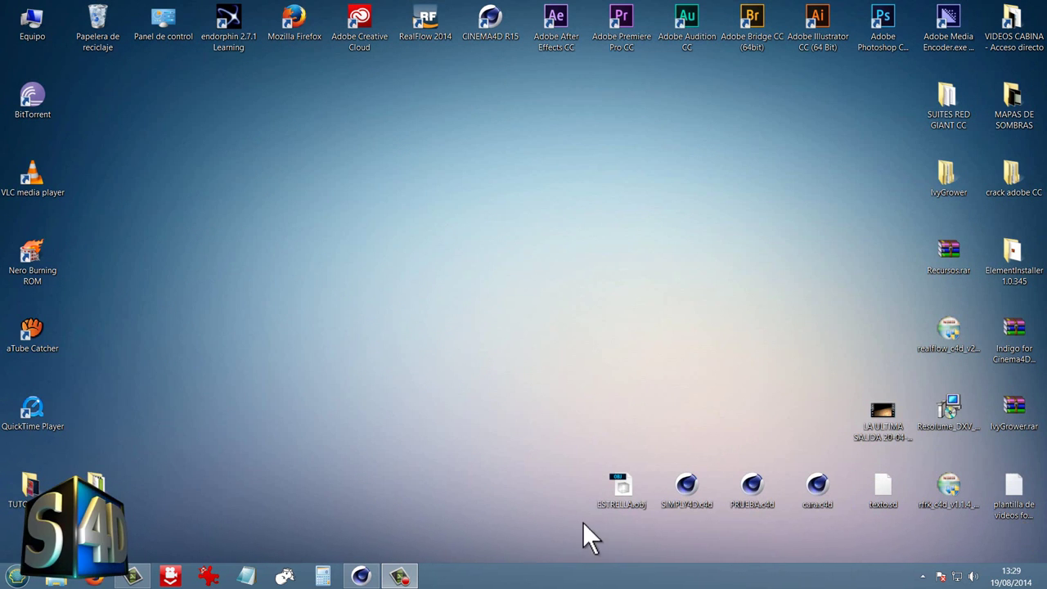
- Restore the Cinema 4D window showing the reloj expresso.c4d clock scene
click(370, 579)
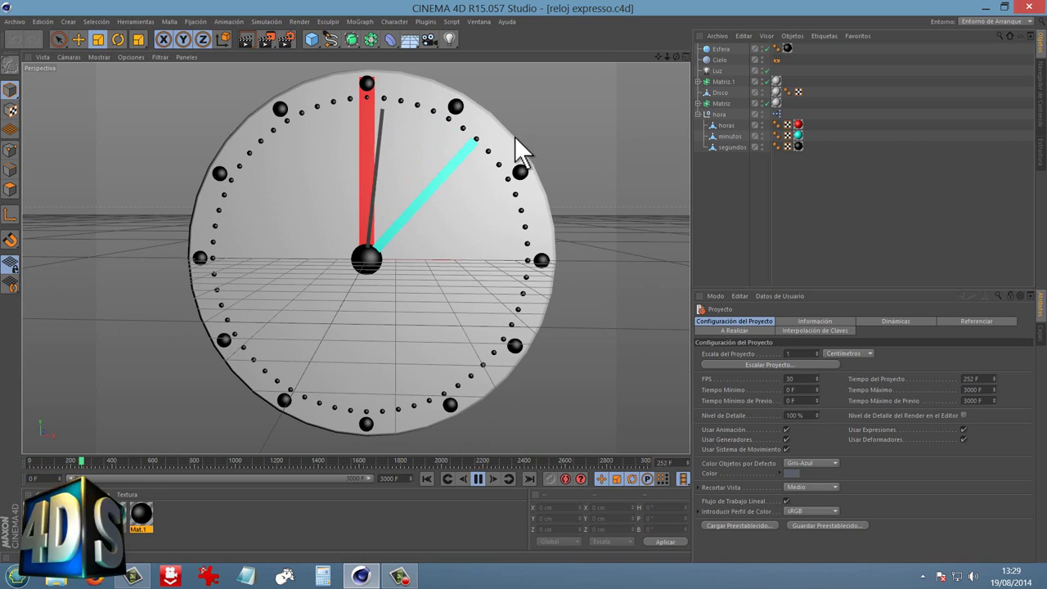
- Set the hora null's FACTOR DE MULTIPLICACION DEL TIEMPO slider to 44
click(718, 114)
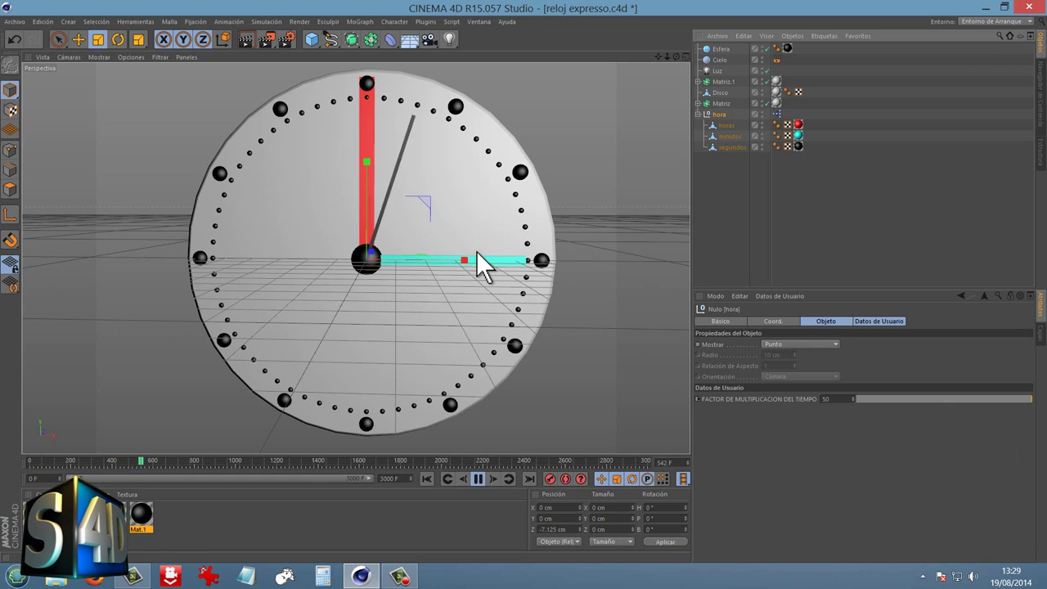
drag(1021, 399, 879, 398)
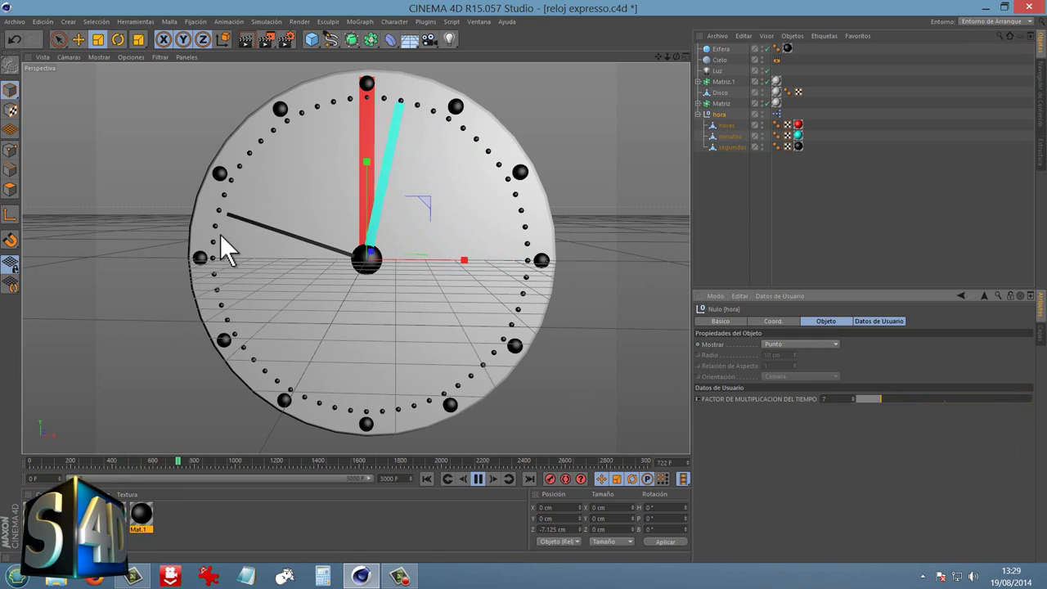
drag(177, 456, 635, 467)
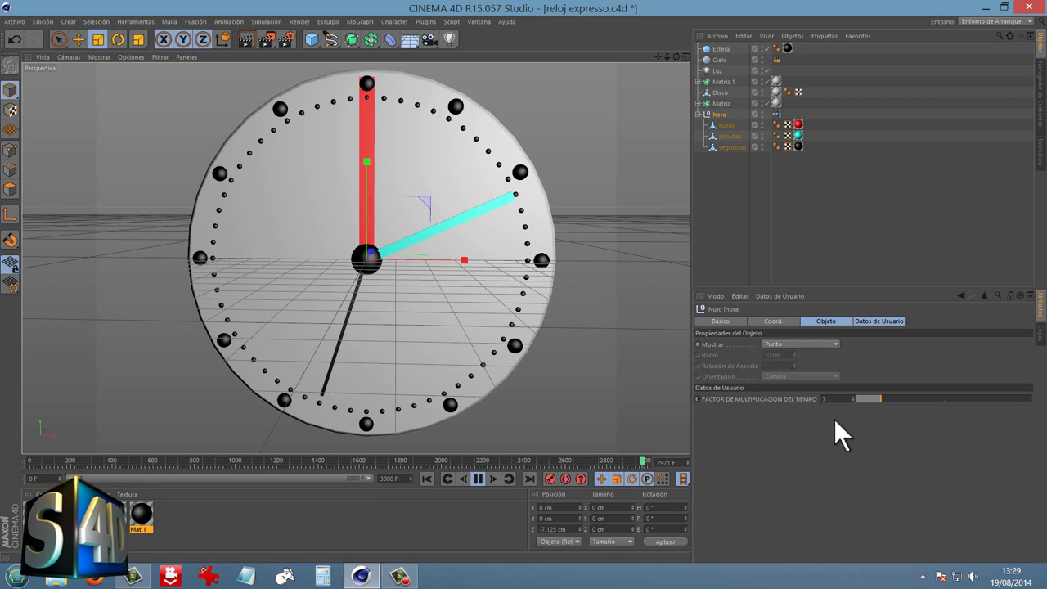
mouse_move(895, 398)
mouse_down()
mouse_move(970, 397)
mouse_move(1021, 416)
mouse_move(1012, 399)
mouse_up()
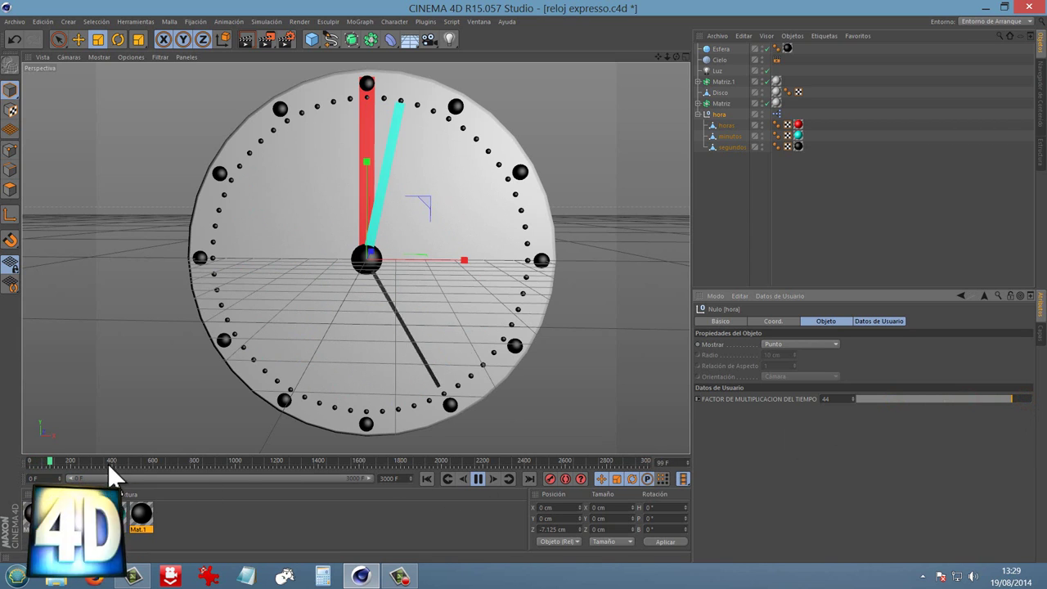
- Scrub, rewind to frame 0 and replay the clock animation, then select all scene objects
mouse_move(104, 460)
mouse_down()
mouse_move(541, 460)
mouse_move(391, 461)
mouse_up()
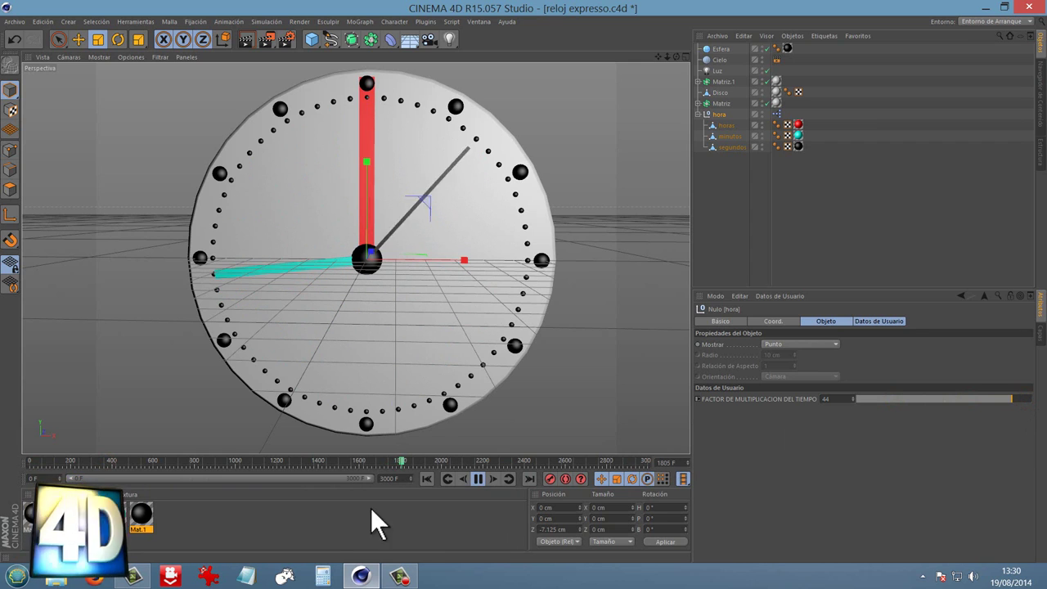
drag(400, 460, 465, 460)
click(478, 478)
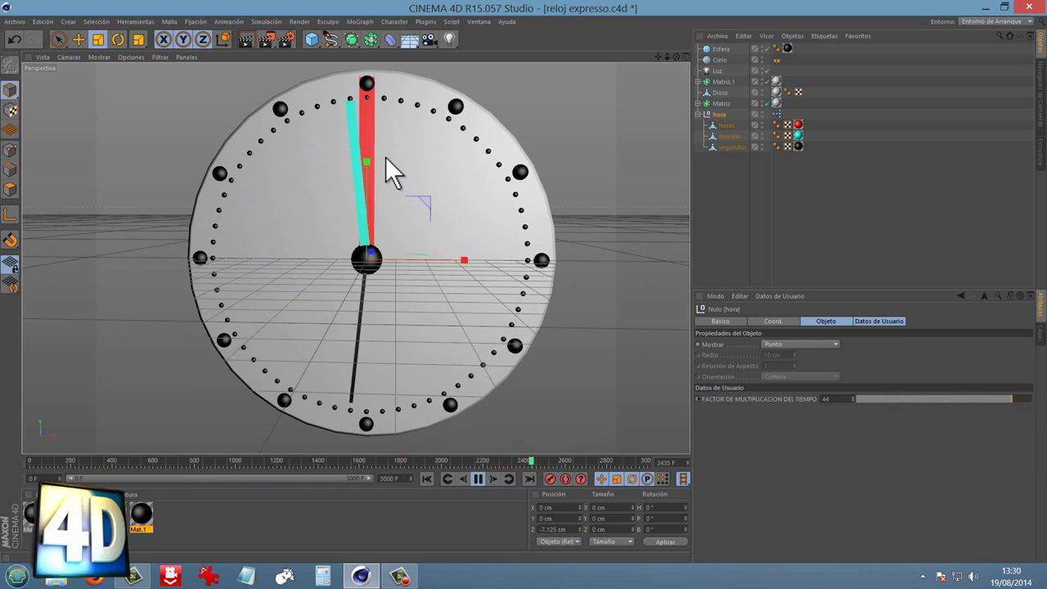
click(480, 479)
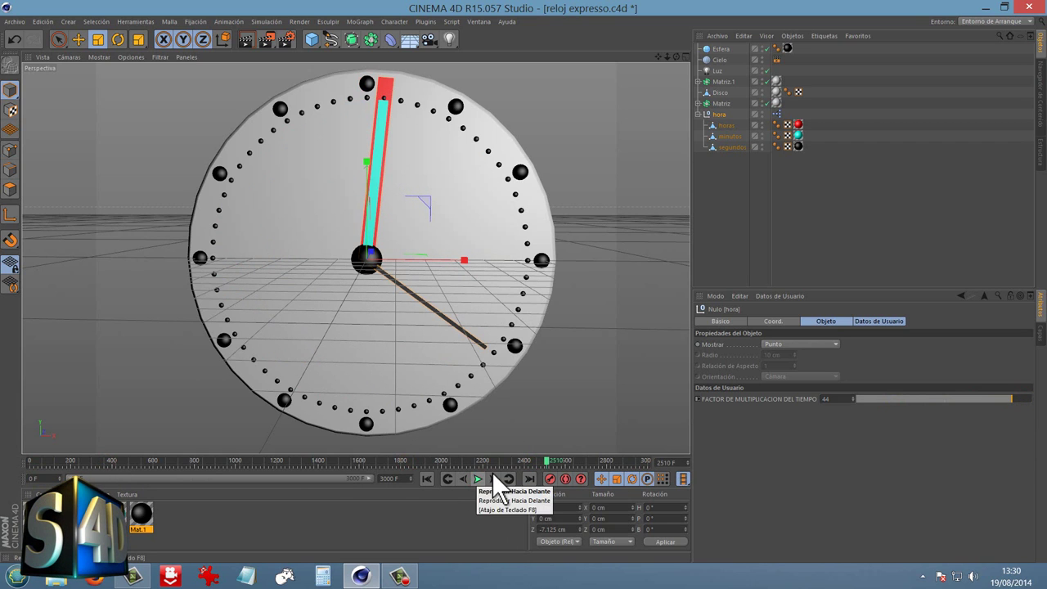
click(543, 460)
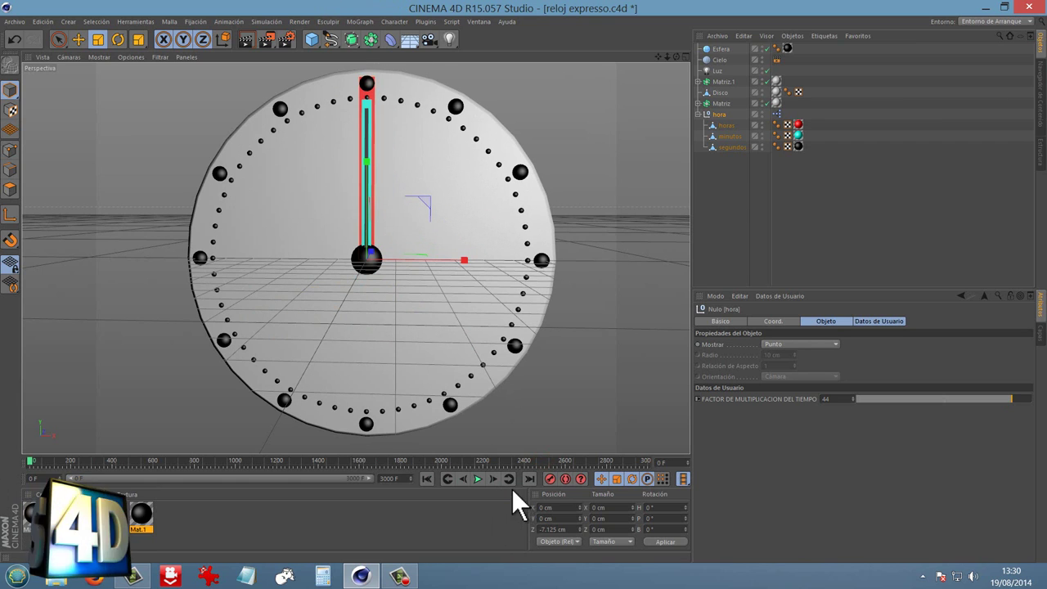
click(477, 479)
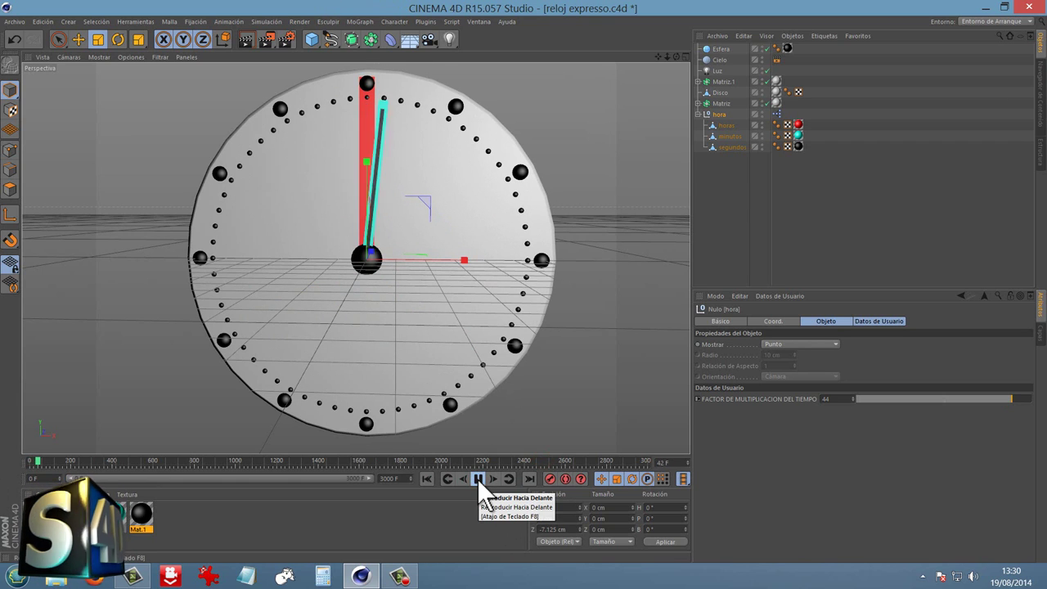
drag(733, 176, 689, 38)
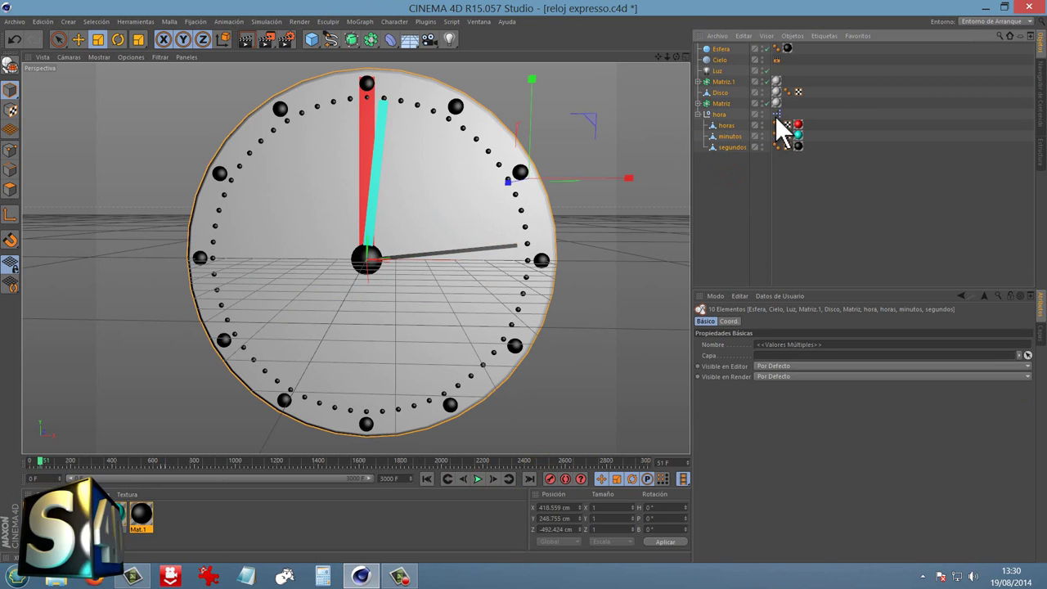
- Create a new document and paste the copied clock objects into it
click(14, 21)
click(17, 39)
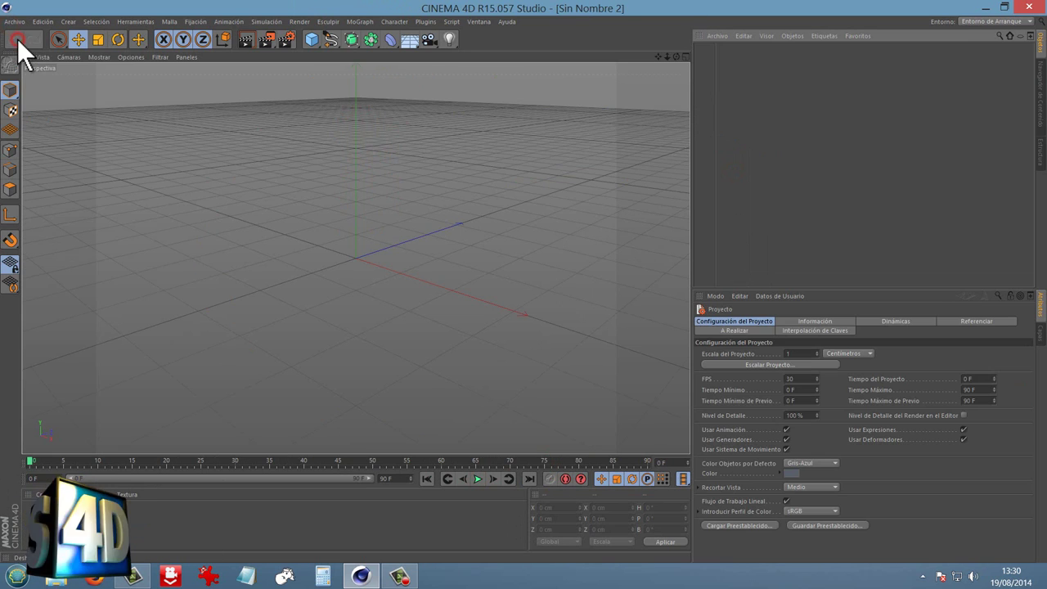
key(ctrl+v)
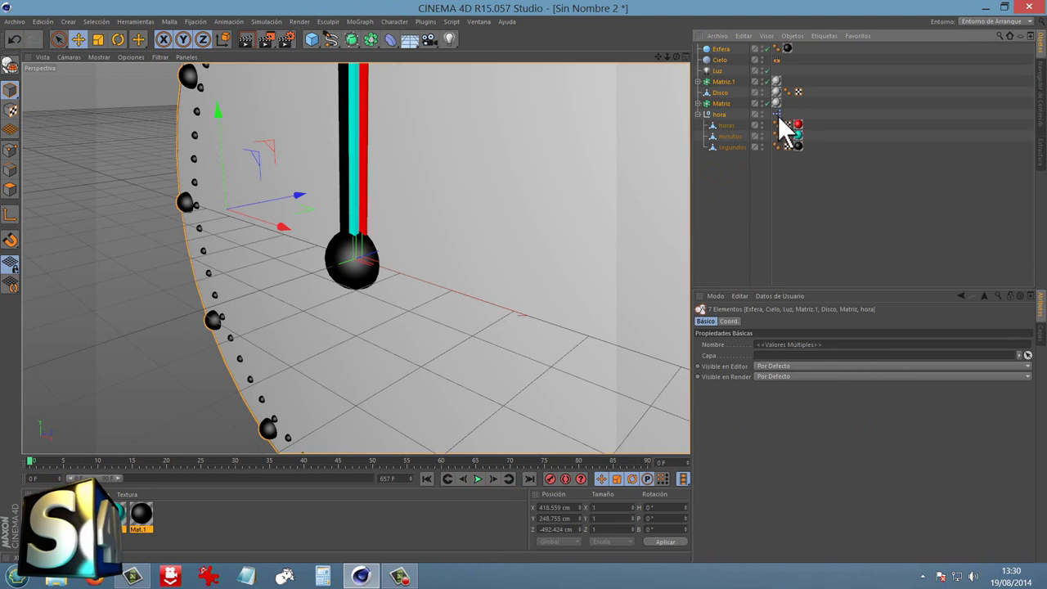
click(776, 115)
click(654, 175)
mouse_move(655, 175)
alt+mouse_down()
mouse_move(466, 215)
mouse_move(421, 193)
mouse_move(365, 233)
mouse_move(421, 216)
alt+mouse_up()
scroll(426, 211, down, 5)
scroll(376, 231, up, 3)
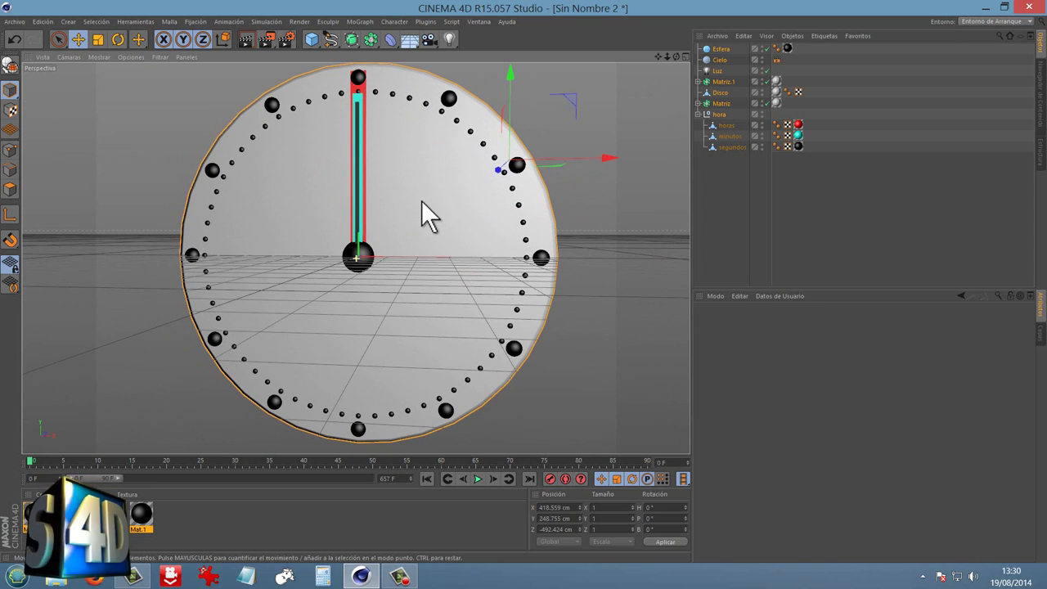
- Centre the clock in view and test-rotate the segundos hand with the Rotate tool
click(720, 186)
click(716, 115)
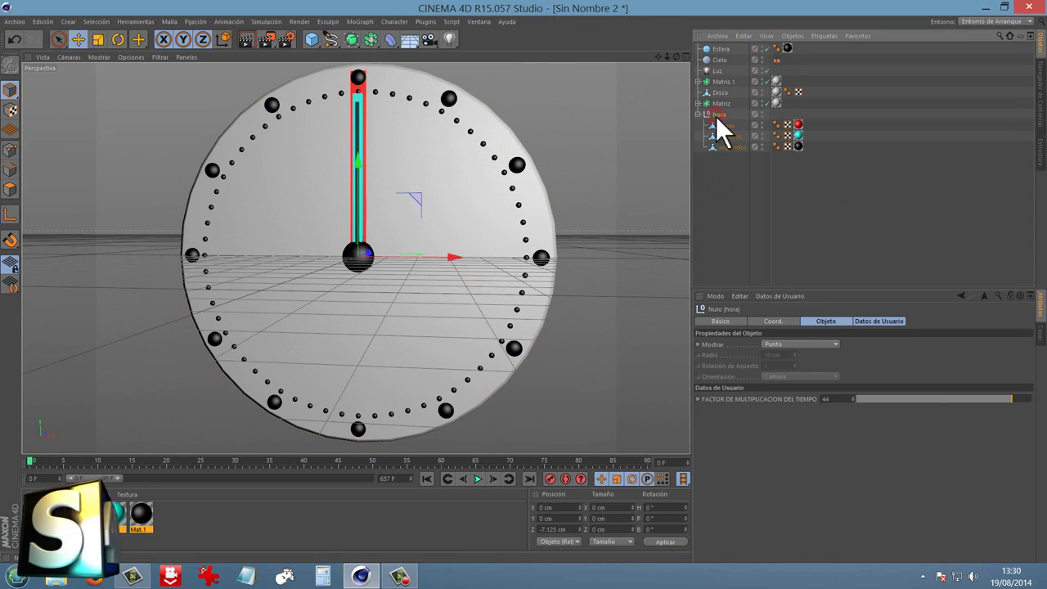
scroll(646, 155, up, 3)
scroll(448, 216, down, 2)
scroll(445, 237, down, 1)
scroll(444, 246, down, 2)
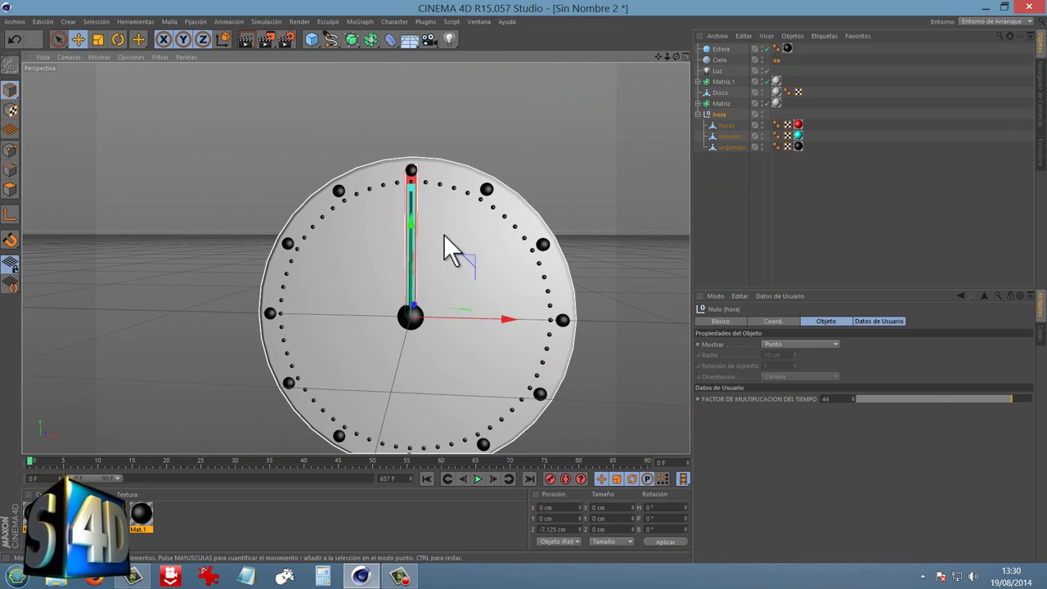
alt+middle_drag(443, 234, 418, 177)
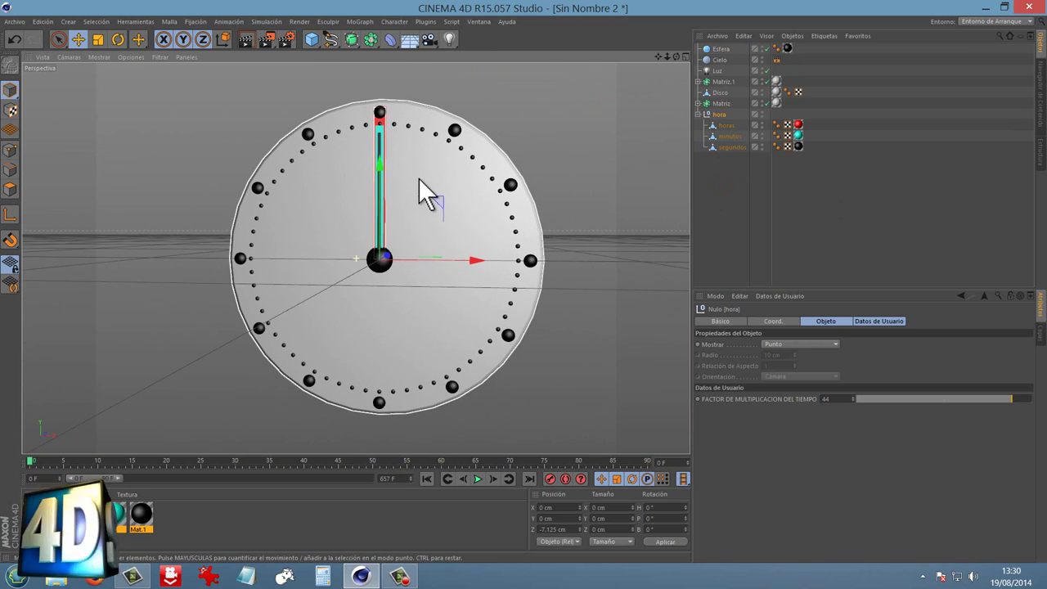
click(720, 159)
click(738, 147)
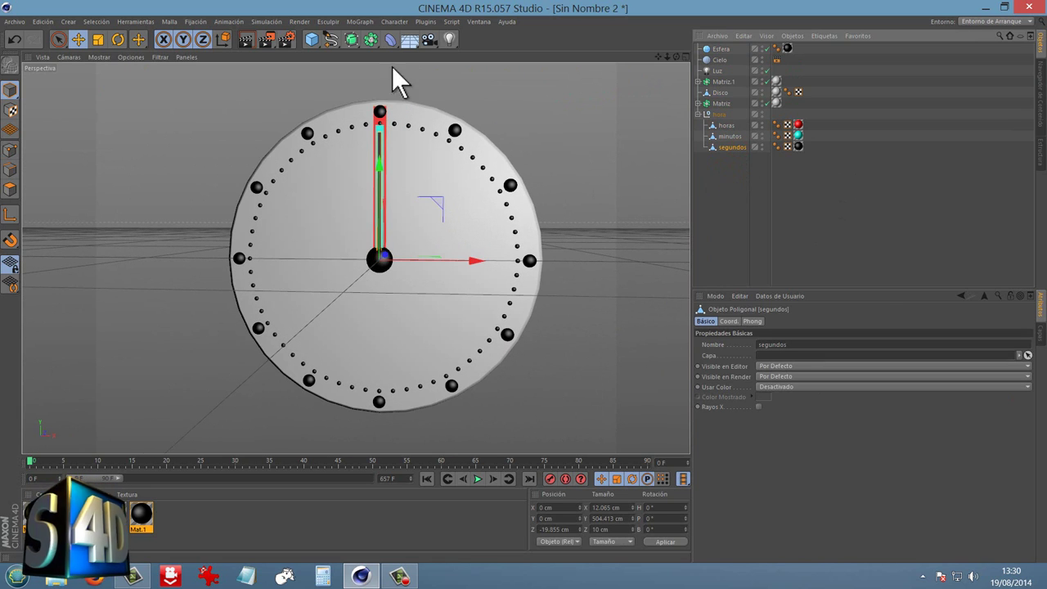
click(117, 39)
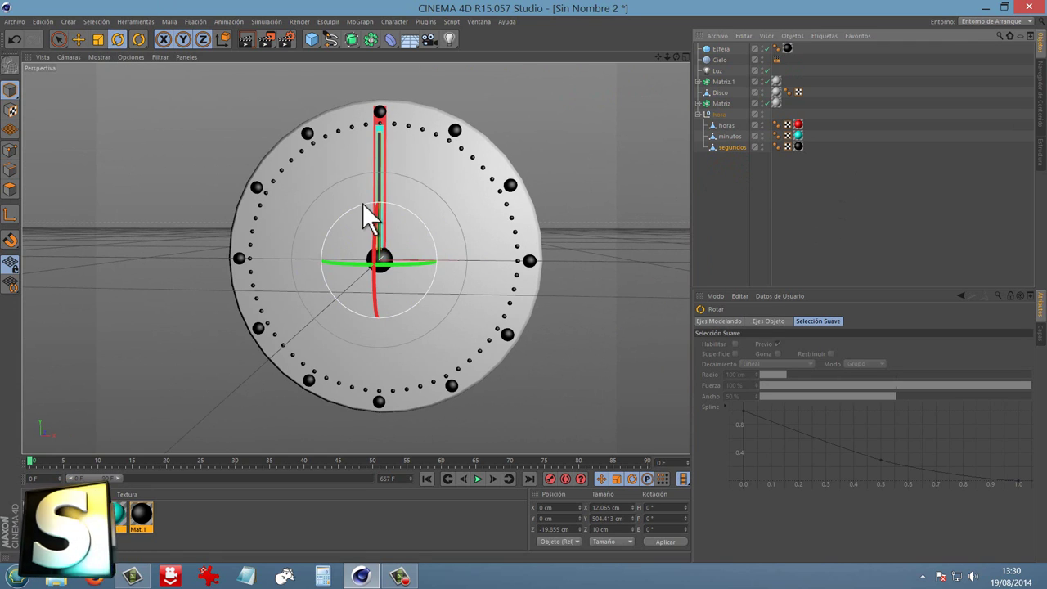
drag(359, 206, 349, 211)
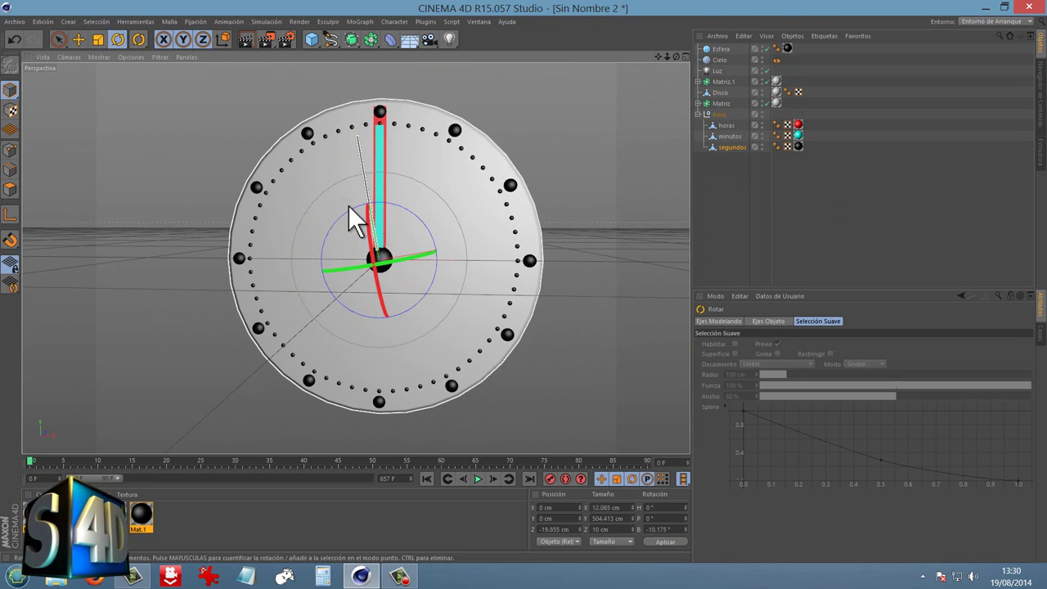
click(674, 529)
text(0)
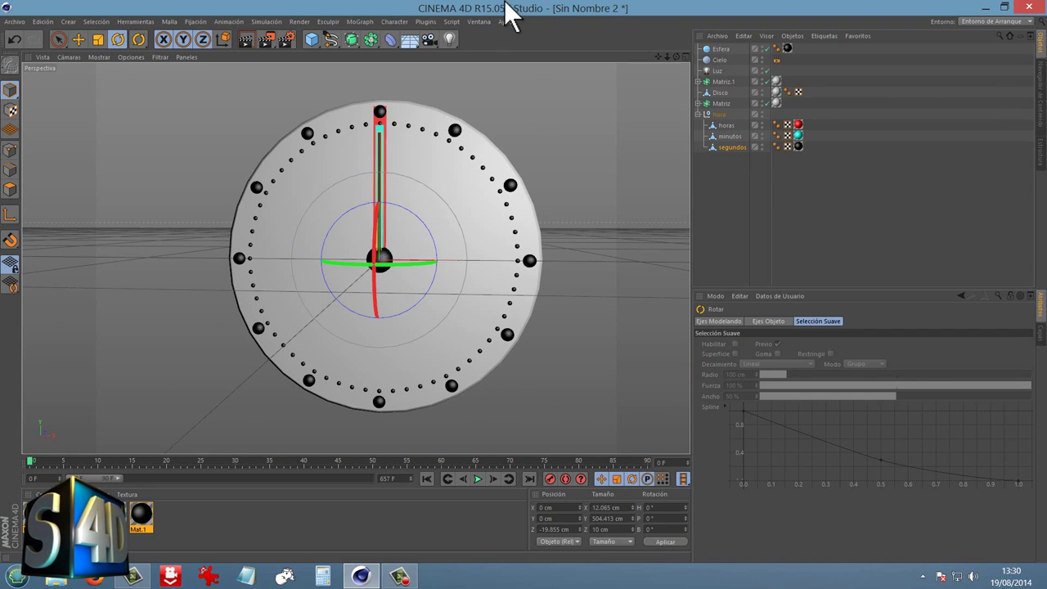
- Add an XPresso tag to hora and drop in segundos with a Rotación . B output port
right_click(719, 116)
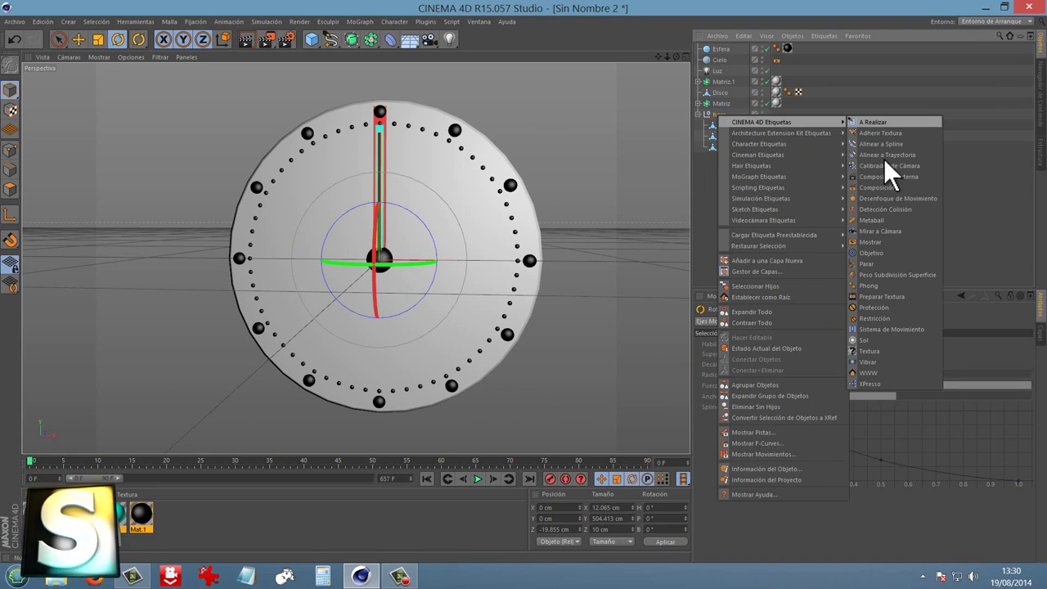
click(873, 384)
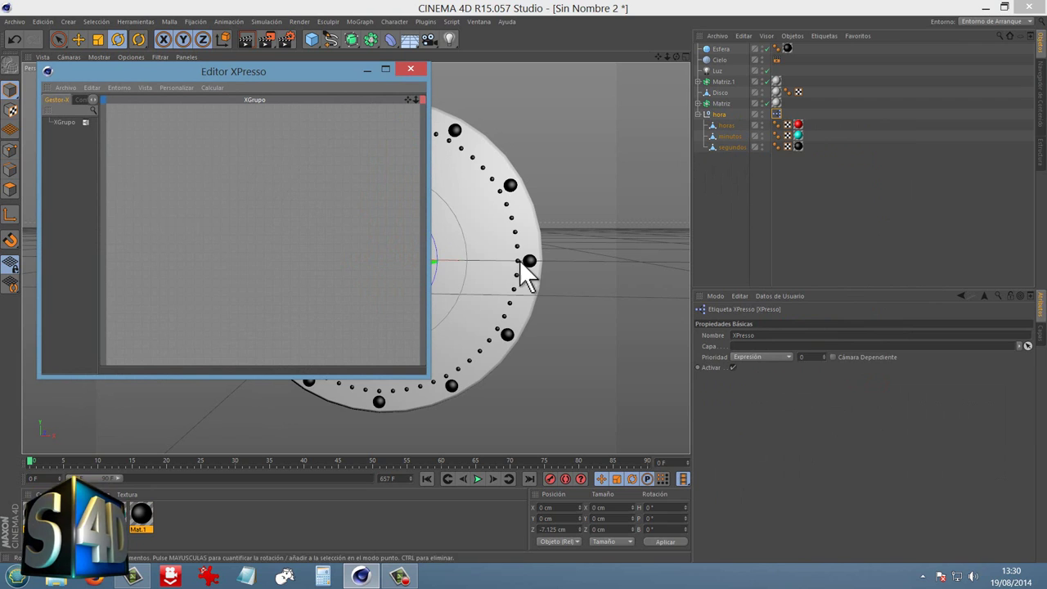
drag(422, 372, 710, 412)
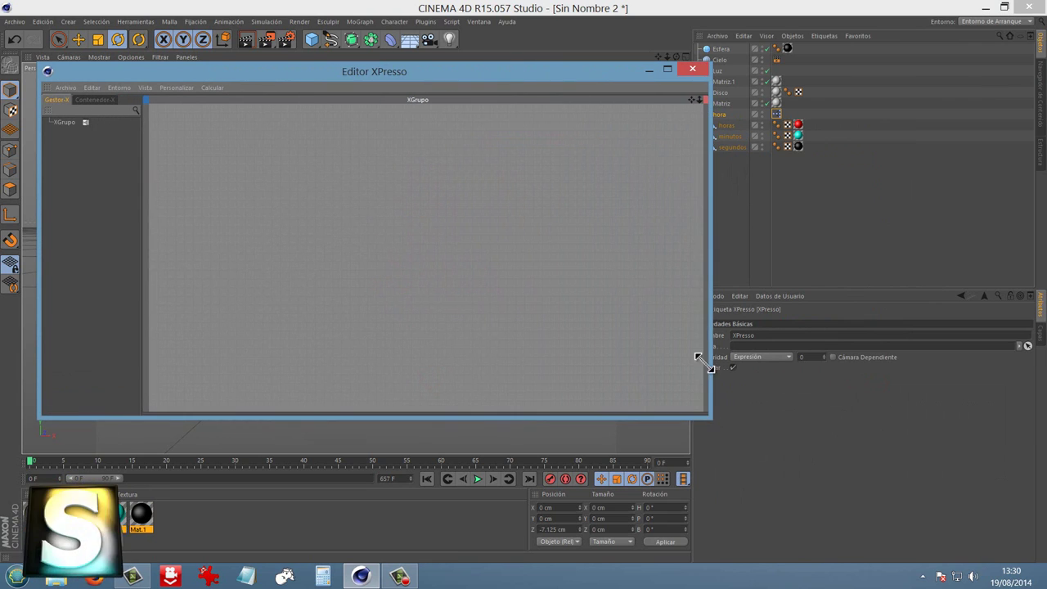
mouse_move(733, 150)
mouse_down()
mouse_move(452, 169)
mouse_move(463, 168)
mouse_up()
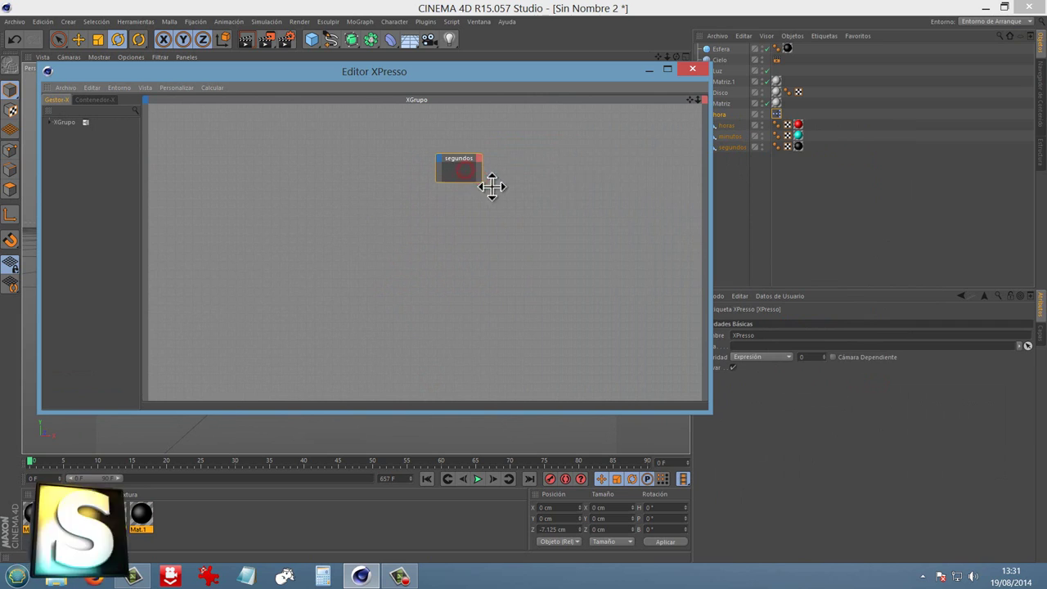
click(438, 157)
mouse_move(463, 175)
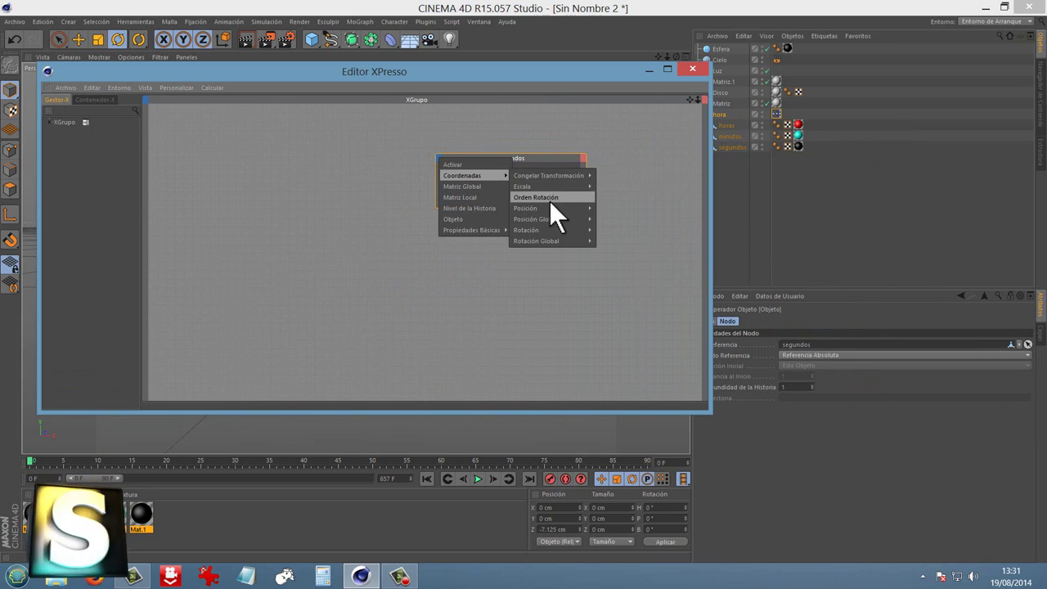
mouse_move(527, 230)
click(621, 263)
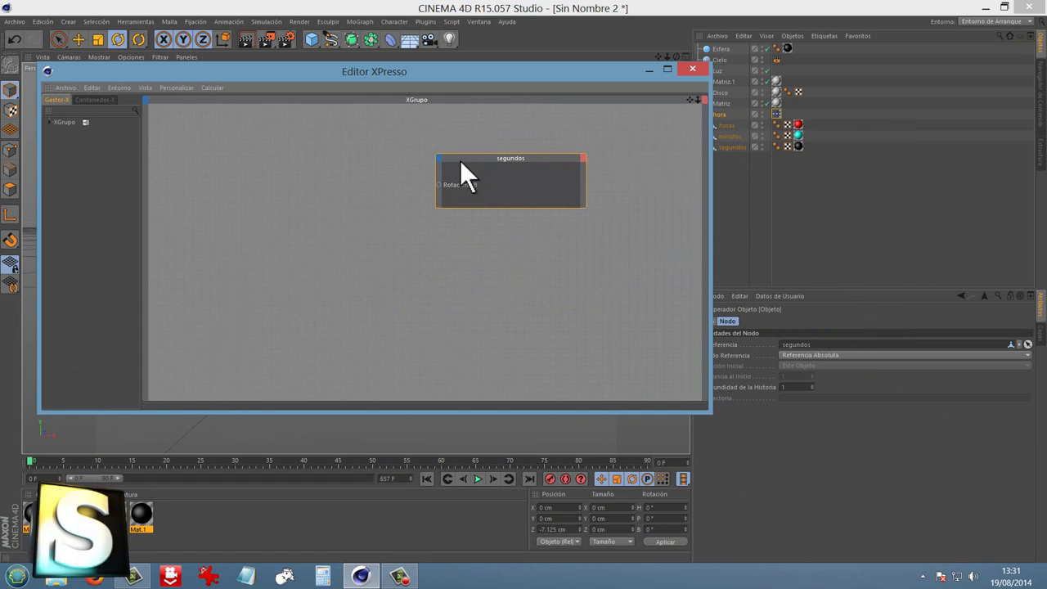
drag(432, 72, 595, 400)
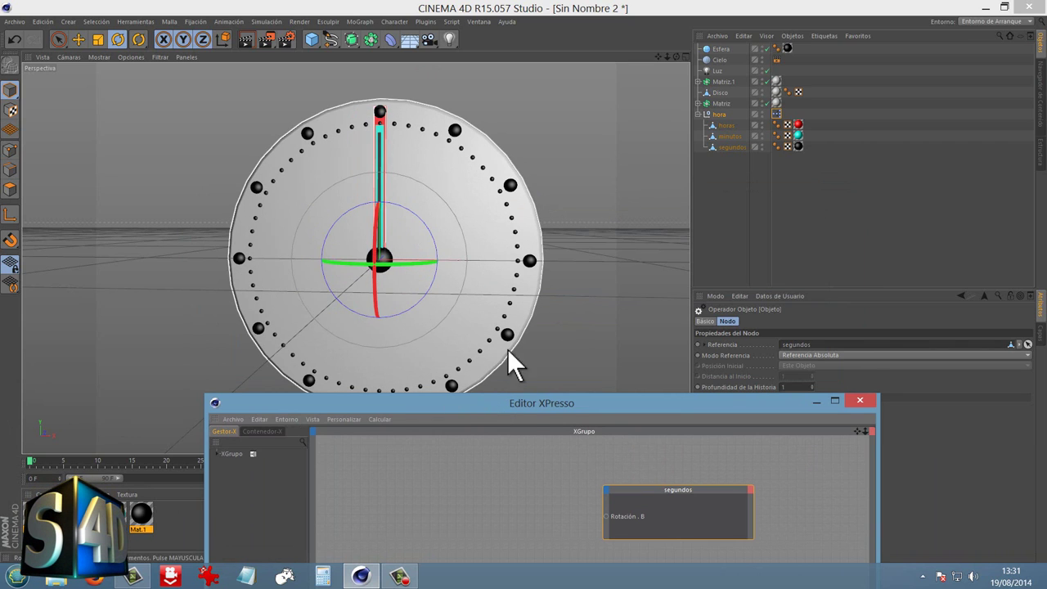
- Add an enlarged Tiempo node and replace its Tiempo output with a Fotograma output
drag(485, 405, 448, 145)
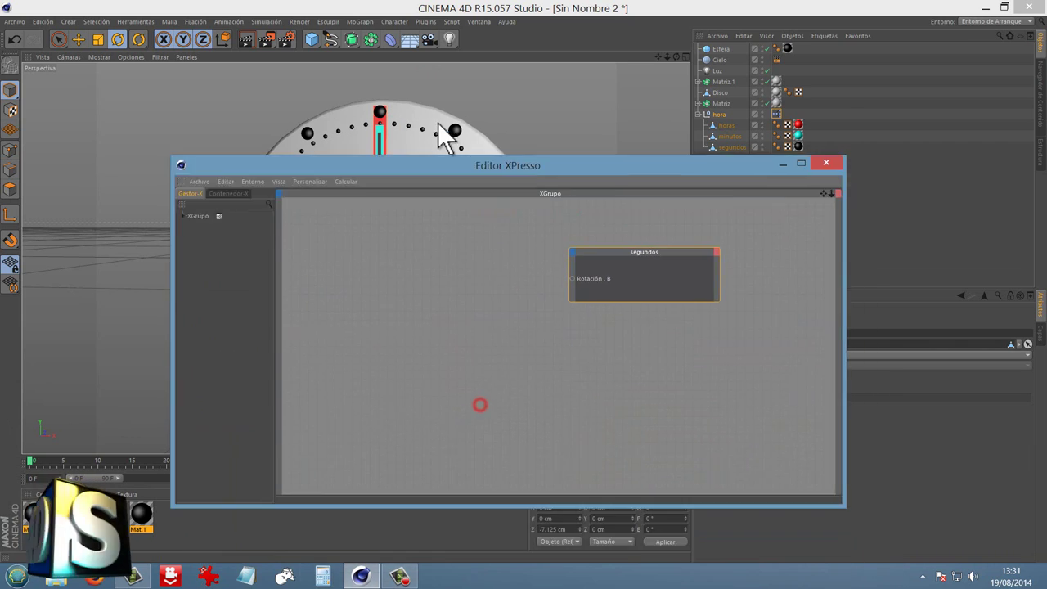
right_click(358, 232)
mouse_move(511, 235)
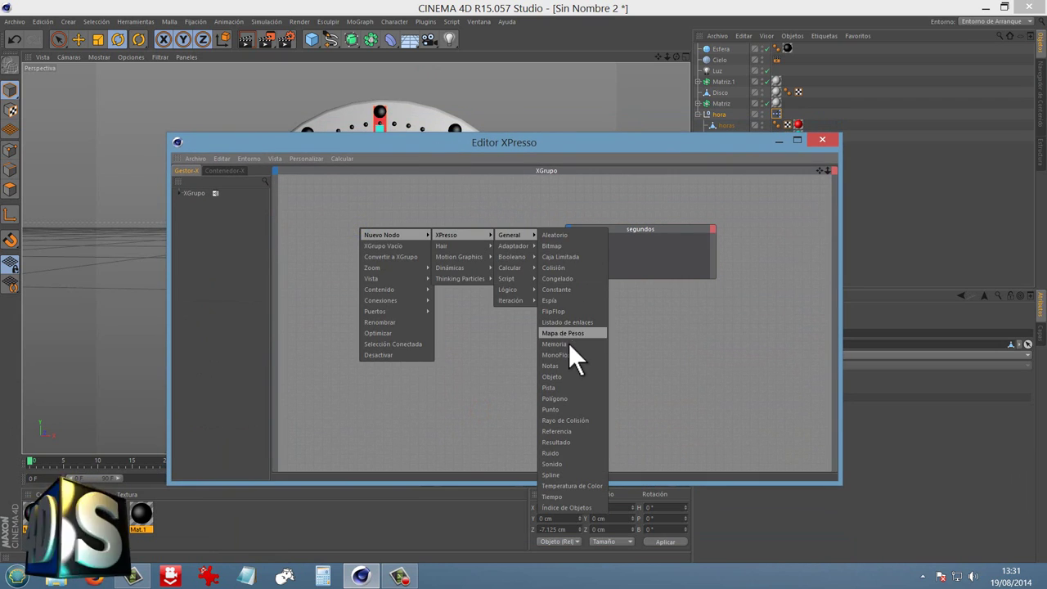
click(558, 497)
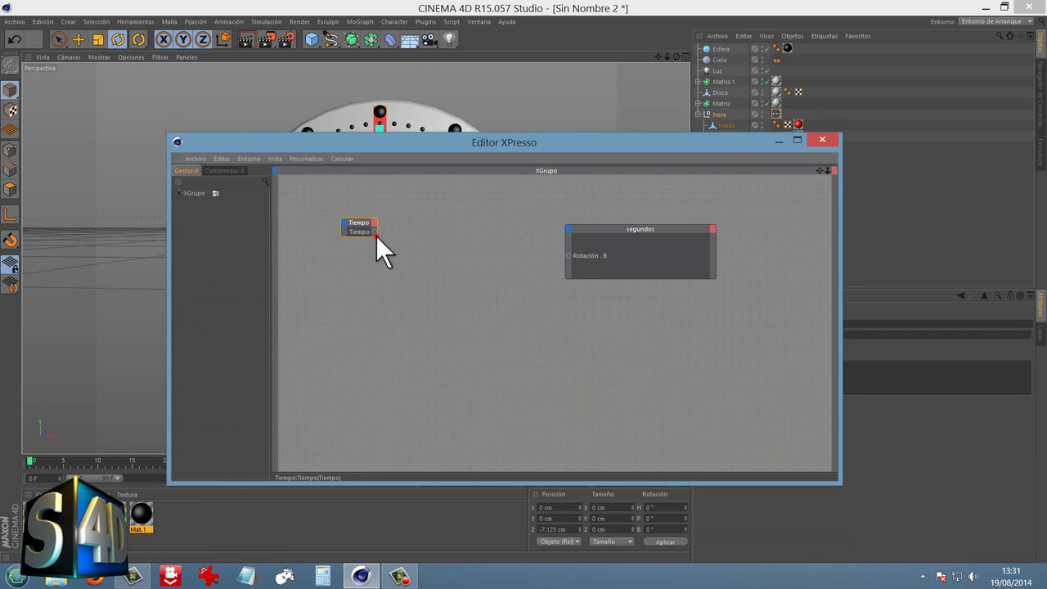
drag(375, 235, 500, 309)
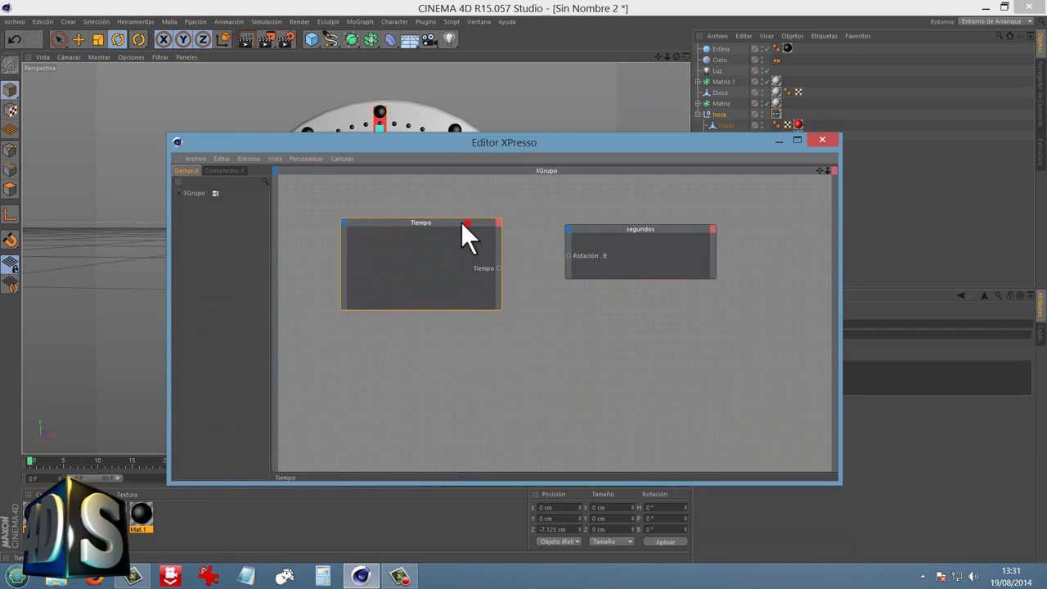
drag(461, 222, 423, 231)
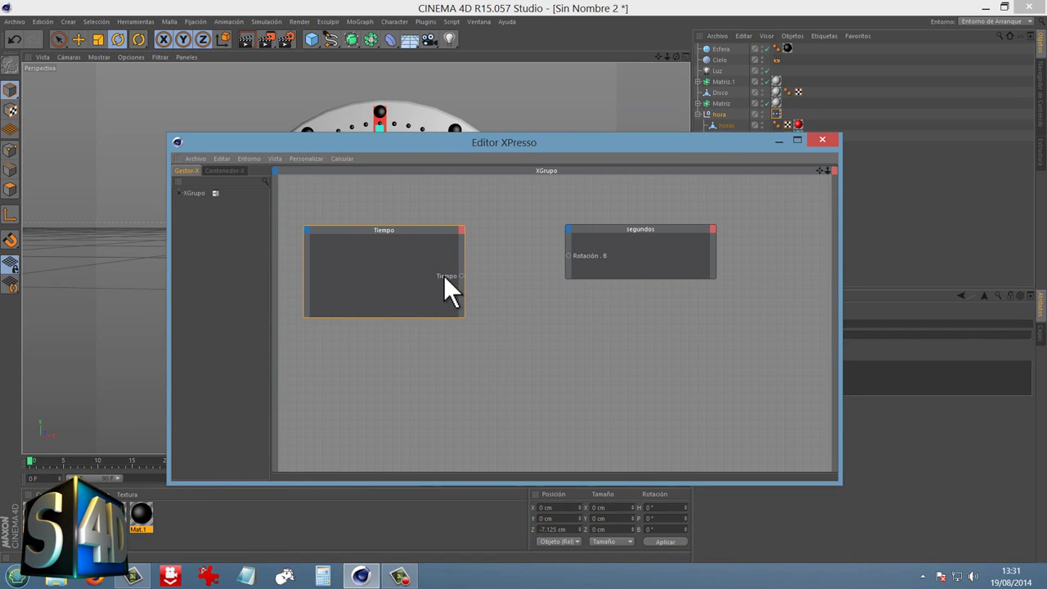
click(462, 229)
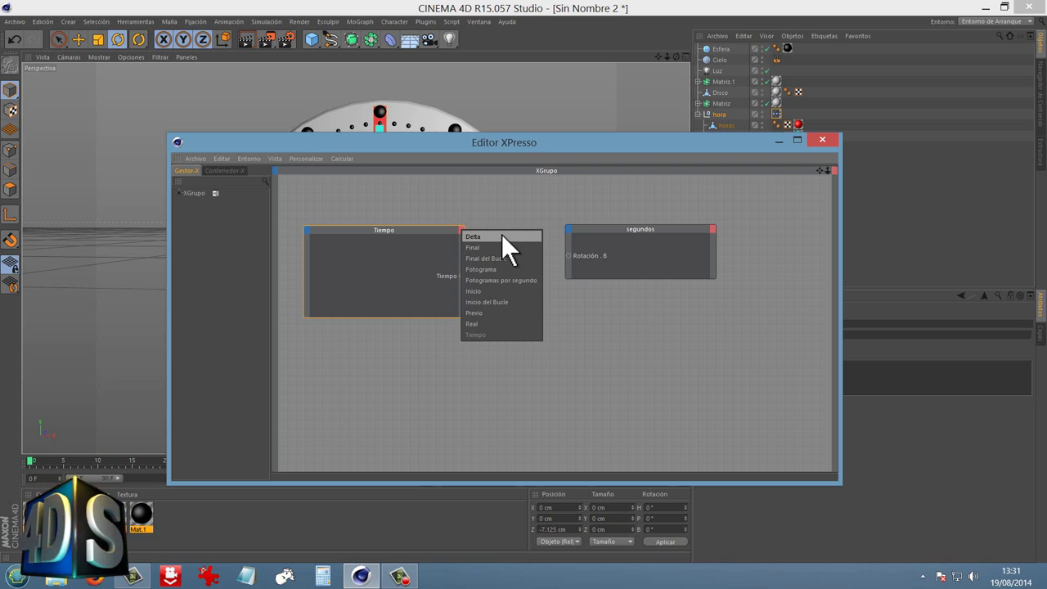
click(480, 269)
right_click(449, 260)
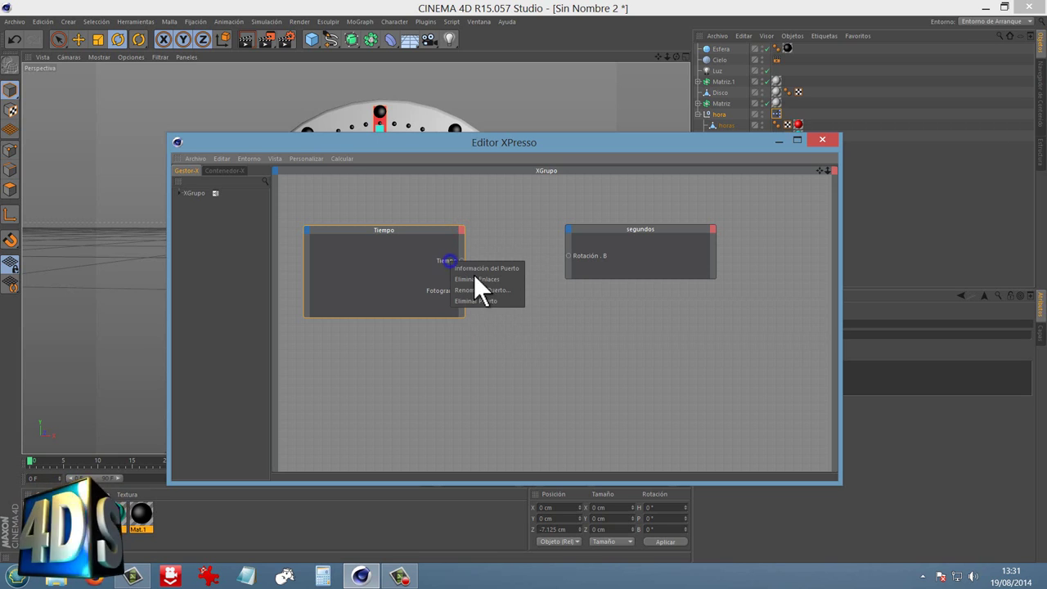
click(475, 301)
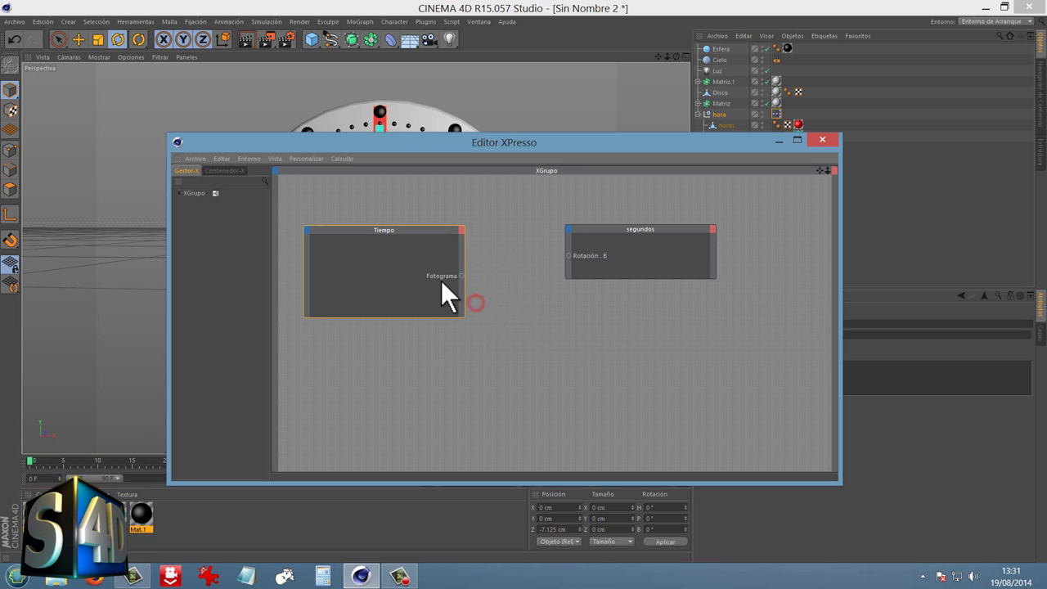
drag(571, 142, 575, 93)
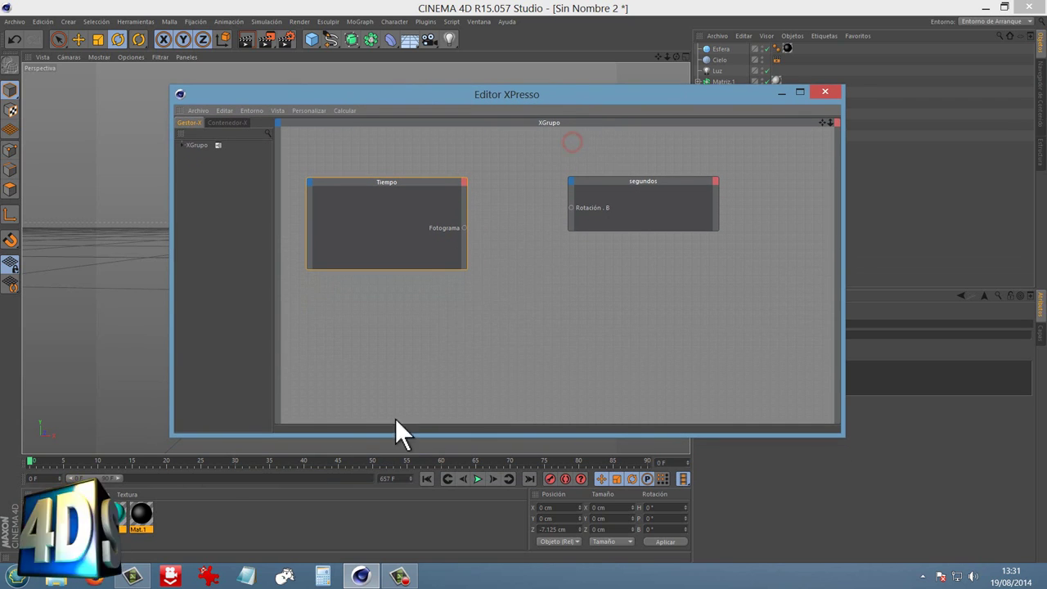
drag(667, 107, 616, 247)
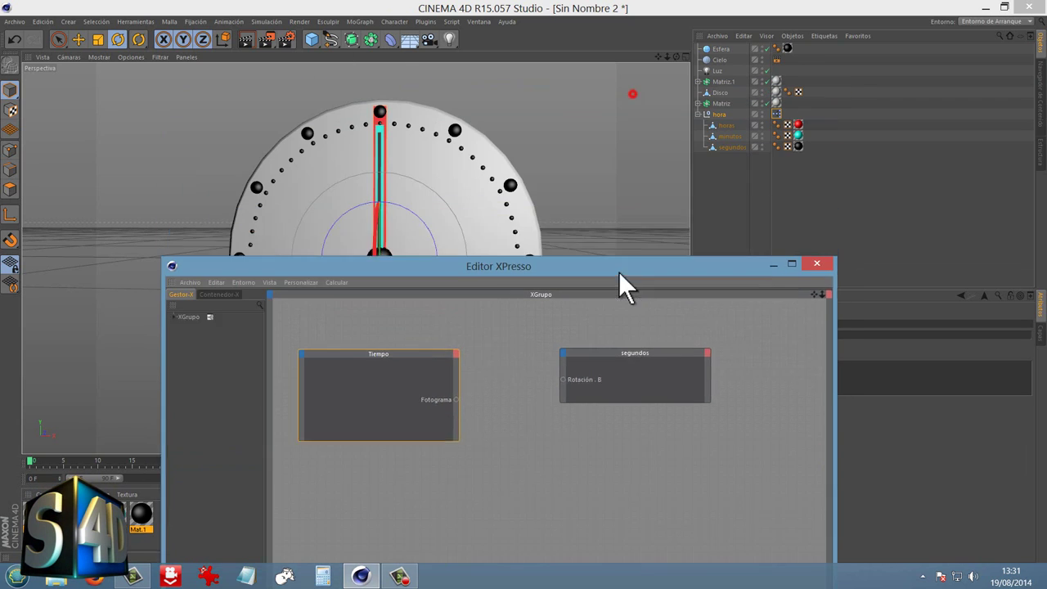
click(270, 40)
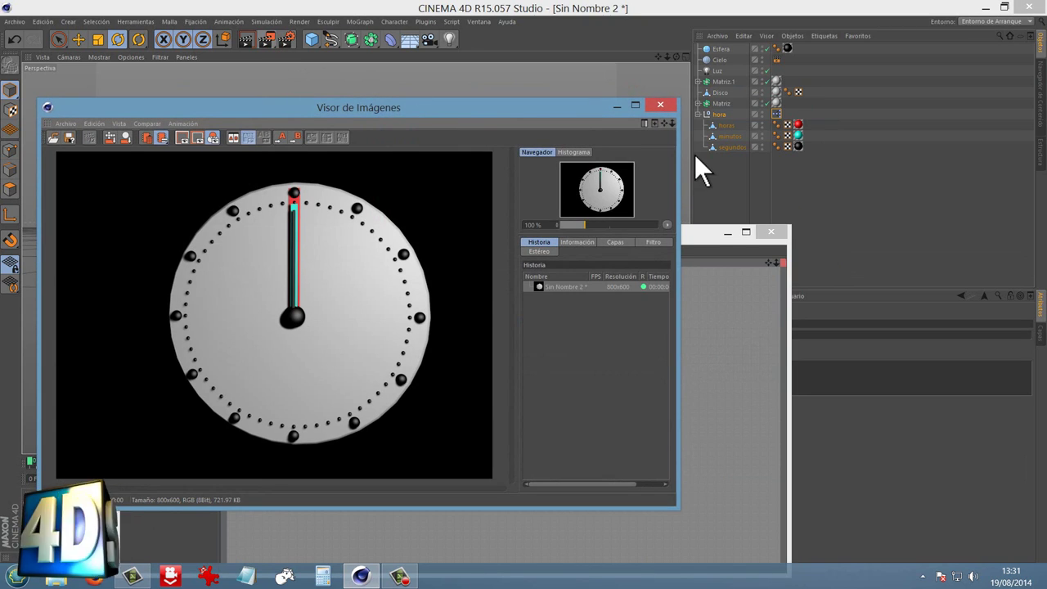
click(661, 105)
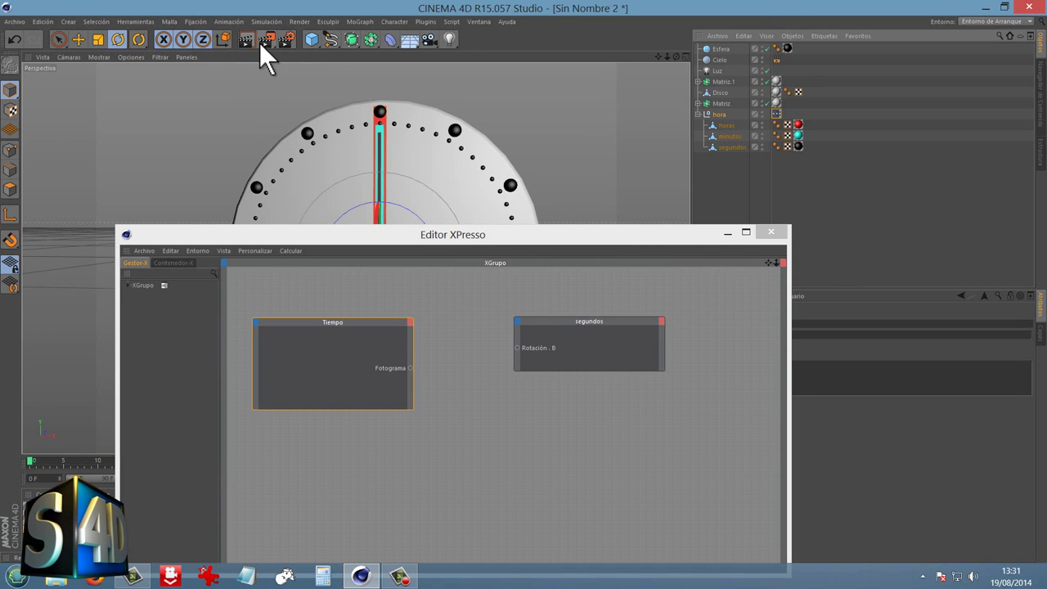
click(286, 41)
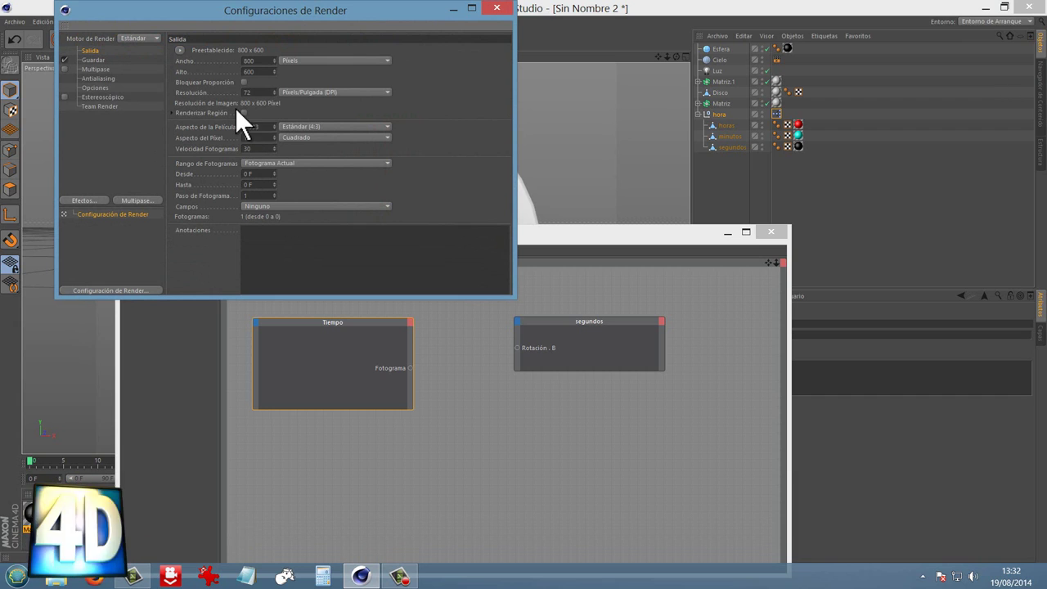
- Wire Tiempo's Fotograma output into segundos' Rotación . B input
click(499, 8)
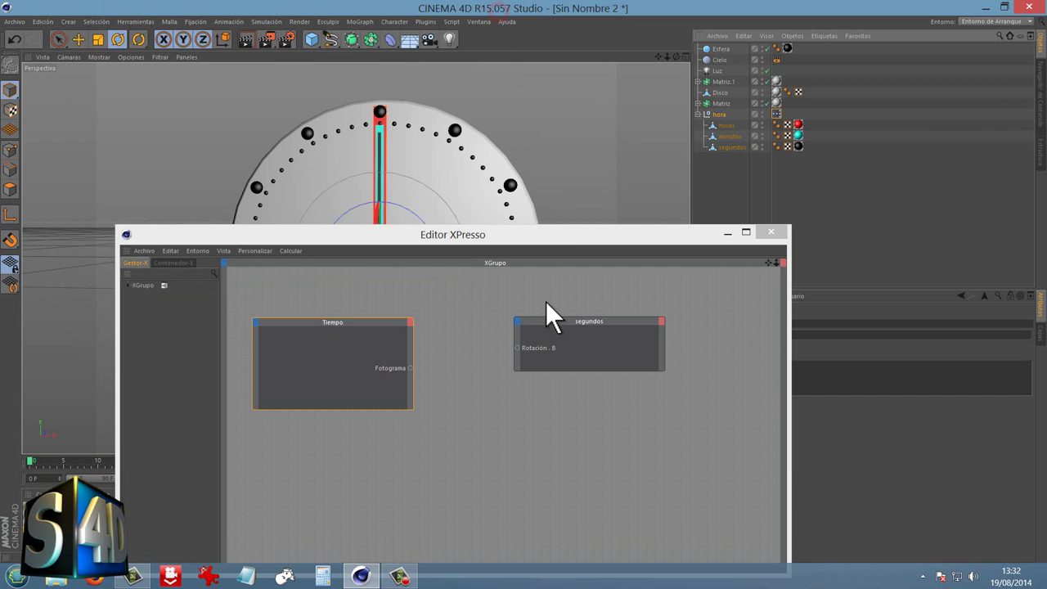
drag(339, 326, 360, 307)
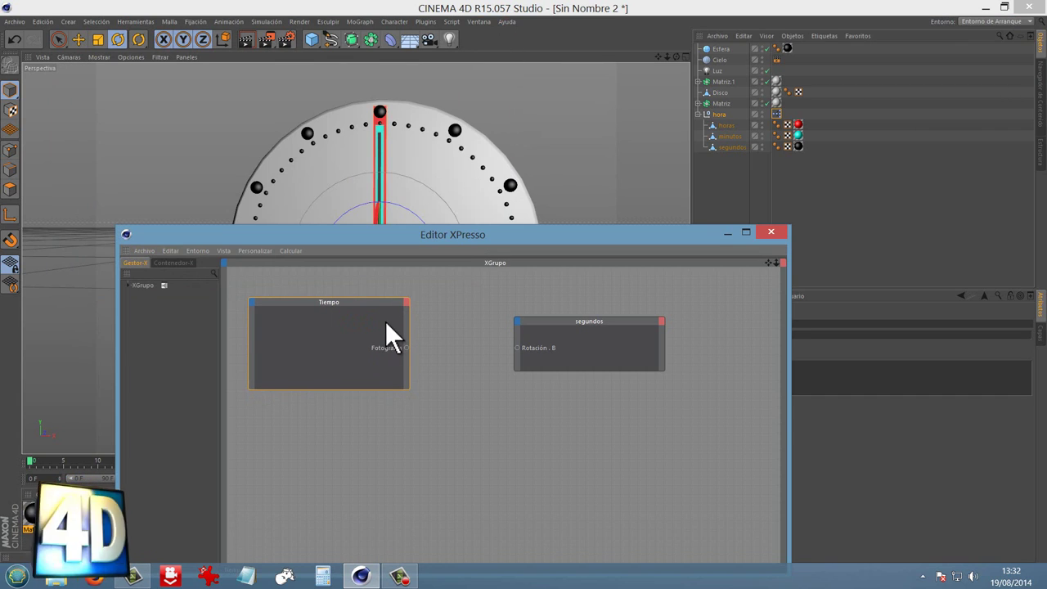
drag(406, 348, 437, 346)
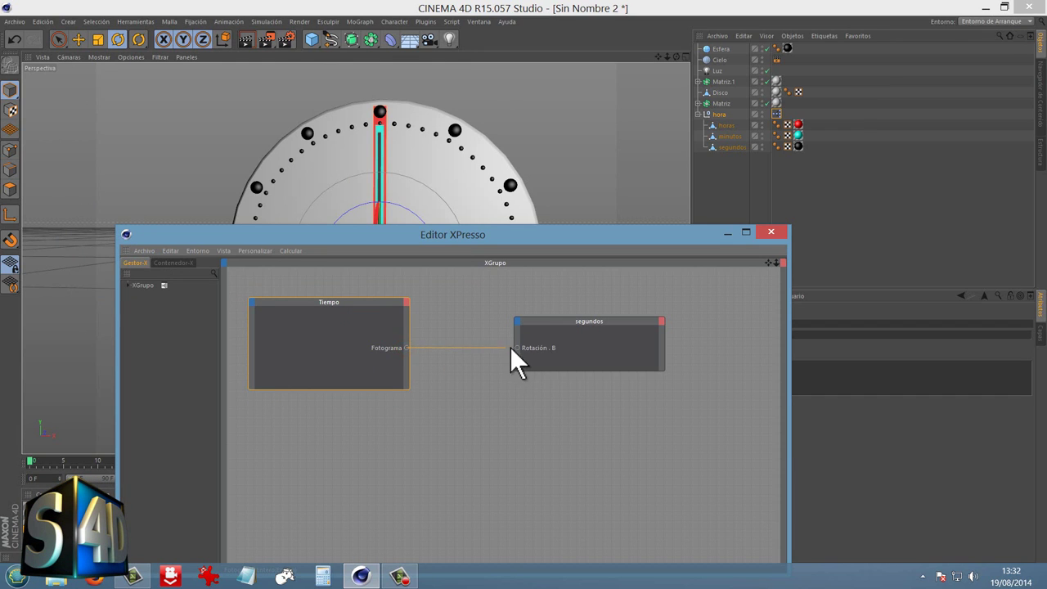
- Play and scrub the animation to test the seconds hand, then reopen the hora XPresso graph
click(771, 232)
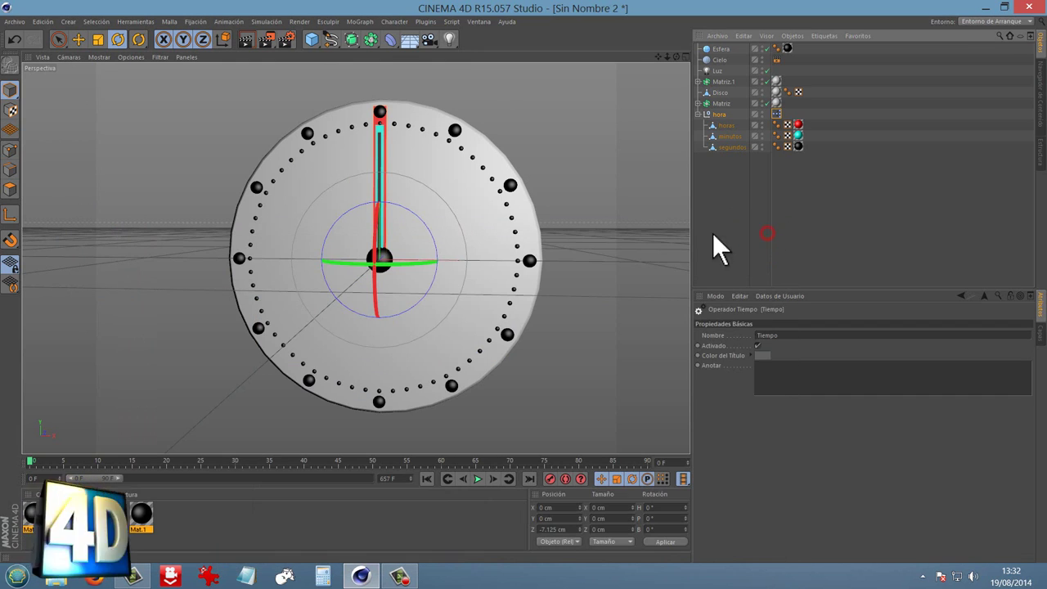
click(477, 479)
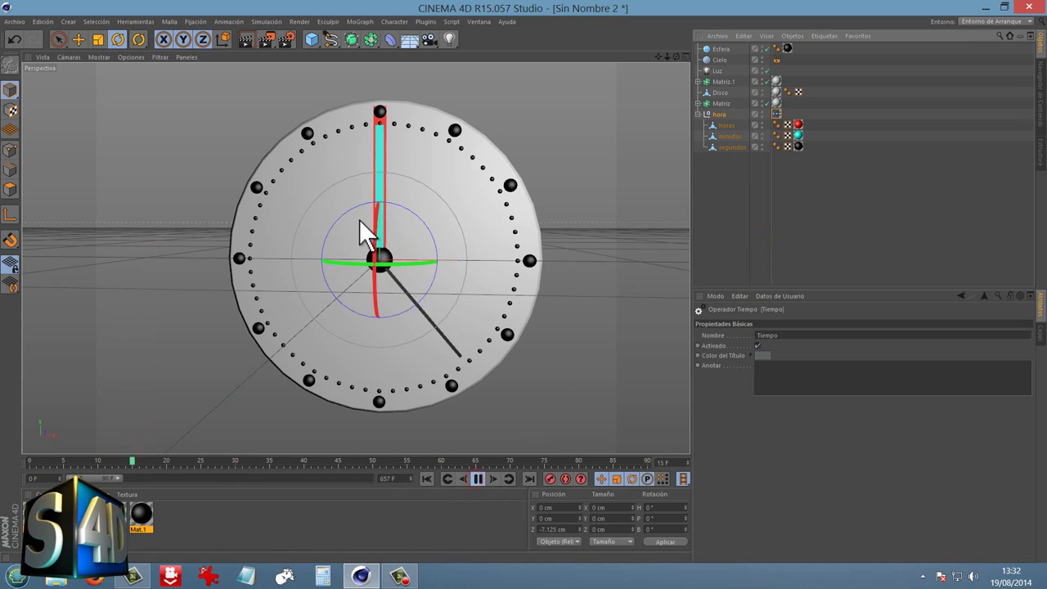
click(478, 479)
click(32, 459)
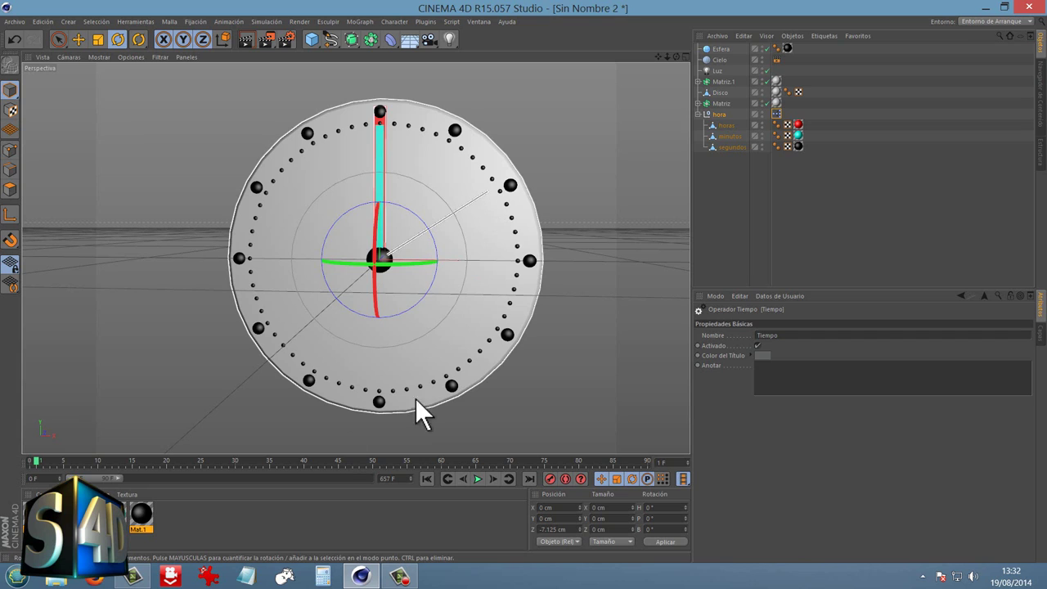
mouse_move(35, 460)
mouse_down()
mouse_move(114, 478)
mouse_move(25, 463)
mouse_up()
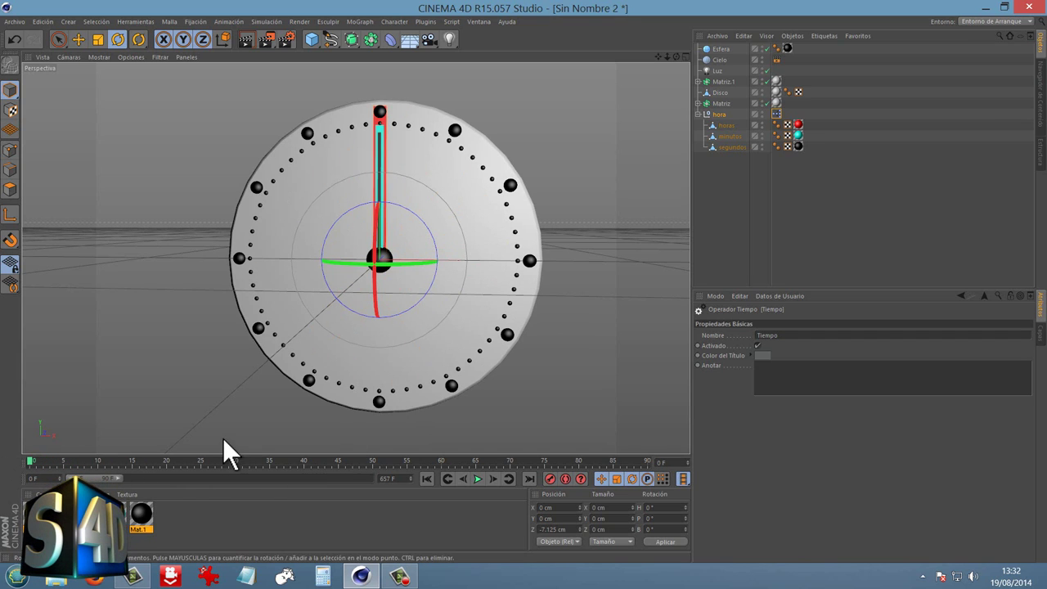
click(478, 479)
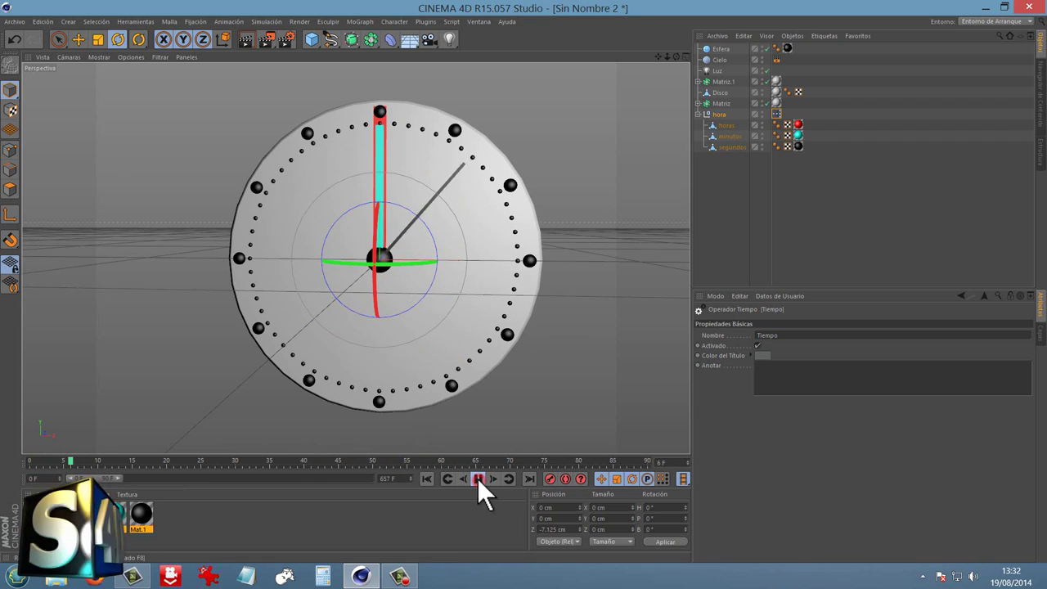
click(477, 479)
drag(105, 463, 30, 462)
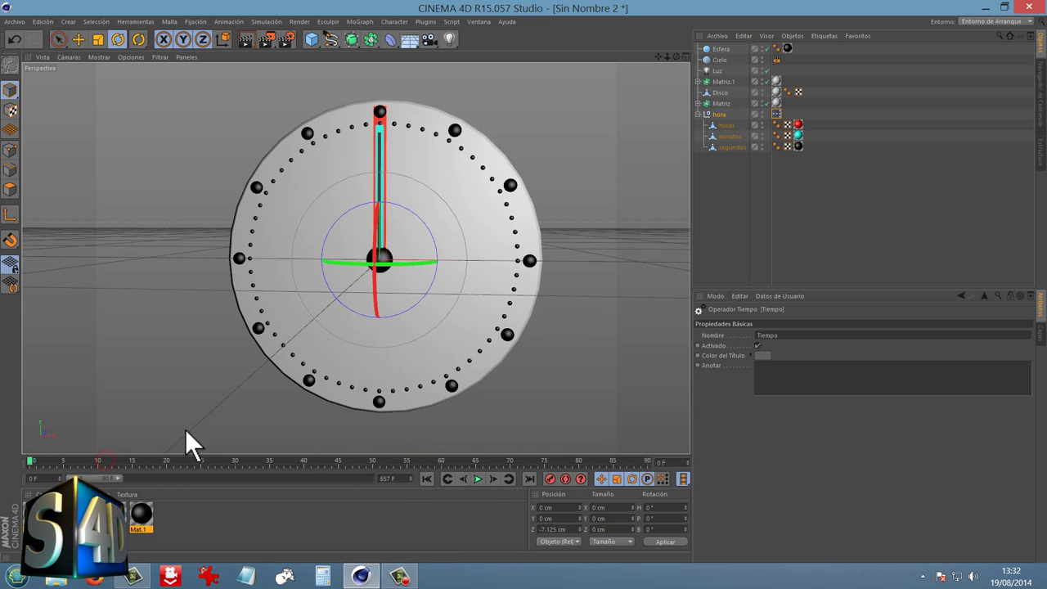
double_click(776, 114)
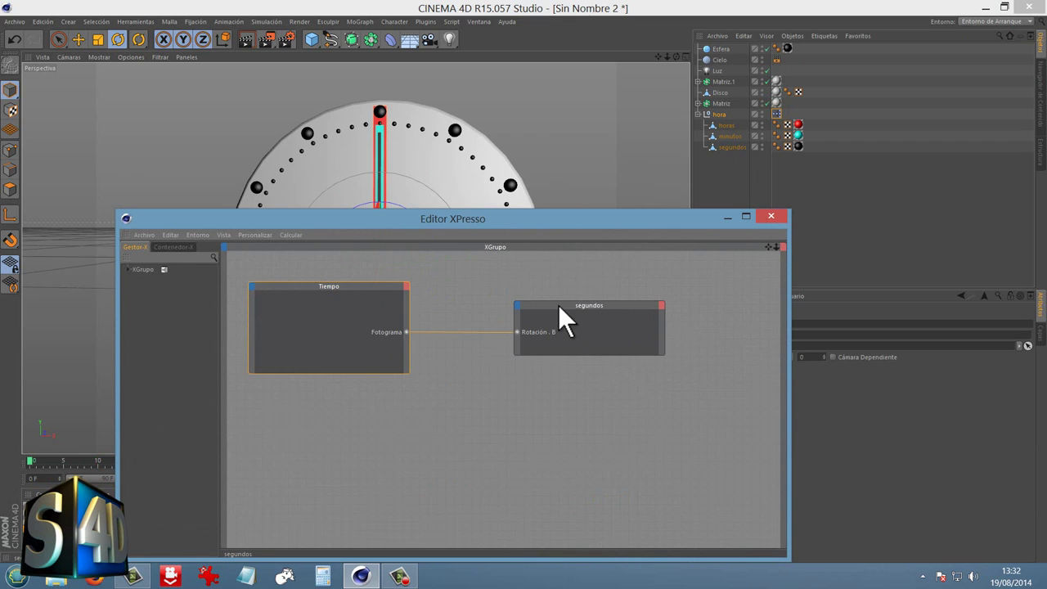
- Add two Resultado nodes and arrange them with Tiempo and segundos so nothing overlaps
drag(562, 305, 602, 301)
click(347, 288)
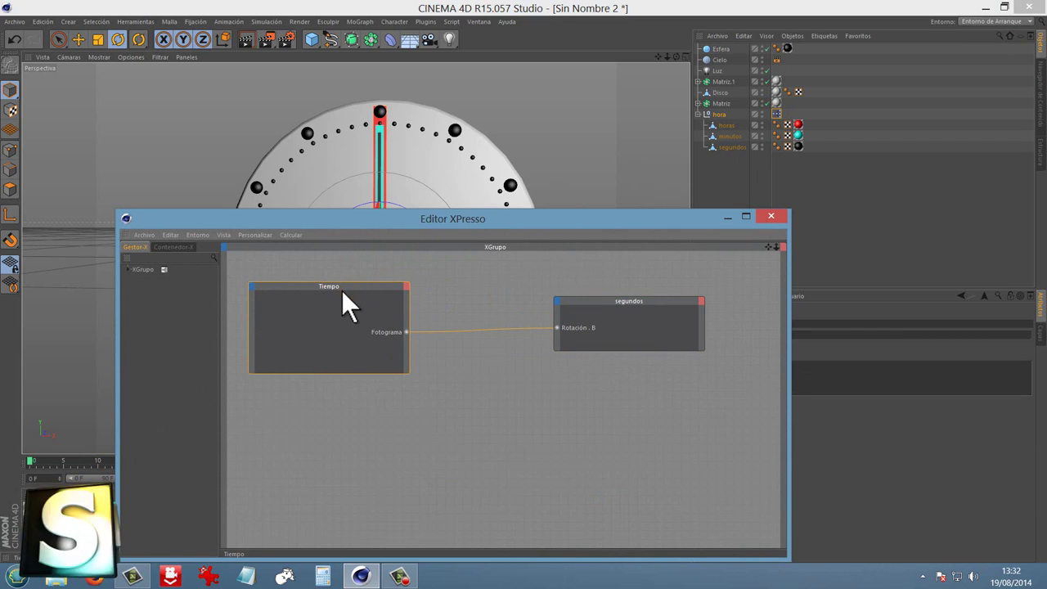
right_click(462, 369)
mouse_move(613, 374)
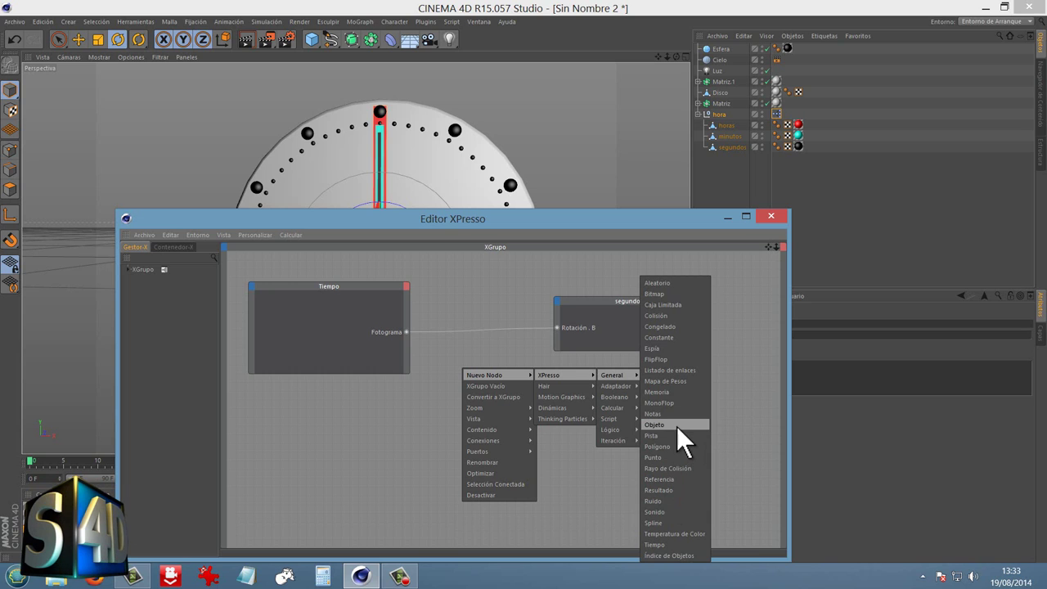
click(659, 489)
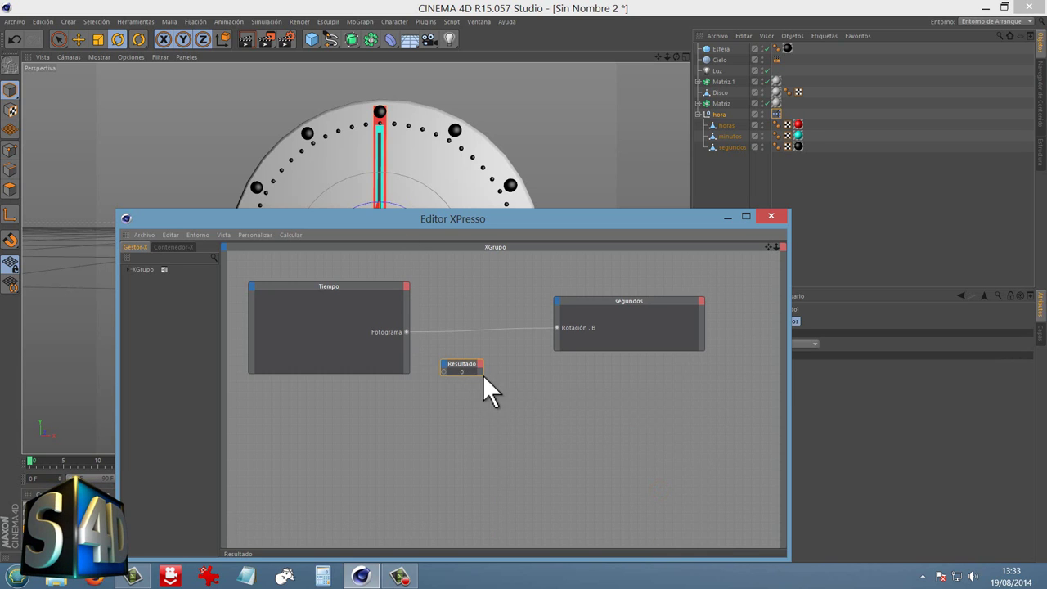
ctrl+drag(517, 362, 662, 393)
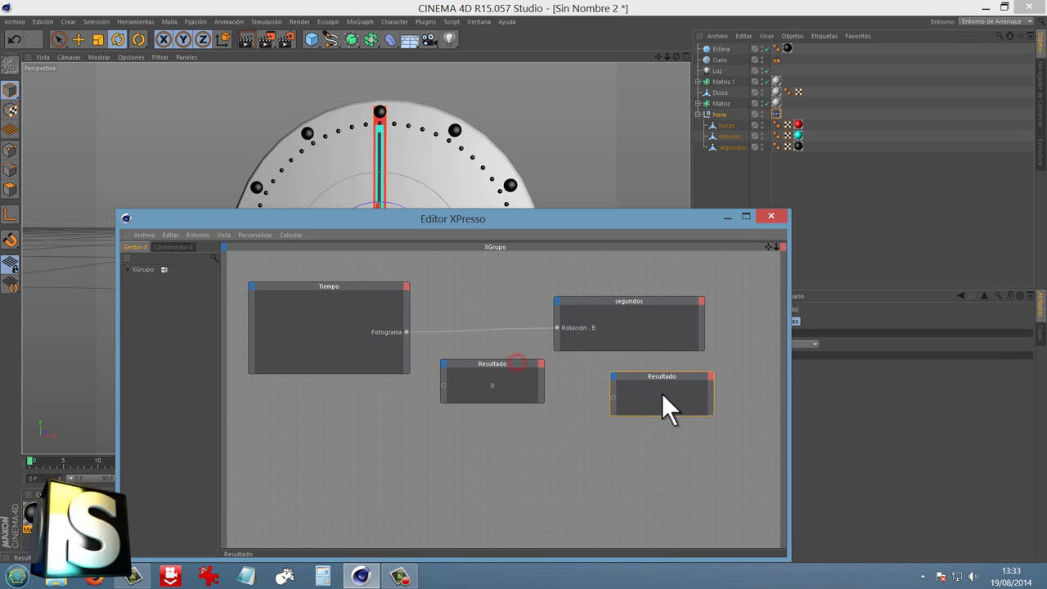
drag(341, 294, 337, 324)
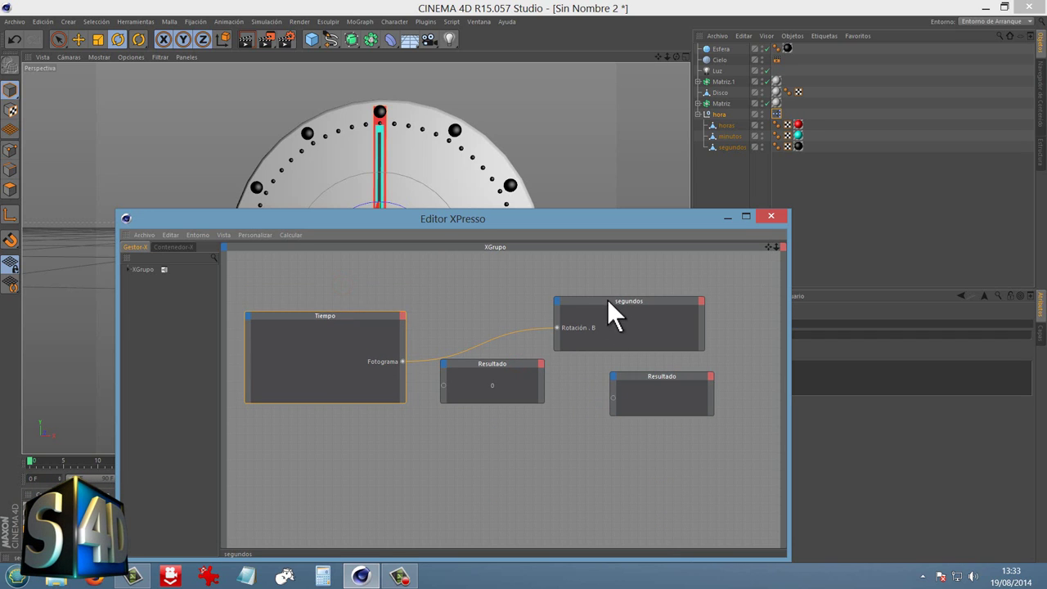
drag(607, 300, 608, 328)
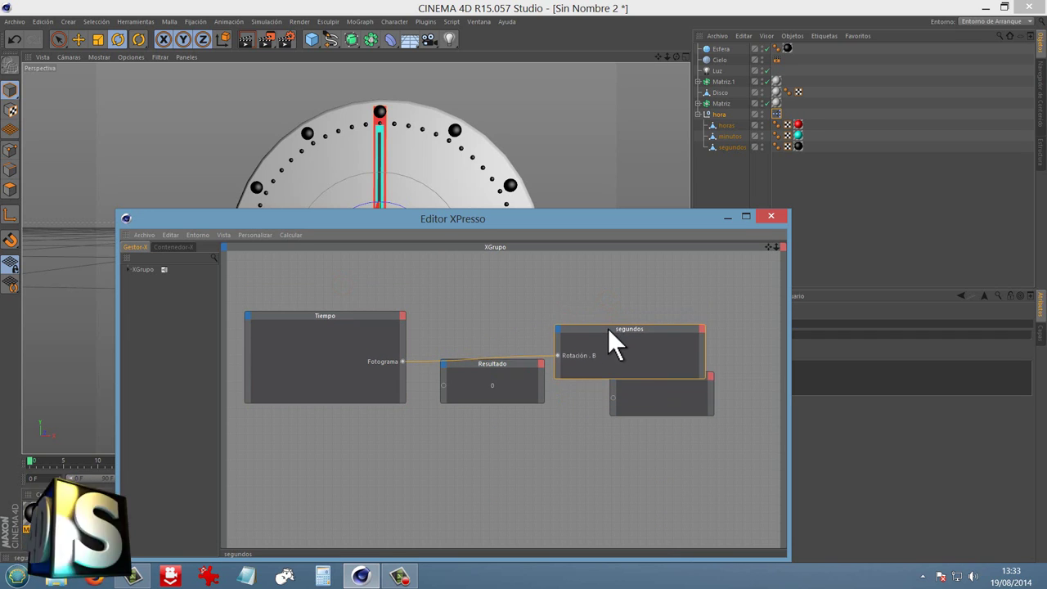
drag(516, 365, 496, 275)
click(664, 401)
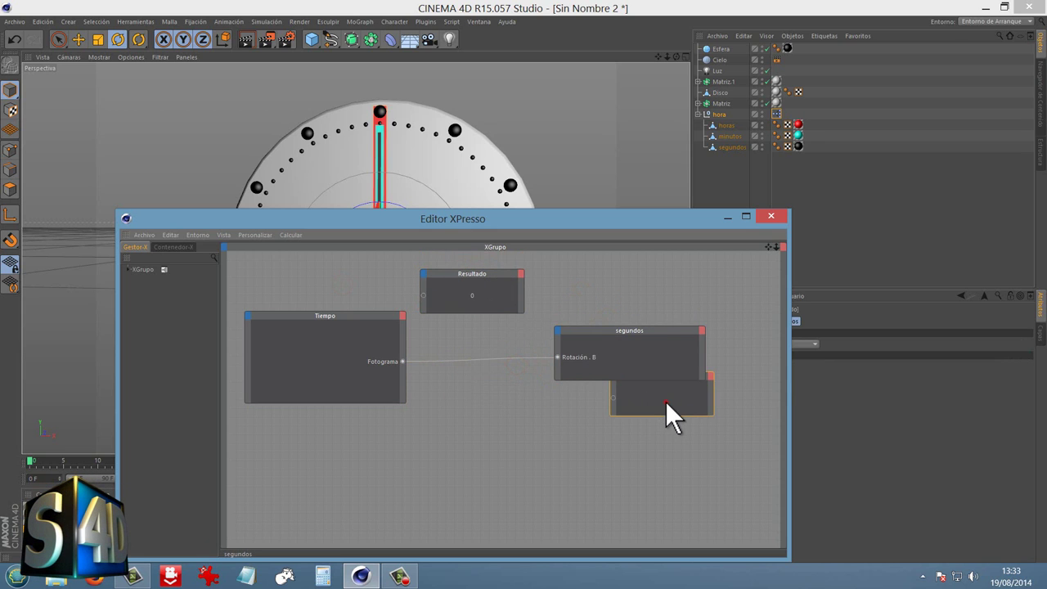
drag(671, 332, 665, 321)
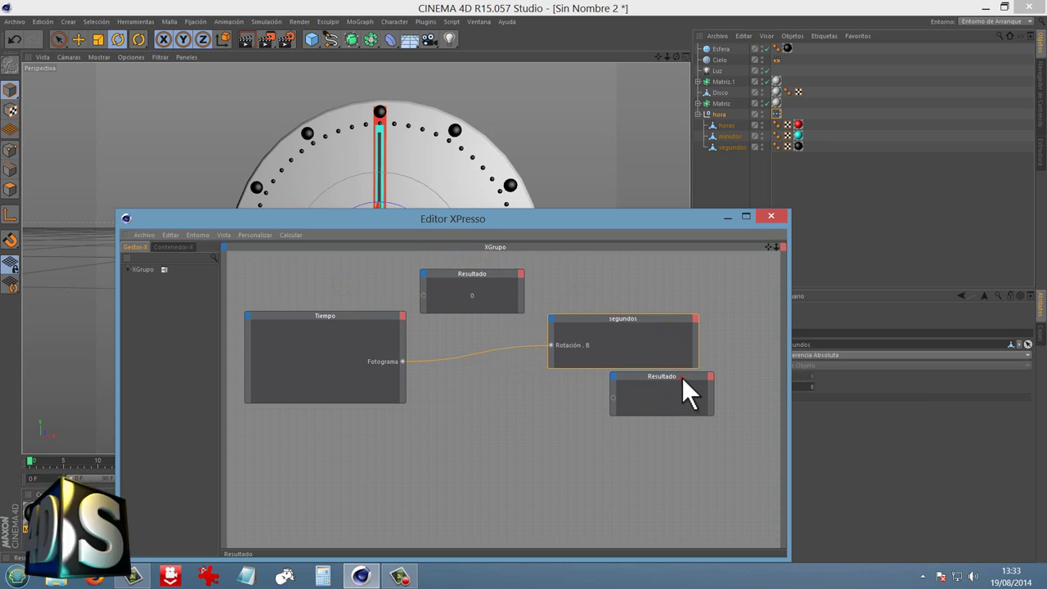
drag(687, 390, 693, 267)
drag(642, 320, 642, 340)
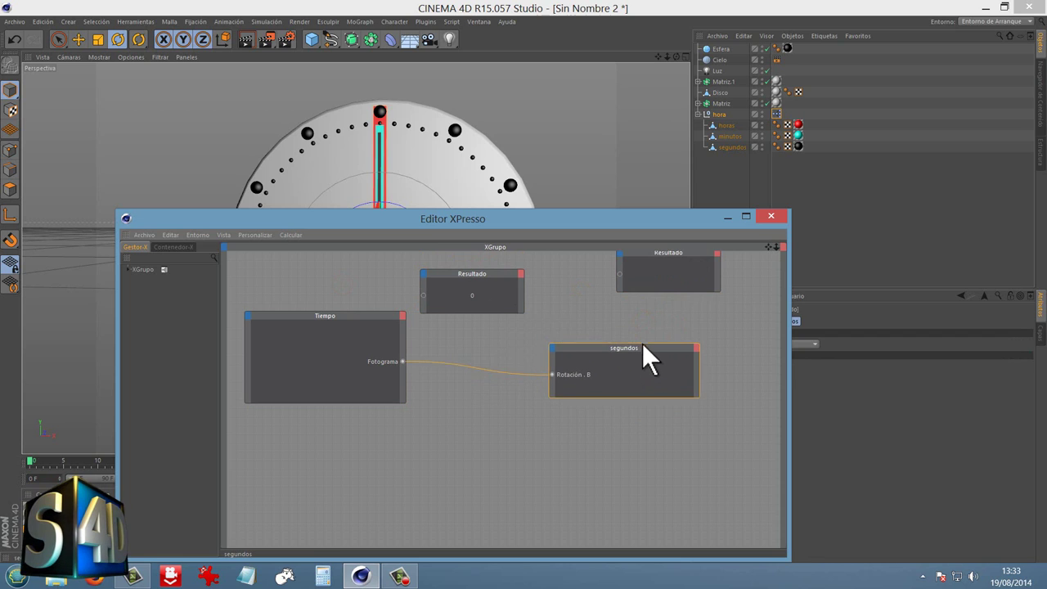
drag(641, 252, 619, 269)
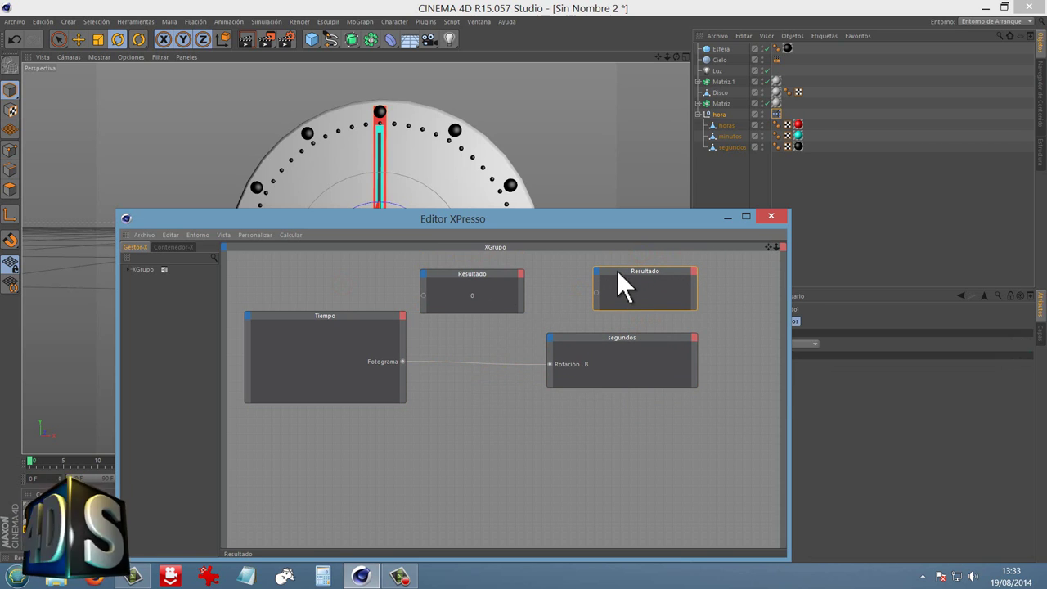
- Wire Fotograma into the middle Resultado and enable Calcular > Actualizar la Animación
drag(404, 361, 423, 295)
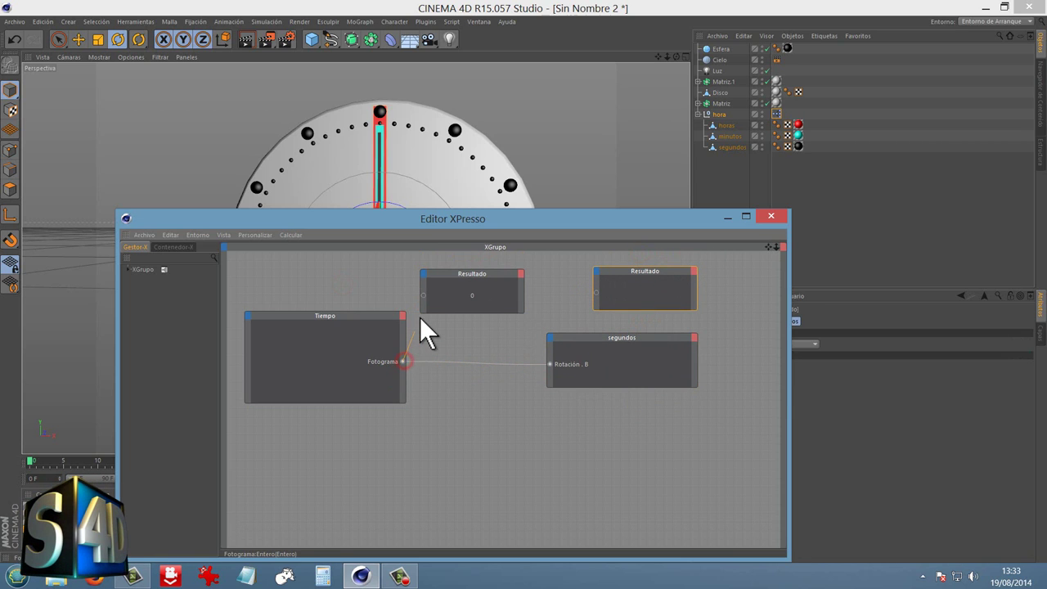
click(287, 234)
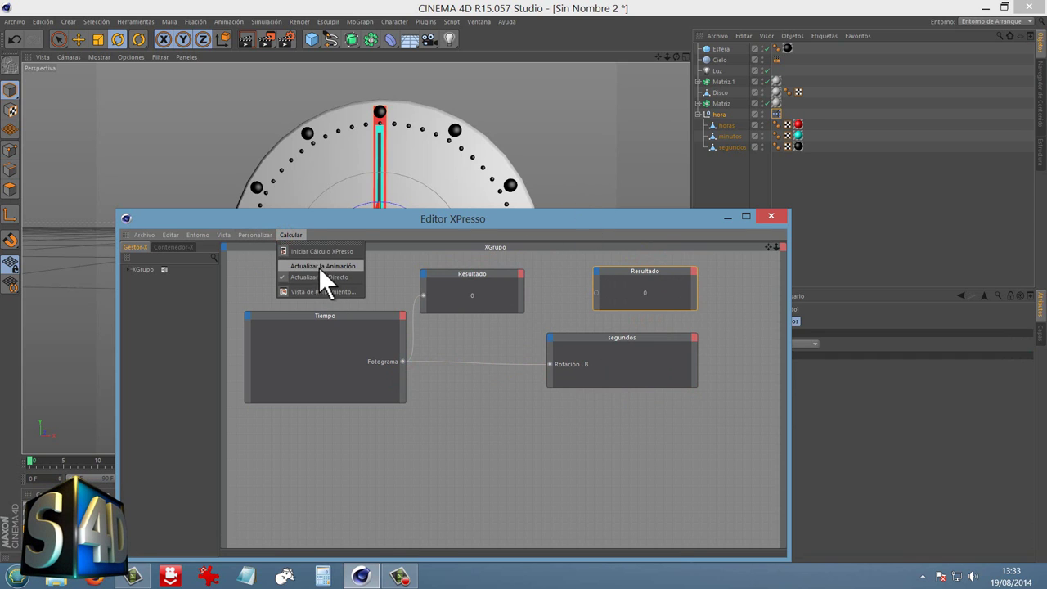
click(319, 266)
drag(543, 223, 554, 117)
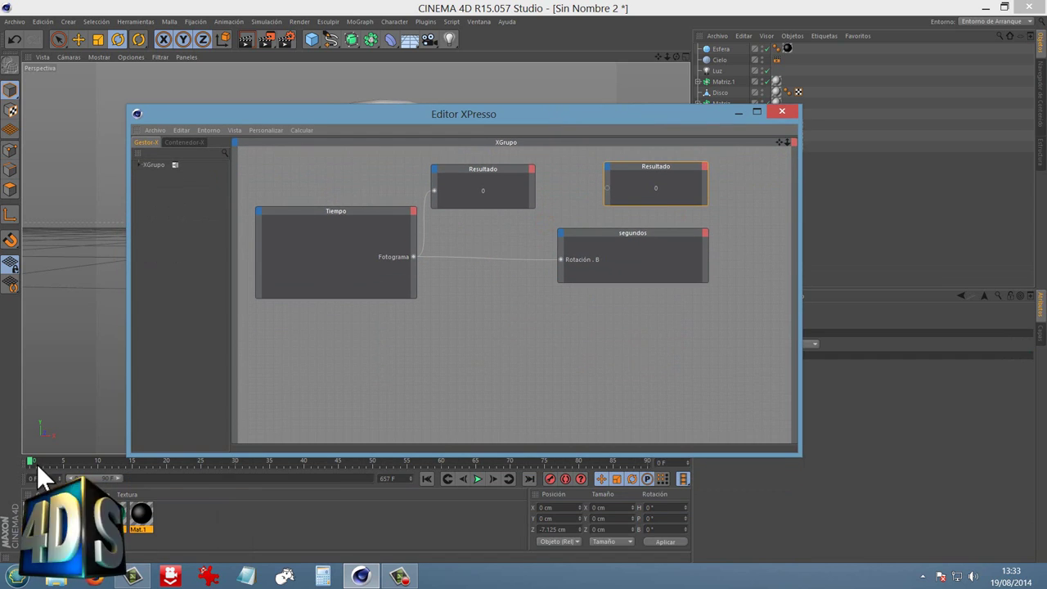
- At frame 30, wire segundos' Rotación . B output into the right-hand Resultado node
drag(36, 463, 233, 465)
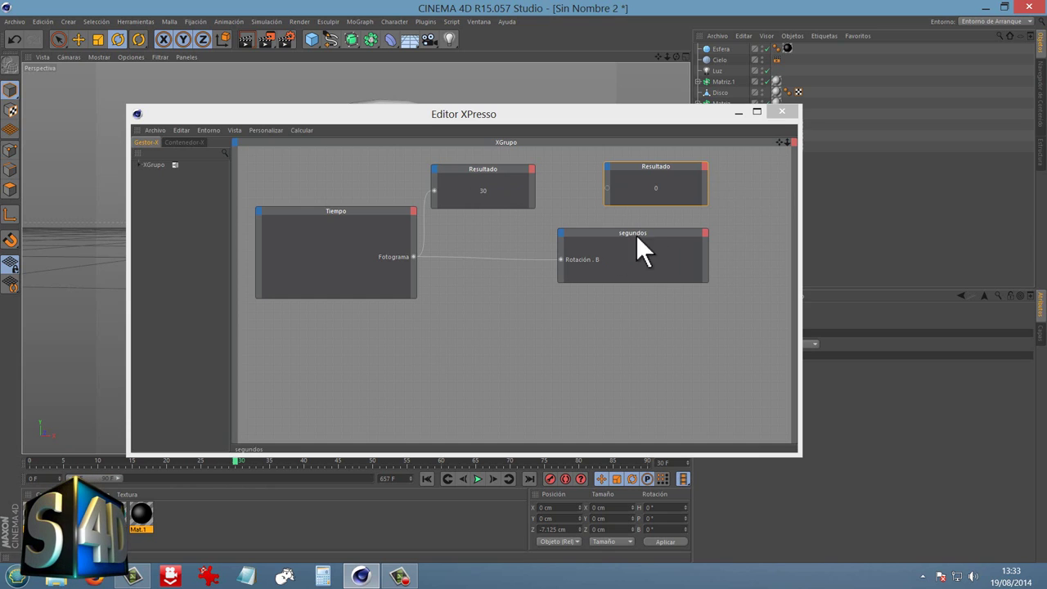
click(705, 236)
mouse_move(741, 240)
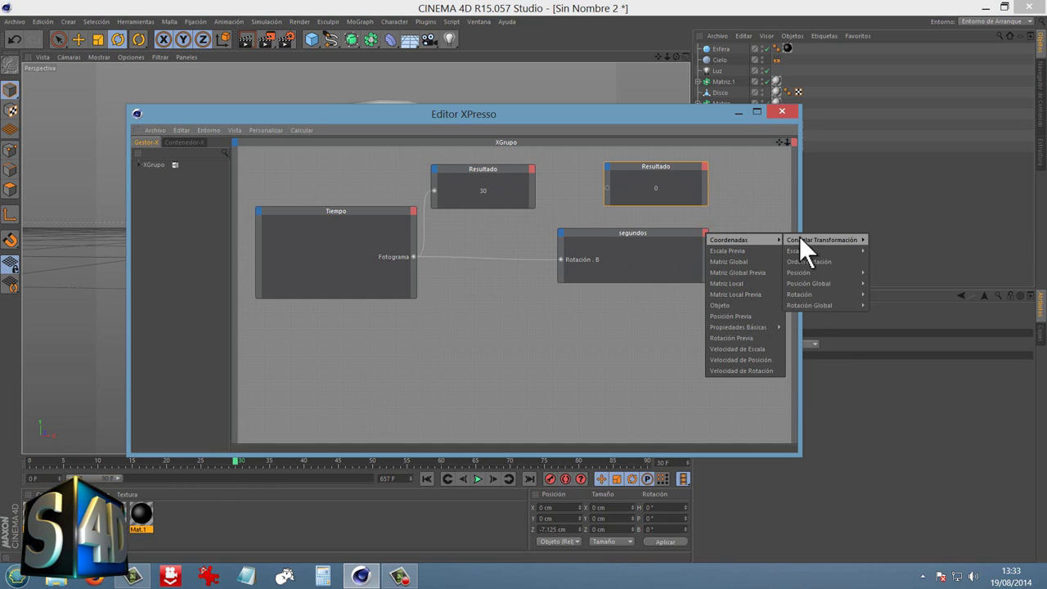
mouse_move(799, 294)
click(884, 327)
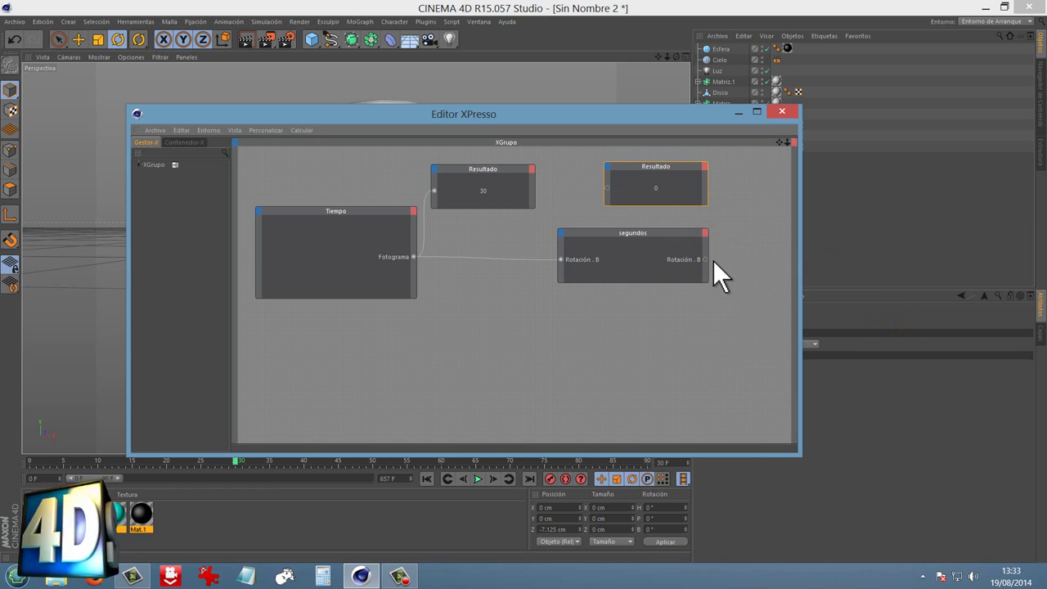
drag(704, 258, 606, 189)
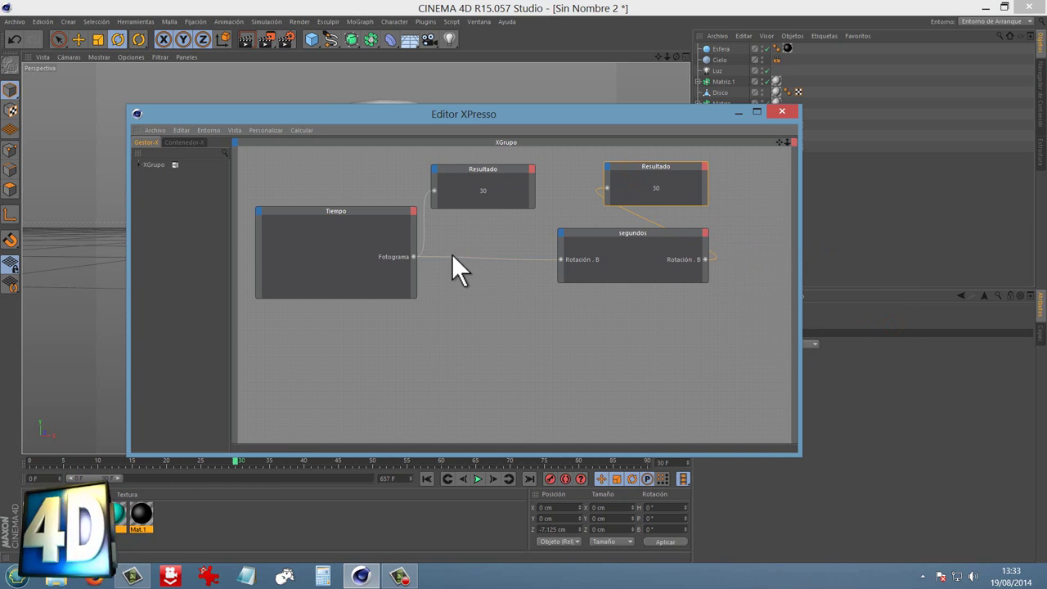
- Scrub back to watch the hand turn, then tidy the segundos and Resultado node positions
drag(390, 109, 369, 528)
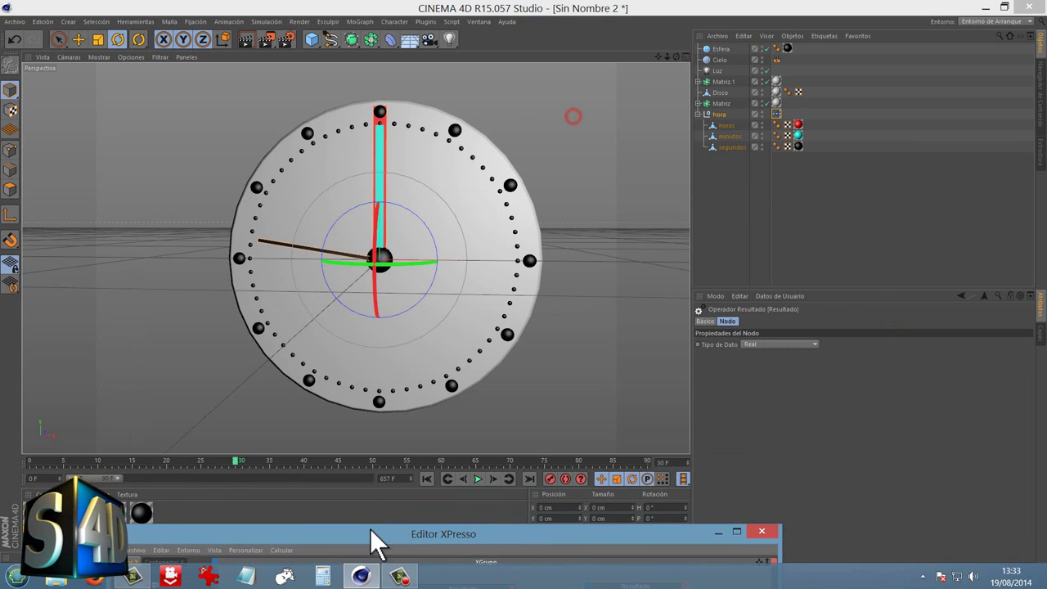
mouse_move(233, 461)
mouse_down()
mouse_move(21, 457)
mouse_move(175, 460)
mouse_up()
drag(521, 541, 521, 268)
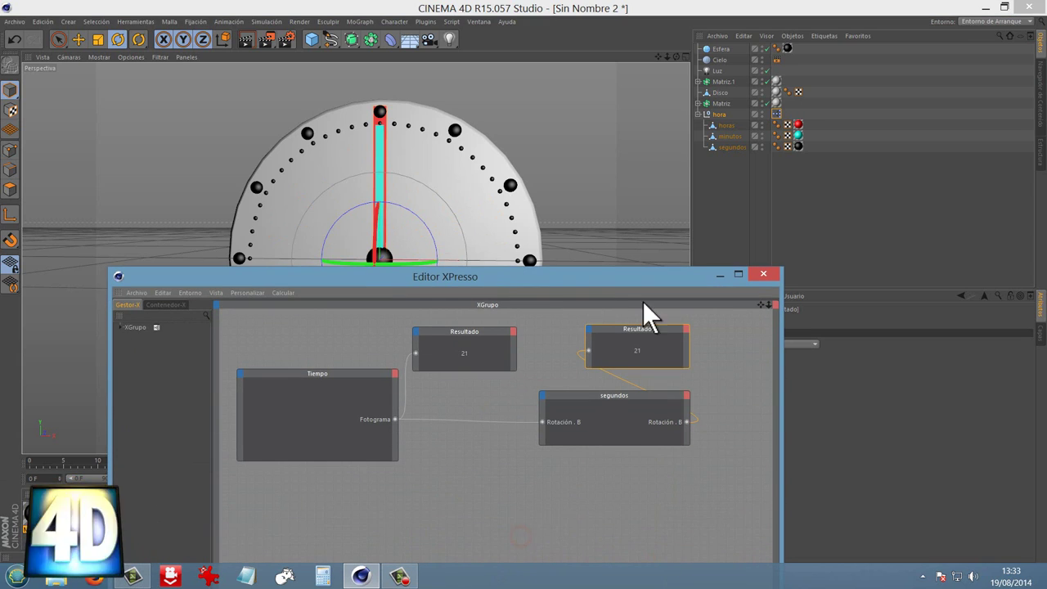
drag(638, 396, 599, 403)
drag(663, 327, 720, 322)
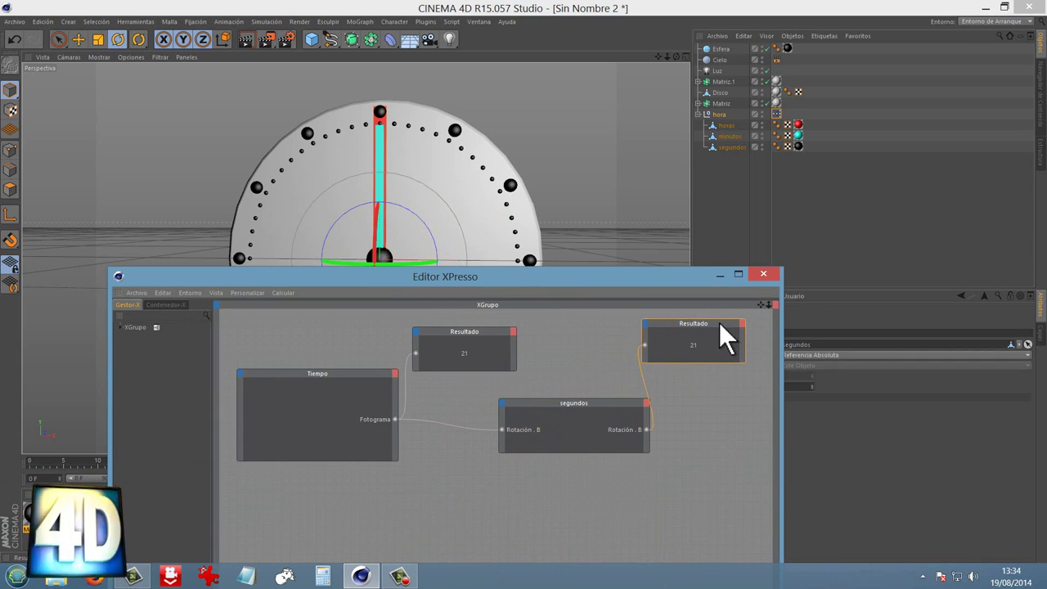
click(593, 405)
drag(605, 400, 611, 397)
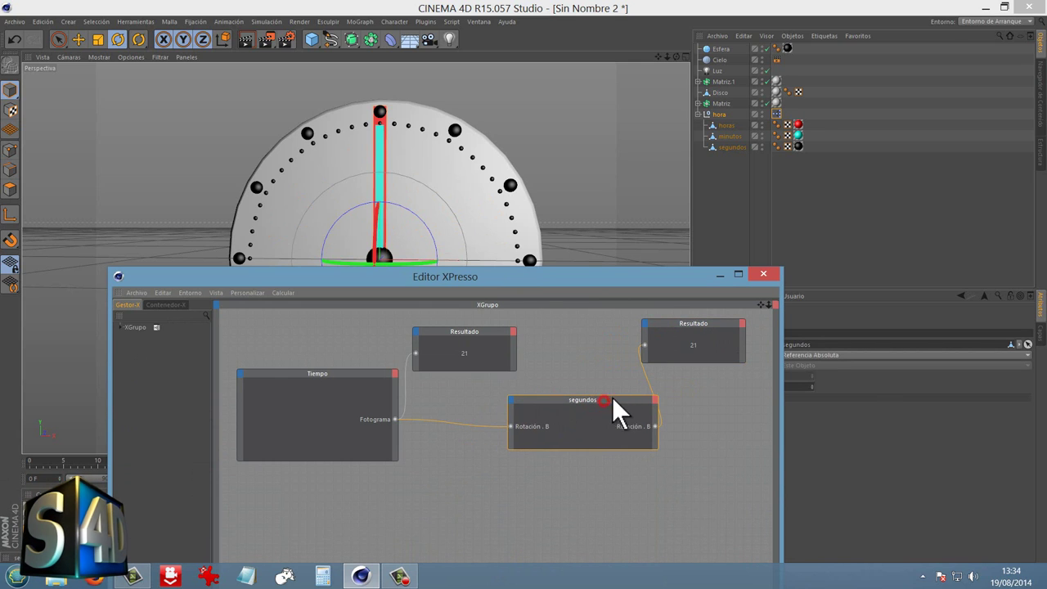
mouse_move(522, 280)
mouse_down()
mouse_move(525, 420)
mouse_move(524, 152)
mouse_up()
right_click(467, 401)
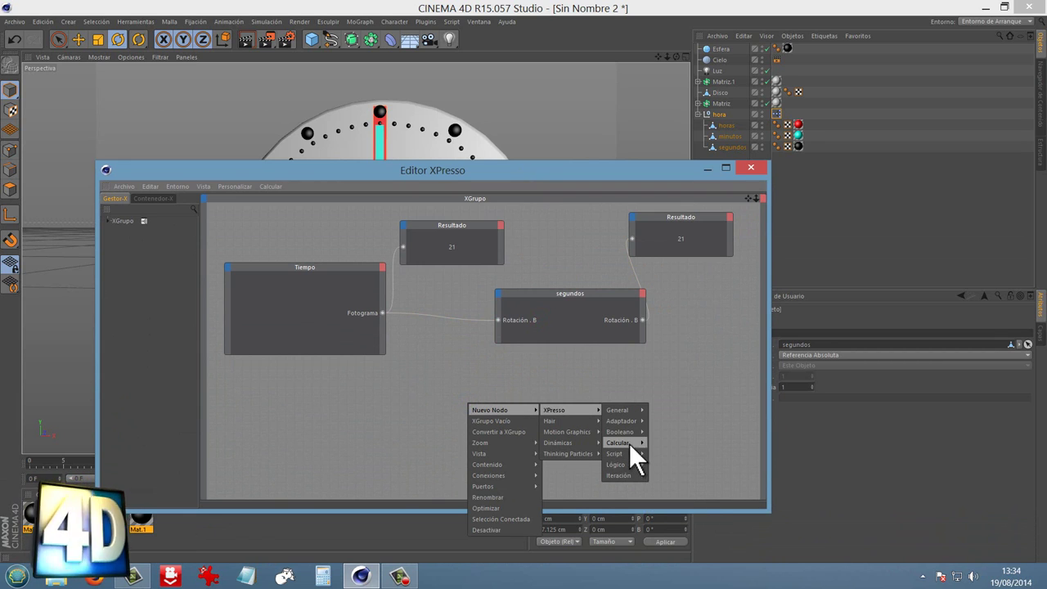
- Insert a Rango de Mapeo node between Fotograma and segundos' Rotación . B, replacing the direct wire
mouse_move(619, 442)
click(675, 534)
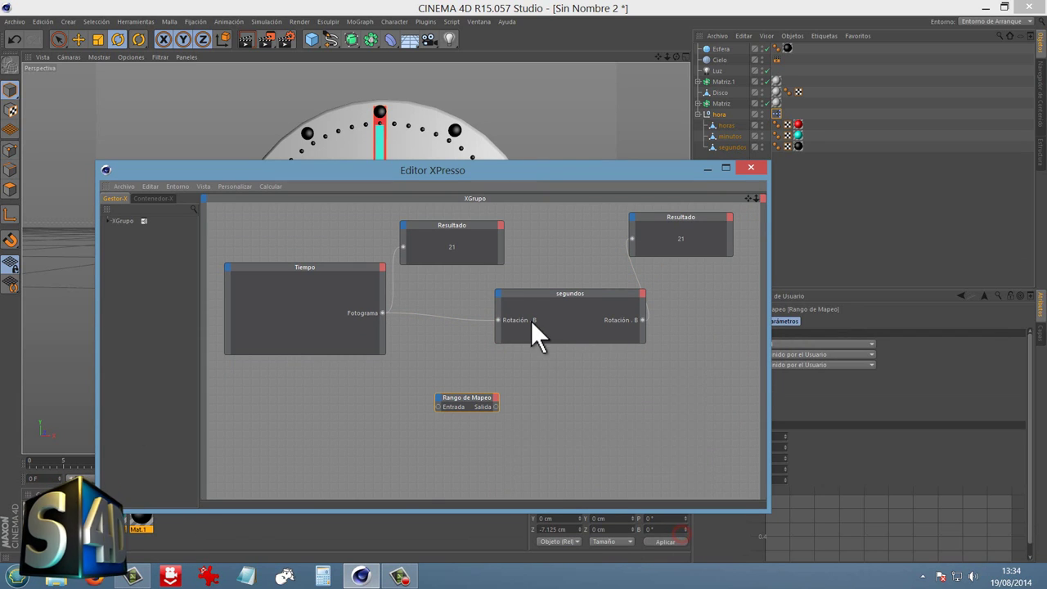
drag(539, 296, 574, 307)
click(483, 324)
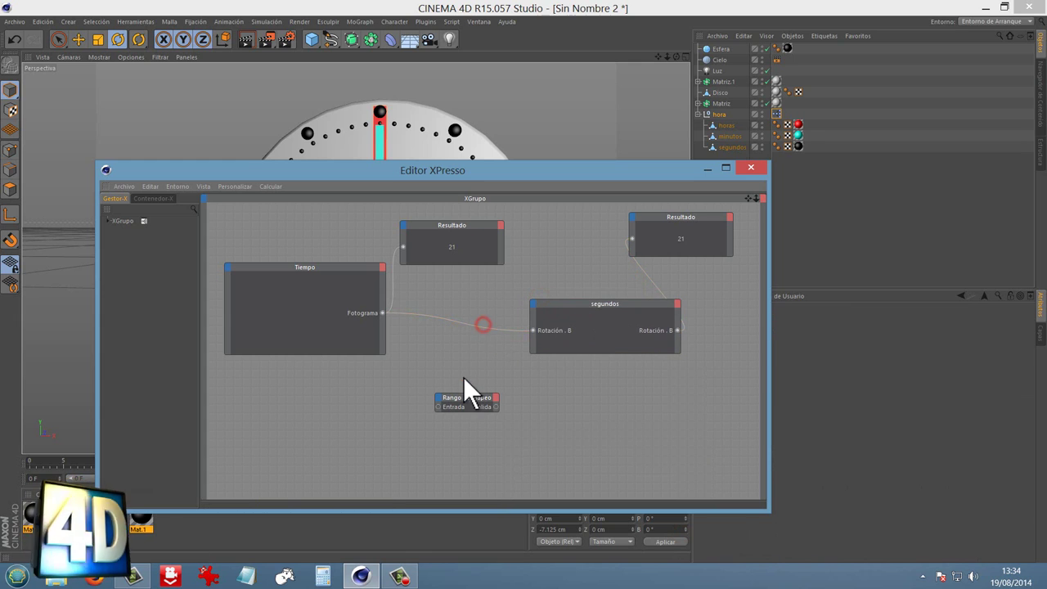
key(Delete)
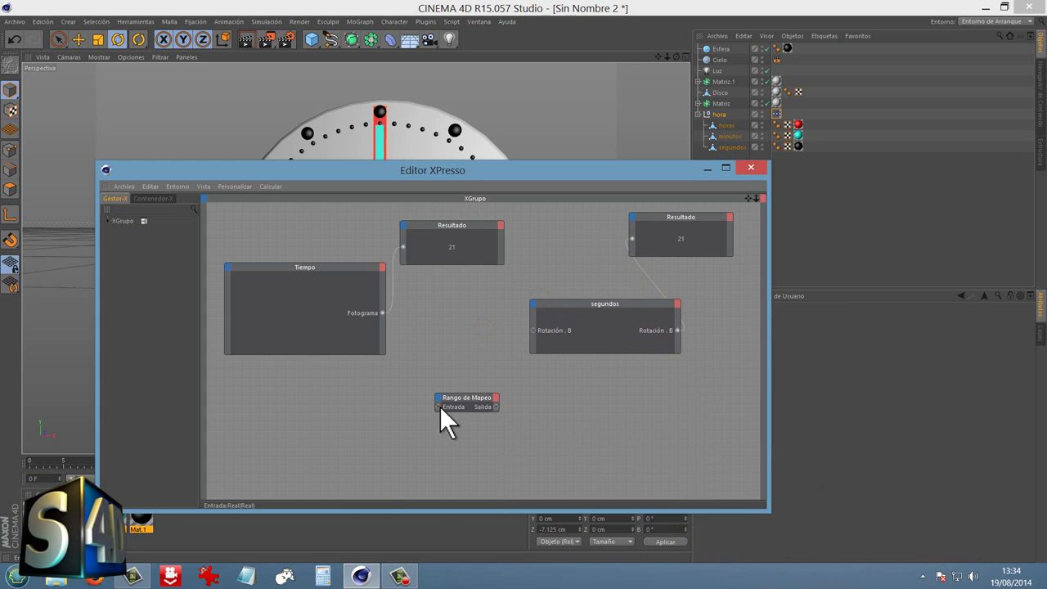
drag(439, 405, 382, 314)
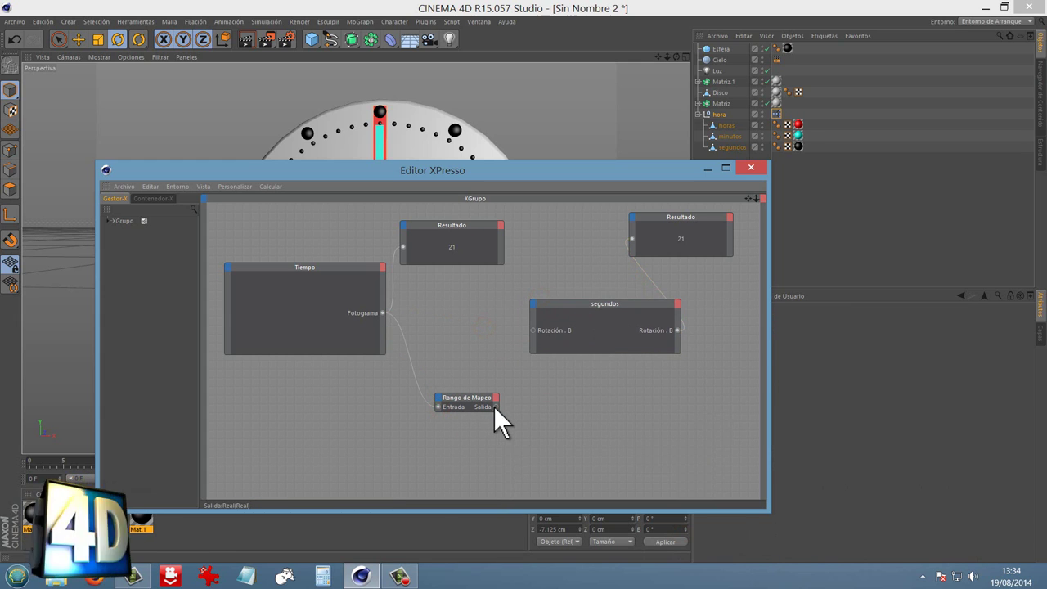
drag(494, 406, 532, 330)
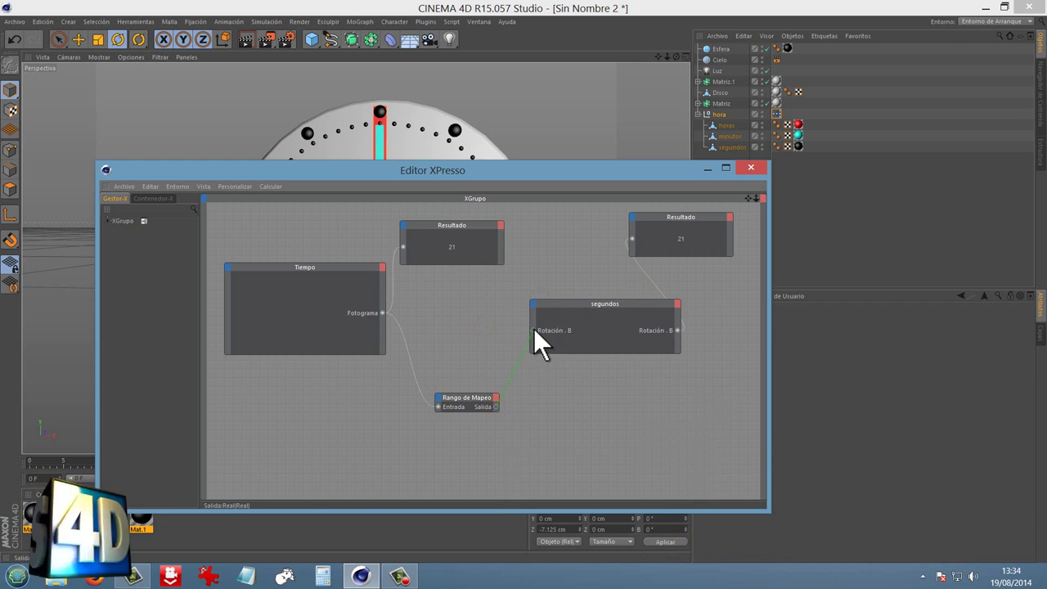
click(499, 395)
drag(508, 374, 486, 339)
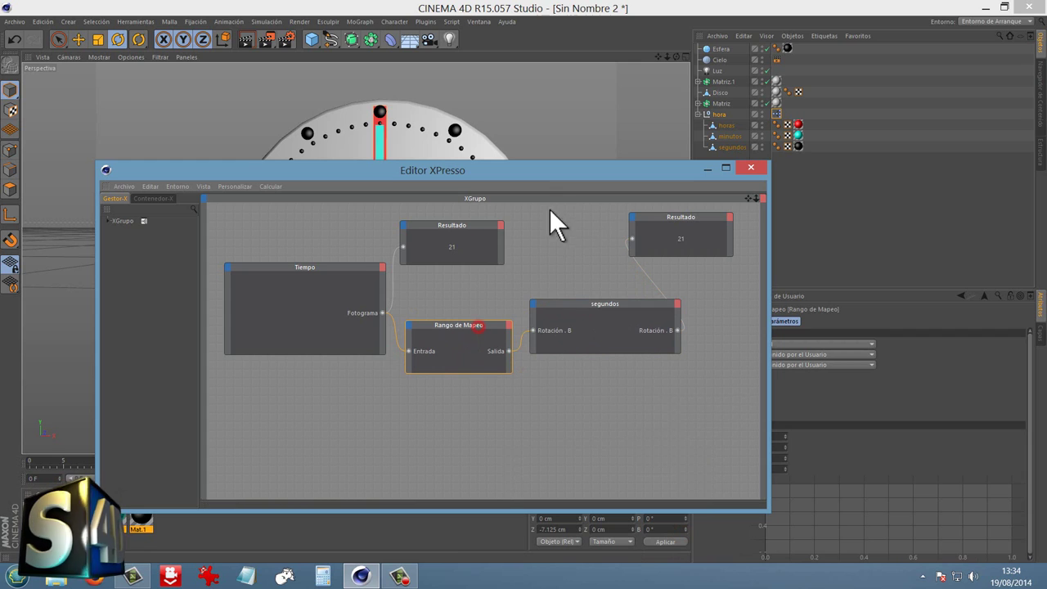
- Advance to frame 30 so both Resultado nodes read 30, then launch Windows Calculator
drag(464, 169, 464, 75)
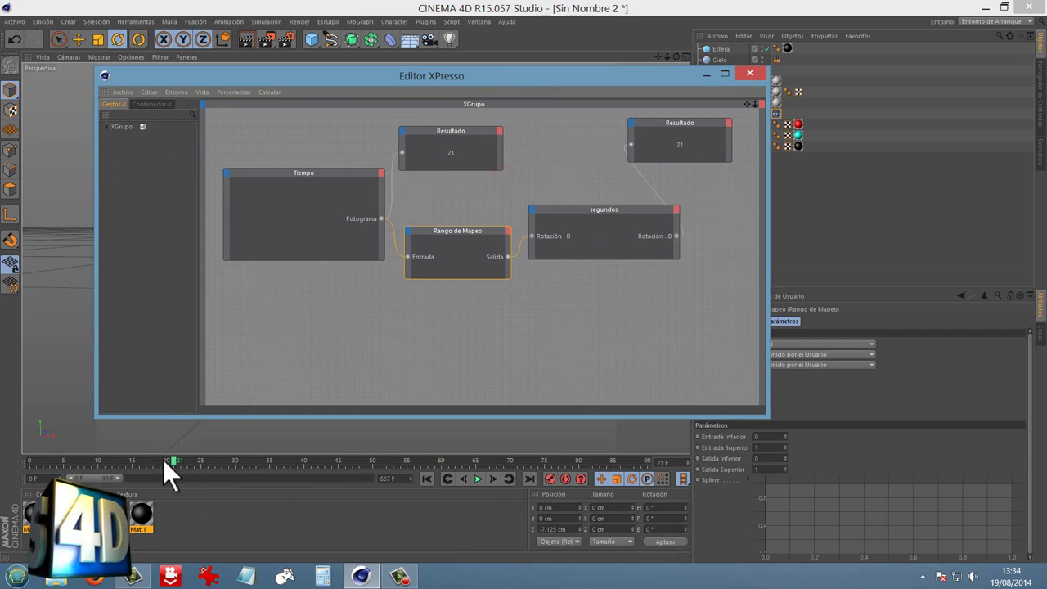
drag(174, 459, 236, 465)
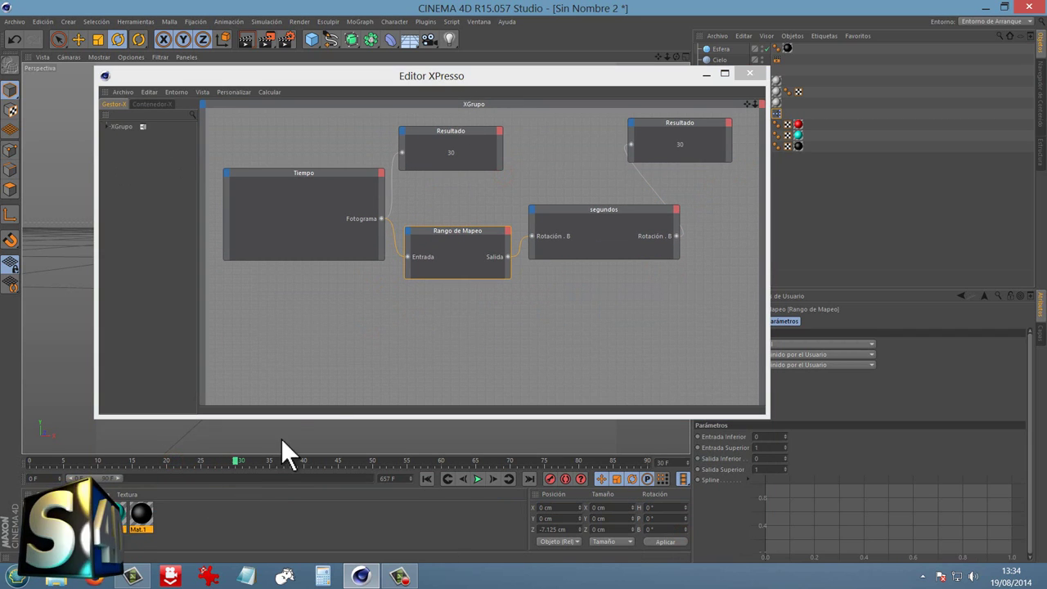
drag(606, 78, 500, 421)
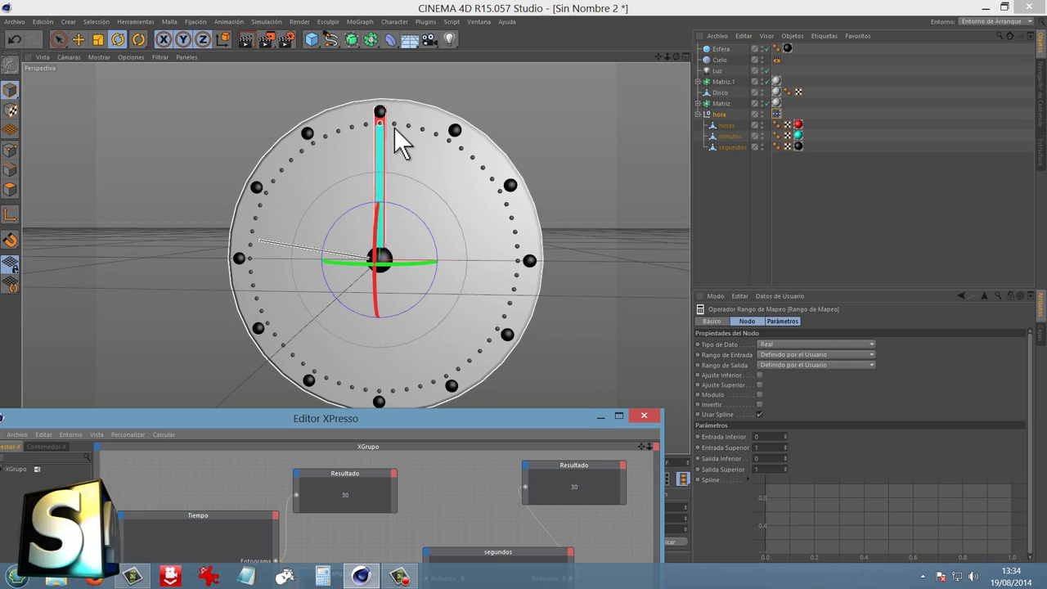
click(14, 577)
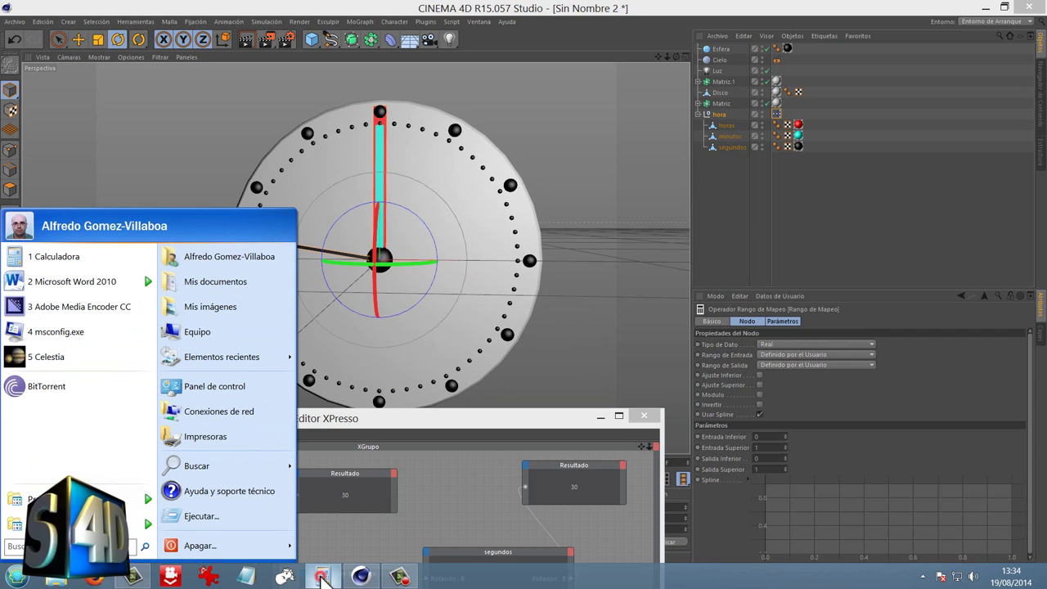
click(322, 578)
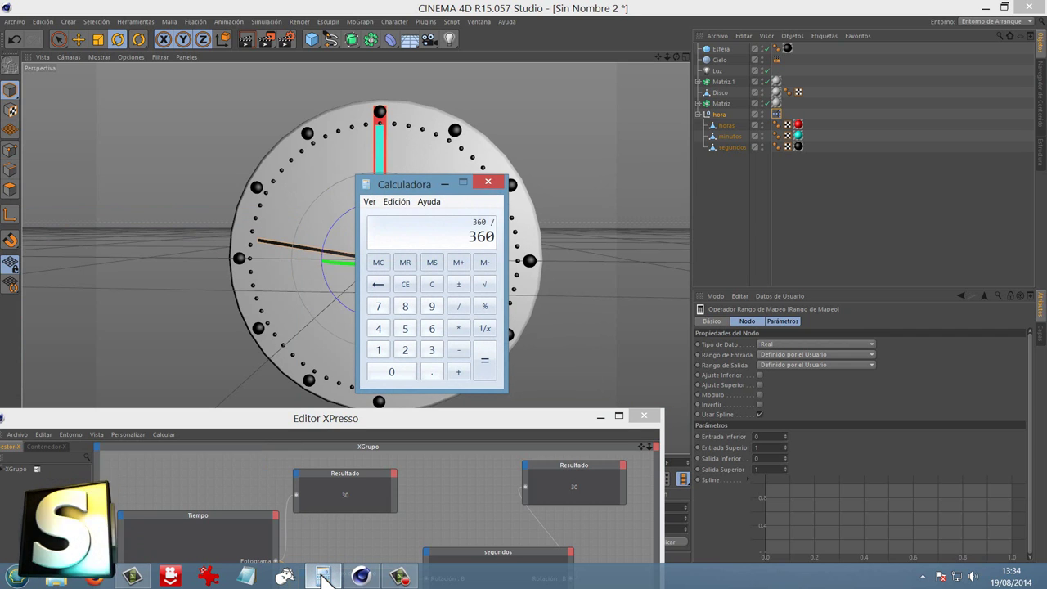
- Compute 360 ÷ 60 = 6 in Calculator, then close it
text(60)
key(Return)
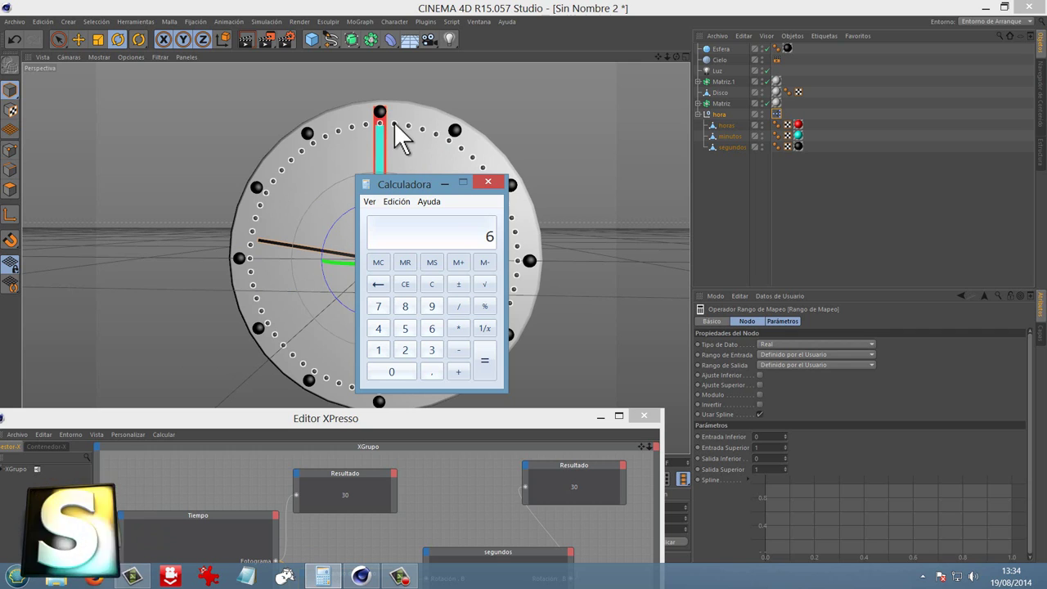
click(488, 182)
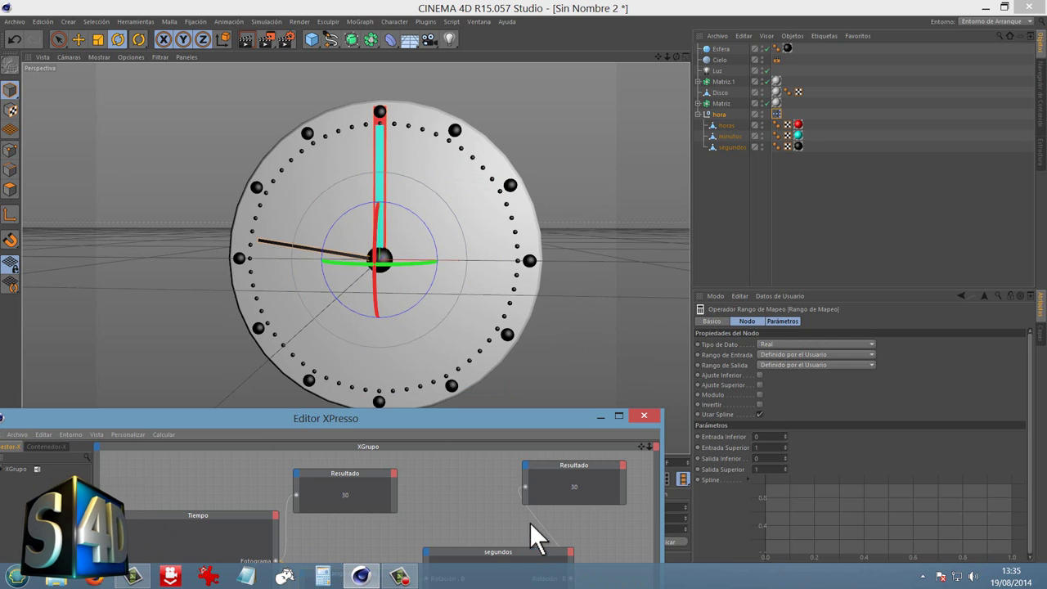
- Give the seconds Rango de Mapeo Grados output, Entrada Superior 30 and Salida Superior 6°, then close XPresso
mouse_move(531, 427)
mouse_down()
mouse_move(486, 326)
mouse_move(515, 331)
mouse_up()
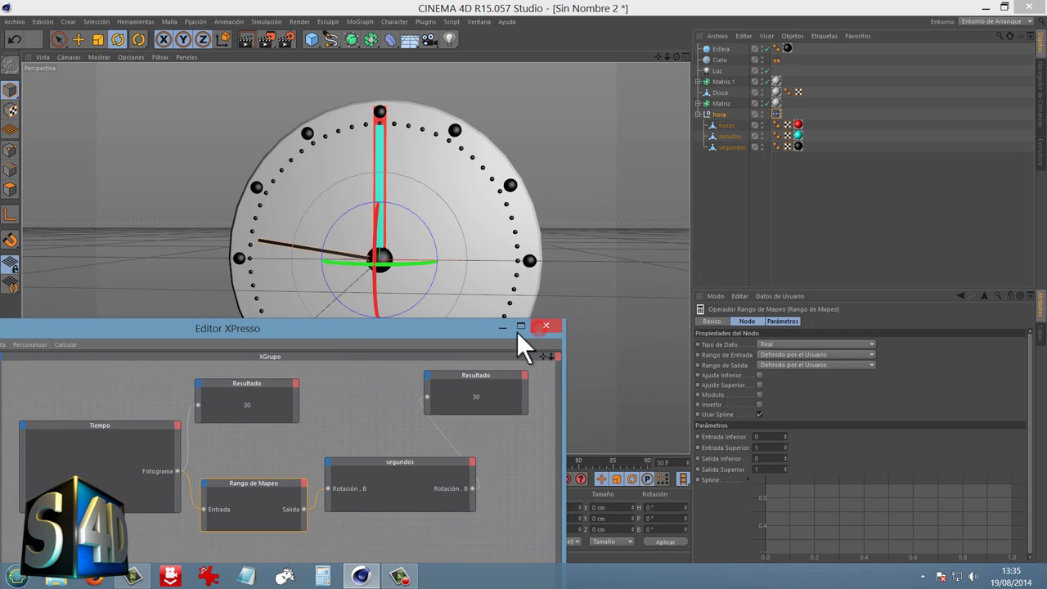
click(772, 365)
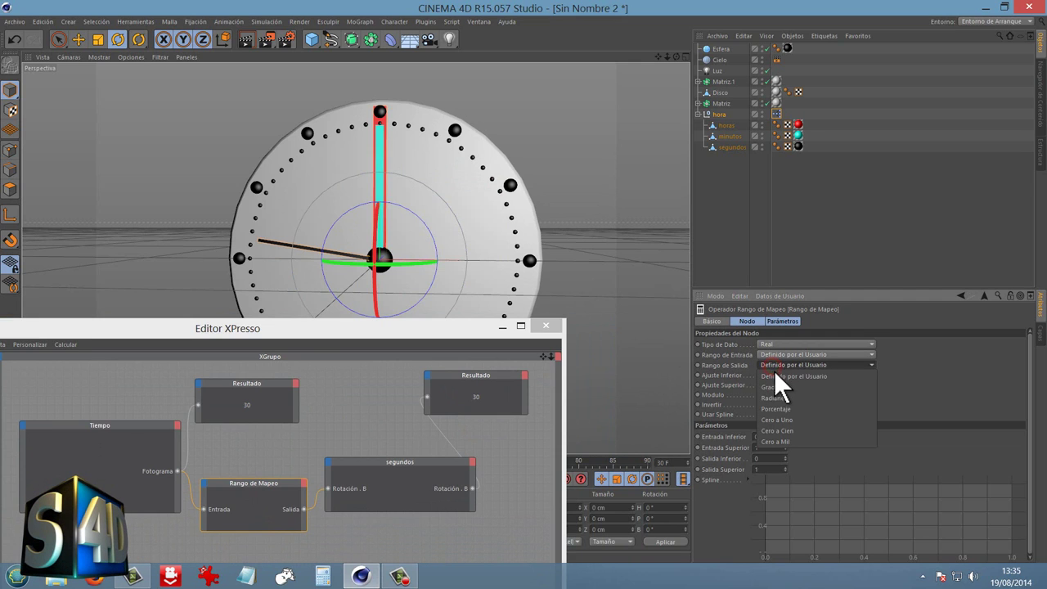
click(772, 387)
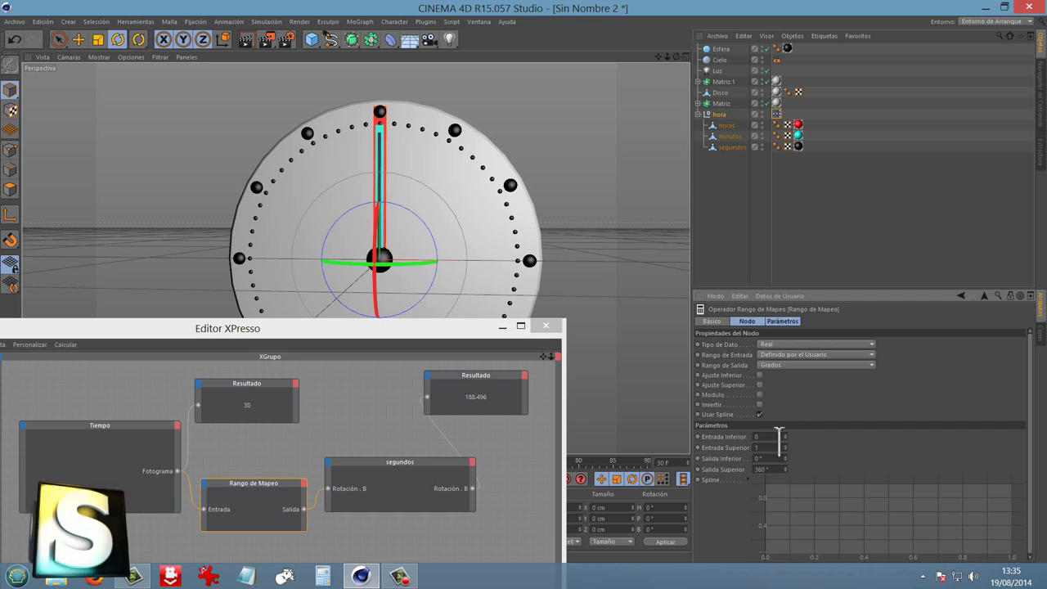
double_click(771, 448)
text(30)
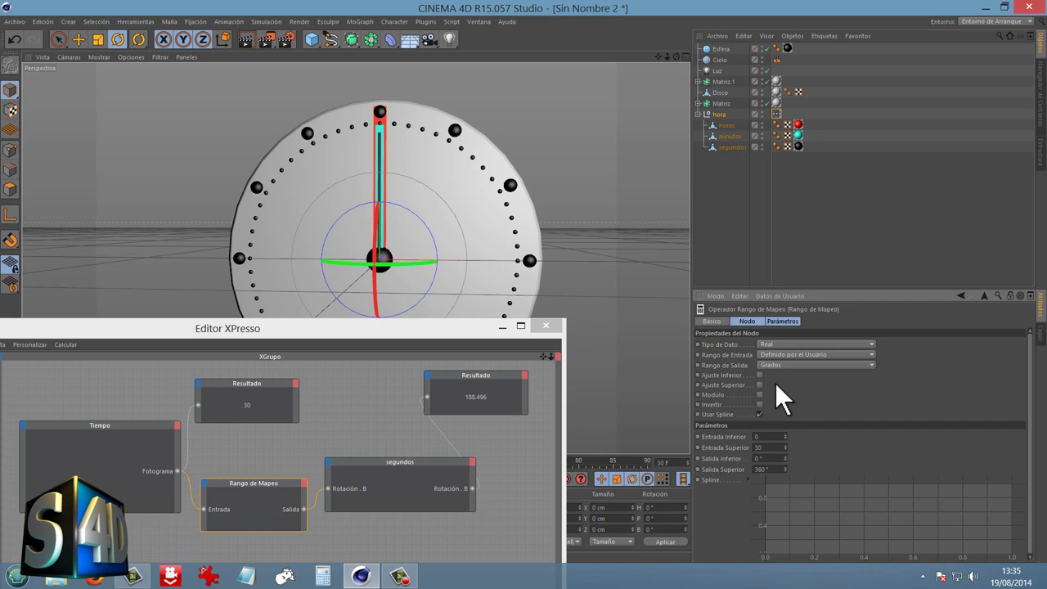
double_click(775, 468)
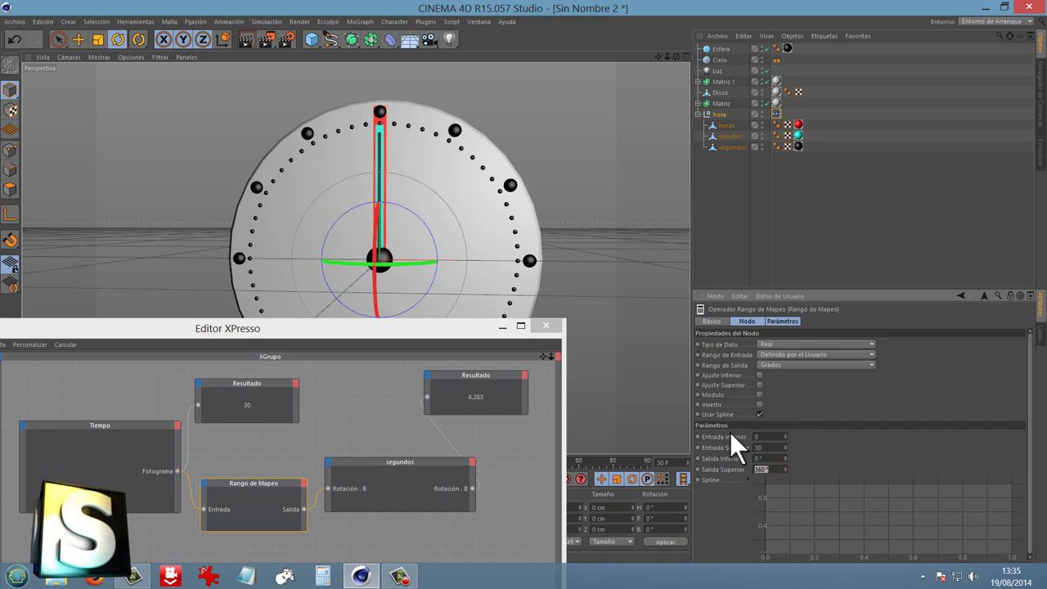
text(6)
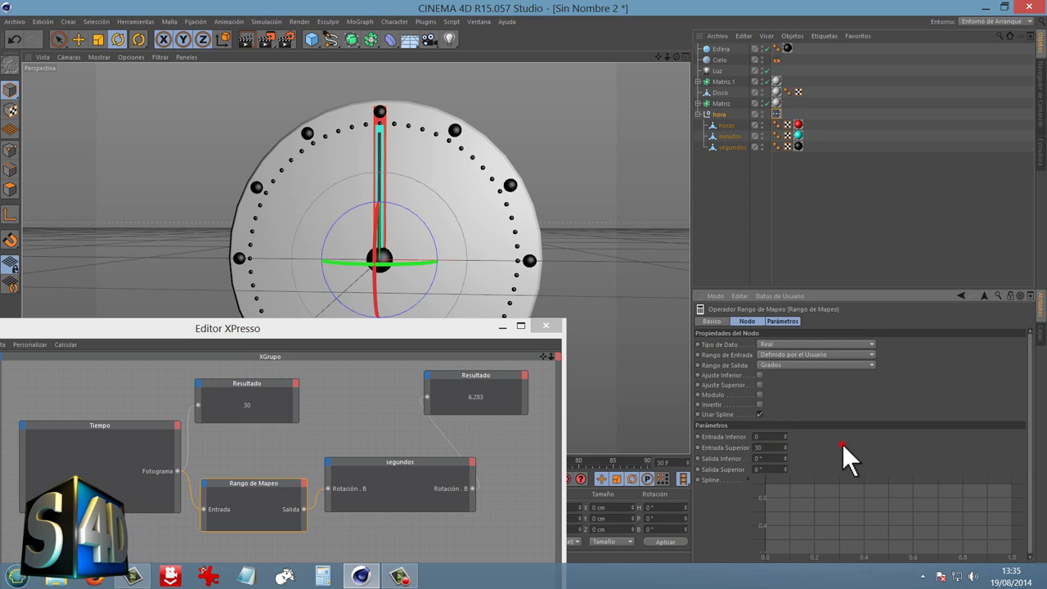
click(546, 325)
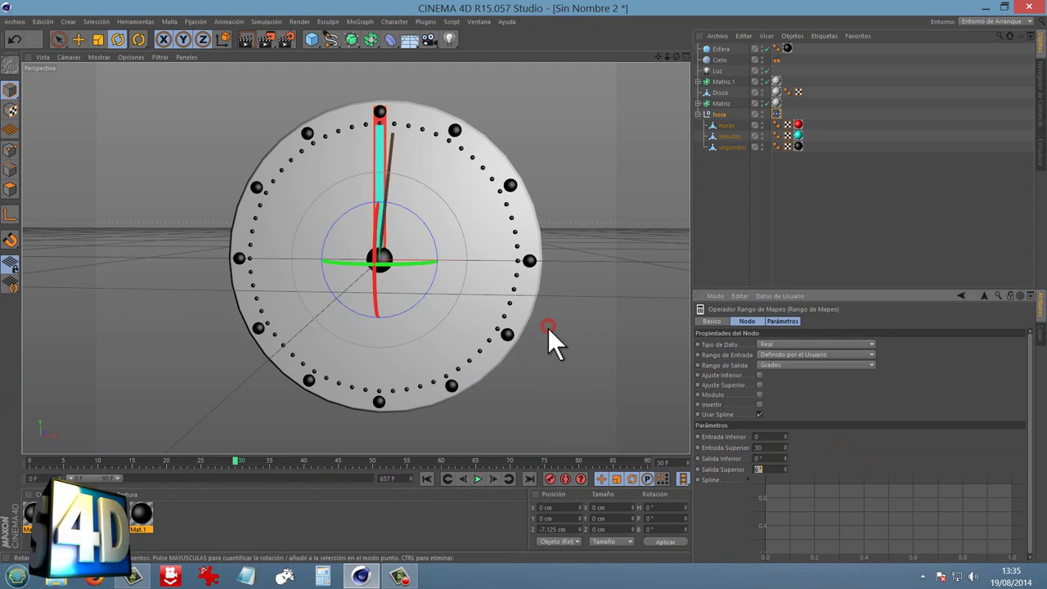
- Play the clock from frame 0, lengthen the preview to 135 frames, and scrub between frames 60 and 90
click(426, 479)
click(480, 477)
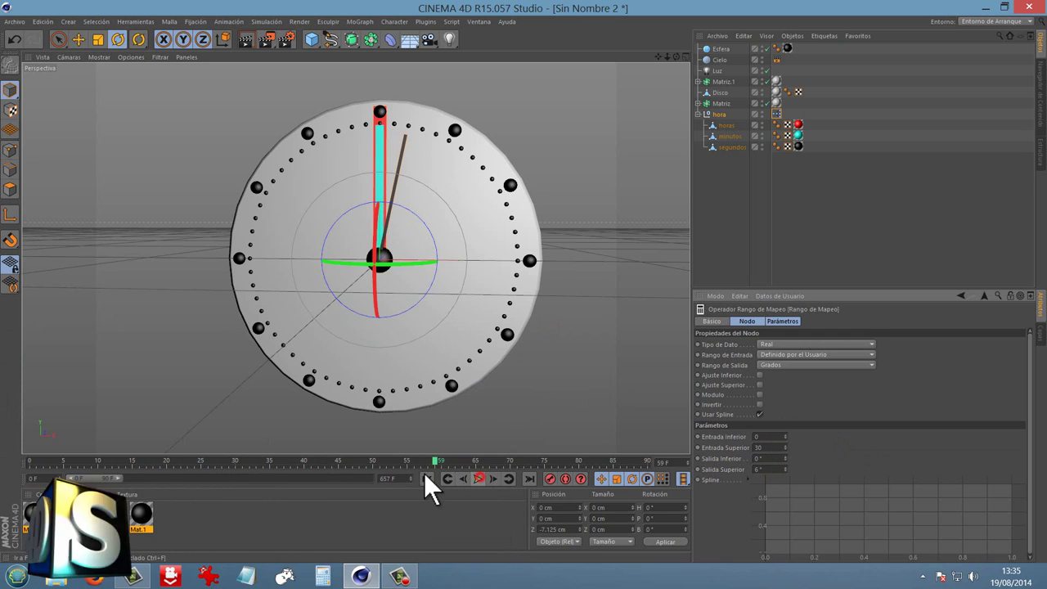
click(478, 479)
drag(115, 478, 139, 478)
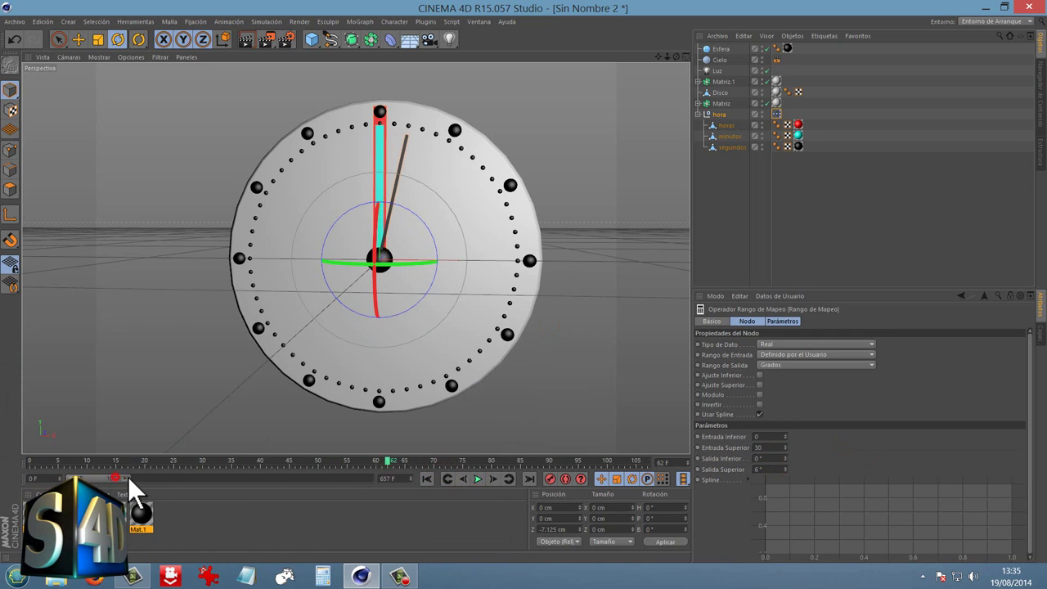
drag(311, 460, 301, 460)
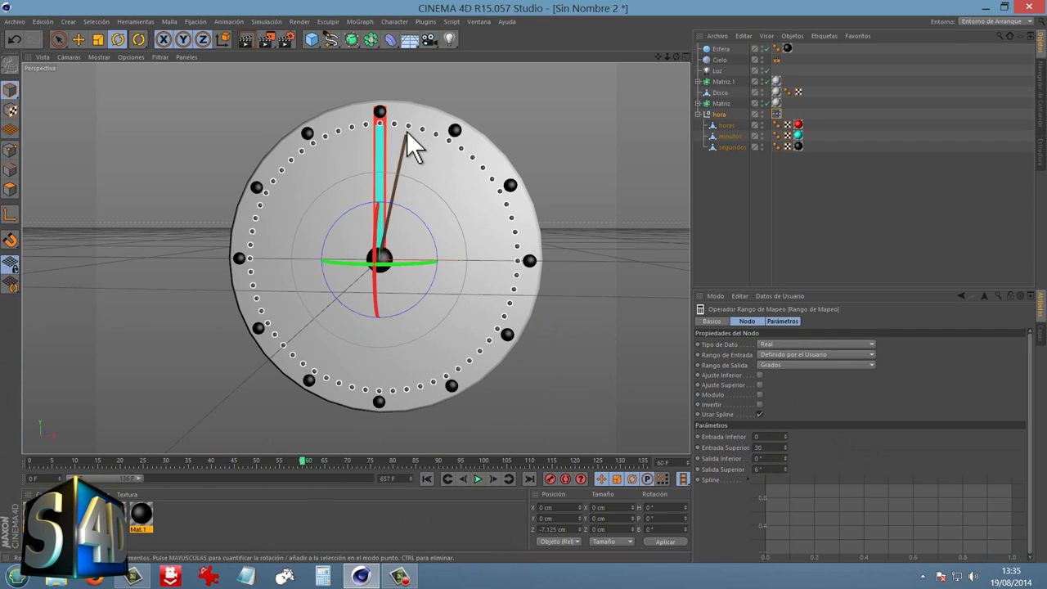
drag(303, 460, 439, 461)
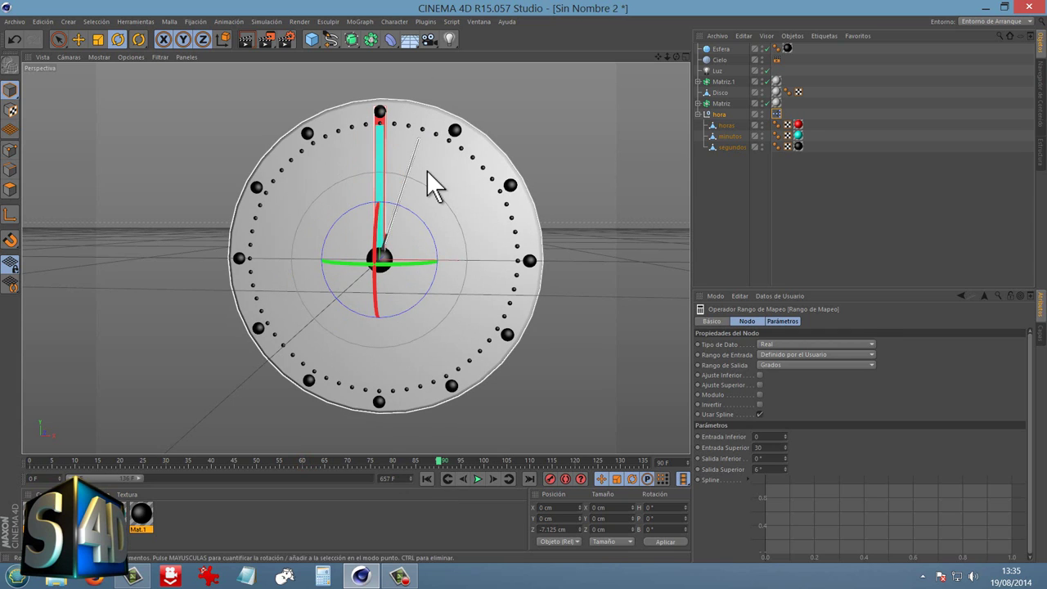
click(426, 479)
click(479, 477)
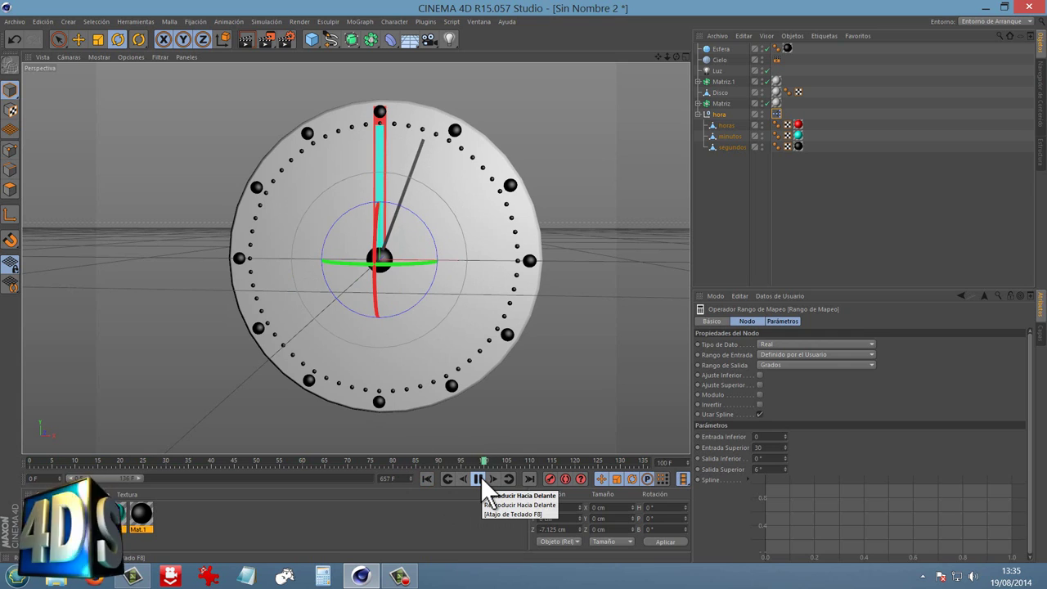
- Extend the preview range to 657 frames, stop playback at frame 391, and return to frame 0
drag(137, 477, 368, 477)
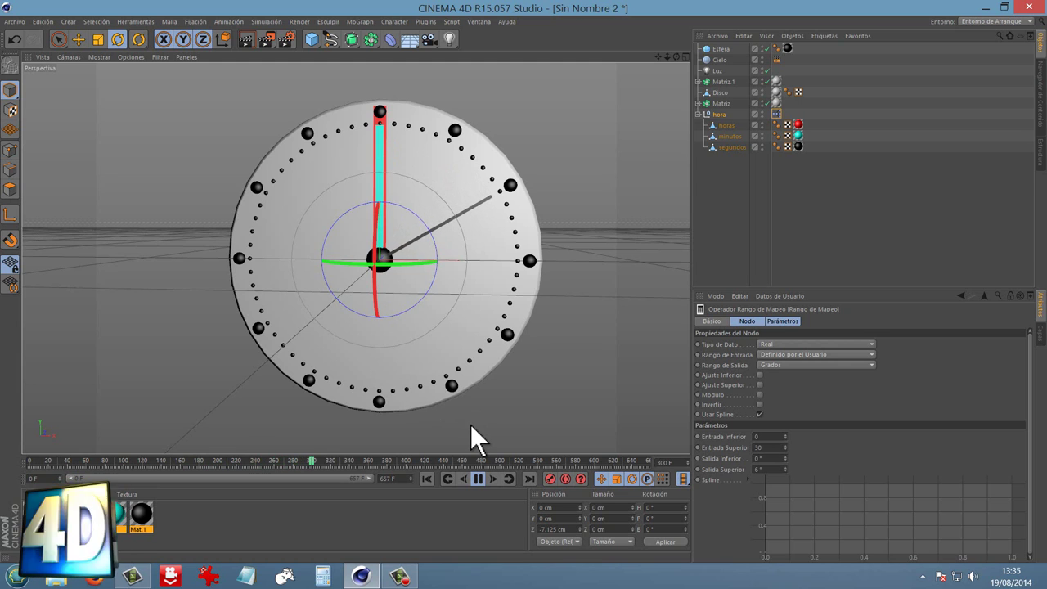
click(479, 479)
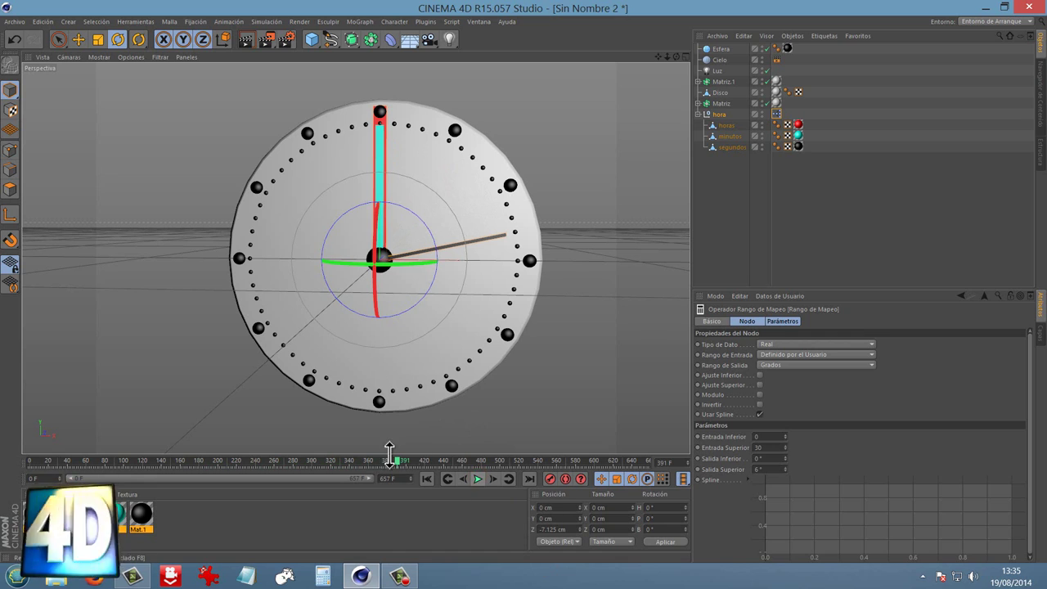
drag(401, 460, 13, 460)
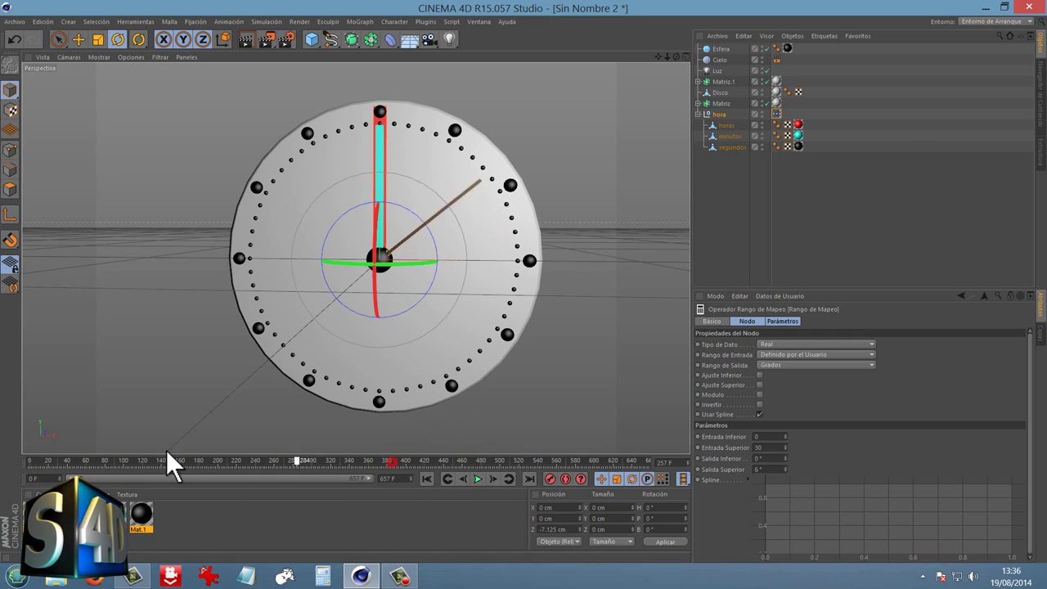
- Open the hora tag's XPresso graph and delete its Rango de Mapeo node
double_click(776, 114)
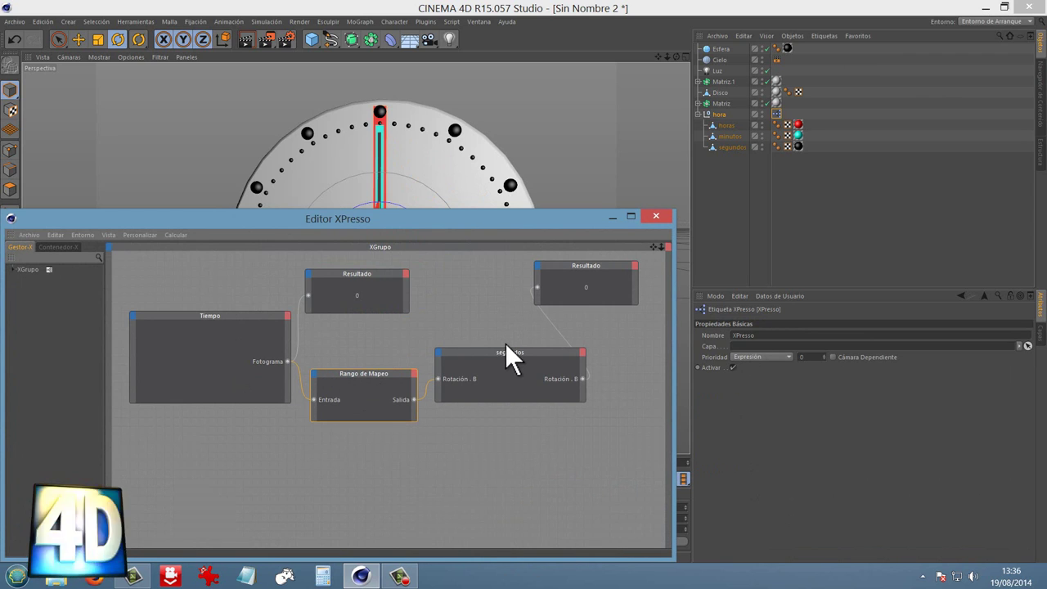
click(393, 384)
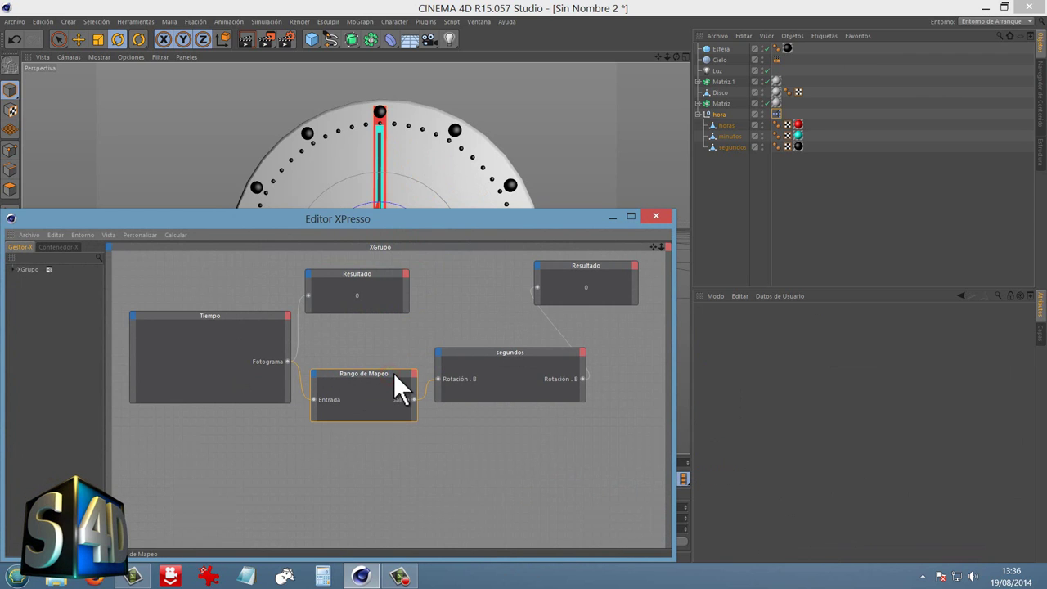
key(Delete)
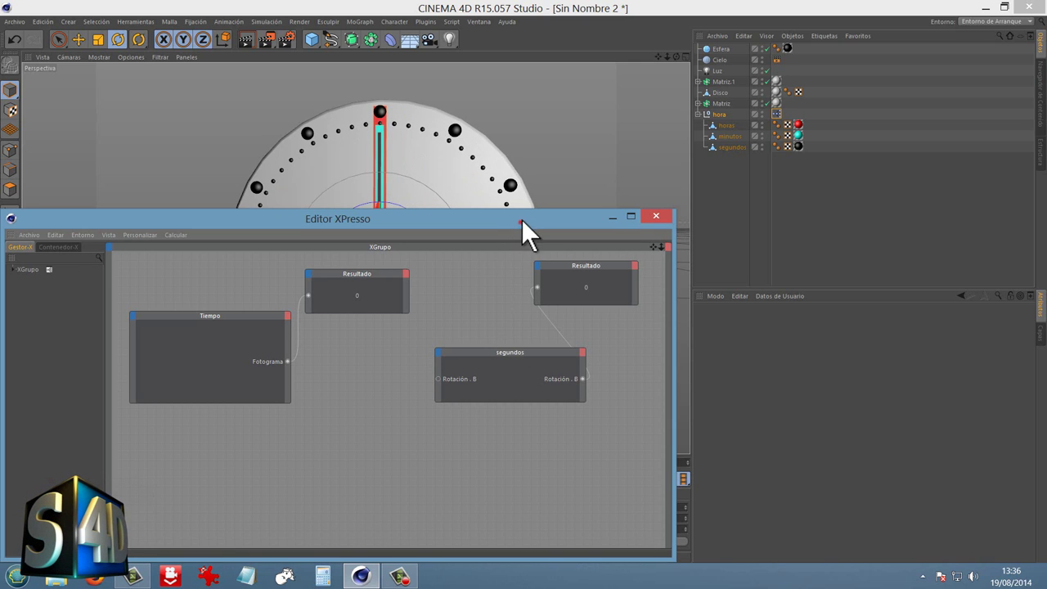
- Rearrange the editor window and the segundos, Tiempo and Resultado nodes for a tidier layout
drag(521, 219, 524, 186)
drag(544, 326, 588, 328)
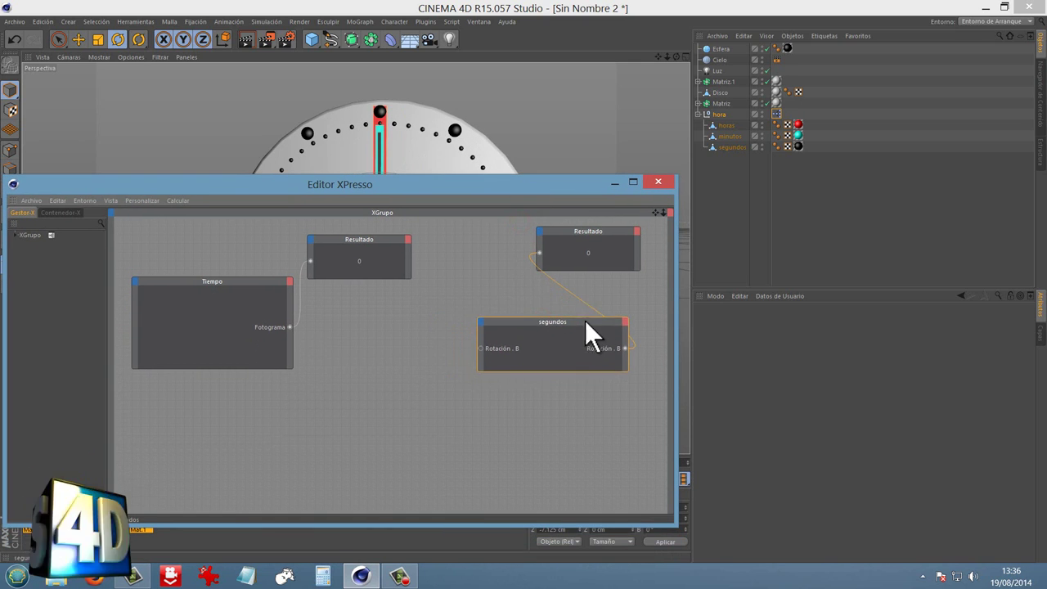
drag(240, 283, 230, 278)
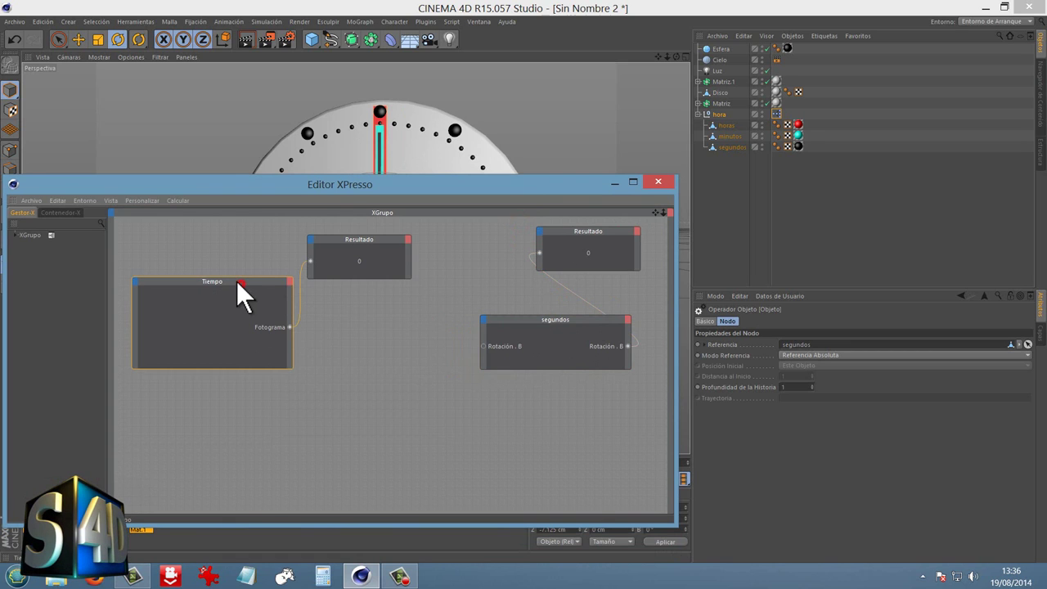
click(327, 237)
drag(327, 238, 320, 232)
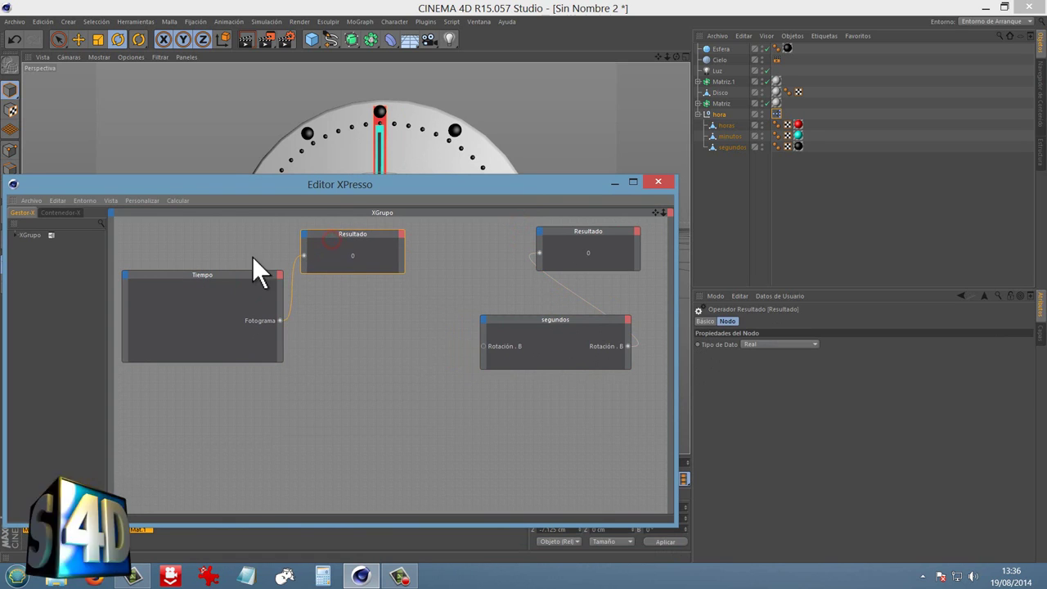
click(234, 274)
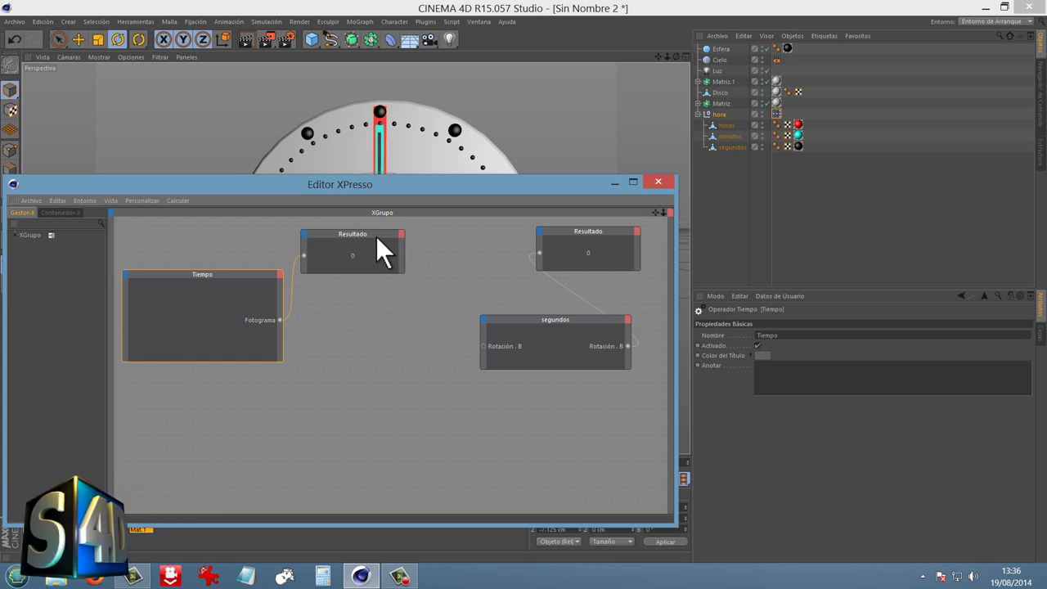
drag(377, 238, 392, 238)
- Add a Matemático node set to Dividir, feed it Tiempo's Fotograma, and set Entrada [2] to 30
right_click(332, 372)
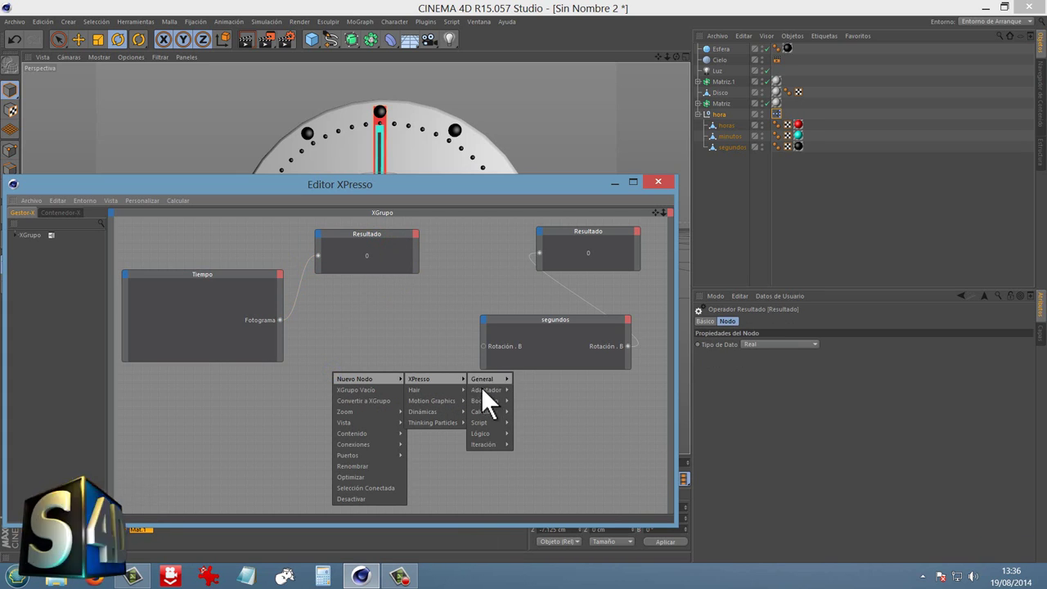
mouse_move(482, 411)
click(535, 457)
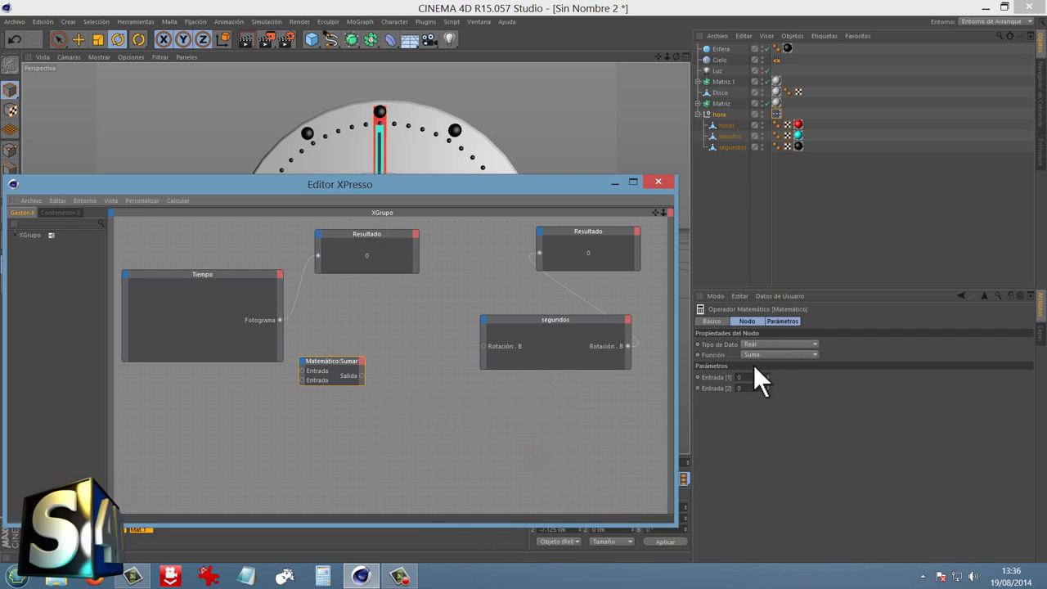
click(761, 355)
click(756, 398)
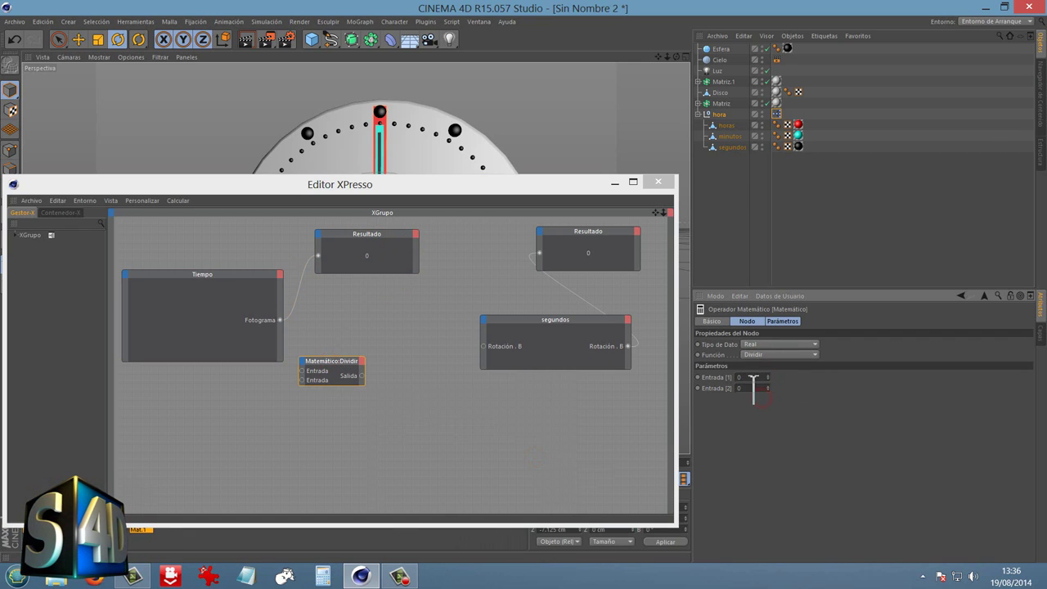
drag(321, 360, 381, 342)
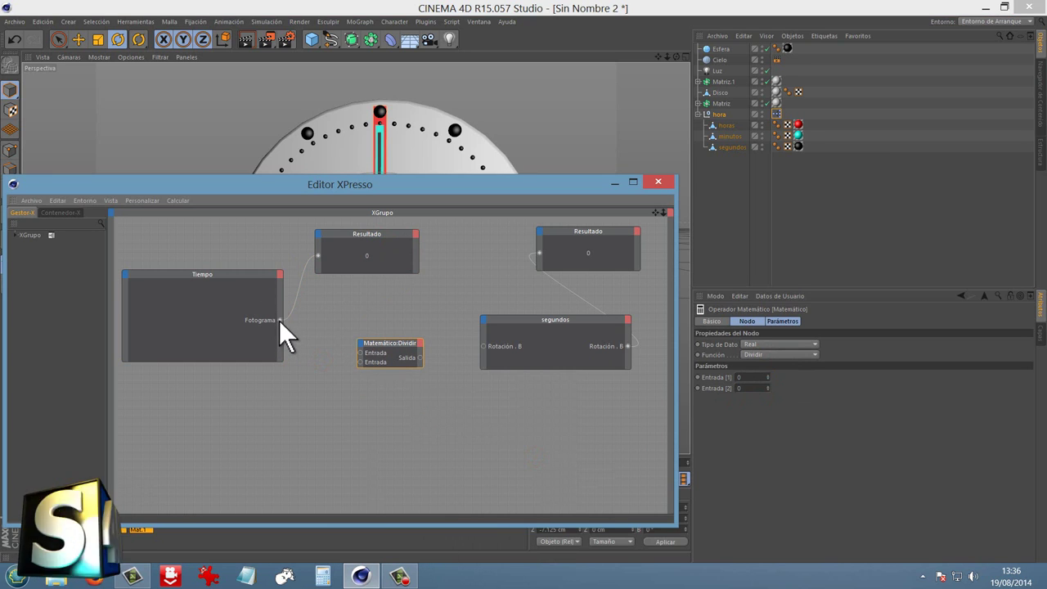
mouse_move(280, 320)
mouse_down()
mouse_move(360, 353)
mouse_move(345, 346)
mouse_up()
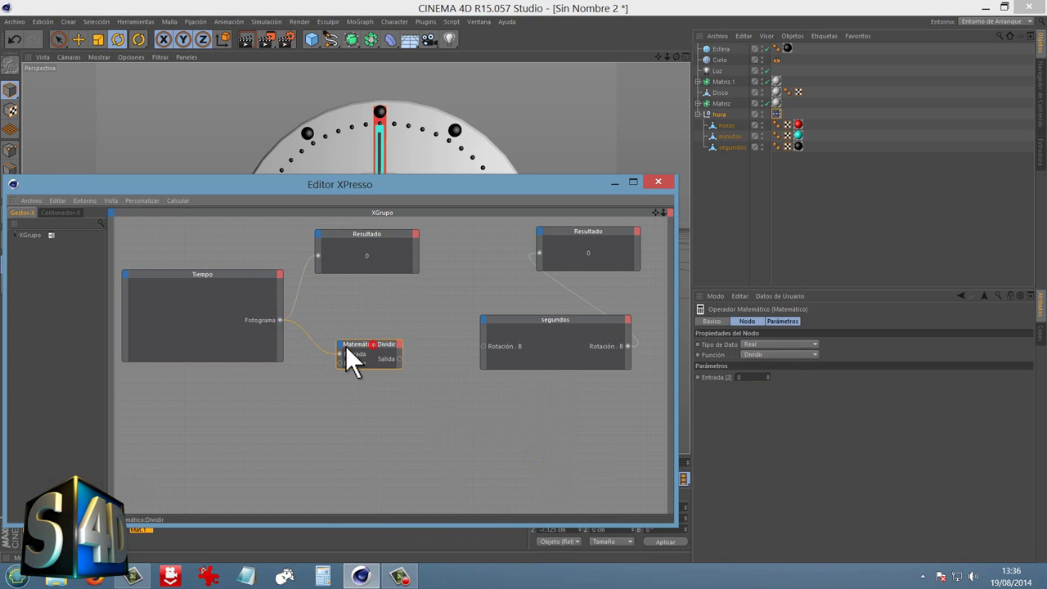
click(763, 376)
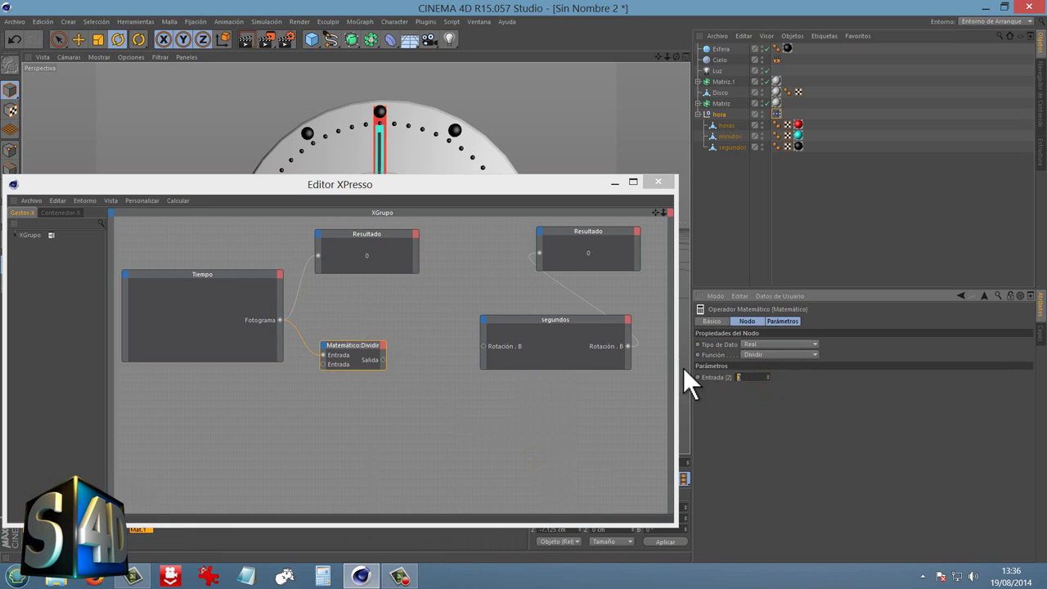
double_click(753, 377)
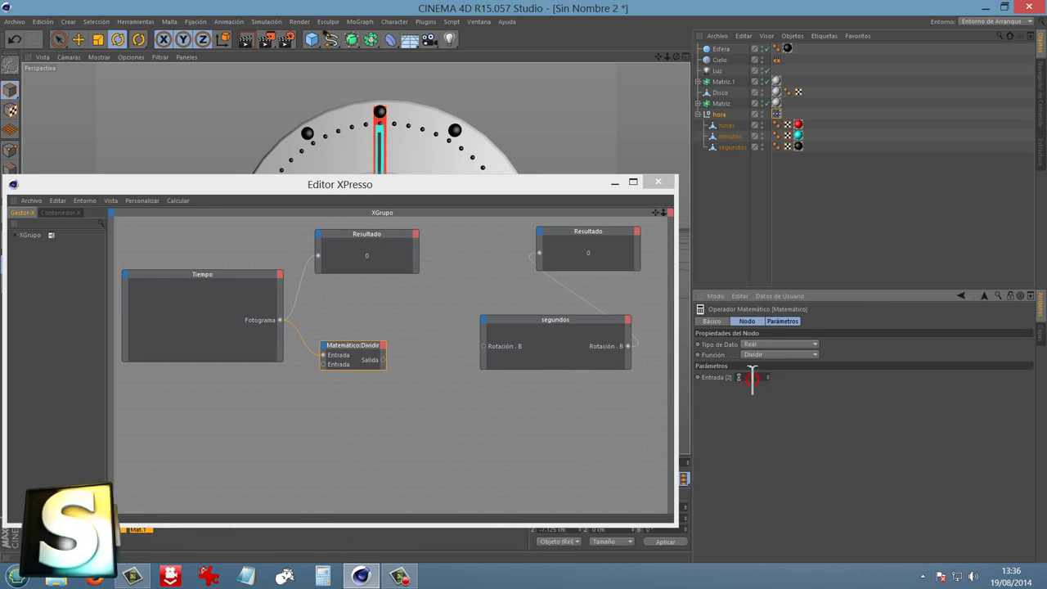
text(30)
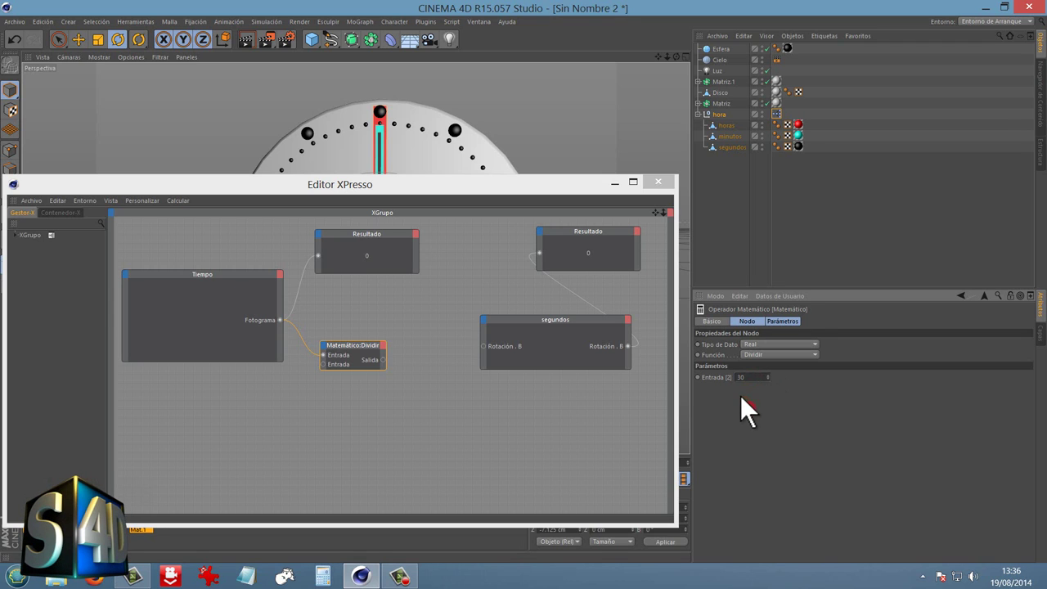
- Add a Constante node with value 30 and link it into the Dividir node
right_click(237, 426)
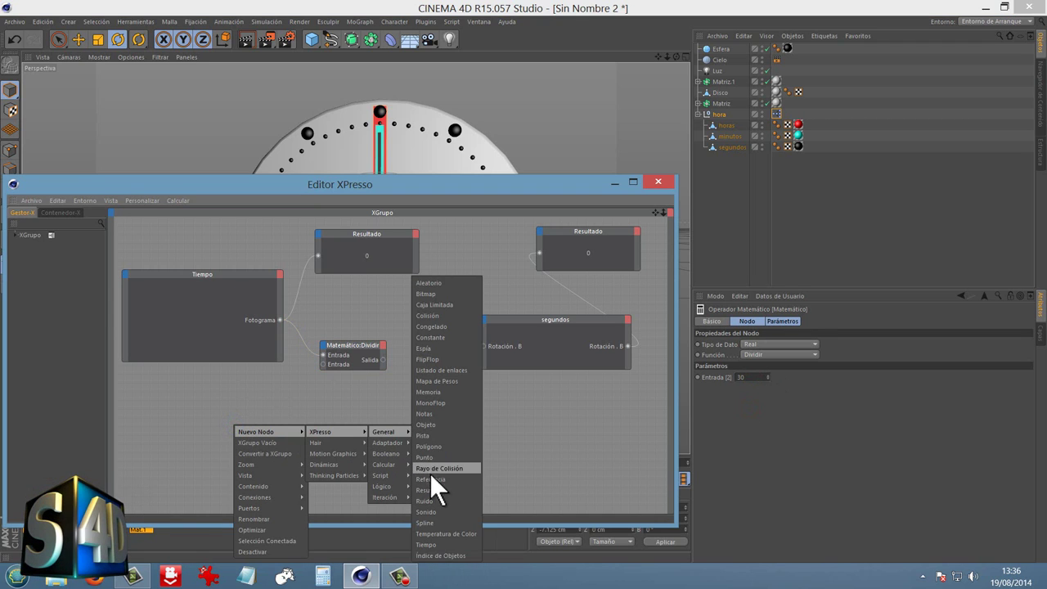
click(436, 336)
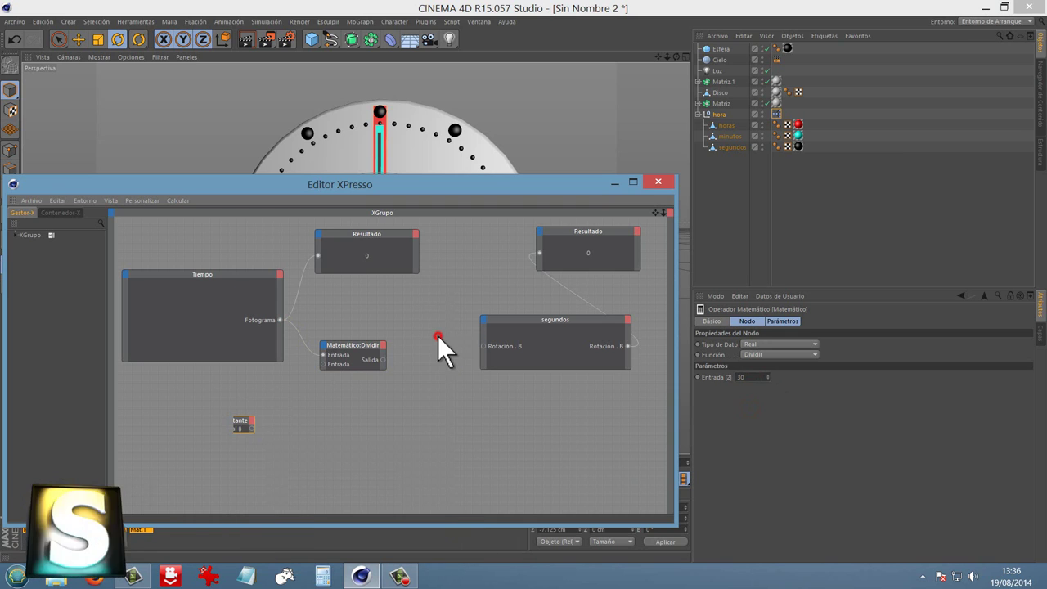
drag(254, 430, 296, 449)
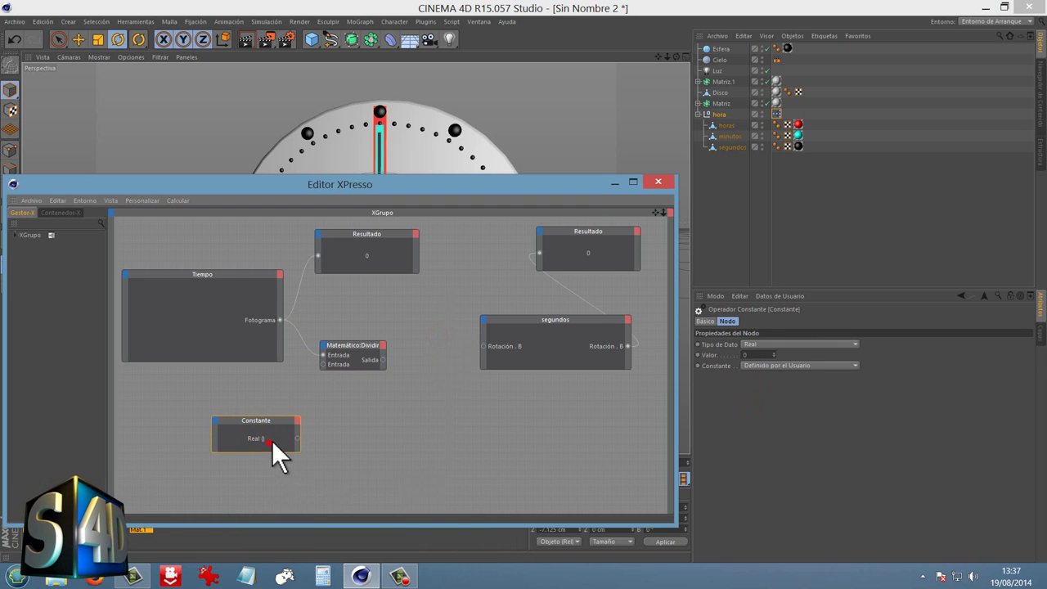
click(760, 354)
text(30)
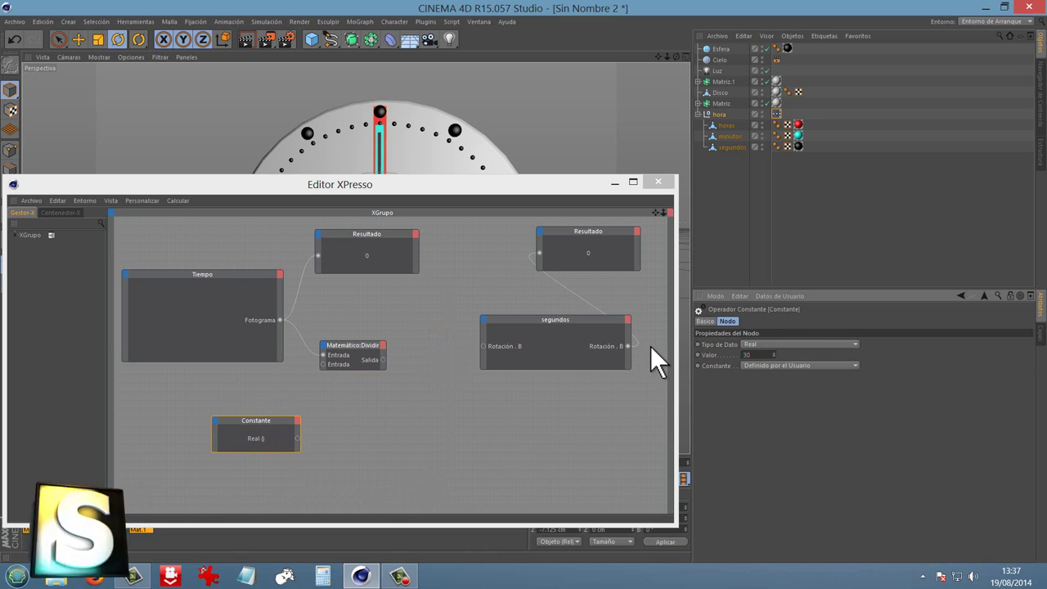
click(352, 424)
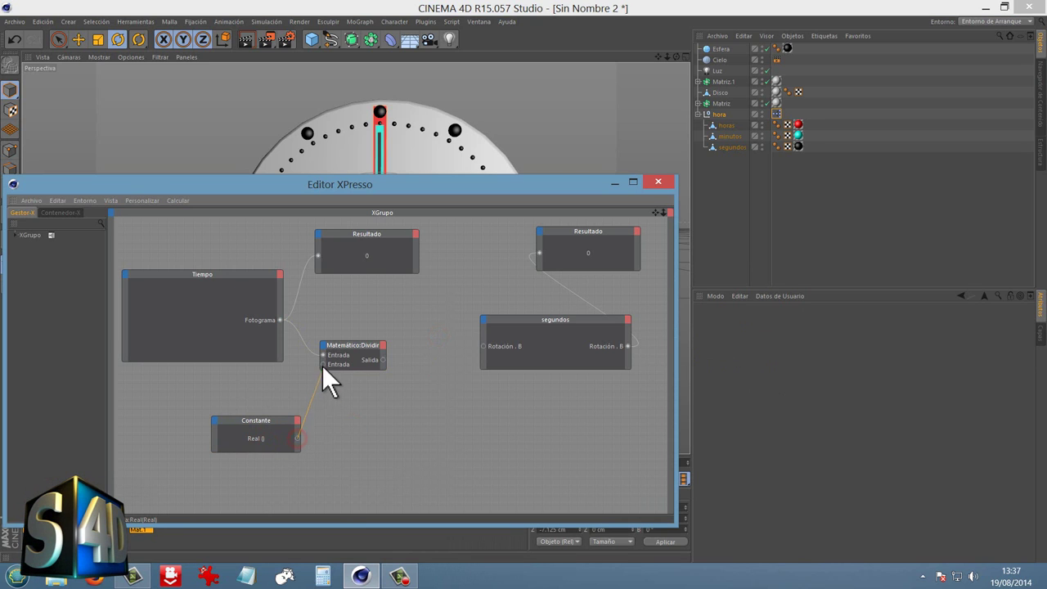
click(352, 345)
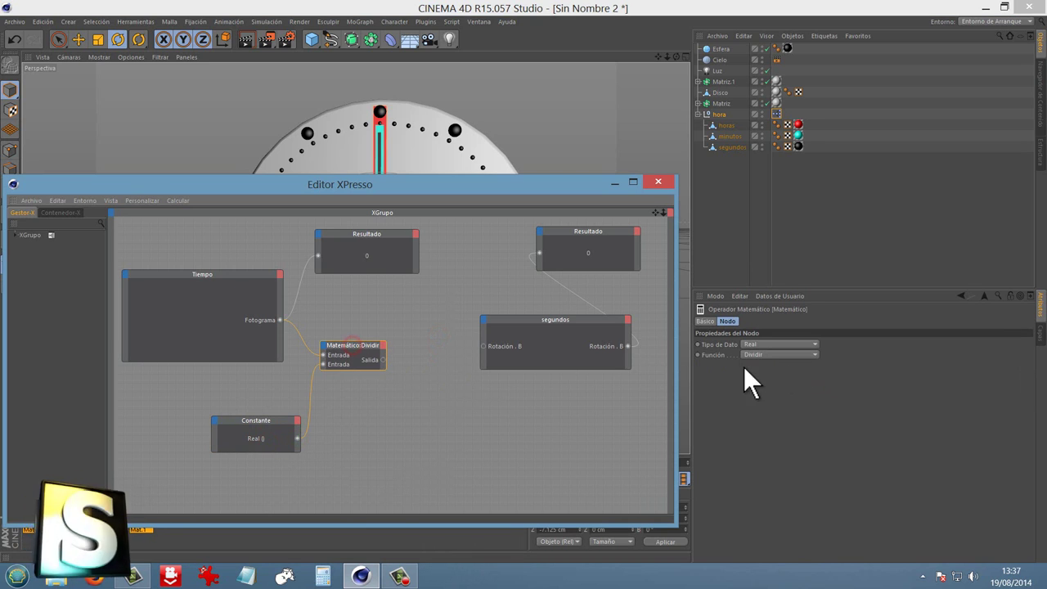
- Delete the Constante node and its link, keeping the Dividir node's divisor at 30
click(310, 399)
key(Delete)
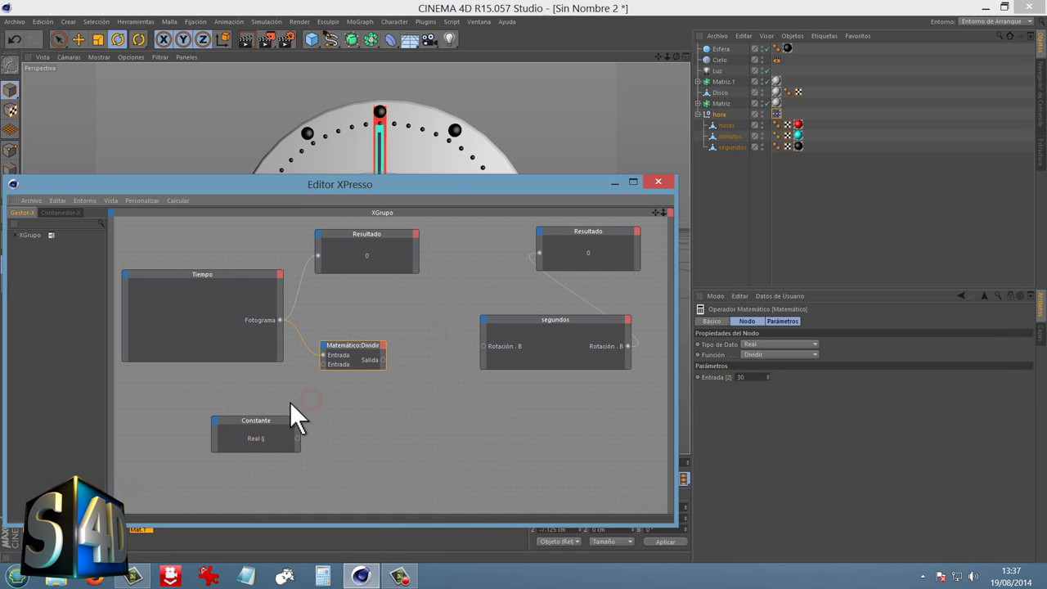
click(247, 420)
key(Delete)
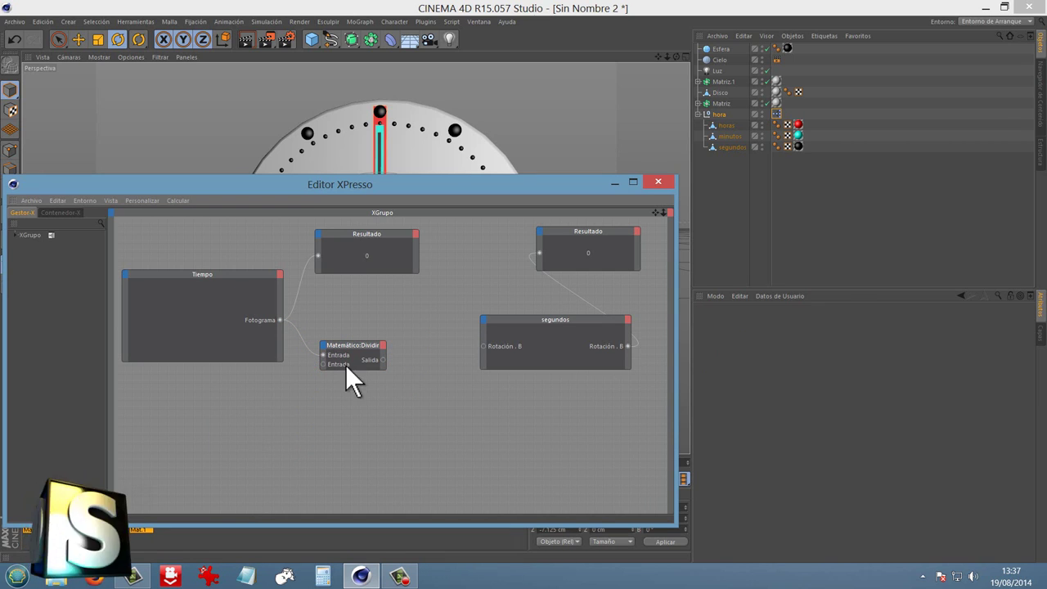
click(367, 345)
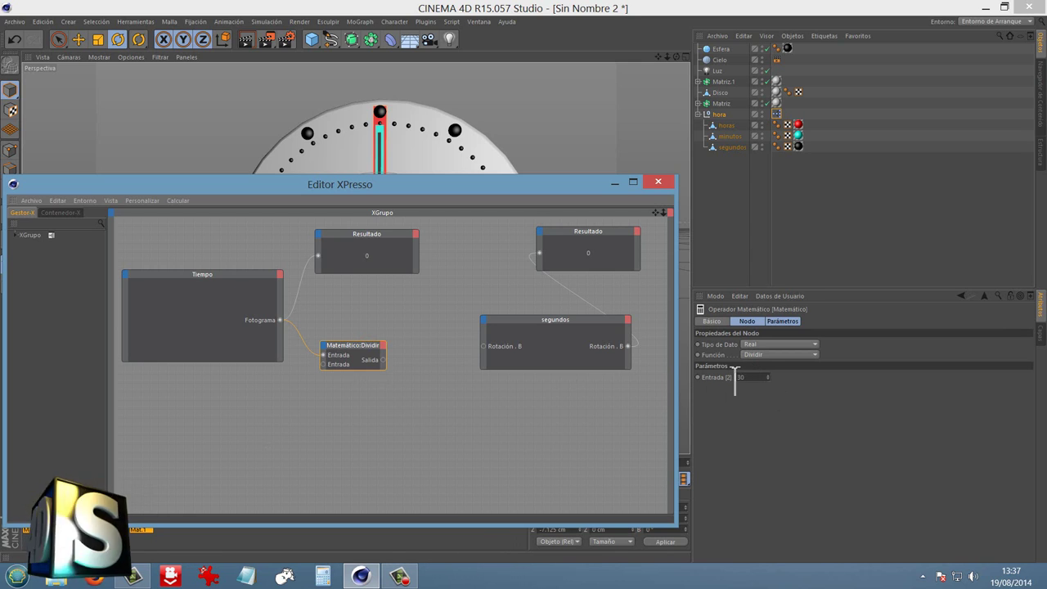
click(457, 413)
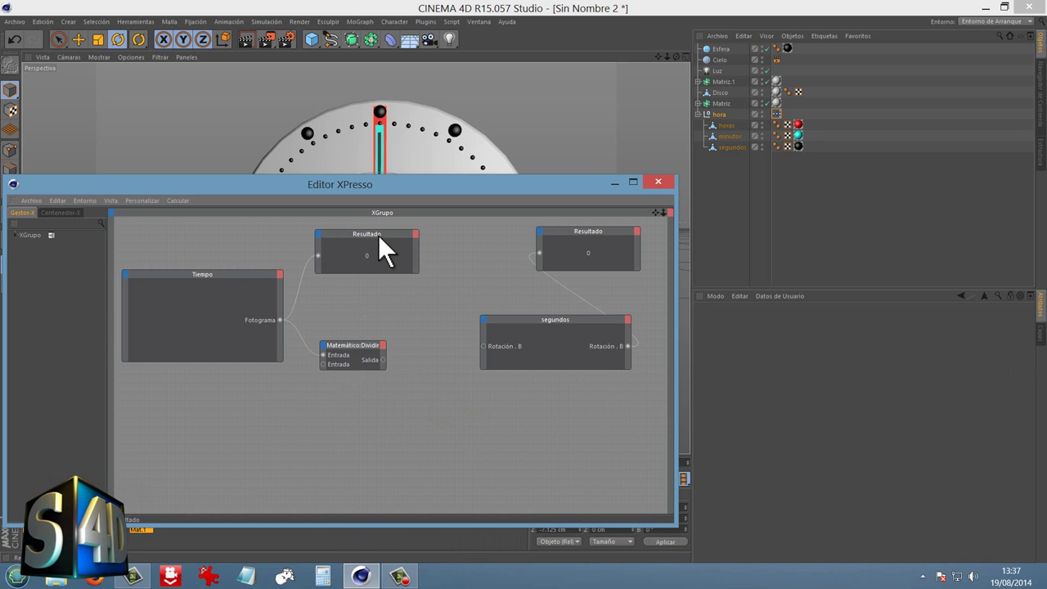
- Wire Dividir's Salida into a copied Resultado node and scrub to frame 24, where it reads 0.8
mouse_move(378, 235)
mouse_down()
mouse_move(389, 453)
mouse_move(437, 446)
mouse_up()
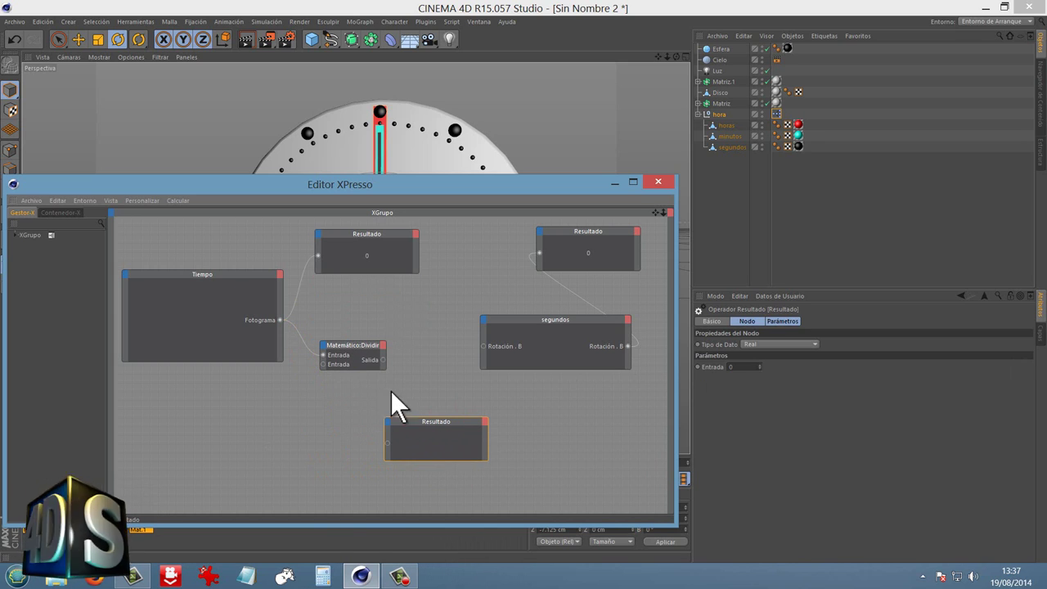
mouse_move(382, 359)
mouse_down()
mouse_move(385, 442)
mouse_move(422, 417)
mouse_up()
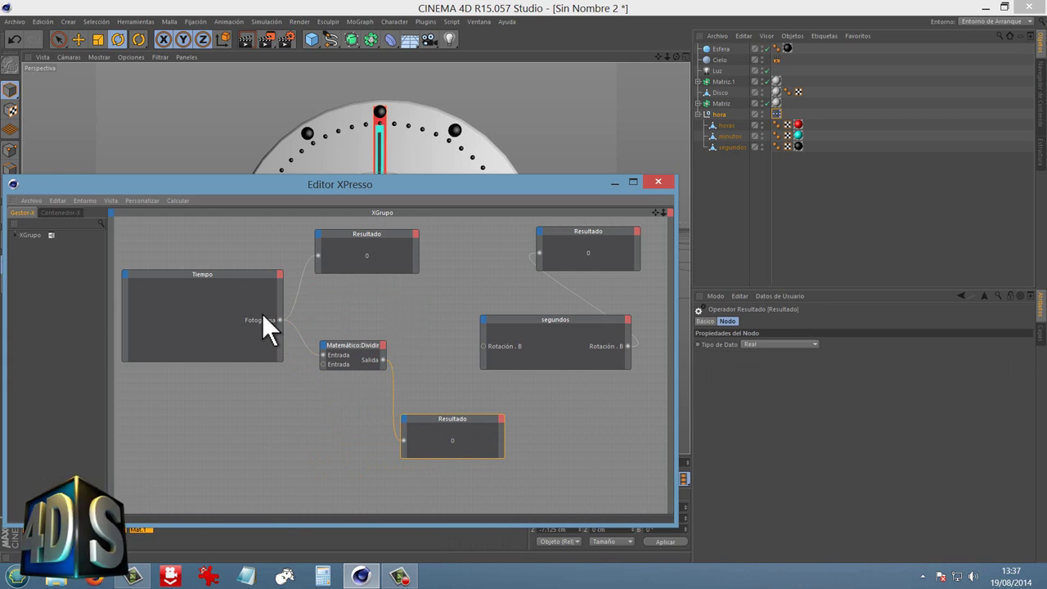
drag(409, 184, 415, 71)
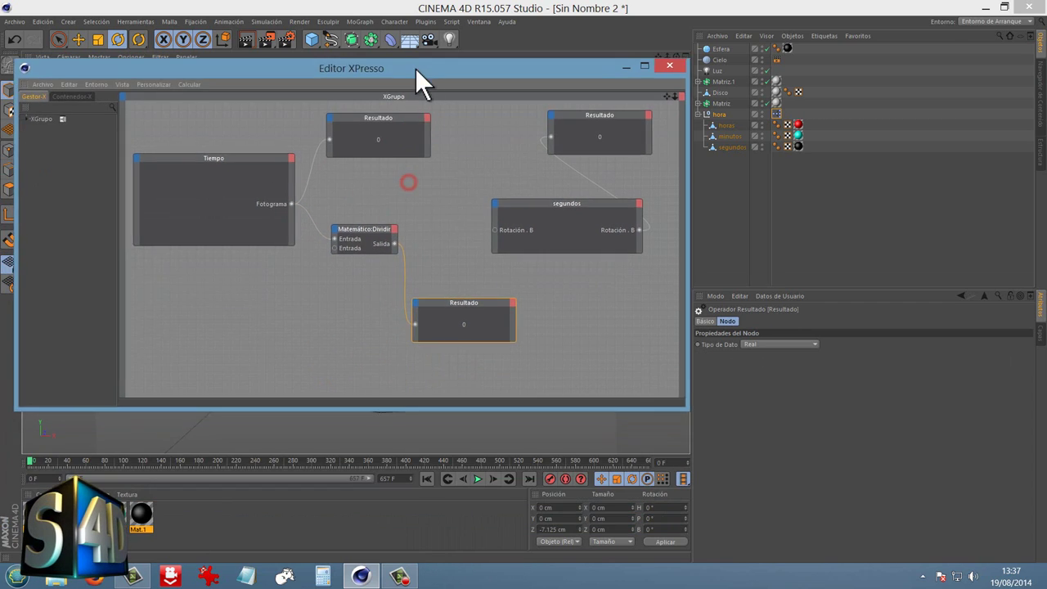
mouse_move(29, 461)
mouse_down()
mouse_move(58, 463)
mouse_move(40, 462)
mouse_up()
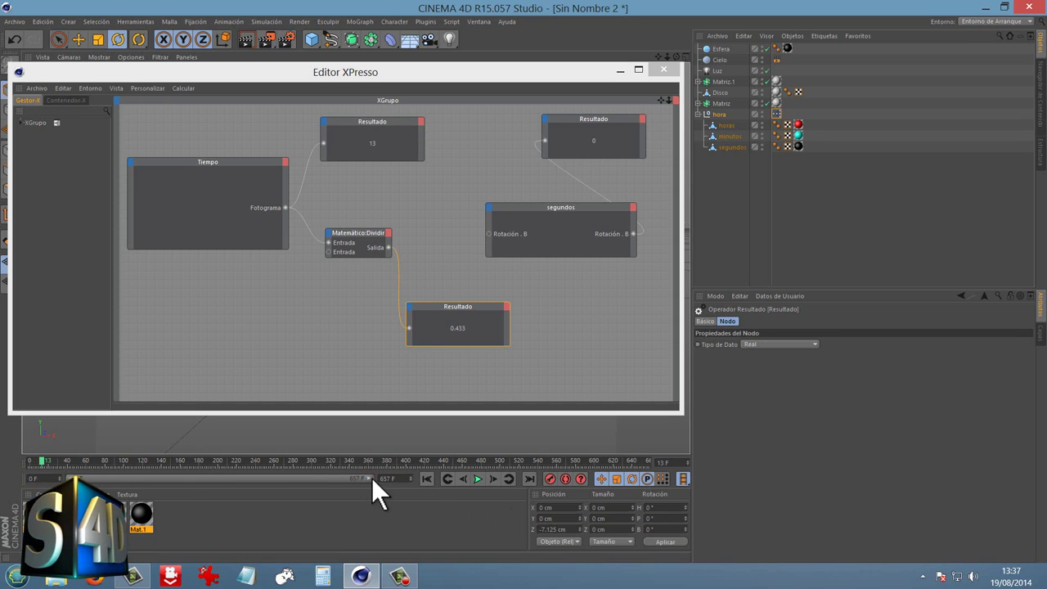
mouse_move(370, 479)
mouse_down()
mouse_move(143, 474)
mouse_move(140, 460)
mouse_move(177, 461)
mouse_up()
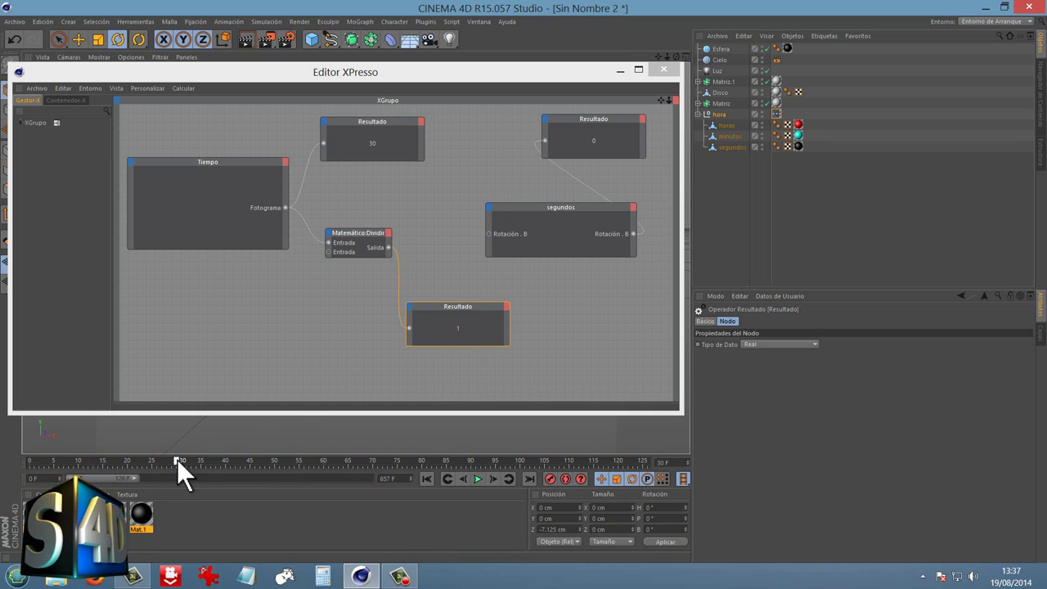
drag(449, 72, 449, 327)
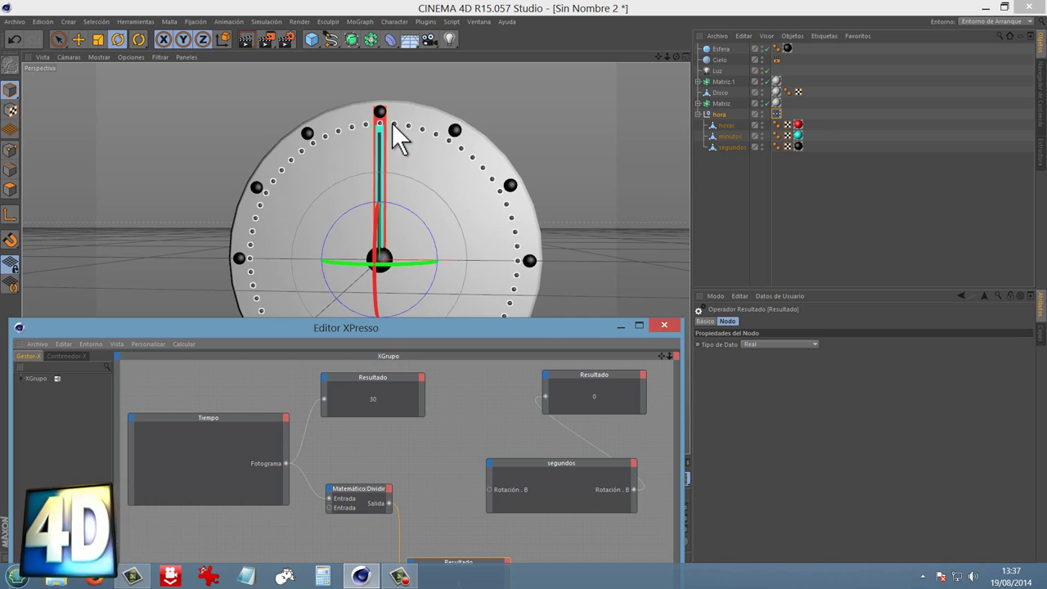
drag(442, 331, 430, 129)
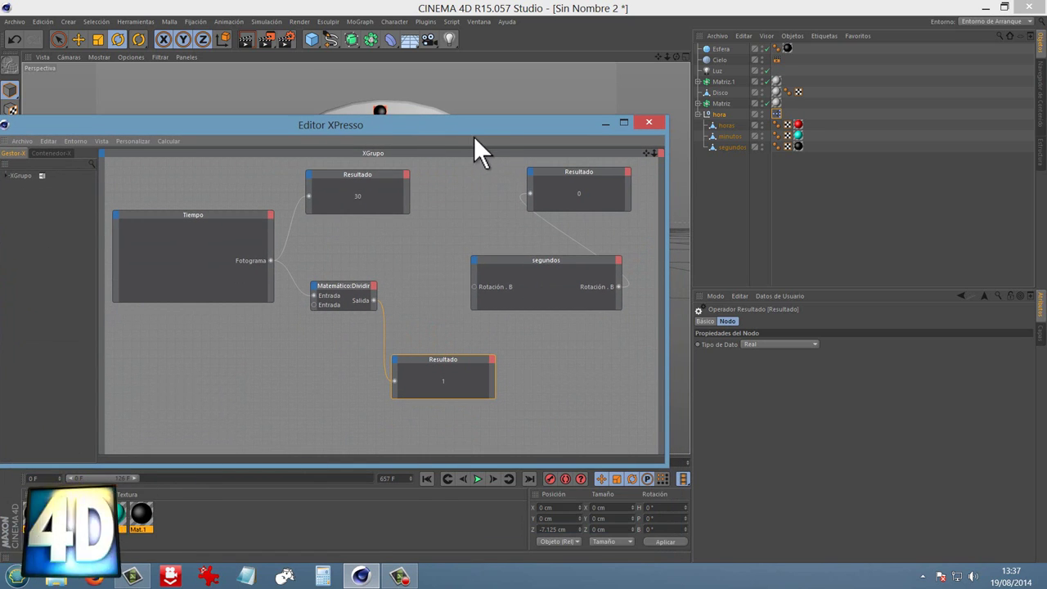
drag(486, 126, 490, 116)
drag(174, 461, 149, 460)
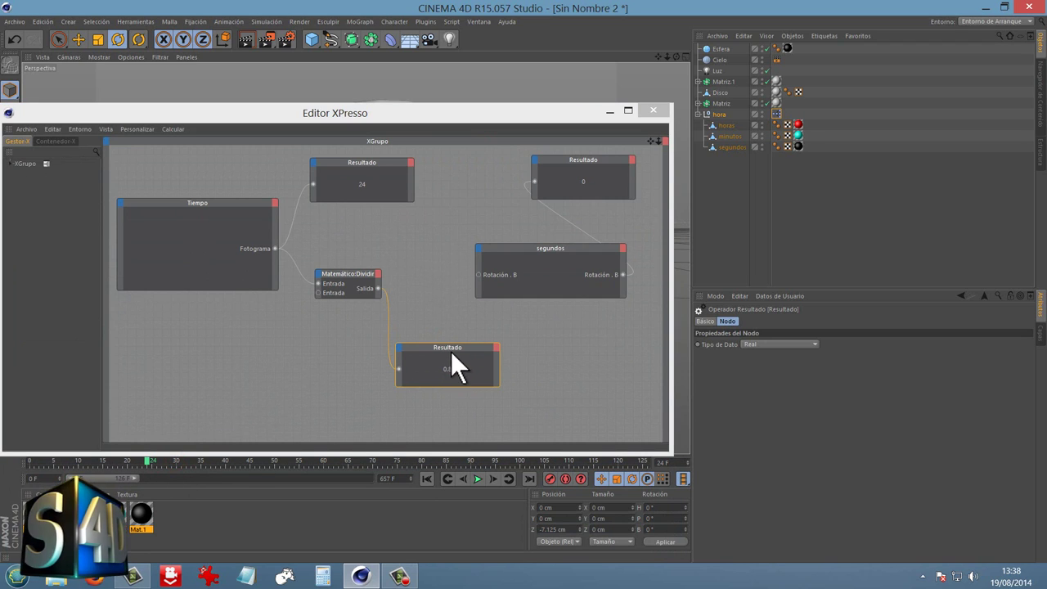
- Add an Absoluto node beside the 0.8 Resultado node and keep its data type at Entero
right_click(315, 353)
mouse_move(418, 356)
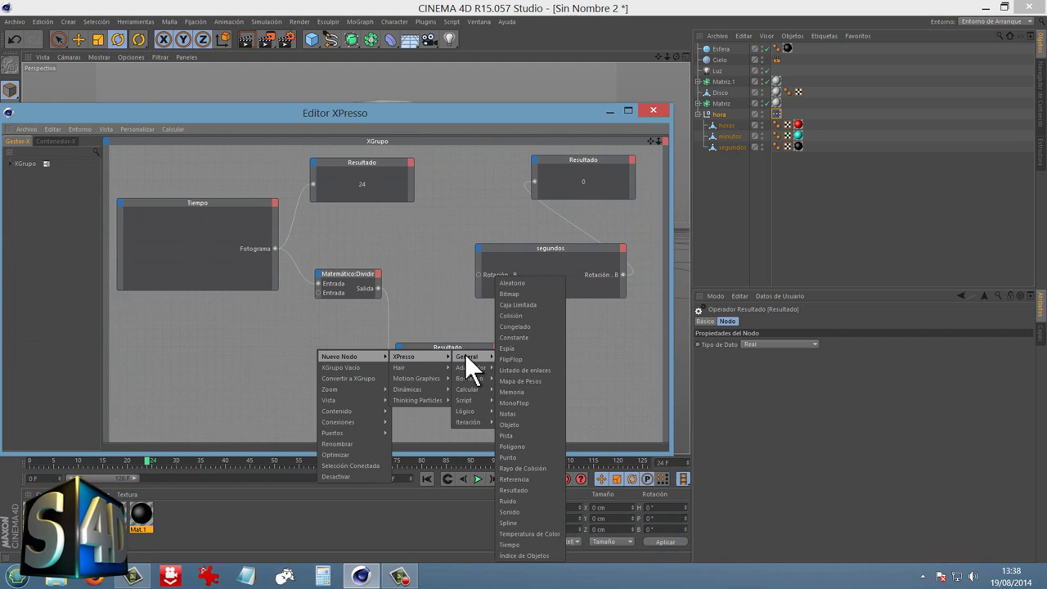
mouse_move(467, 389)
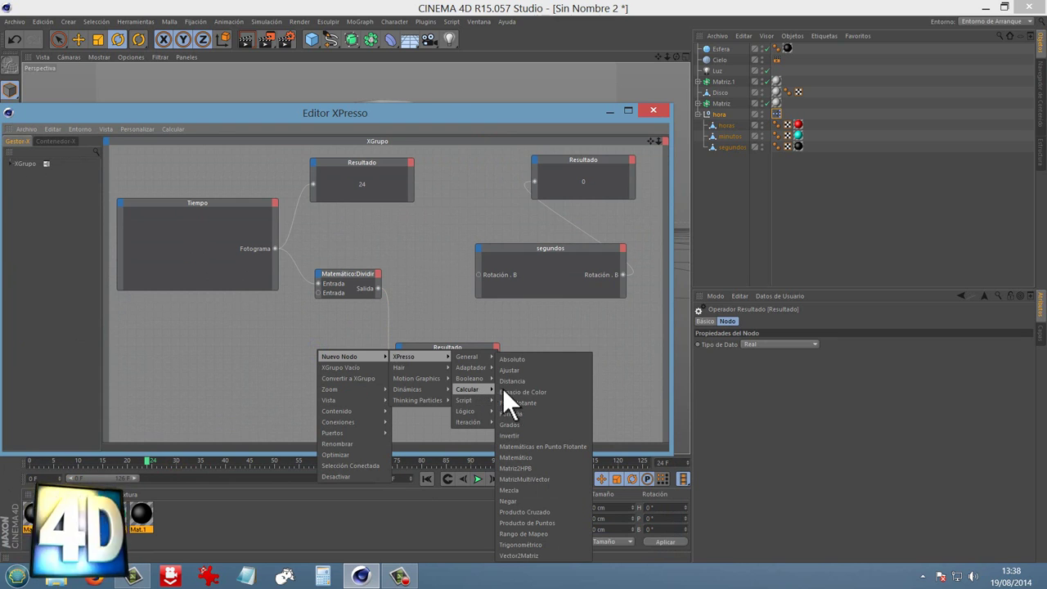
click(515, 359)
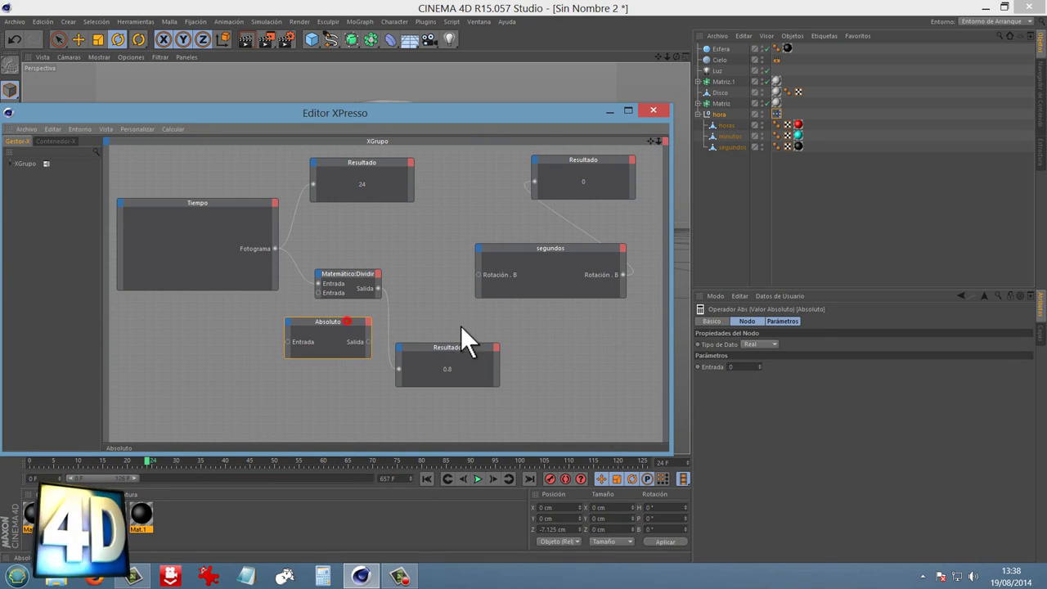
drag(348, 337, 614, 341)
drag(486, 345, 435, 385)
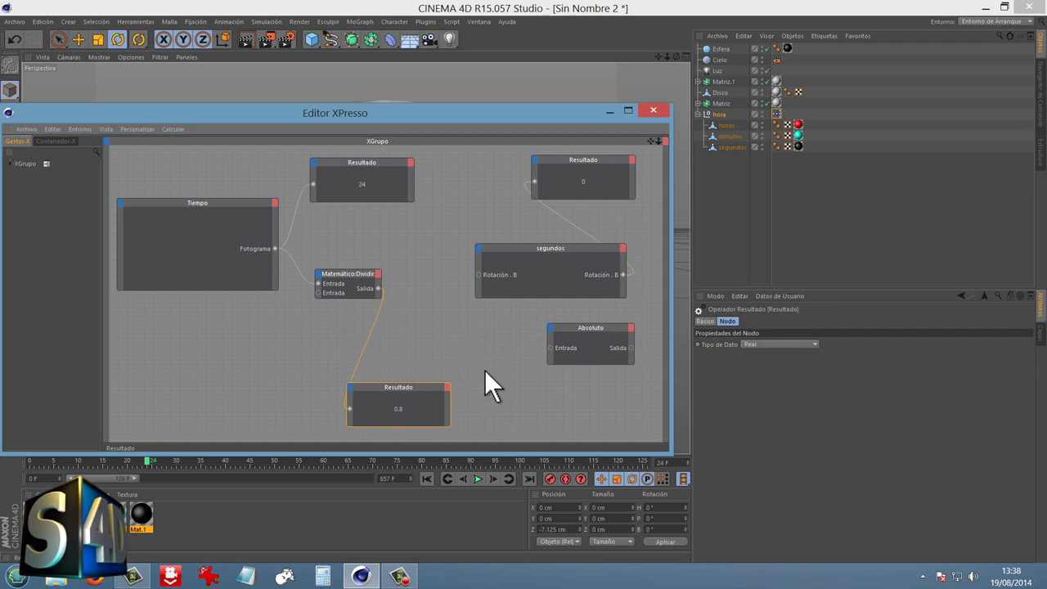
drag(569, 330, 502, 324)
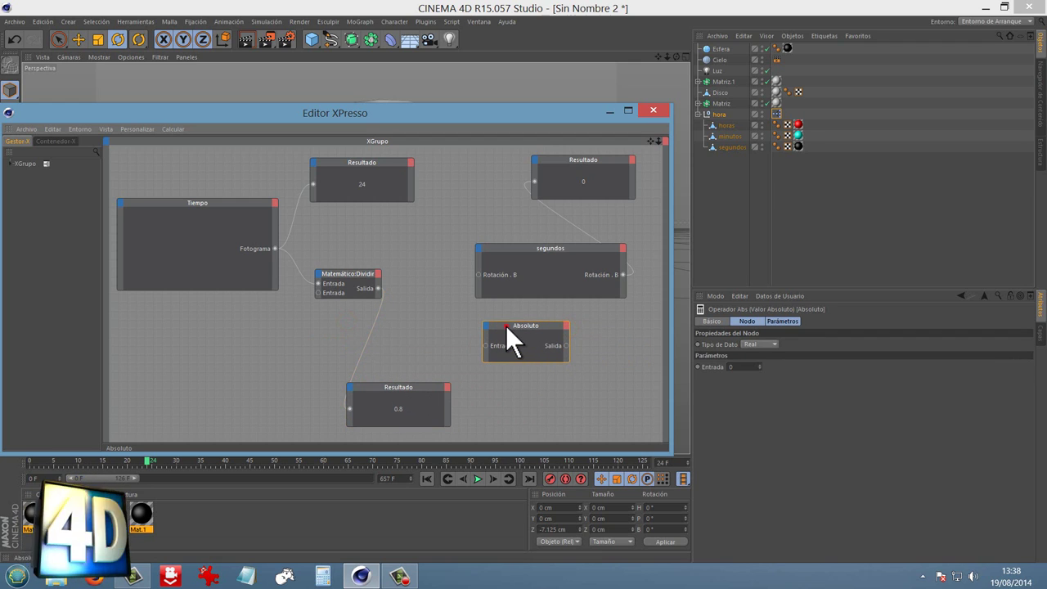
click(771, 344)
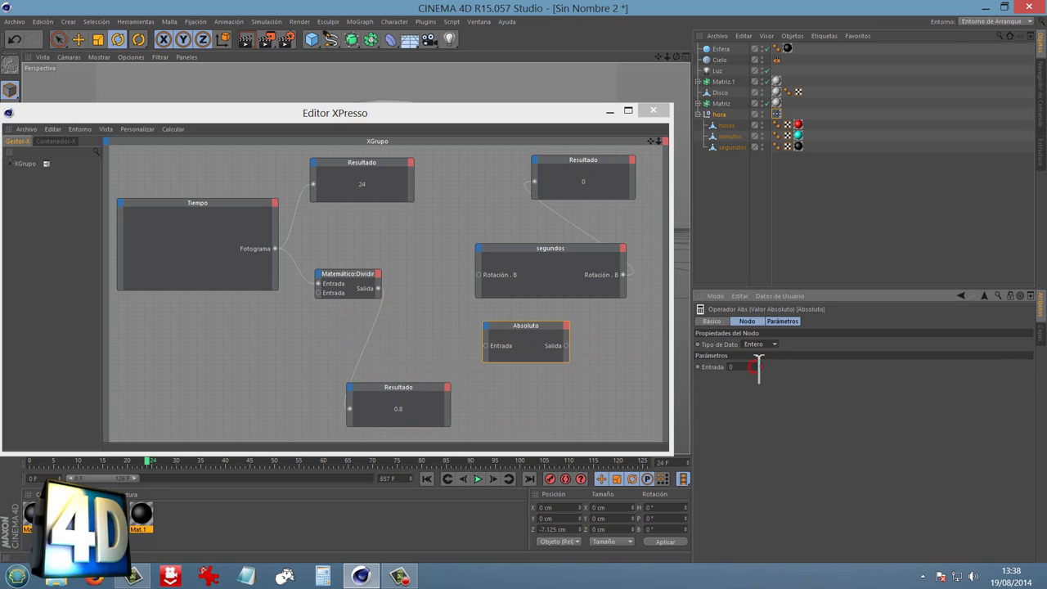
click(551, 325)
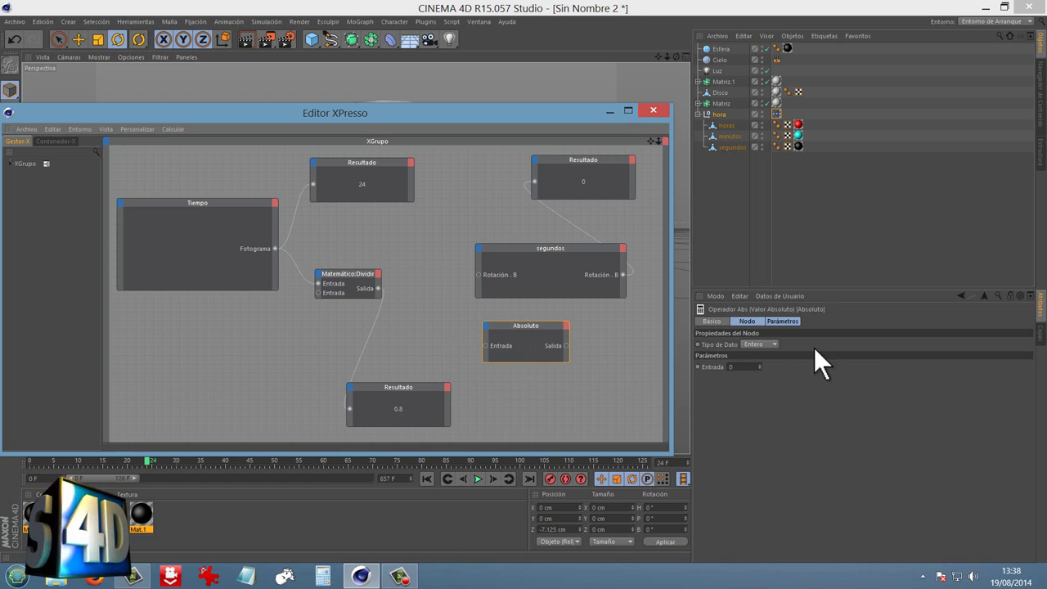
click(774, 344)
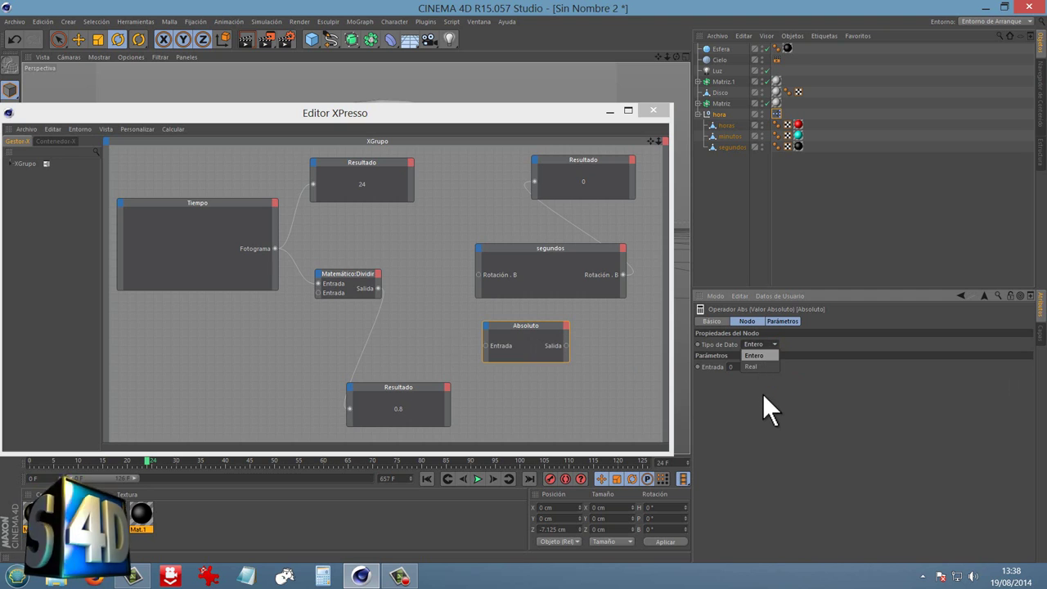
click(762, 394)
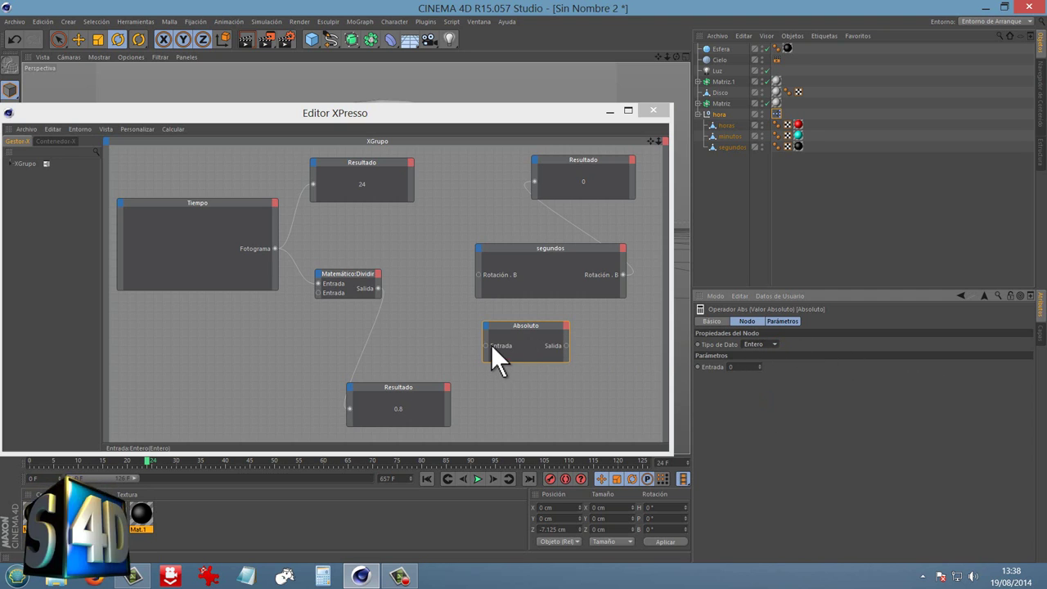
- Feed Dividir's output into Absoluto and show Absoluto's output in a new Resultado copy
mouse_move(485, 344)
mouse_down()
mouse_move(437, 309)
mouse_move(379, 287)
mouse_up()
drag(511, 334, 422, 334)
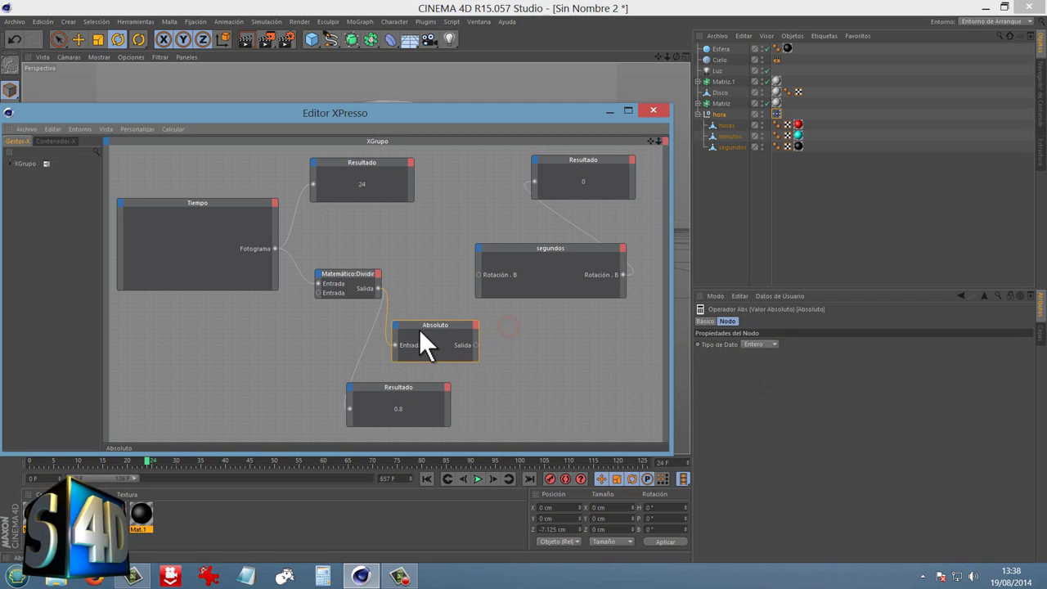
ctrl+drag(418, 401, 597, 378)
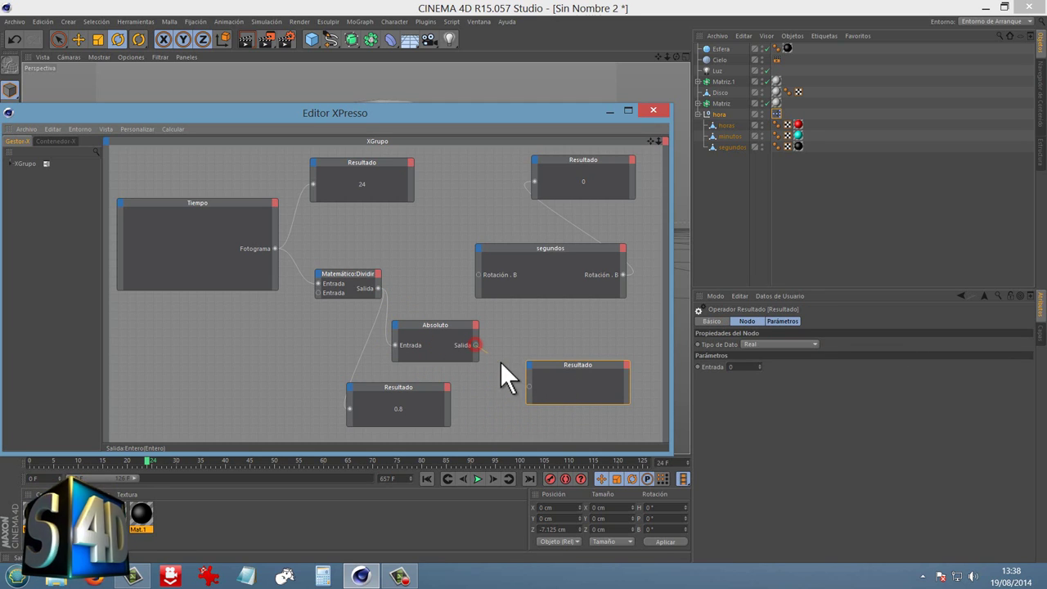
mouse_move(475, 344)
mouse_down()
mouse_move(529, 385)
mouse_move(479, 383)
mouse_up()
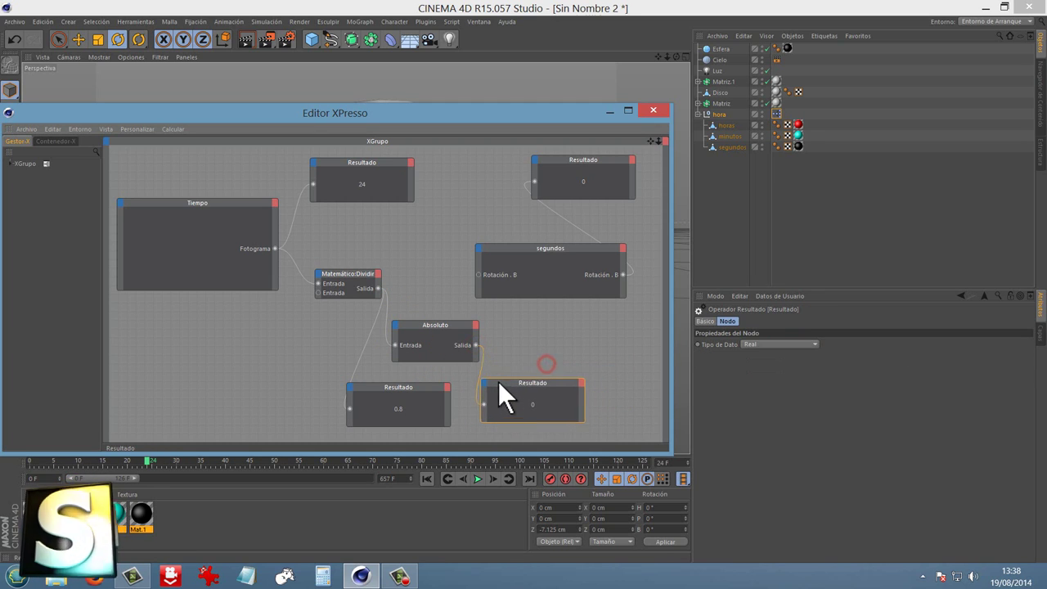
- Play from frame 0 with the timeline extended to about 400 frames, stopping at frame 188
click(33, 462)
click(478, 478)
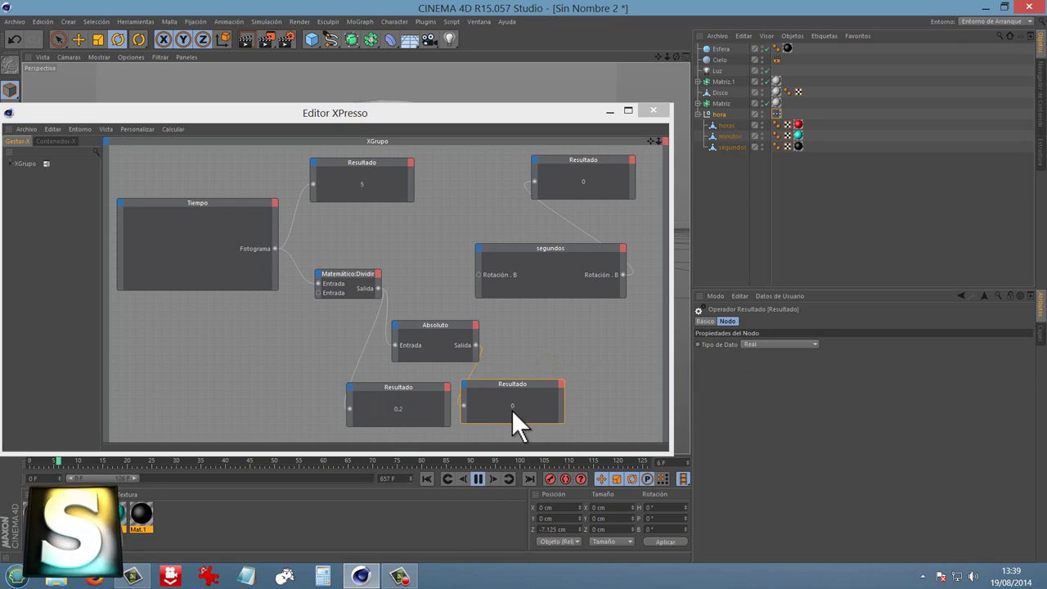
drag(135, 479, 255, 479)
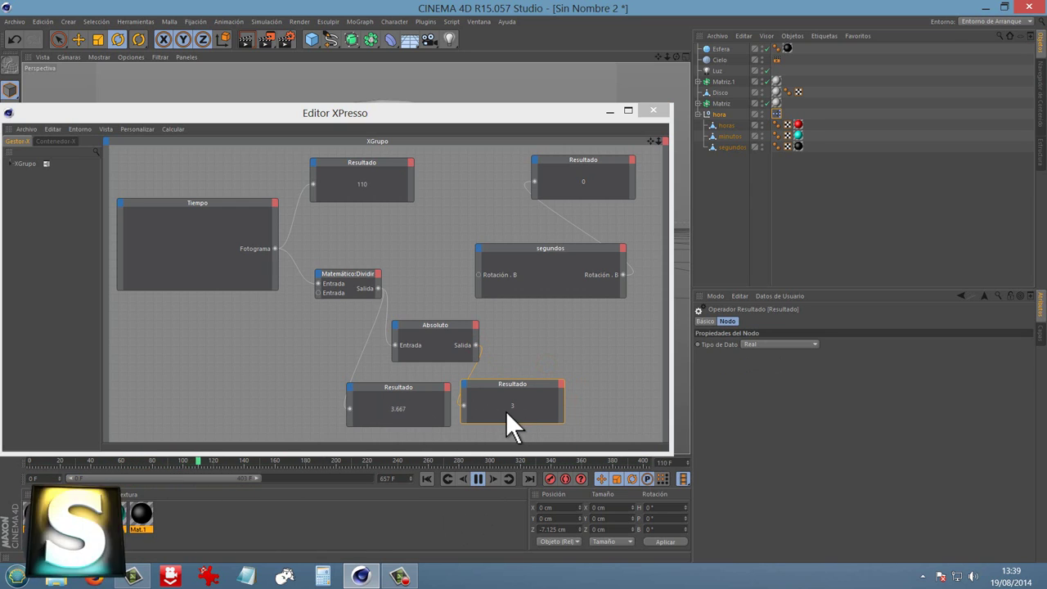
click(478, 477)
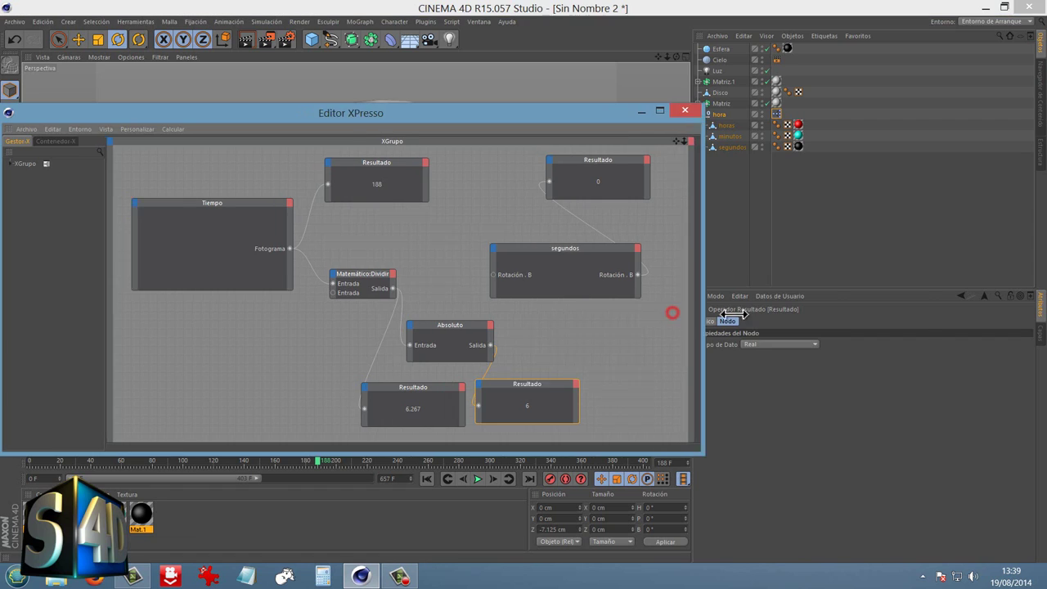
- Wire Absoluto's Salida into segundos' Rotación . B and close the XPresso editor
drag(673, 312, 924, 315)
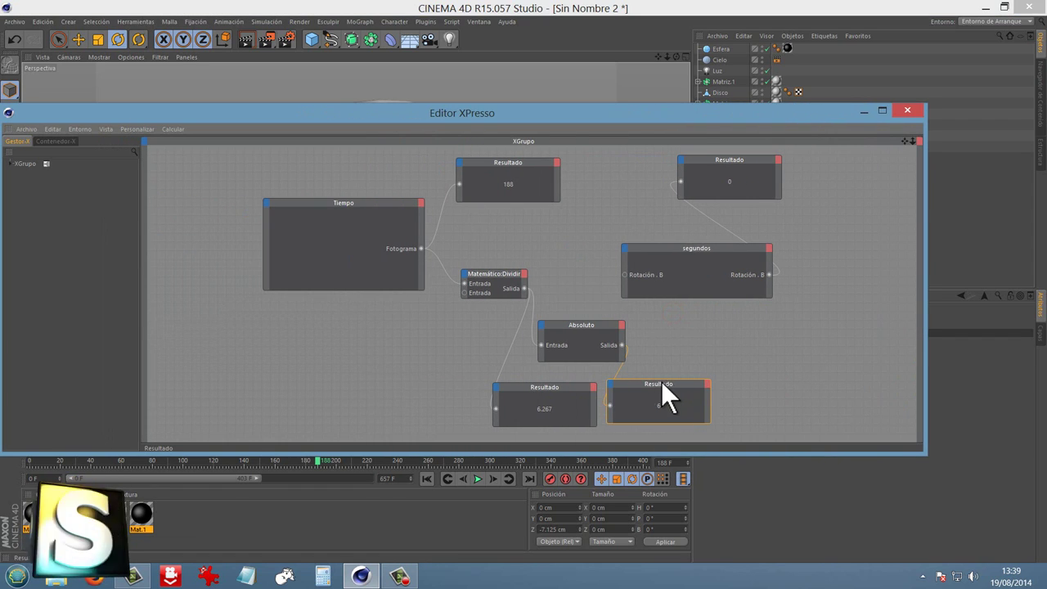
drag(695, 384, 736, 385)
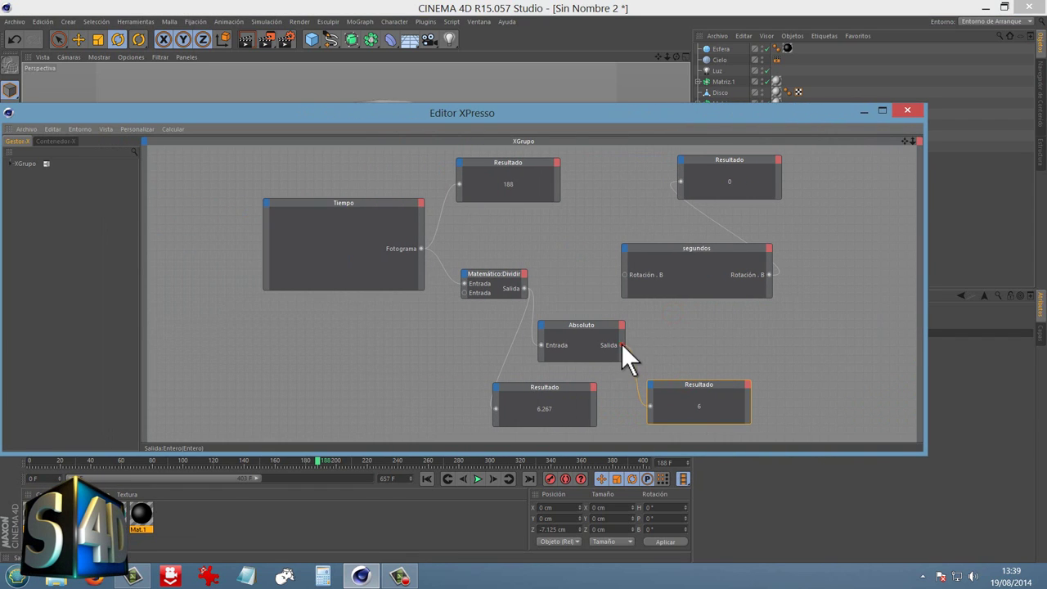
drag(624, 345, 625, 286)
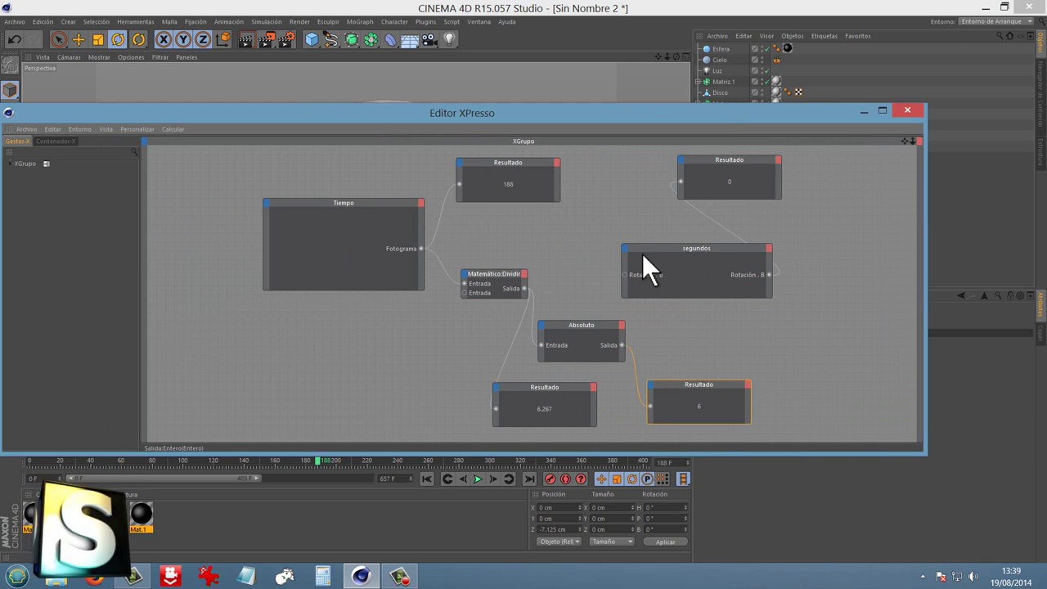
drag(642, 249, 693, 250)
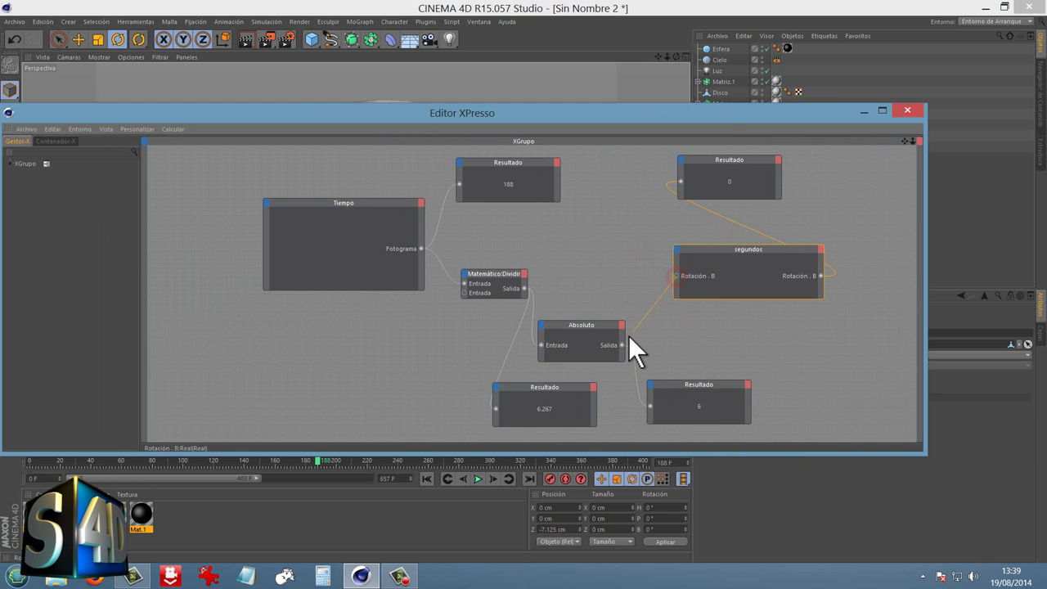
drag(671, 285, 622, 344)
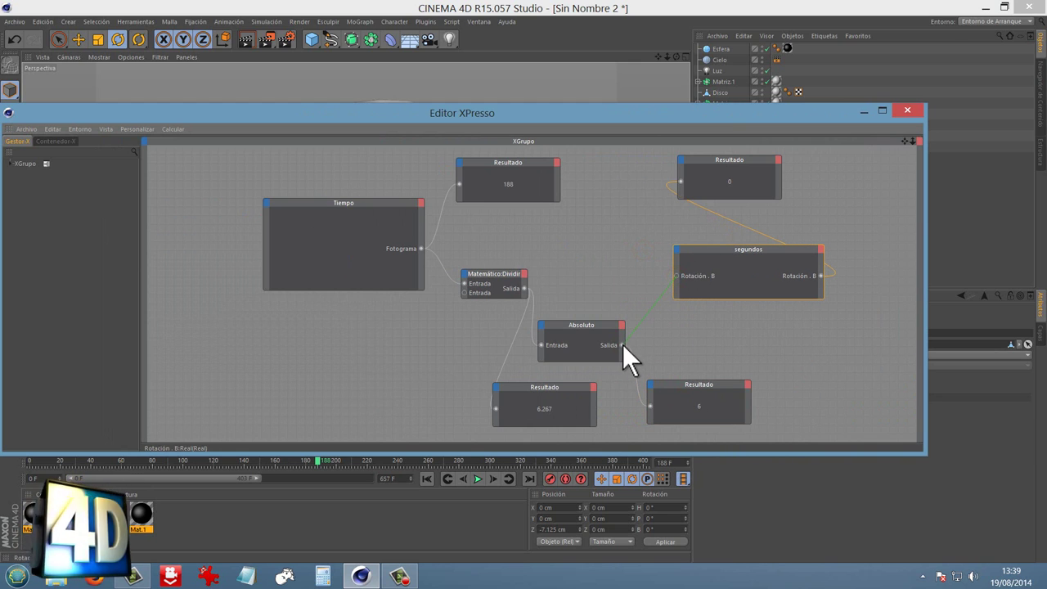
click(864, 111)
click(427, 478)
- Play the clock to watch the seconds hand, stop, rewind to frame 0, and select hora's XPresso tag
click(478, 478)
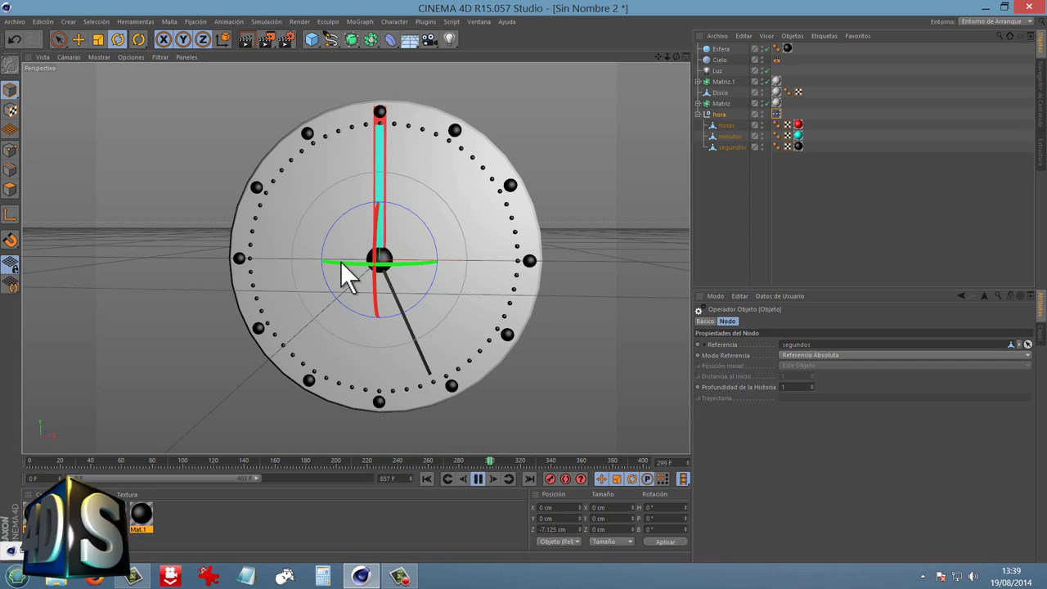
click(477, 479)
click(425, 478)
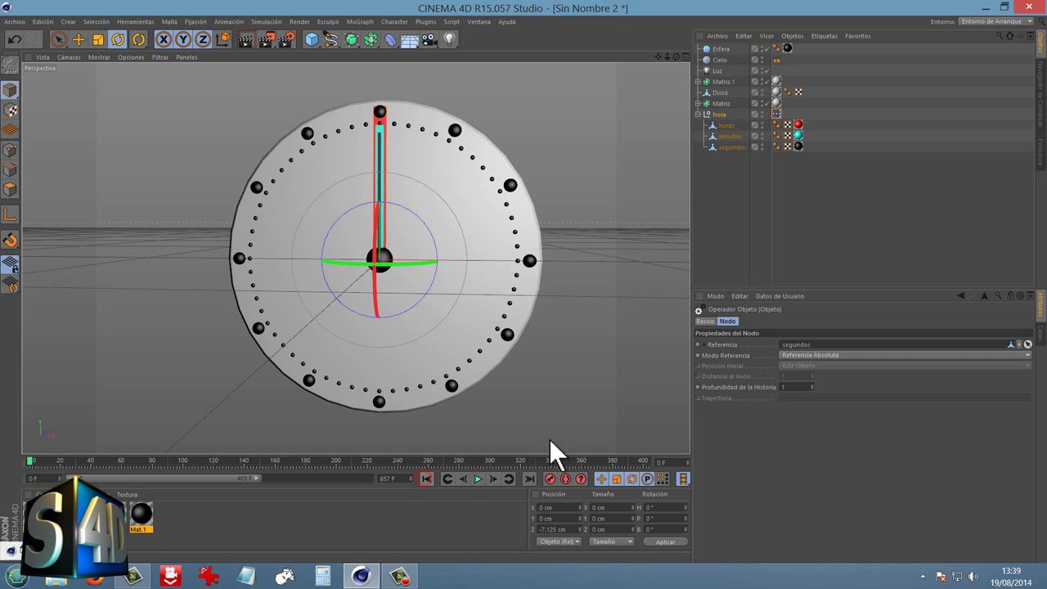
click(776, 114)
- Open the hora XPresso graph, add a Rango de Mapeo node, and make room around segundos
double_click(776, 114)
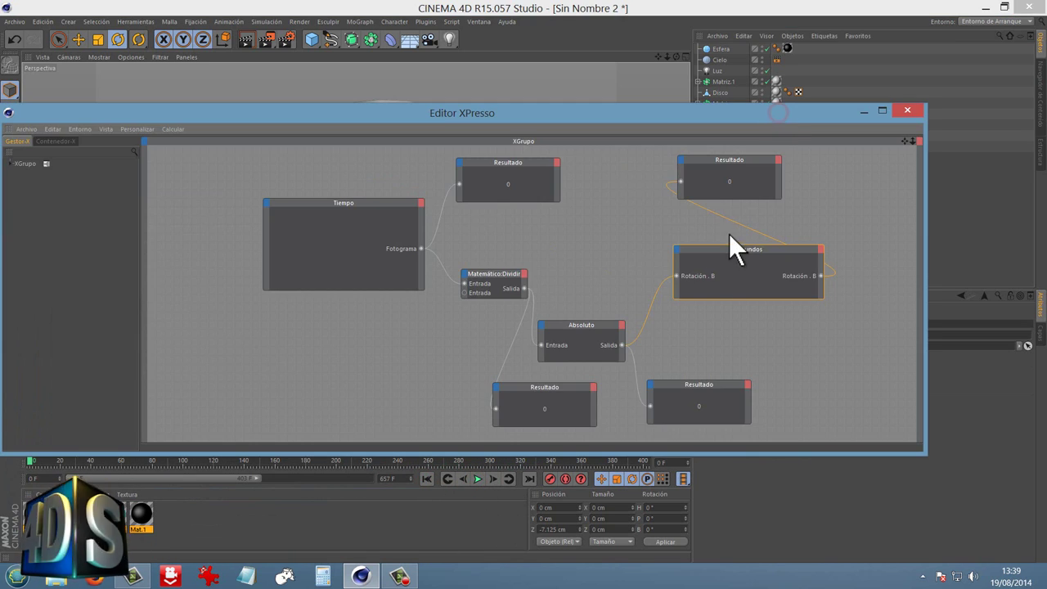
middle_drag(643, 250, 518, 280)
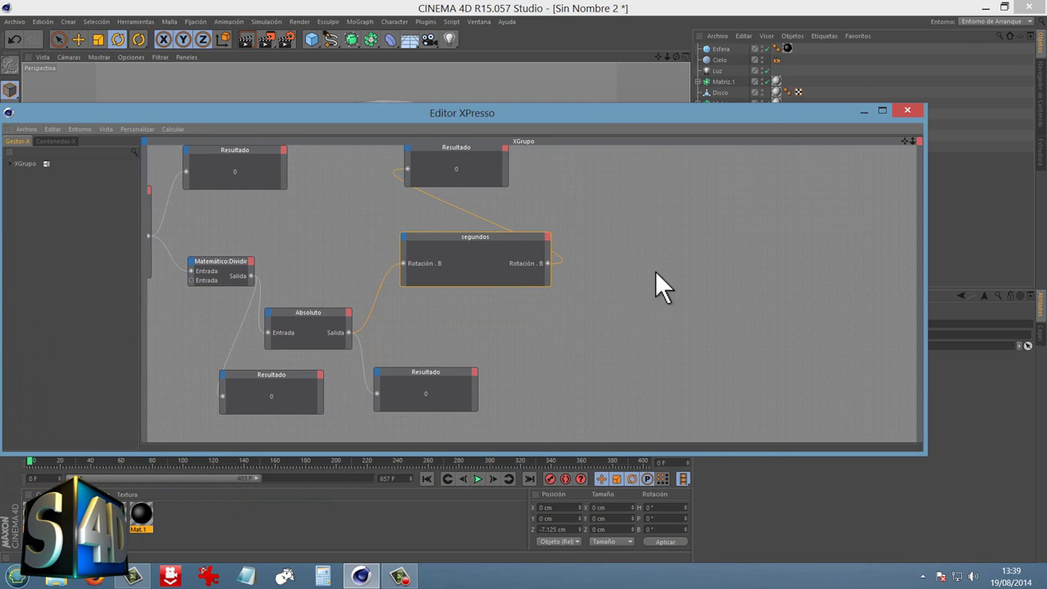
right_click(698, 336)
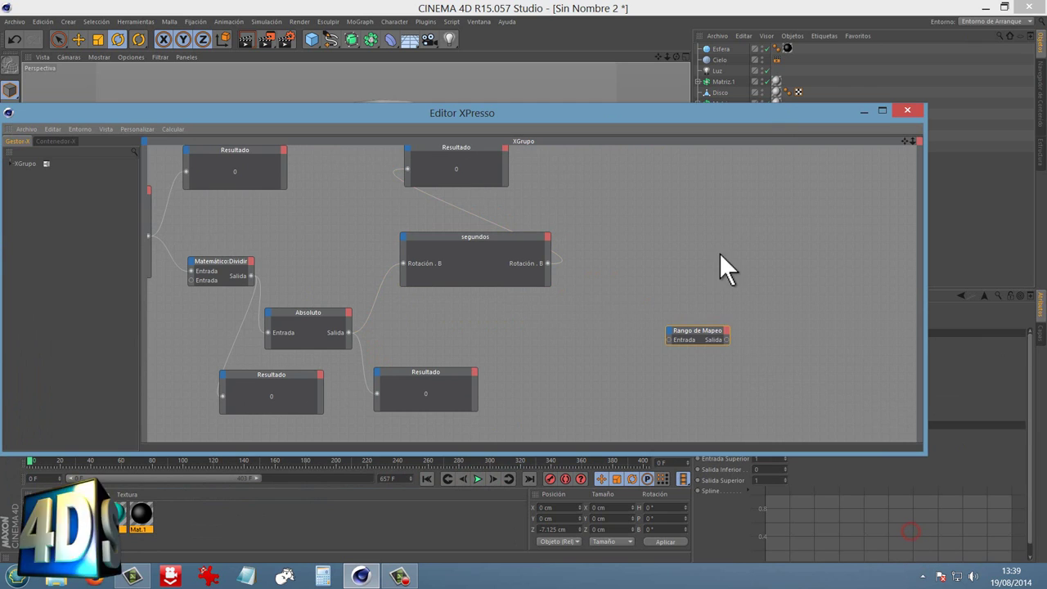
mouse_move(728, 324)
mouse_down()
mouse_move(790, 292)
mouse_move(495, 294)
mouse_up()
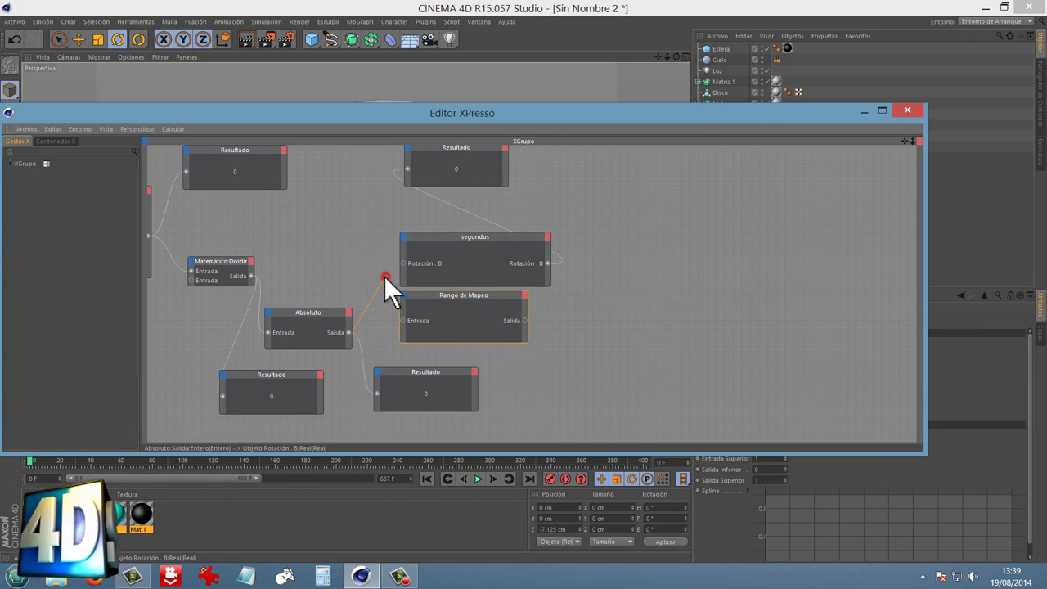
drag(468, 156, 696, 171)
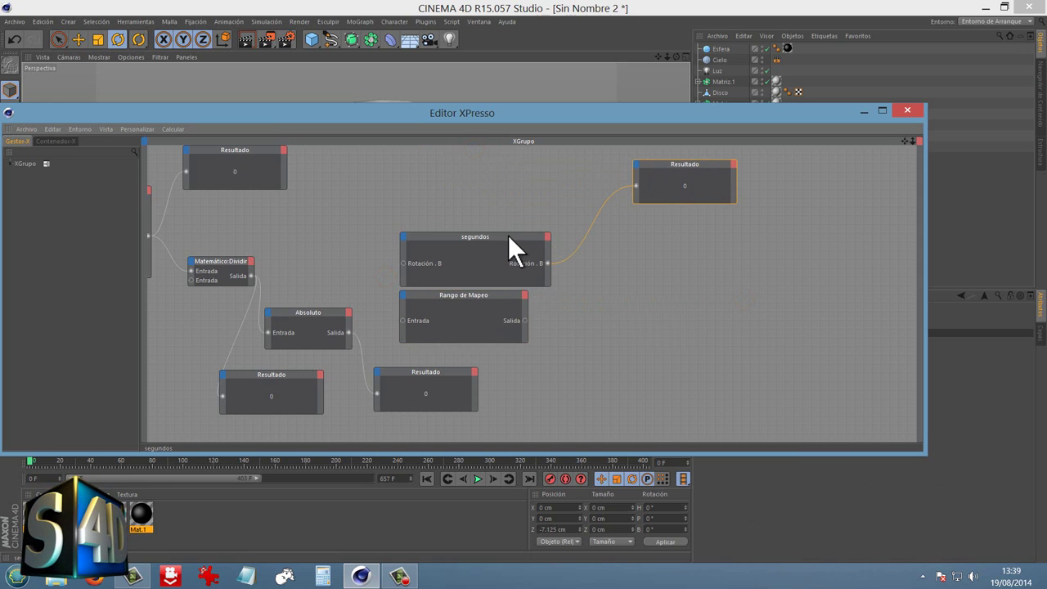
drag(508, 237, 637, 229)
- Wire Absoluto's Salida into Rango de Mapeo and its Salida into segundos' rotation
drag(399, 319, 348, 332)
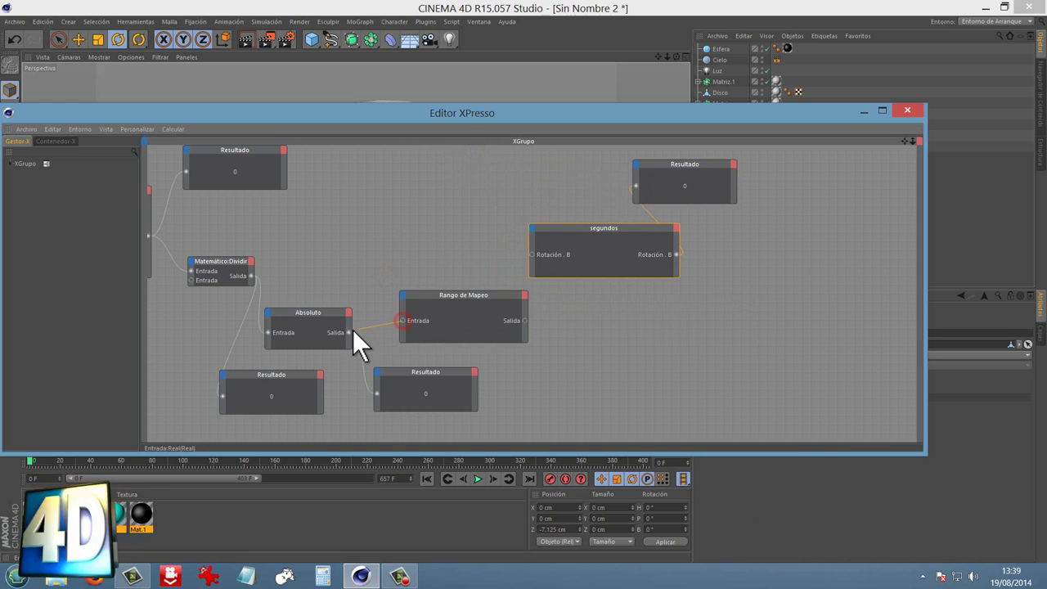
drag(474, 315, 463, 296)
mouse_move(440, 259)
mouse_down()
mouse_move(532, 255)
mouse_move(477, 233)
mouse_up()
- Select the Rango de Mapeo node and scrub to frame 39 to check its values
drag(722, 118, 460, 119)
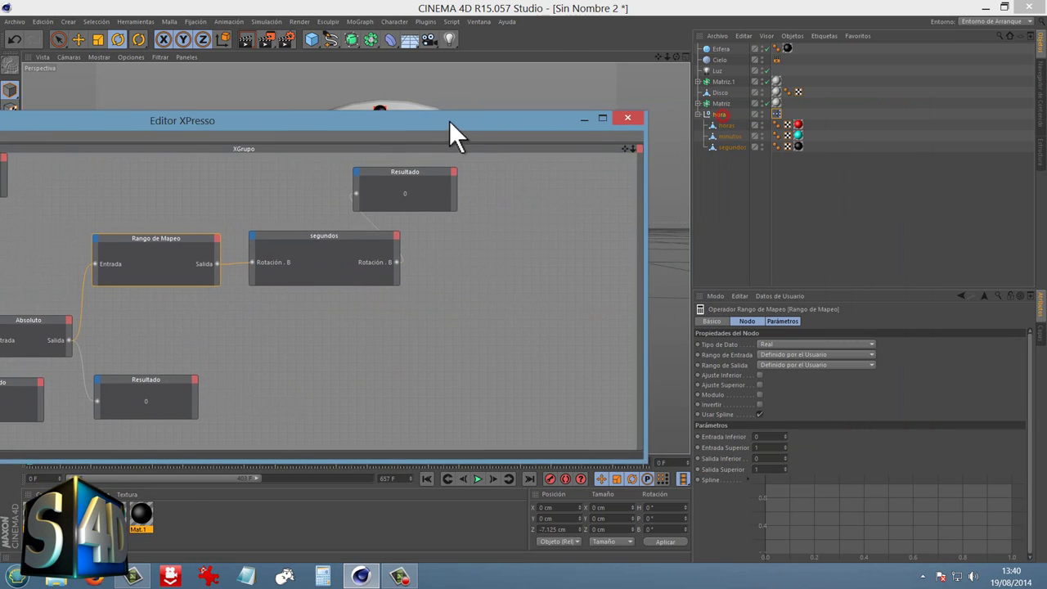
click(213, 229)
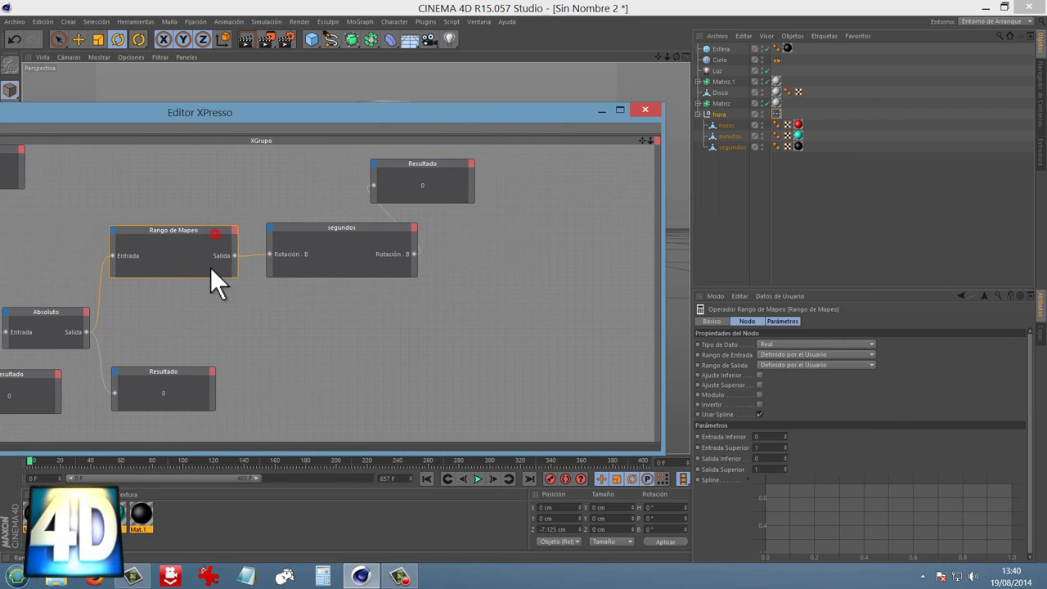
drag(143, 460, 76, 463)
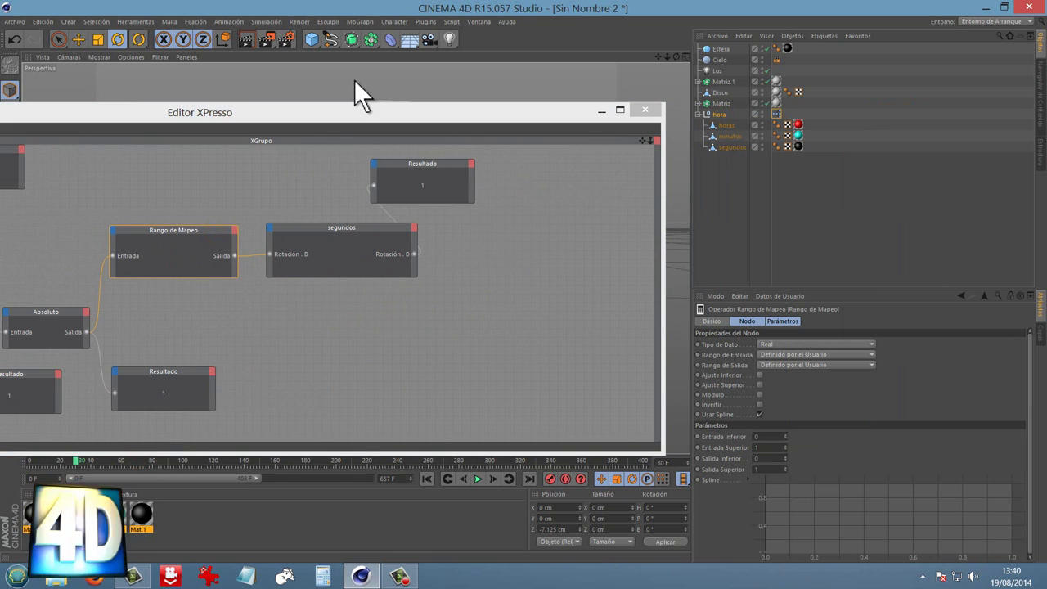
click(211, 228)
drag(423, 115, 482, 103)
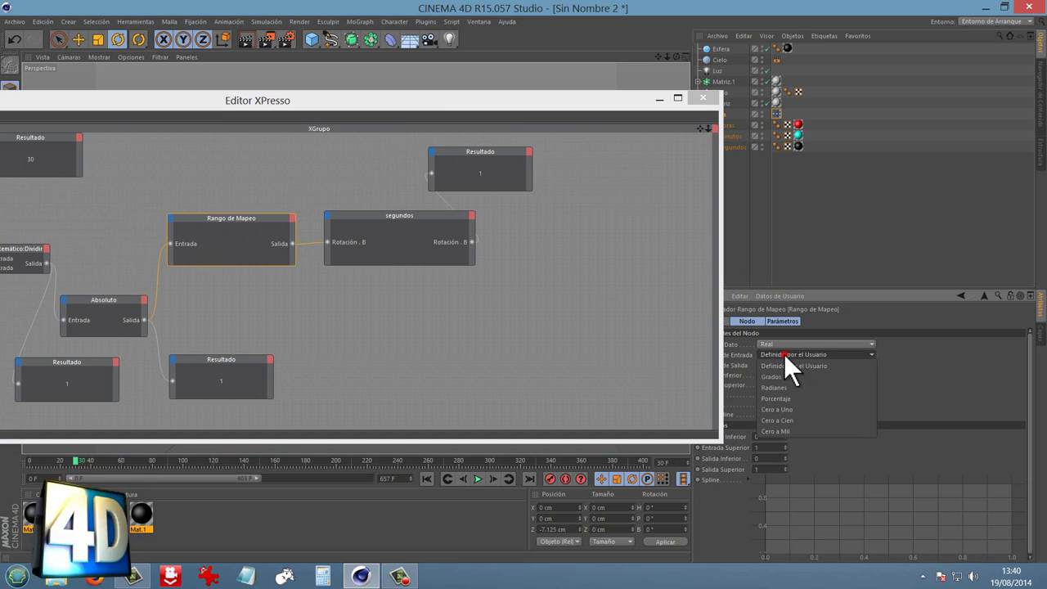
- Keep the input range user-defined and set the output to Grados with Salida Superior 6
click(784, 355)
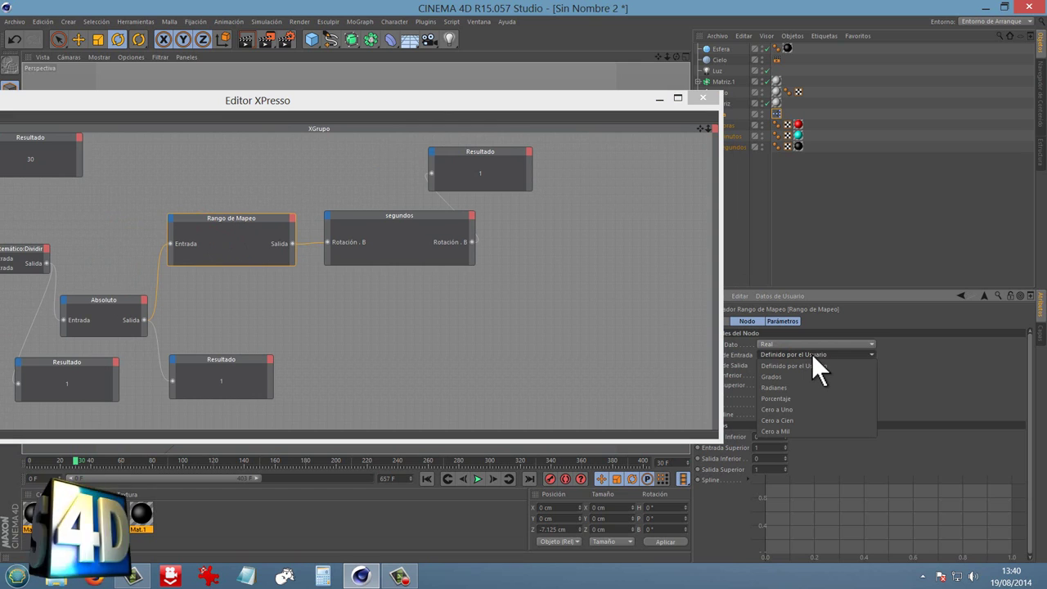
click(812, 354)
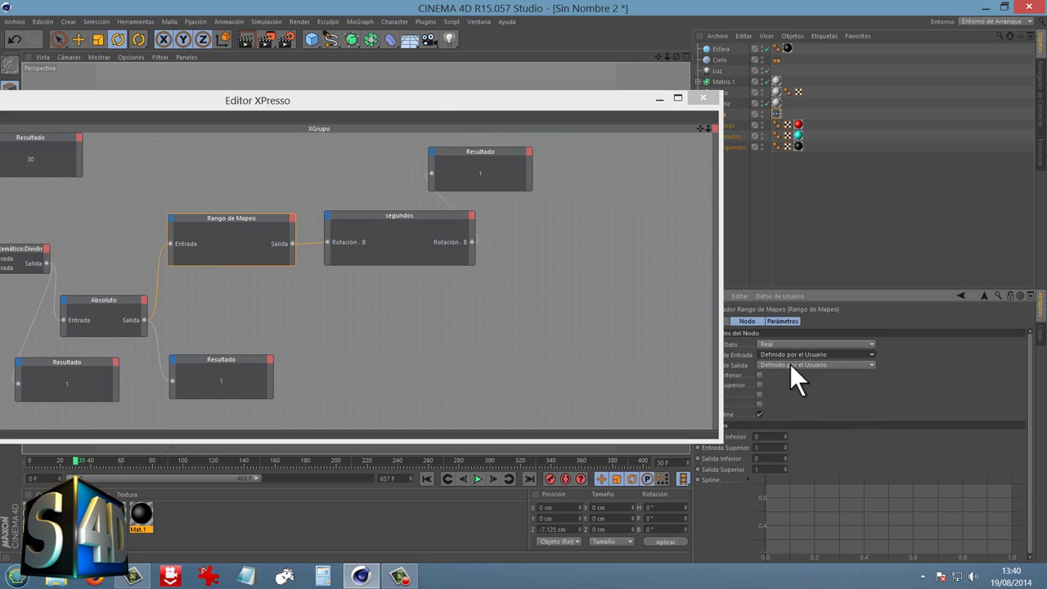
click(790, 367)
click(777, 387)
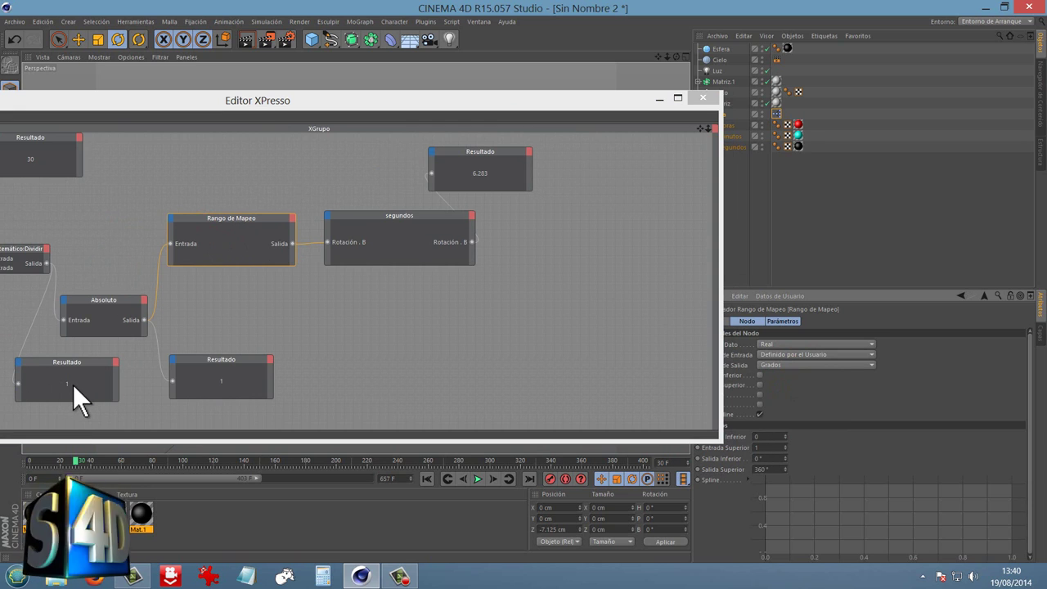
click(767, 470)
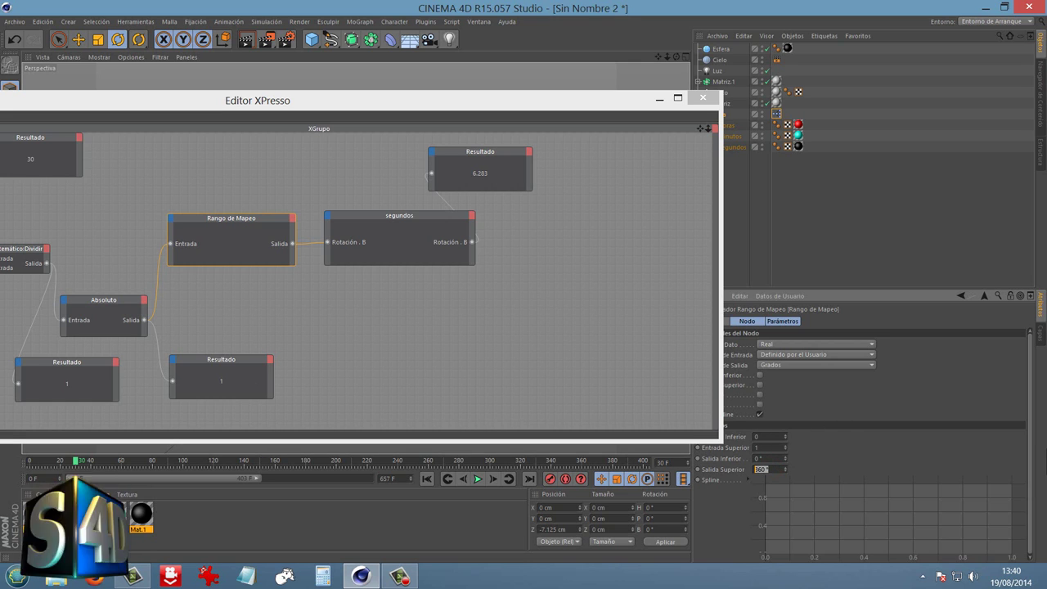
text(6)
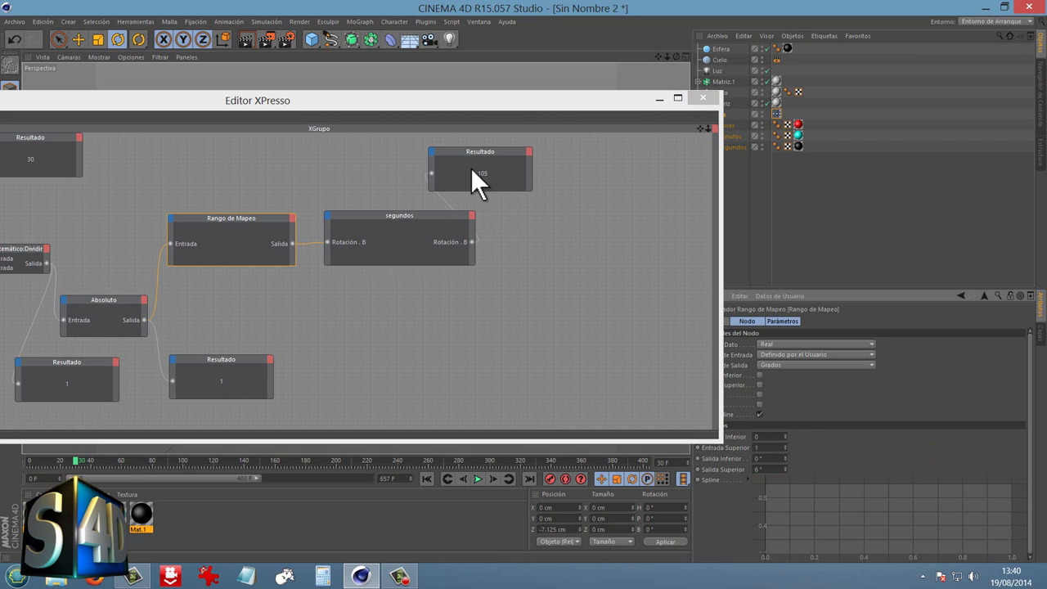
drag(472, 173, 488, 175)
- Close XPresso, play the clock to frame 282, then reopen the hora XPresso graph
click(702, 98)
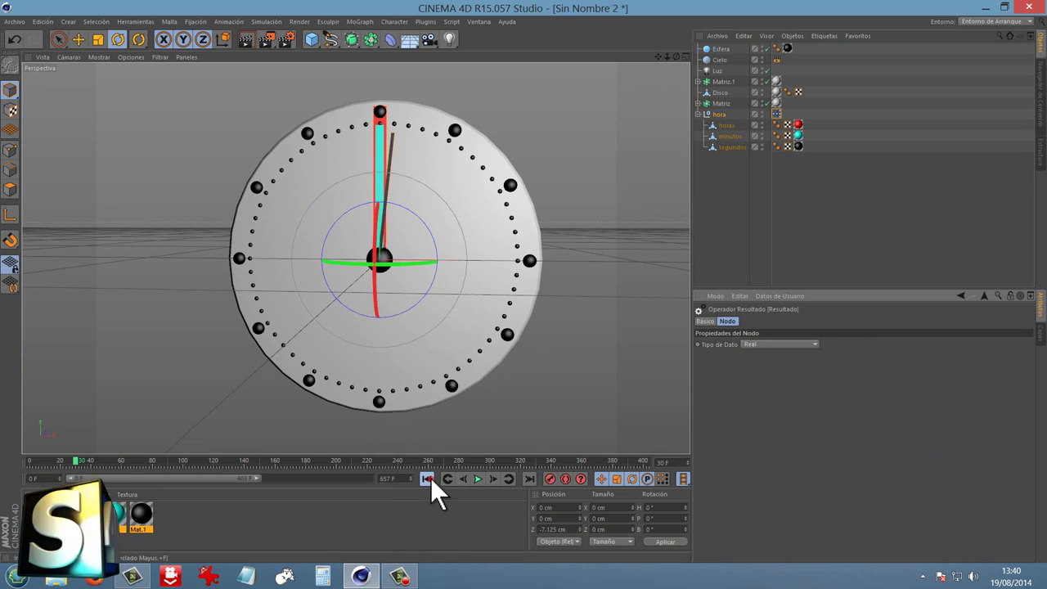
click(427, 479)
click(477, 478)
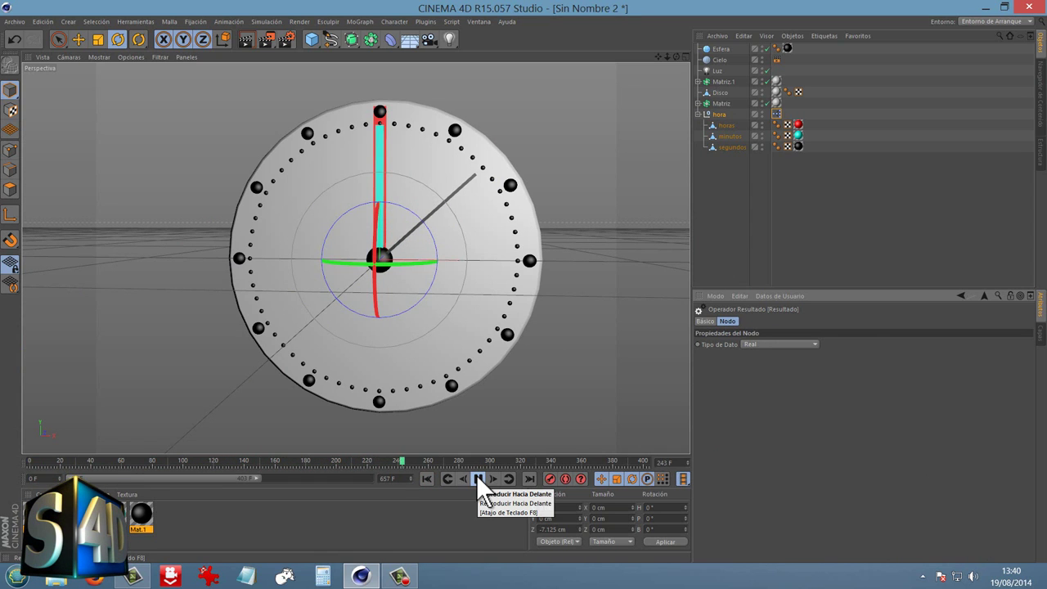
click(479, 481)
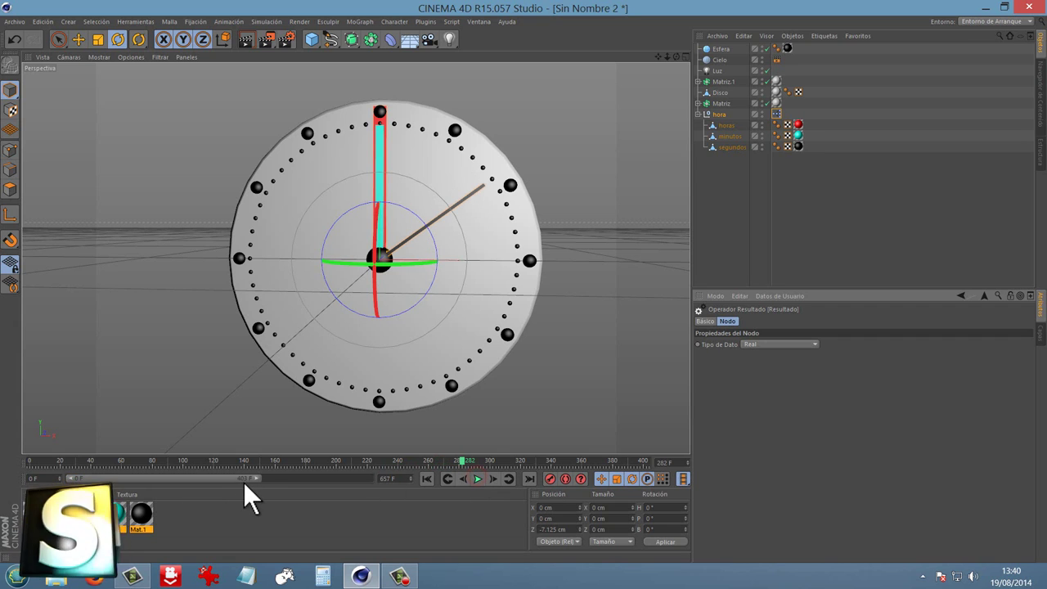
drag(400, 479, 98, 479)
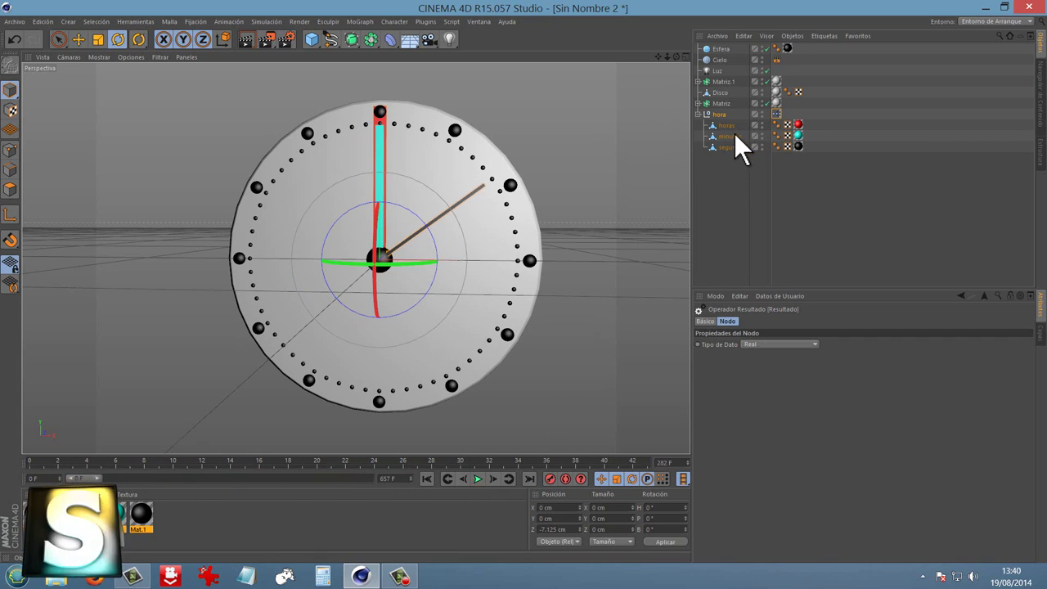
double_click(776, 114)
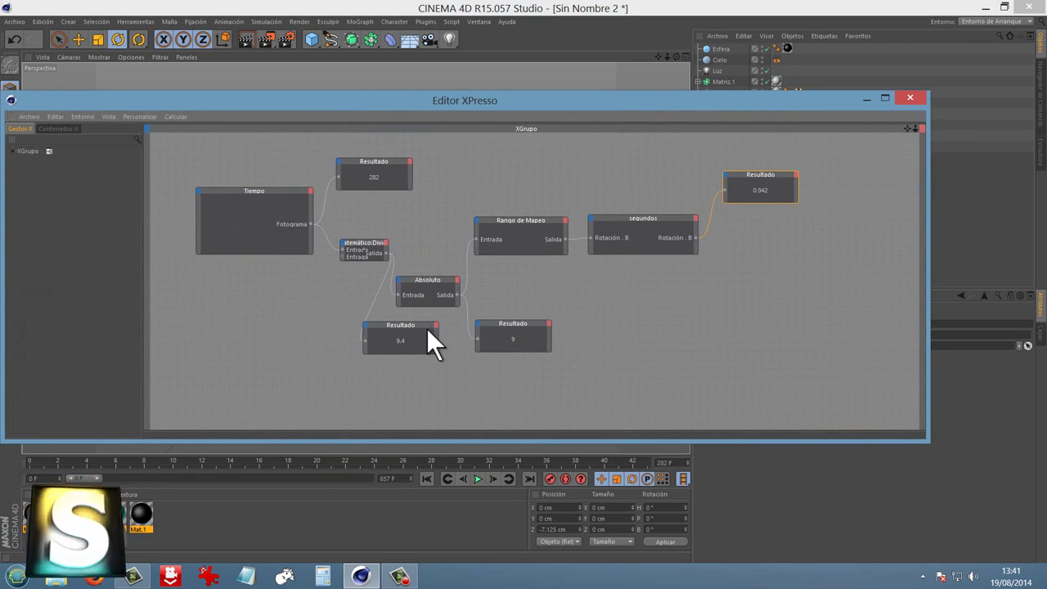
- Delete the four Resultado nodes, including those showing 282, 9.4 and 0.942
click(408, 326)
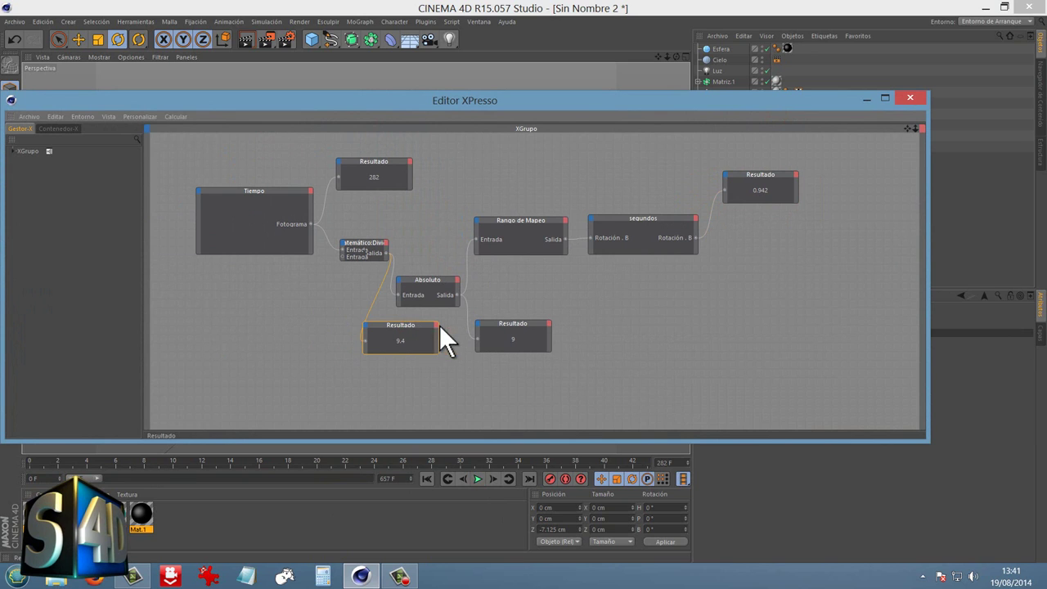
key(Delete)
click(499, 323)
key(Delete)
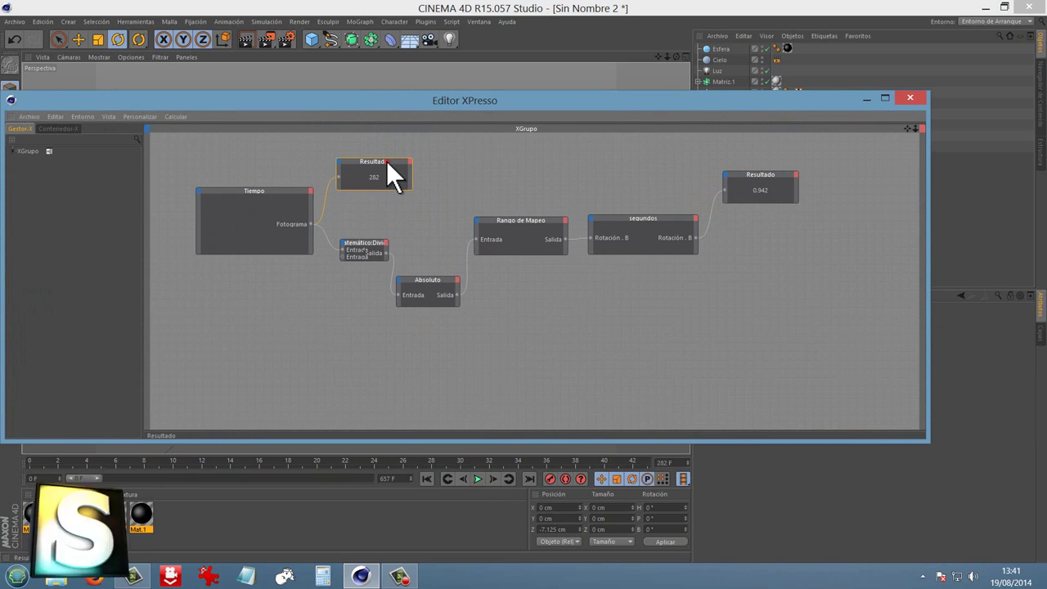
click(386, 161)
key(Delete)
click(752, 179)
key(Delete)
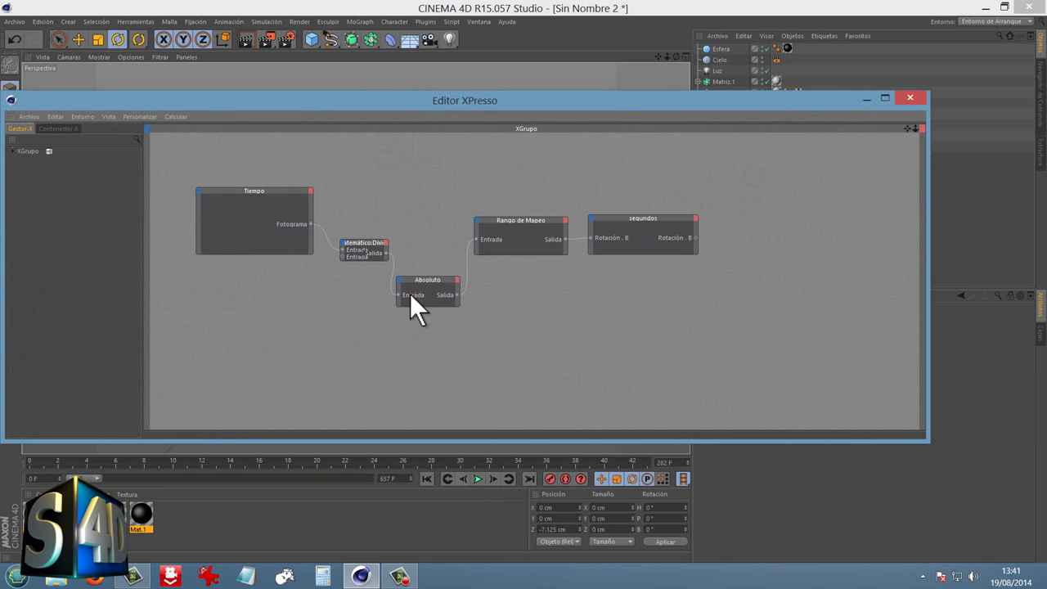
- Arrange Tiempo, Dividir, Absoluto, Rango de Mapeo and segundos in one row, enlarging Dividir
drag(357, 244, 369, 213)
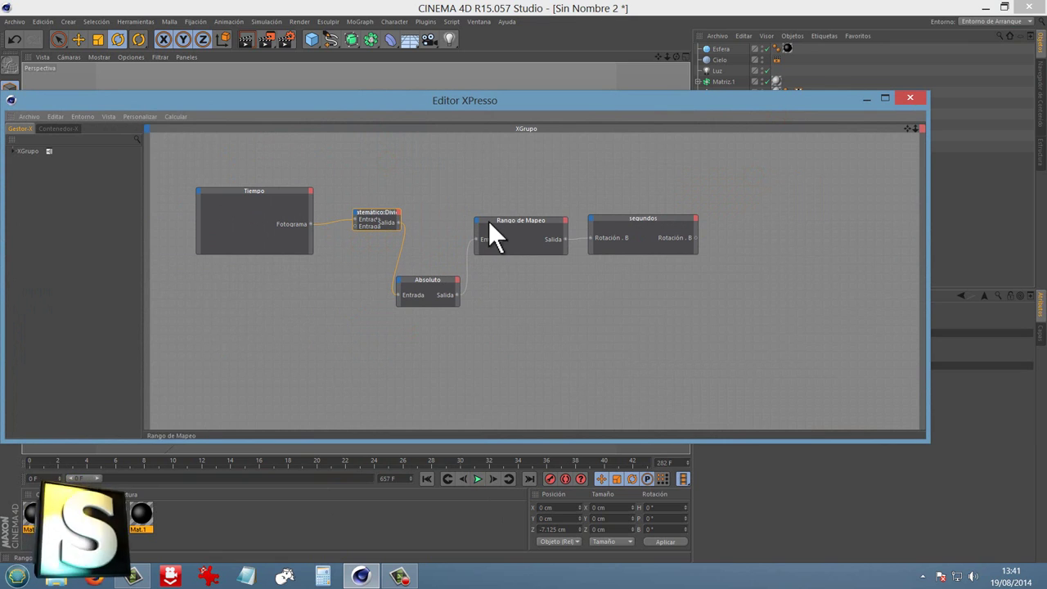
drag(433, 291, 435, 284)
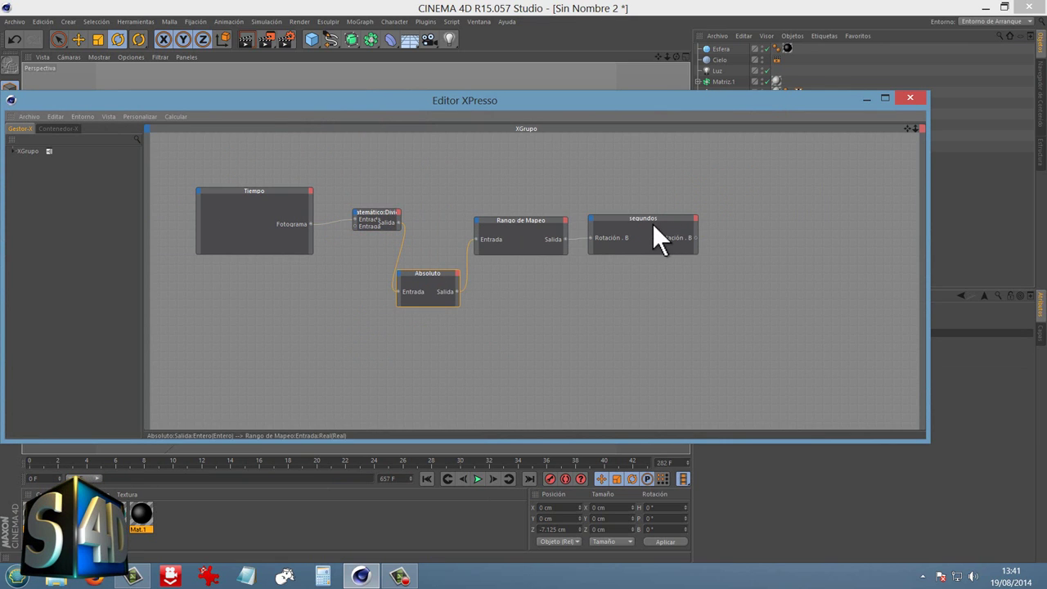
click(665, 239)
shift+click(479, 236)
drag(501, 216, 542, 199)
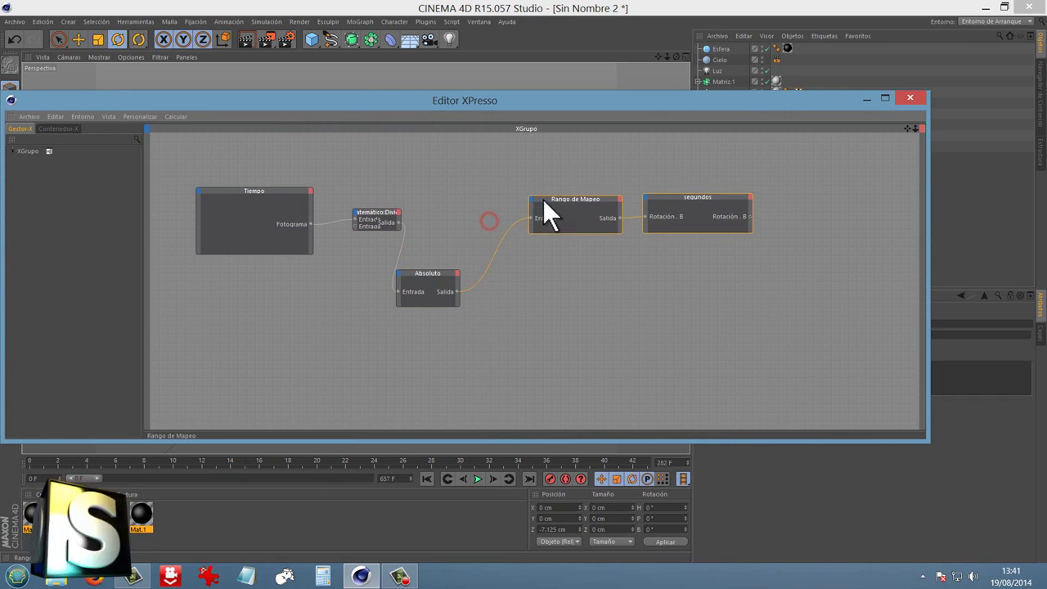
drag(433, 272, 465, 202)
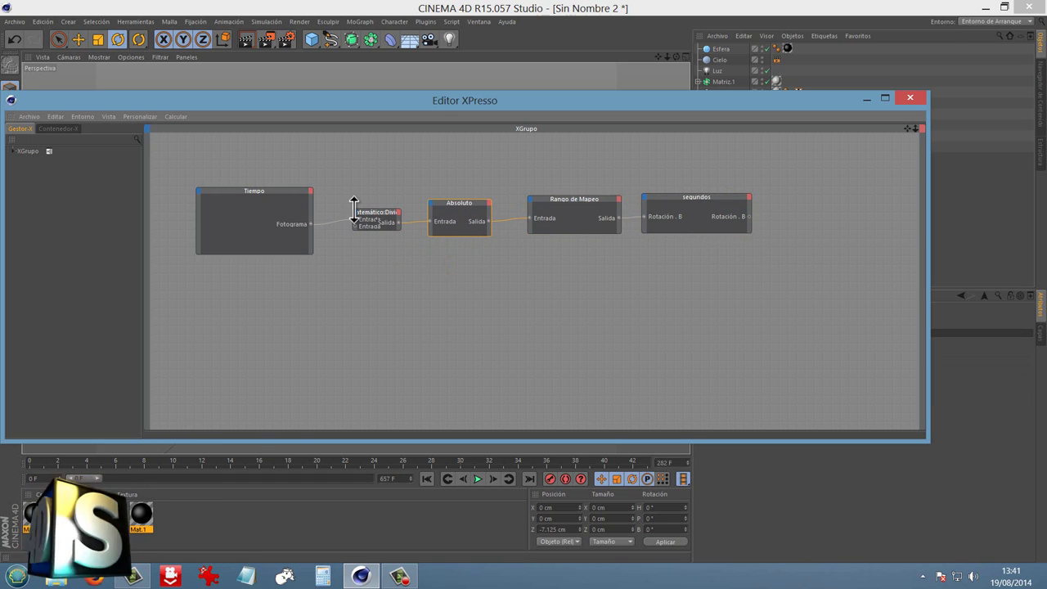
mouse_move(354, 209)
mouse_down()
mouse_move(351, 188)
mouse_move(331, 195)
mouse_move(364, 202)
mouse_up()
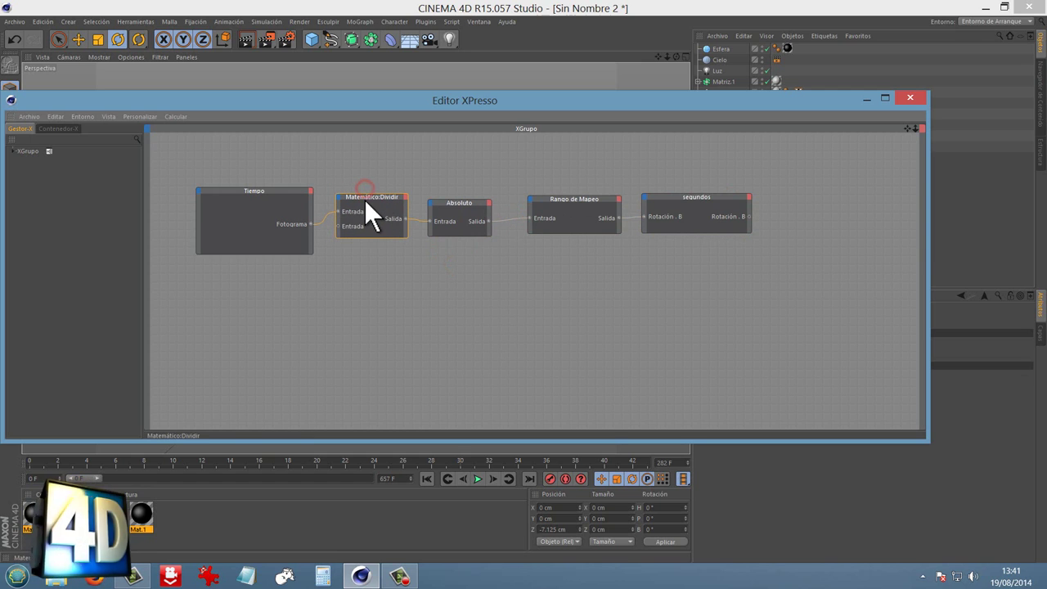
click(279, 197)
- Reposition the XPresso editor, check the Dividir parameters, and drag in minutos as a node
drag(564, 102, 298, 101)
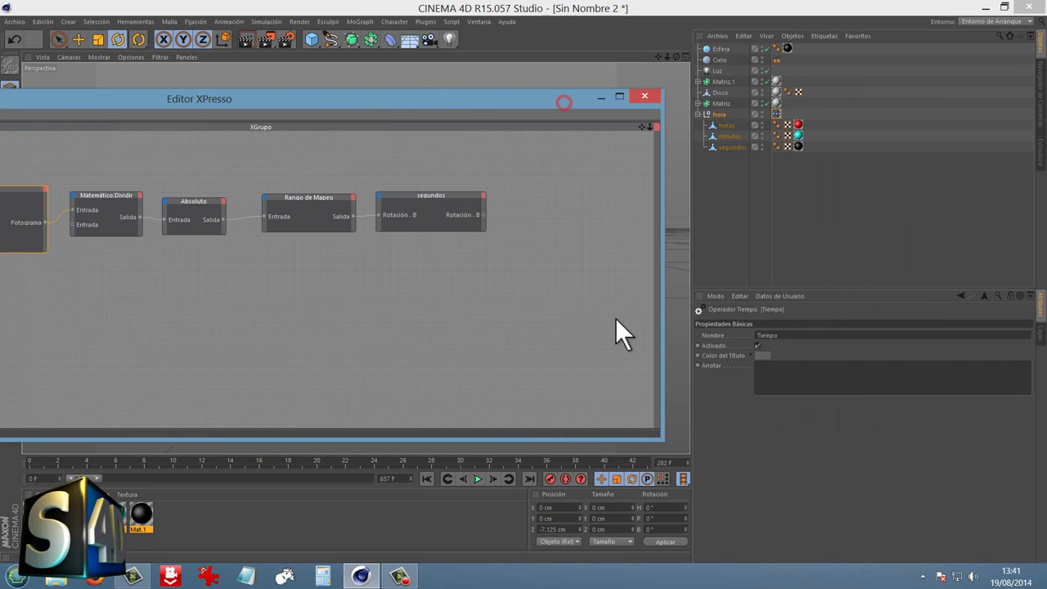
click(104, 196)
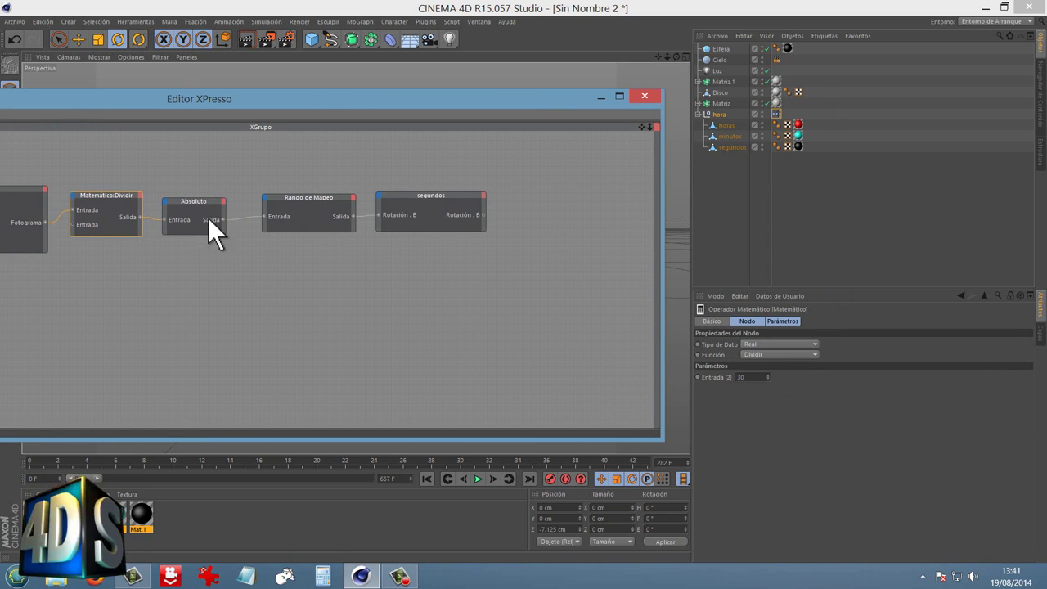
drag(331, 99, 385, 99)
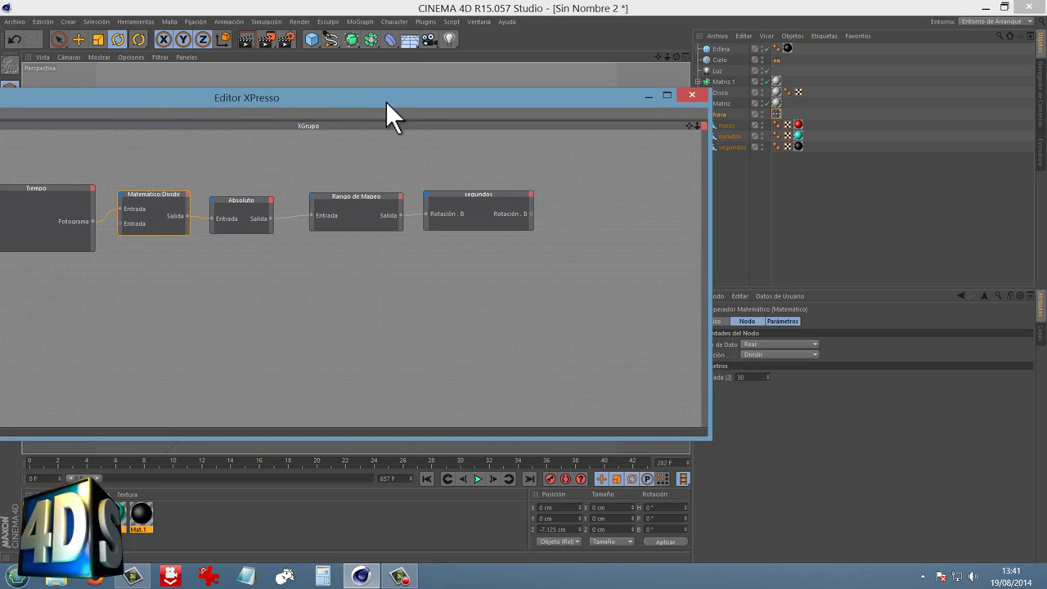
mouse_move(385, 100)
mouse_down()
mouse_move(493, 101)
mouse_move(713, 192)
mouse_up()
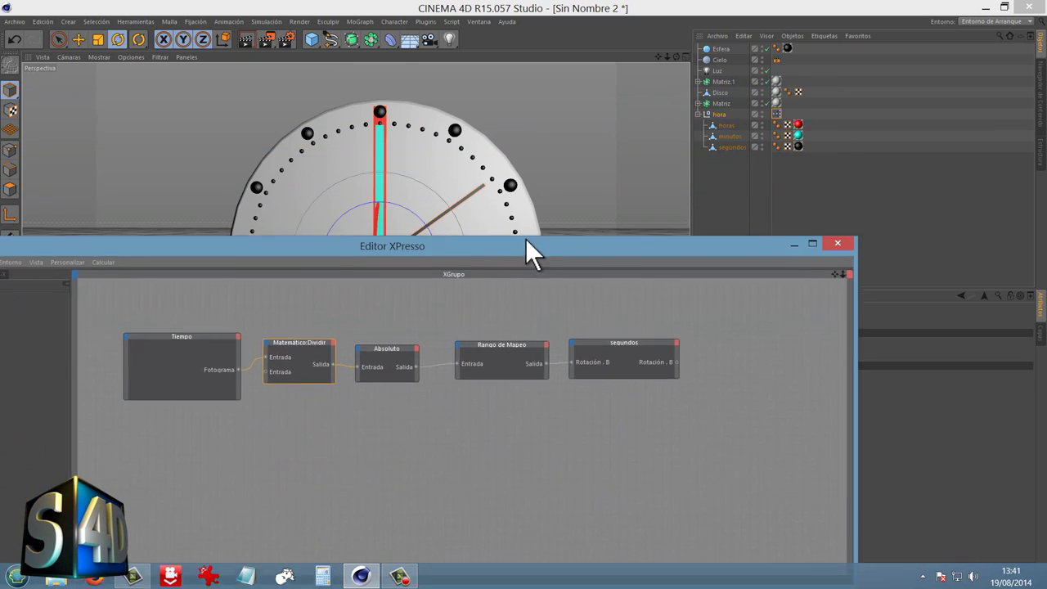
drag(729, 136, 646, 370)
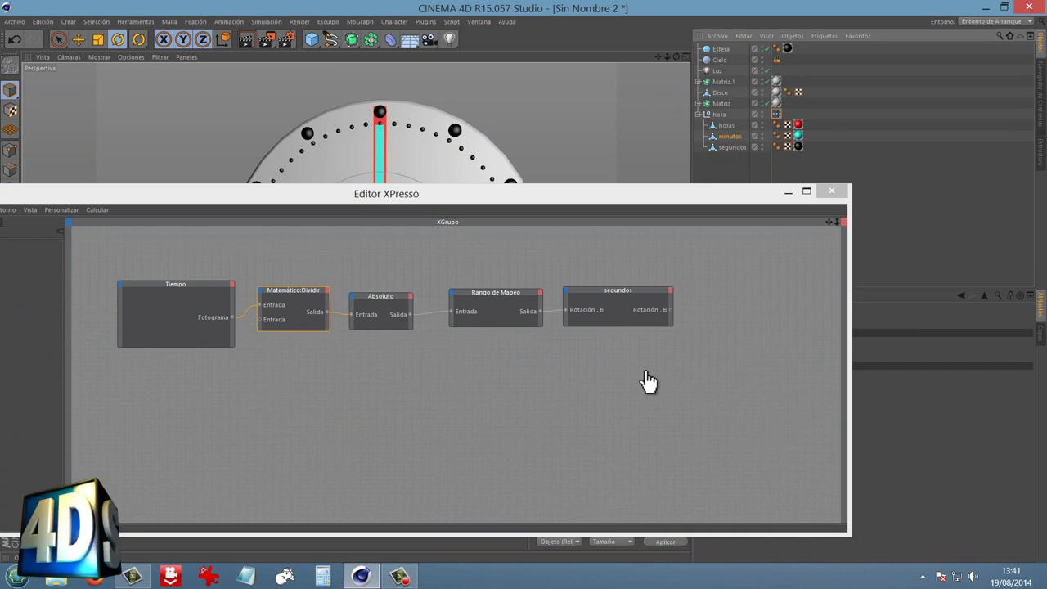
- Add the horas node, expand minutos, and stack both enlarged nodes below segundos
drag(725, 138, 634, 461)
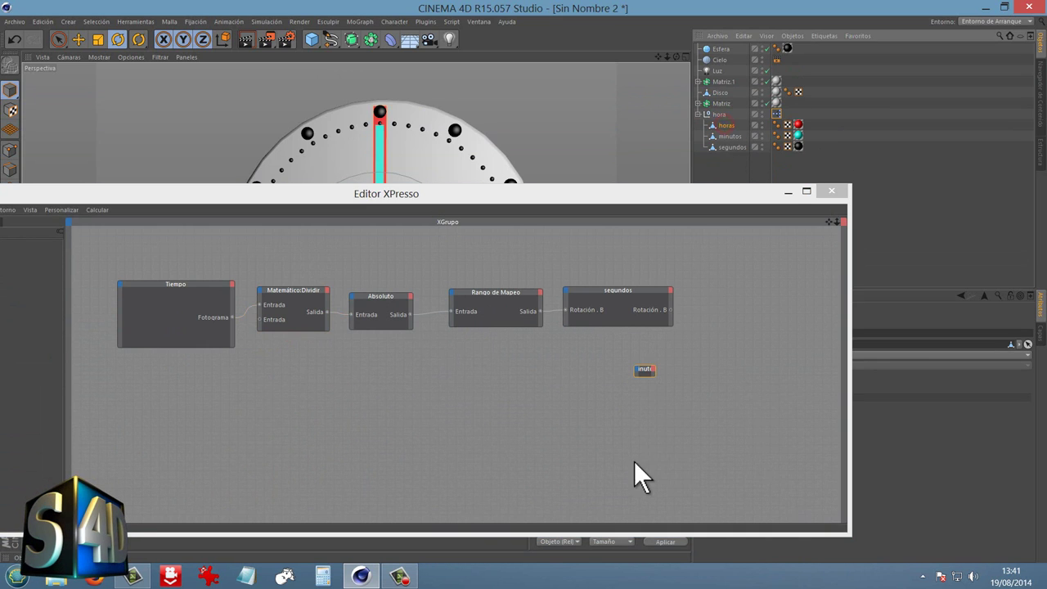
double_click(646, 369)
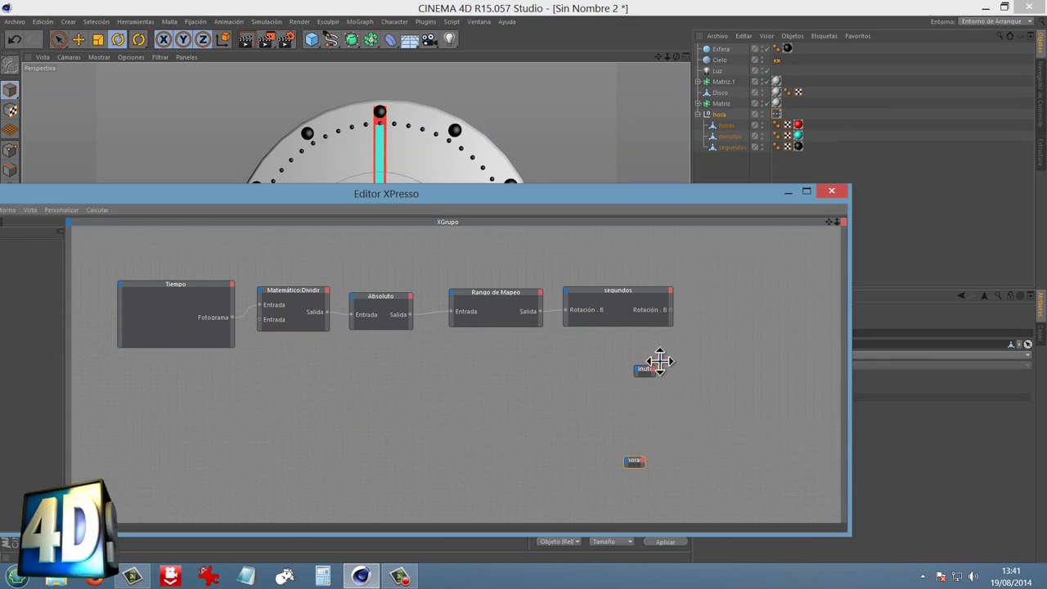
drag(705, 333, 637, 366)
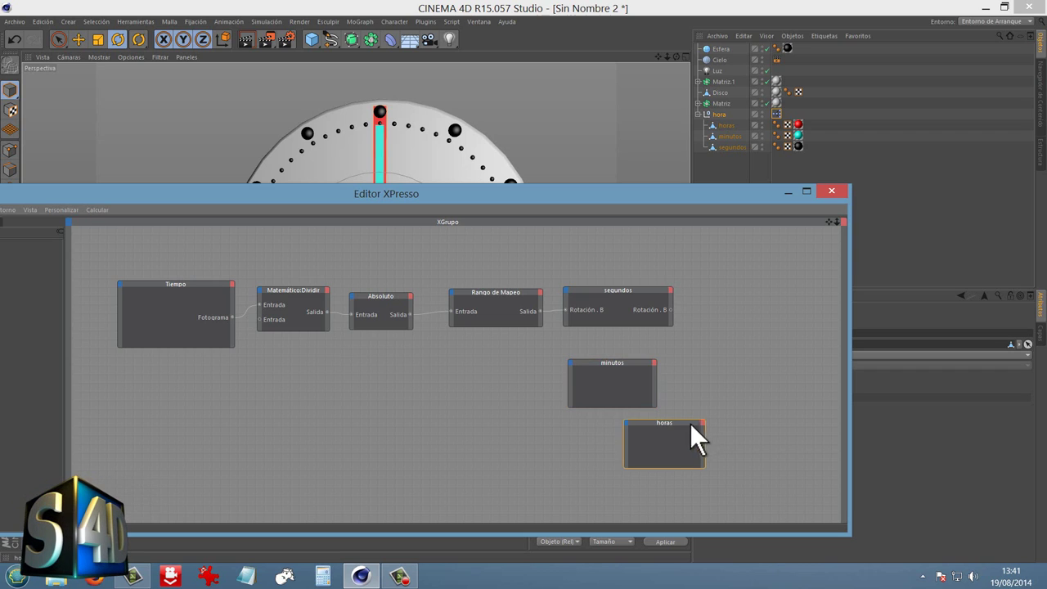
drag(697, 424, 646, 431)
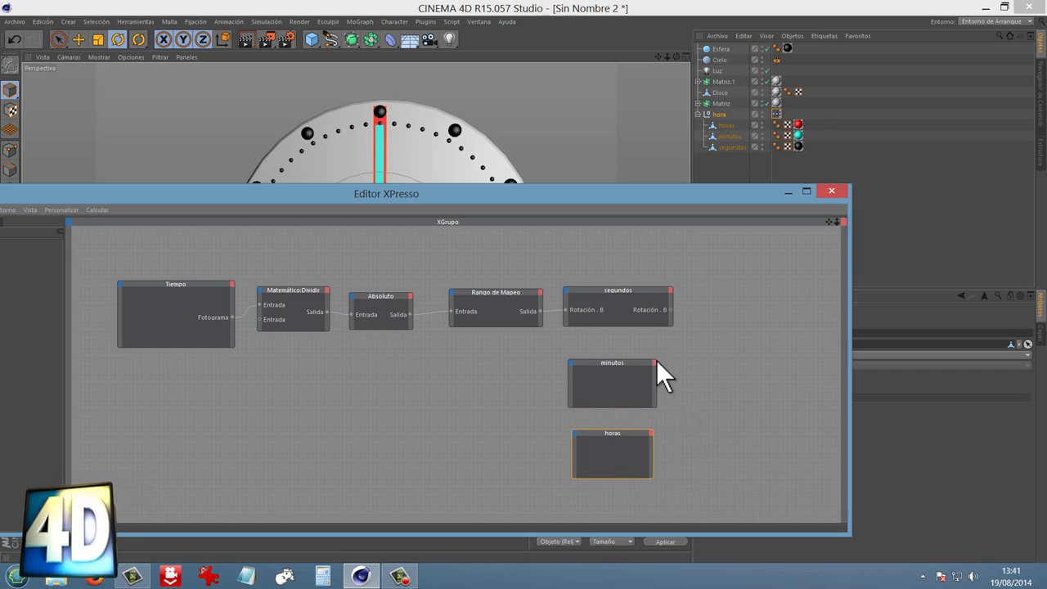
drag(655, 359, 673, 351)
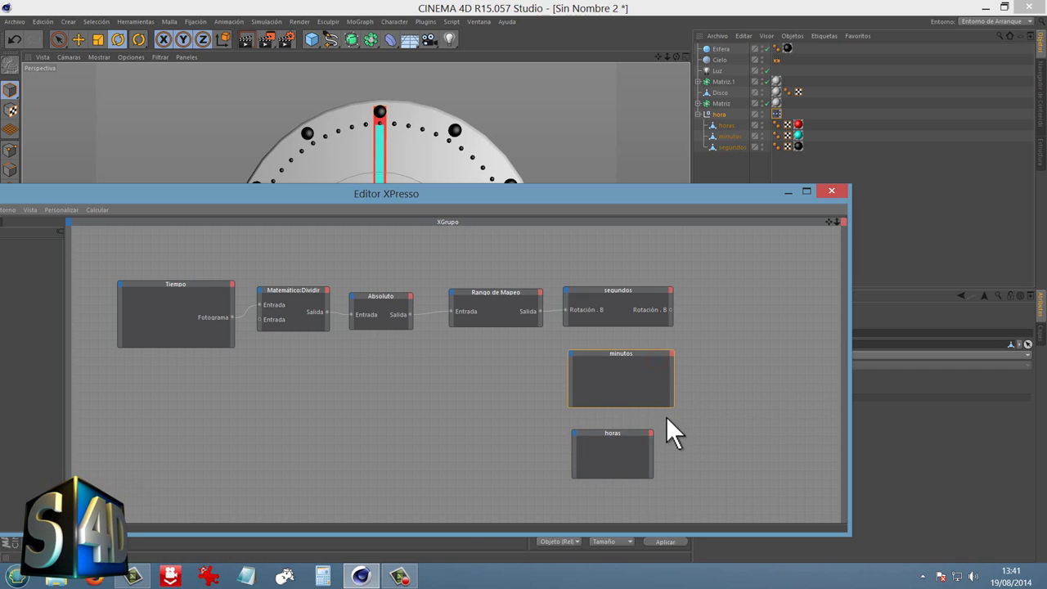
drag(651, 428, 675, 417)
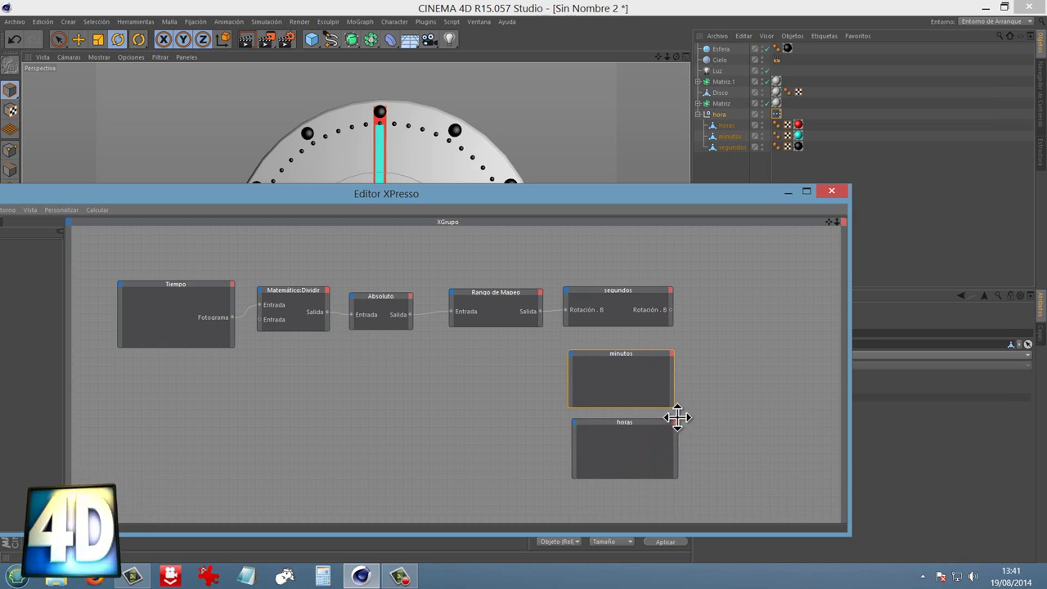
- Give minutos and horas each a Rotación . B input port
click(571, 351)
mouse_move(605, 370)
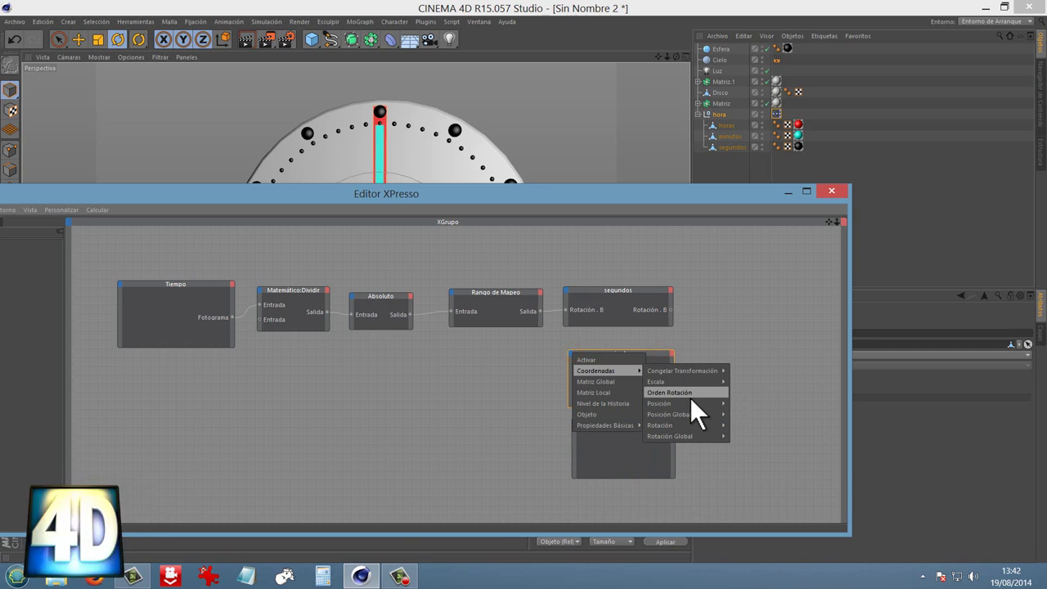
click(752, 447)
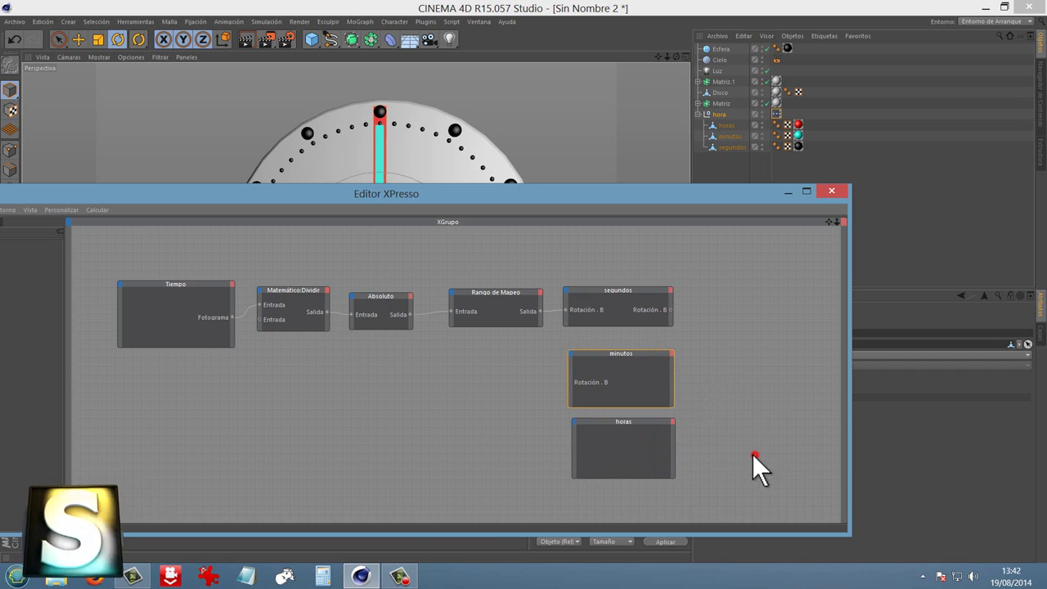
click(574, 422)
mouse_move(597, 440)
mouse_move(671, 493)
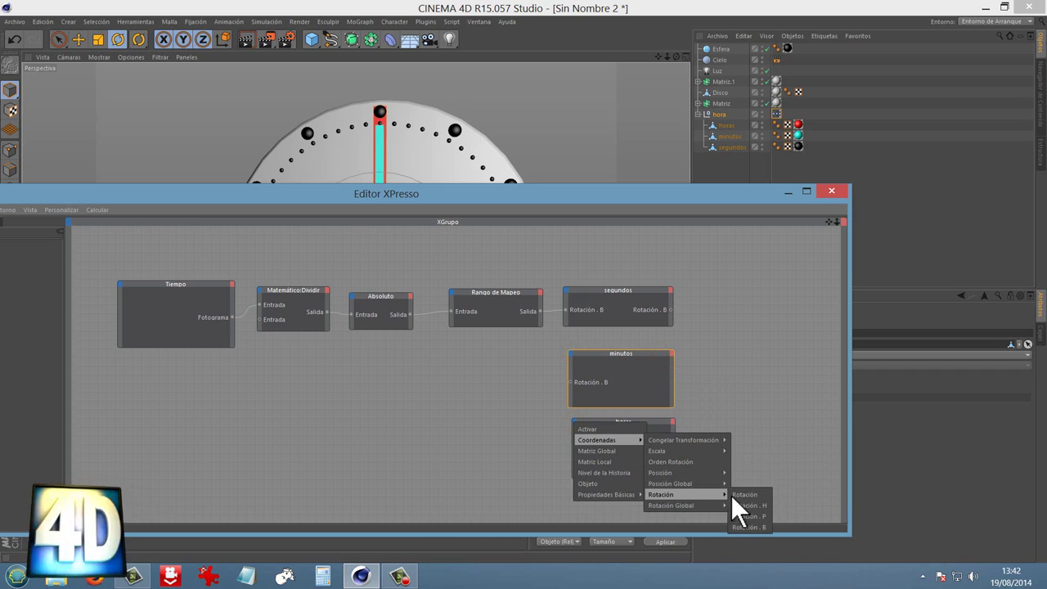
click(764, 526)
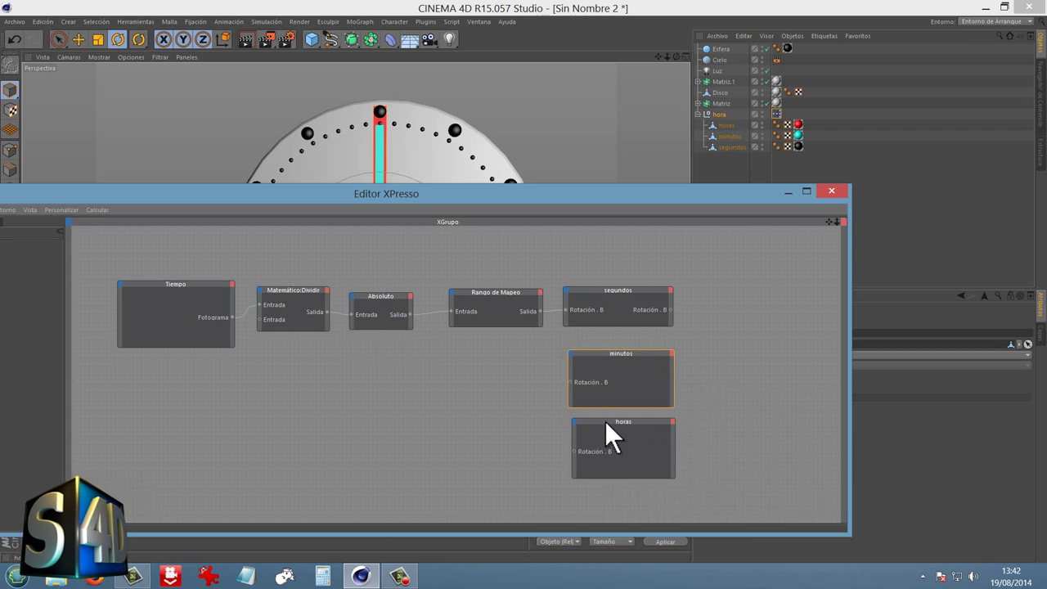
drag(604, 421, 599, 426)
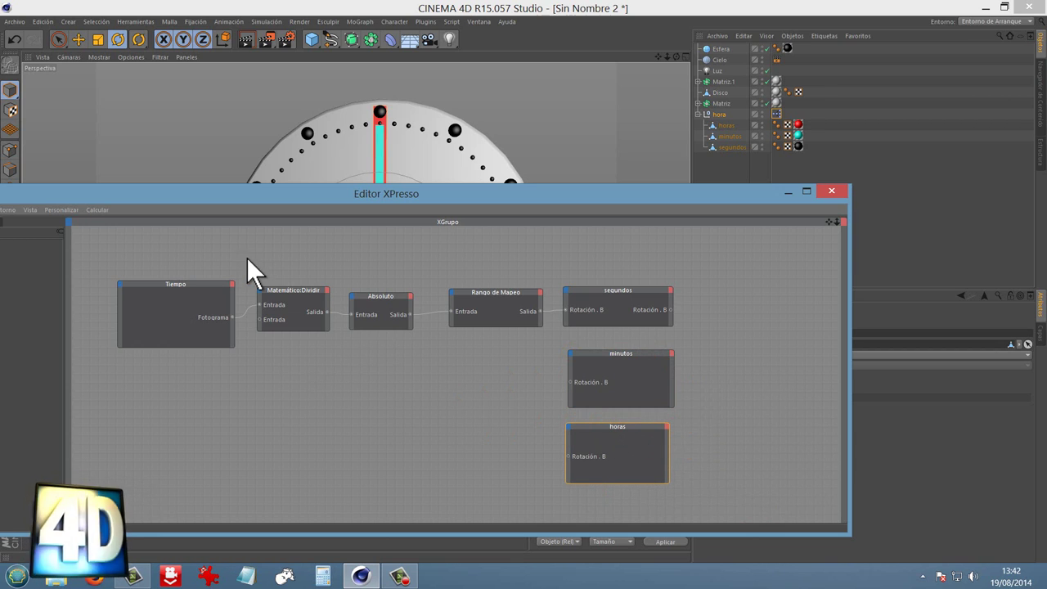
- Duplicate the Dividir–Absoluto–Rango de Mapeo chain twice into two new rows below
drag(246, 257, 552, 346)
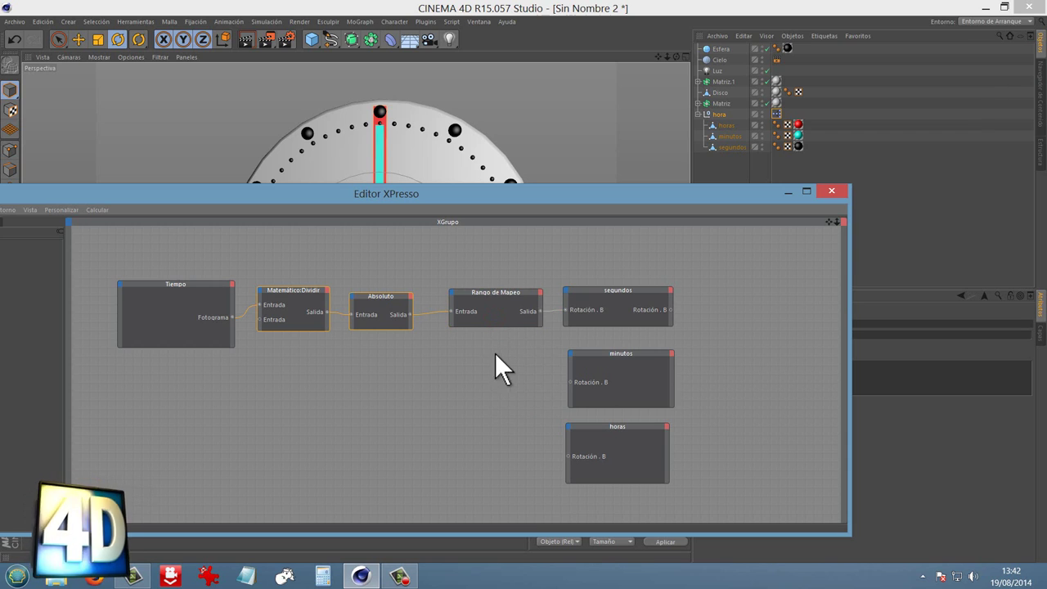
drag(245, 268, 559, 363)
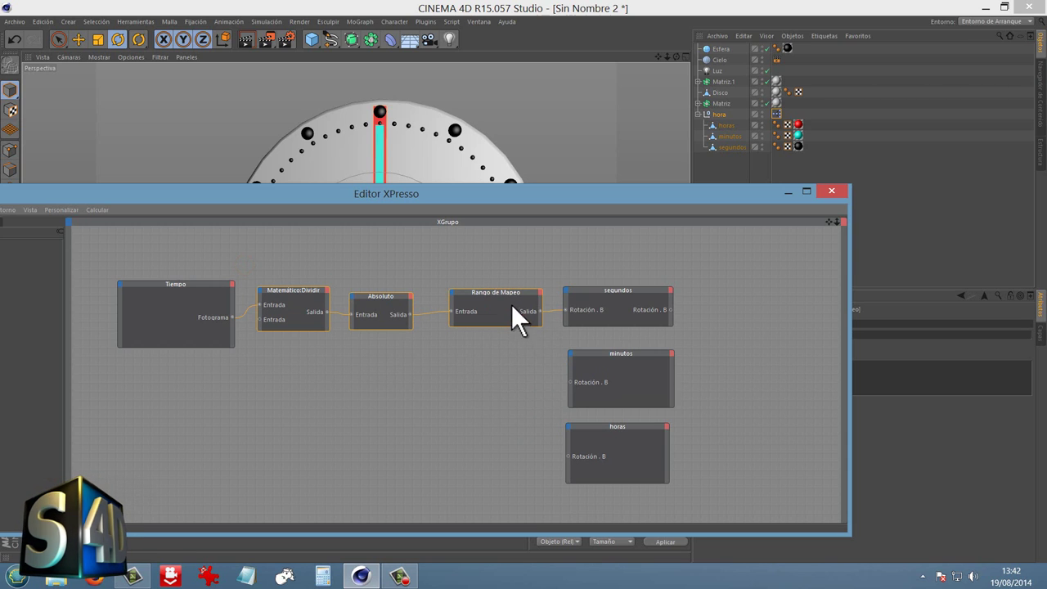
drag(522, 295, 527, 360)
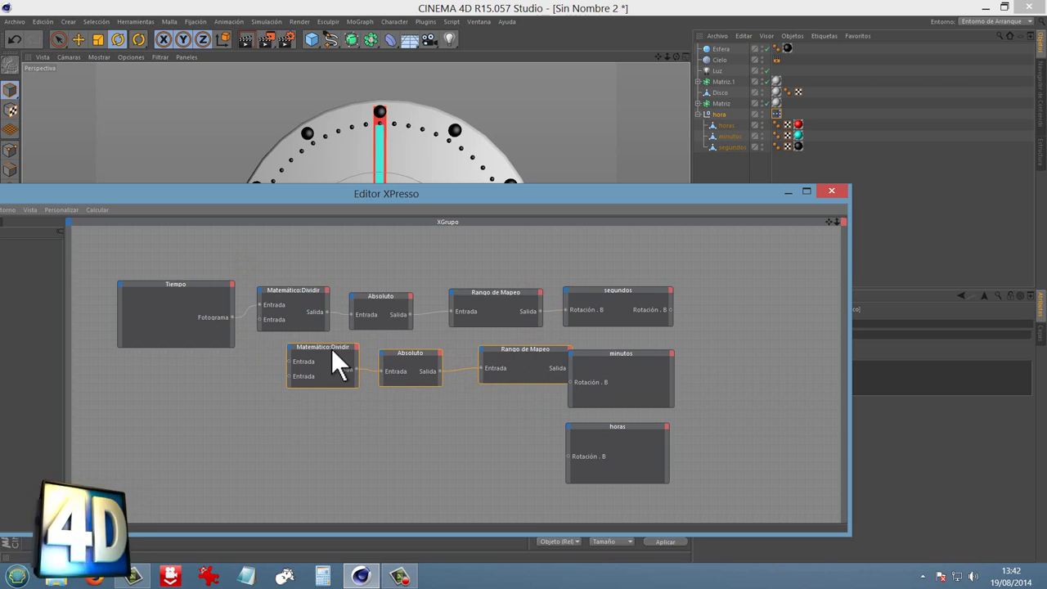
drag(331, 348, 312, 358)
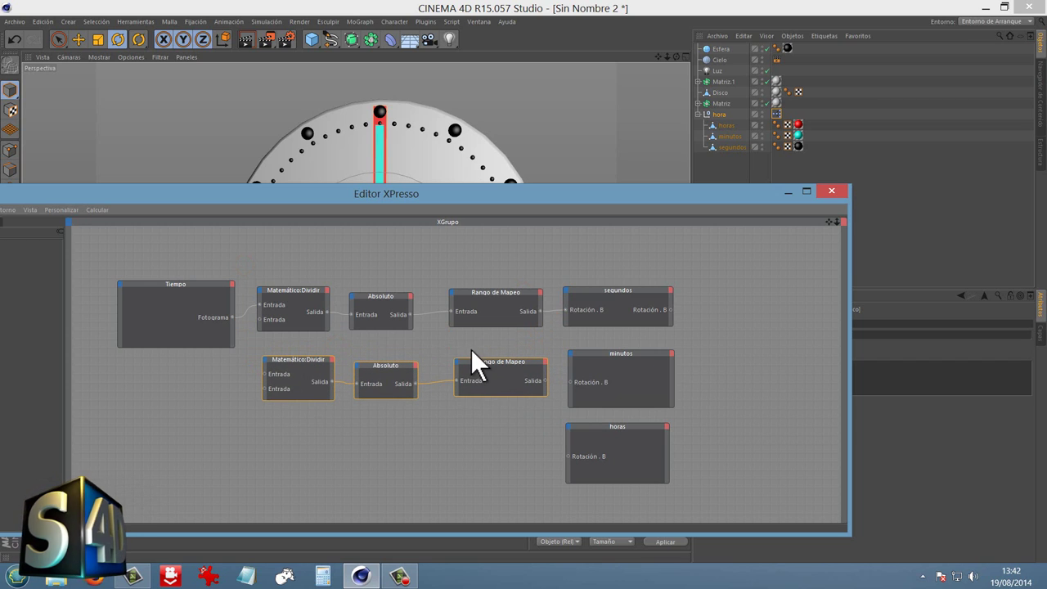
ctrl+drag(464, 378, 462, 438)
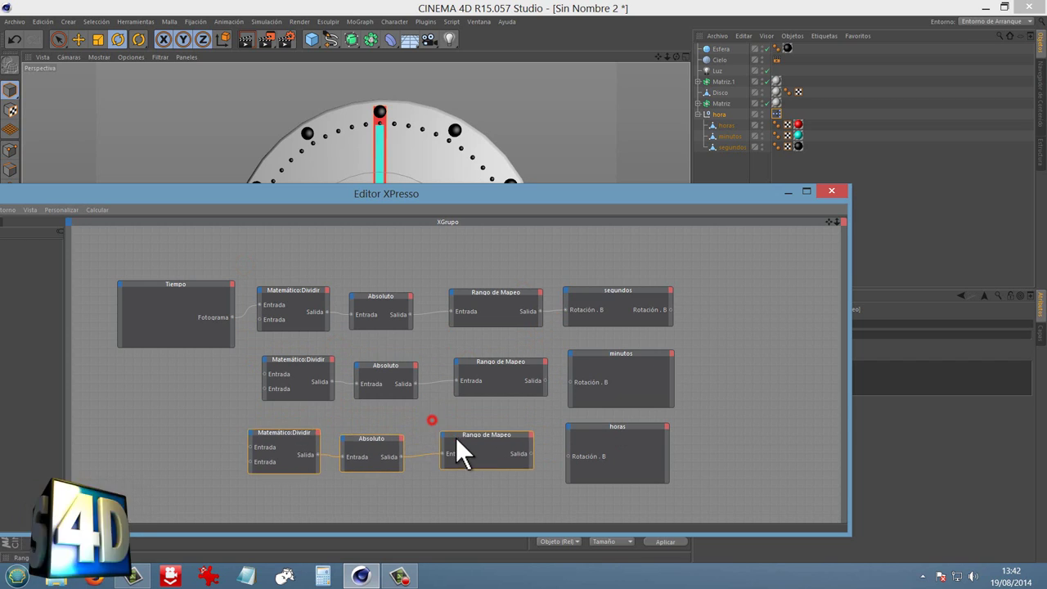
click(790, 350)
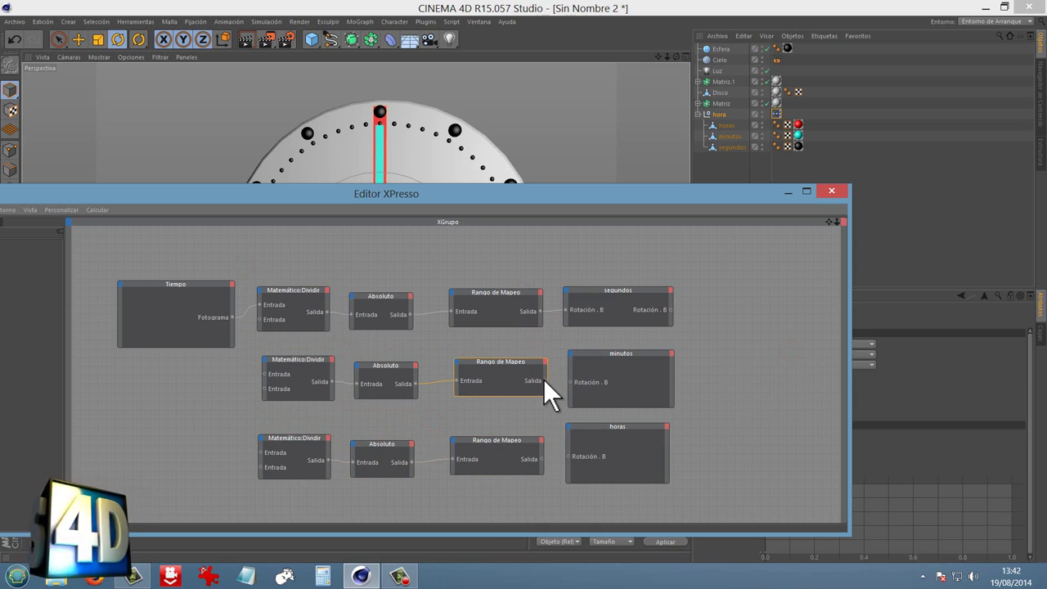
- Wire the new Rango outputs to minutos and horas Rotación . B, and Tiempo Fotograma to each Dividir
drag(543, 379, 570, 382)
drag(541, 459, 569, 456)
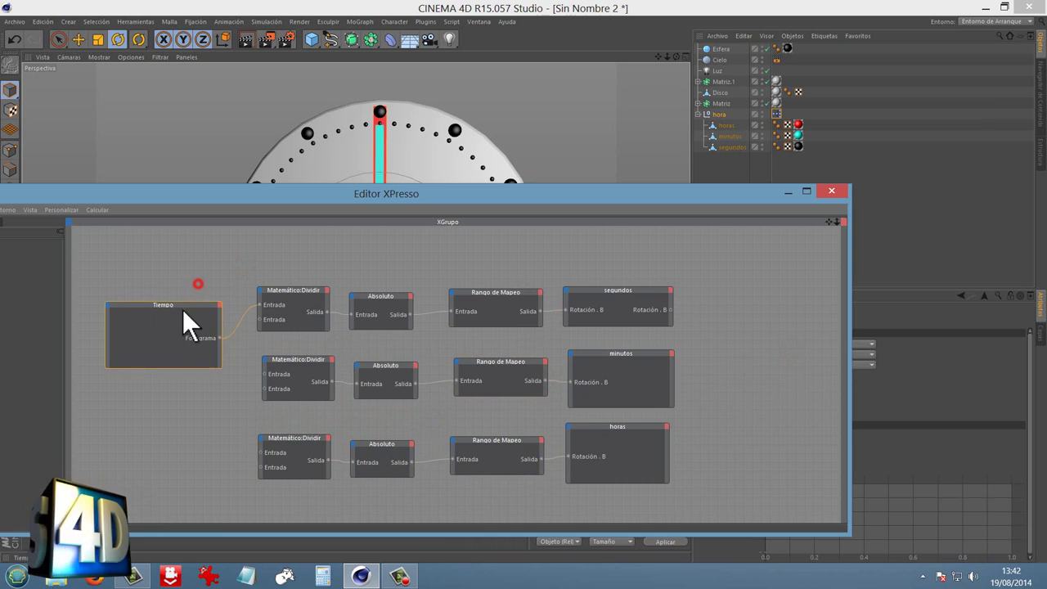
drag(194, 285, 163, 357)
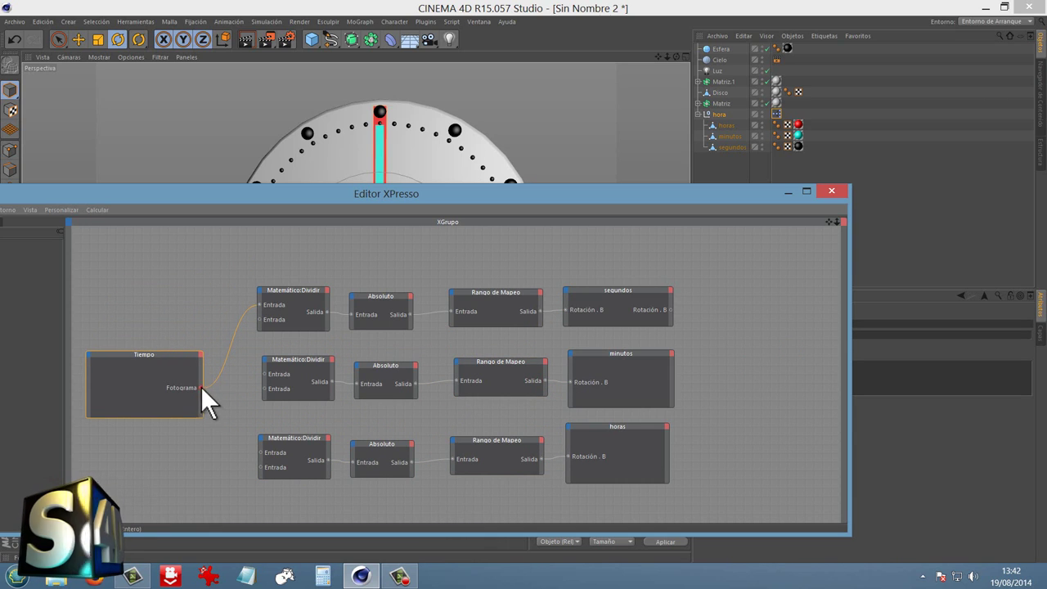
drag(200, 387, 264, 373)
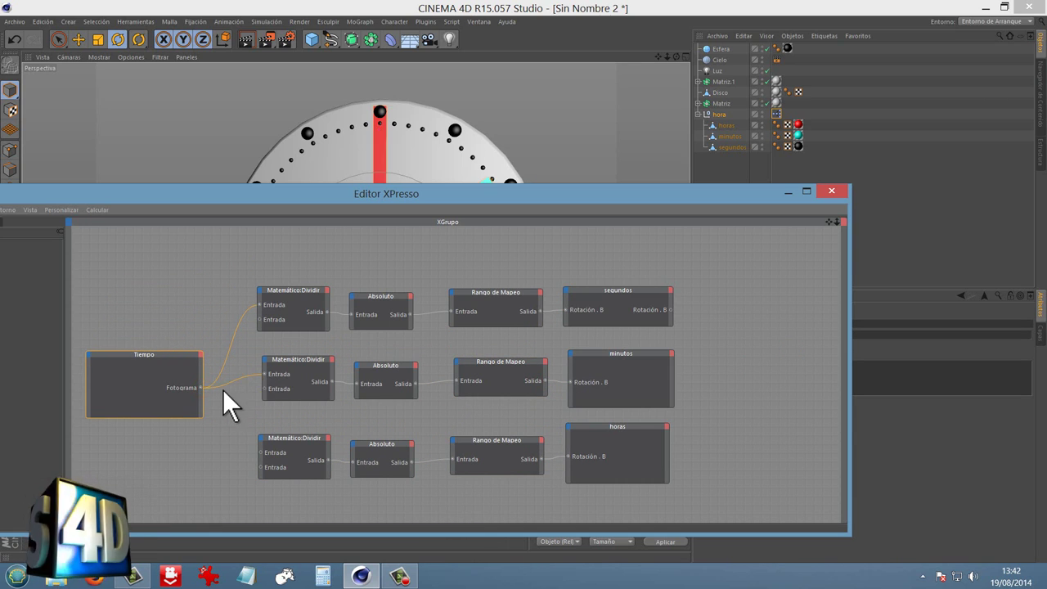
drag(201, 387, 260, 452)
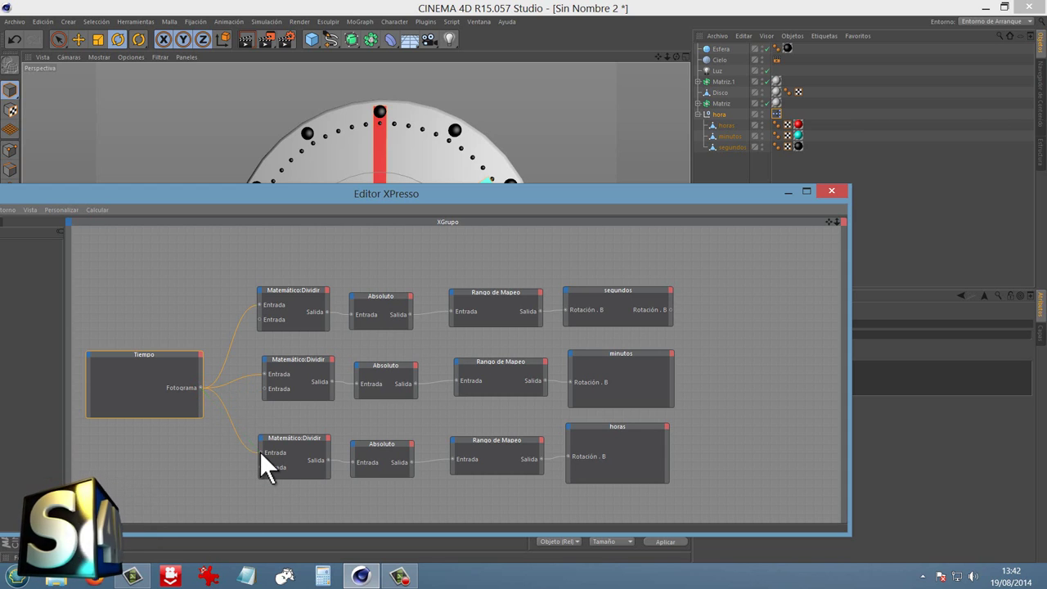
drag(546, 208, 554, 513)
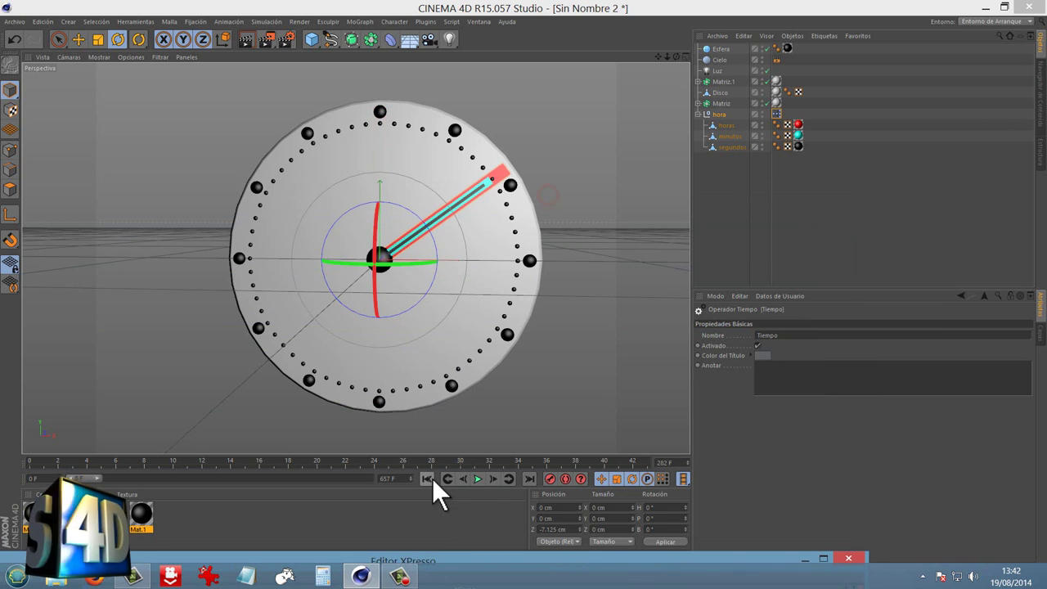
- Play the clock from the start over all 657 frames, stop at frame 97, and restore the XPresso editor
click(426, 478)
click(478, 478)
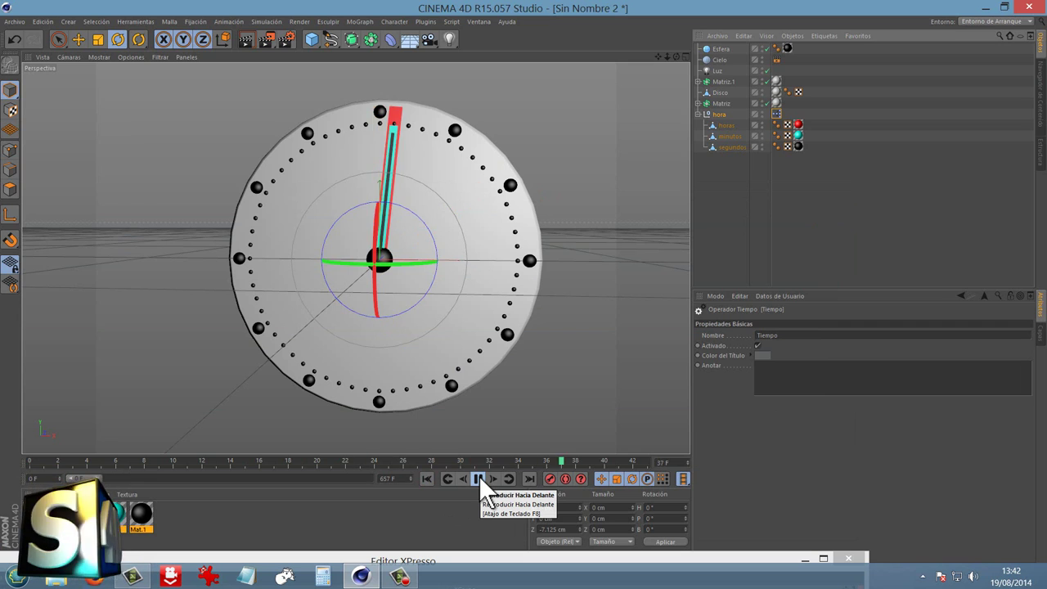
drag(96, 478, 394, 483)
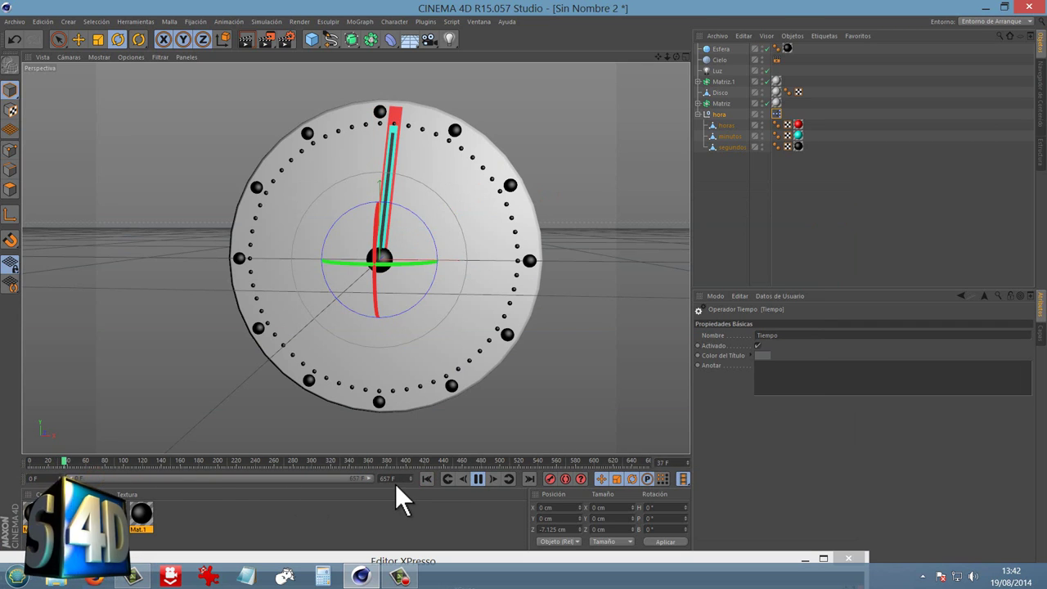
click(476, 479)
click(500, 558)
drag(495, 545, 500, 130)
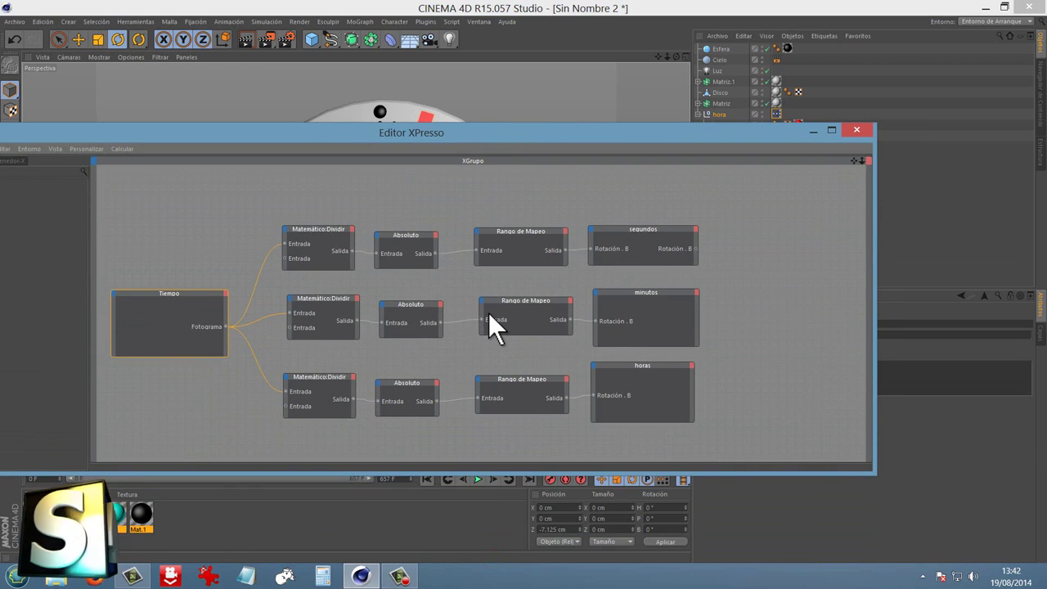
- Set the minutes Rango de Mapeo to Entrada Superior 60 and Salida Superior 360°, then close XPresso
click(552, 299)
drag(649, 131, 490, 87)
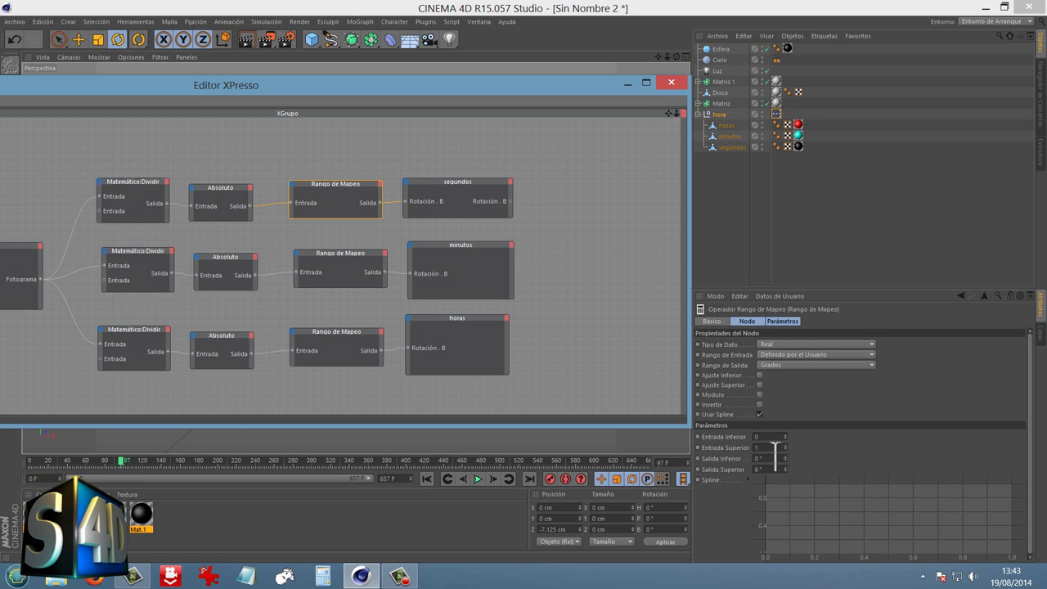
click(771, 446)
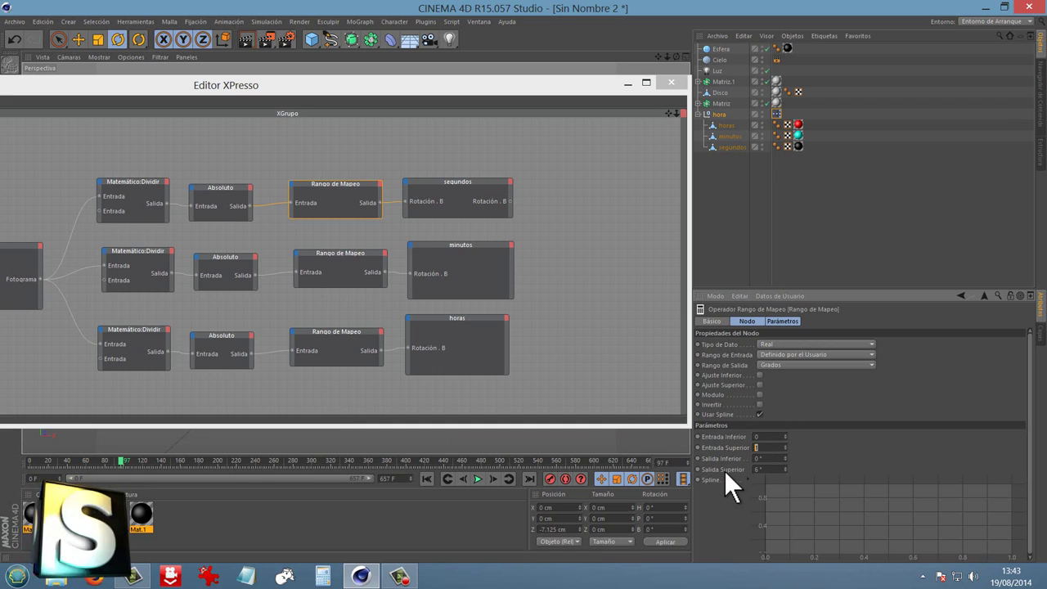
click(439, 248)
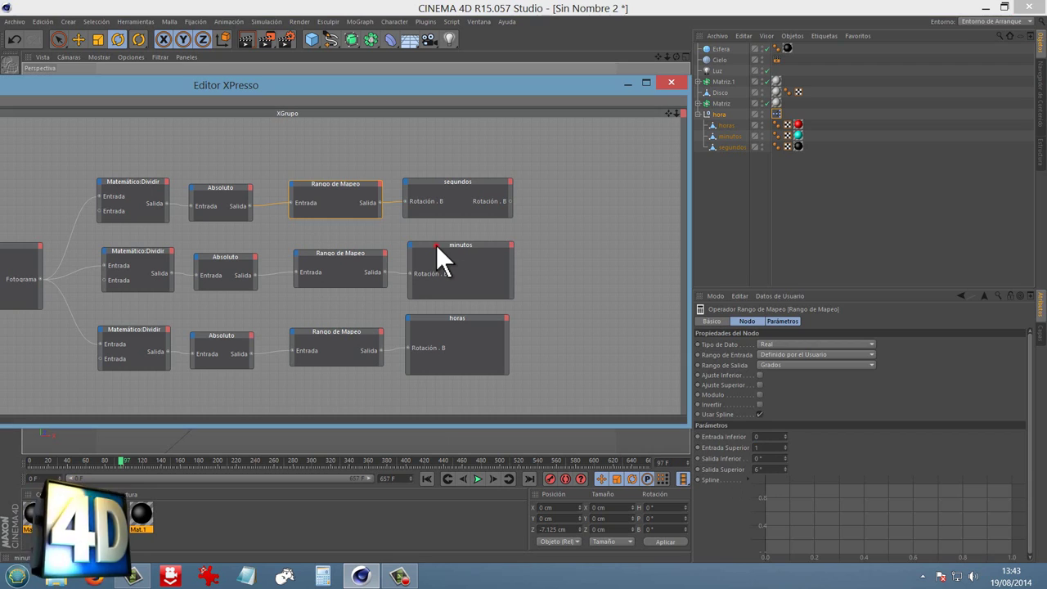
click(363, 253)
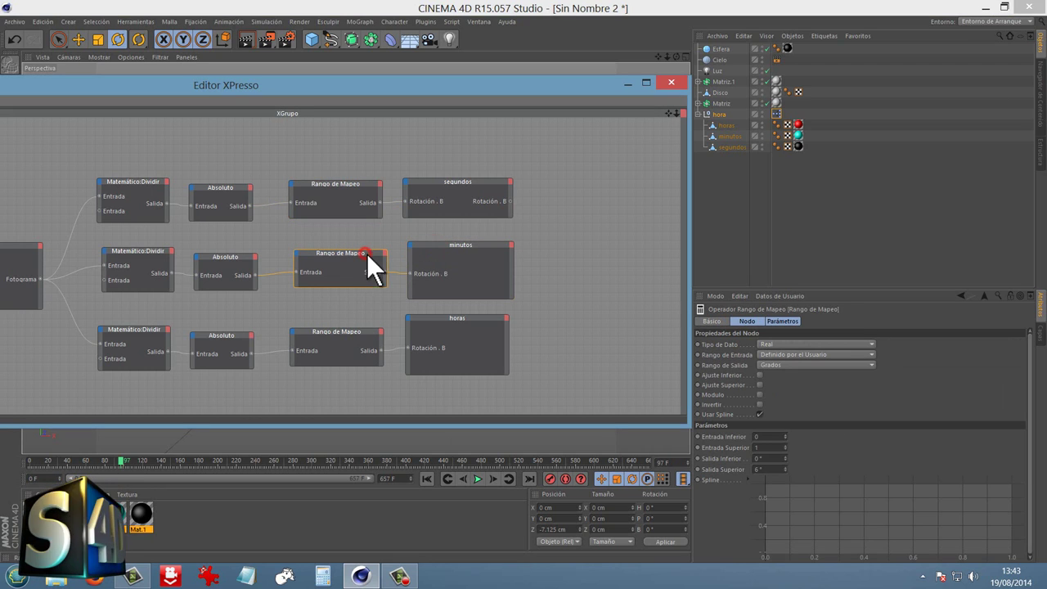
double_click(769, 448)
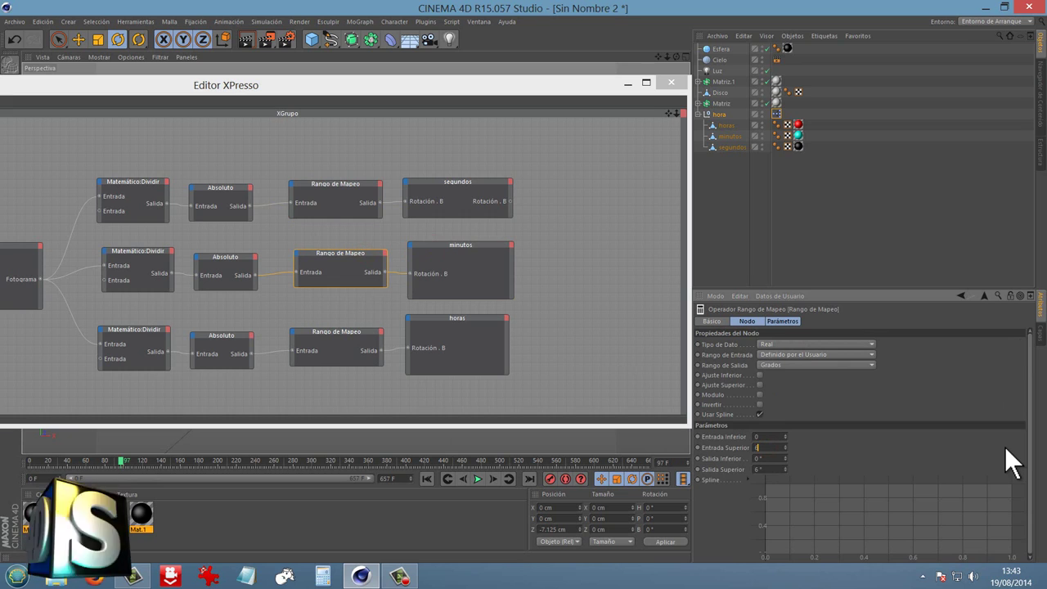
text(0)
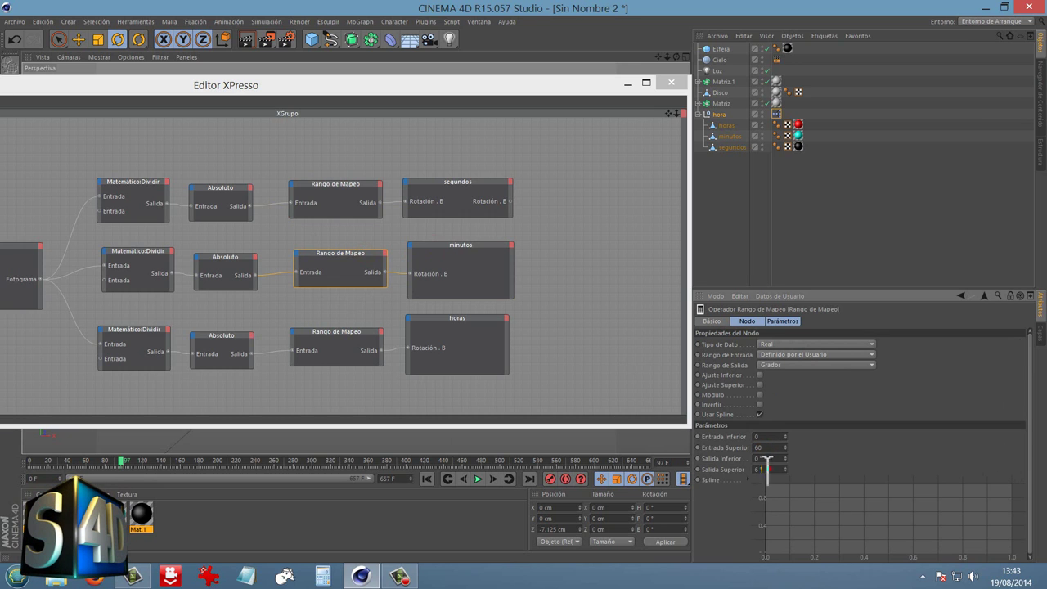
text(0)
key(Return)
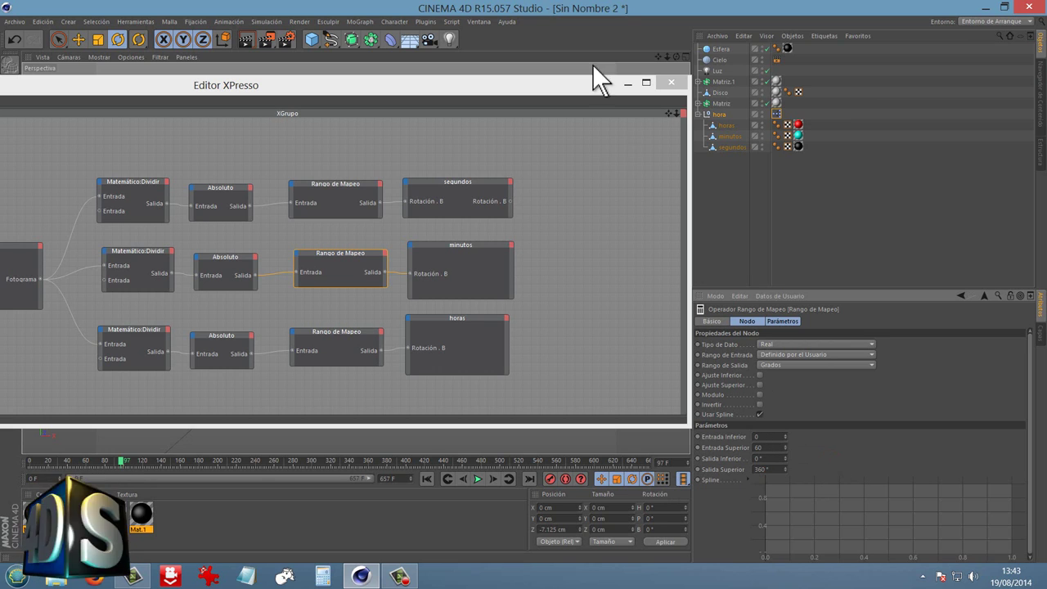
click(671, 83)
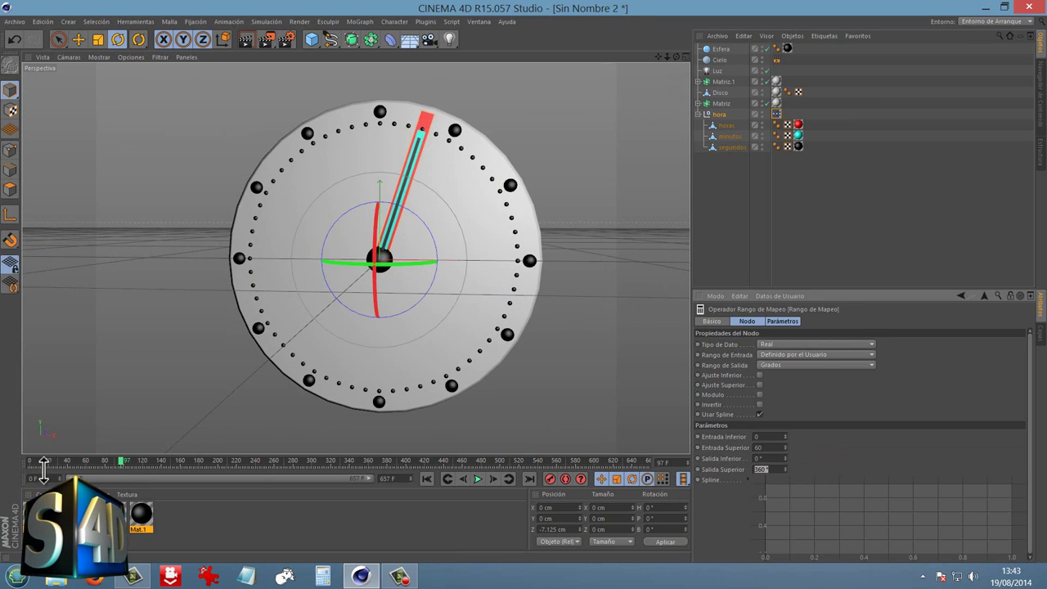
- Rewind to frame 0, reopen the XPresso graph and inspect the minutes chain nodes
mouse_move(44, 462)
mouse_down()
mouse_move(31, 460)
mouse_move(661, 468)
mouse_move(30, 459)
mouse_move(149, 477)
mouse_move(5, 455)
mouse_up()
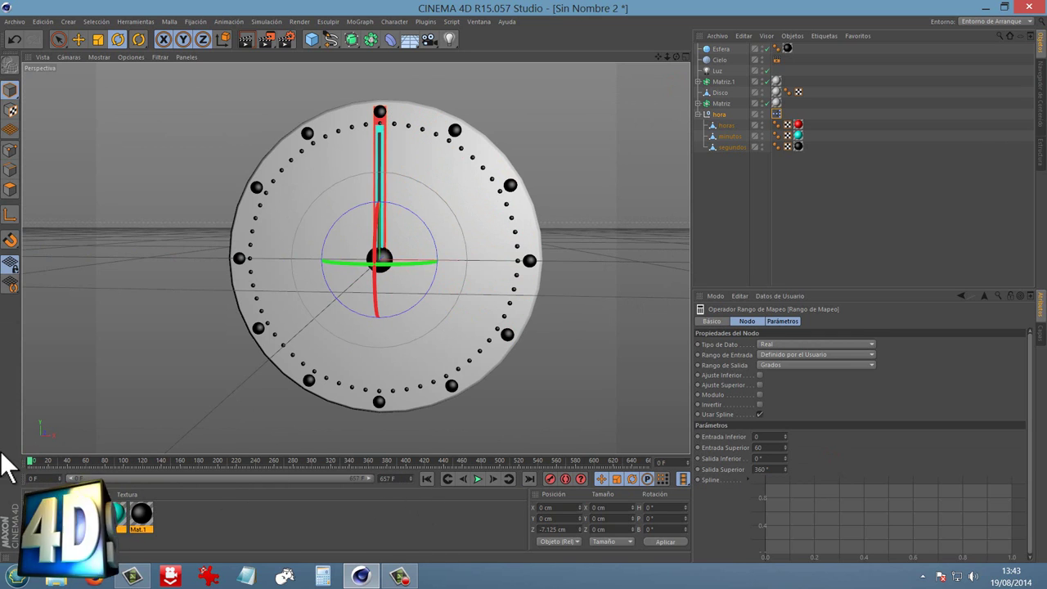
double_click(776, 115)
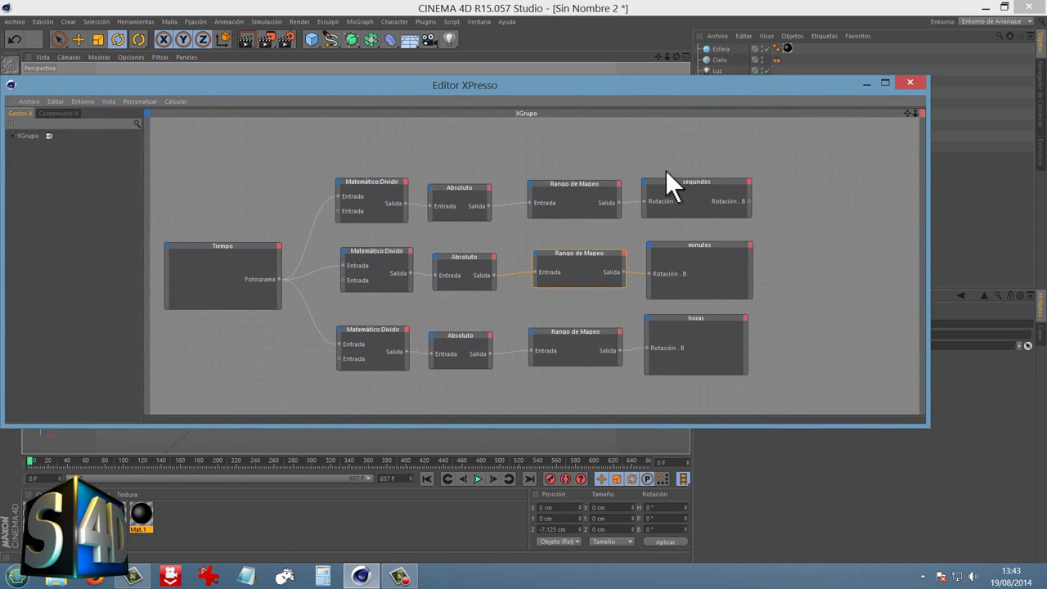
click(401, 252)
click(452, 256)
click(546, 252)
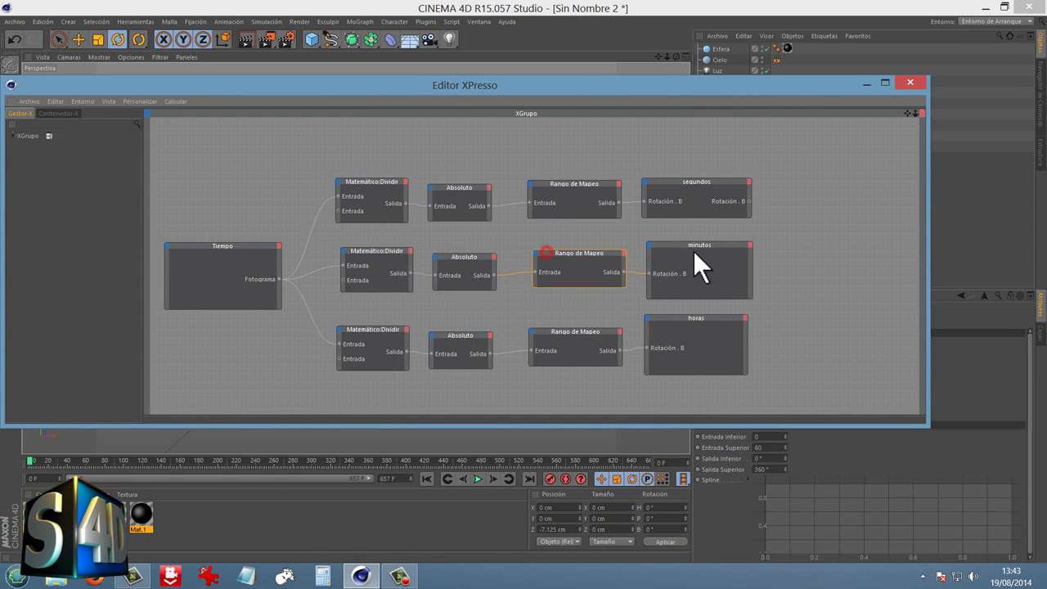
click(694, 251)
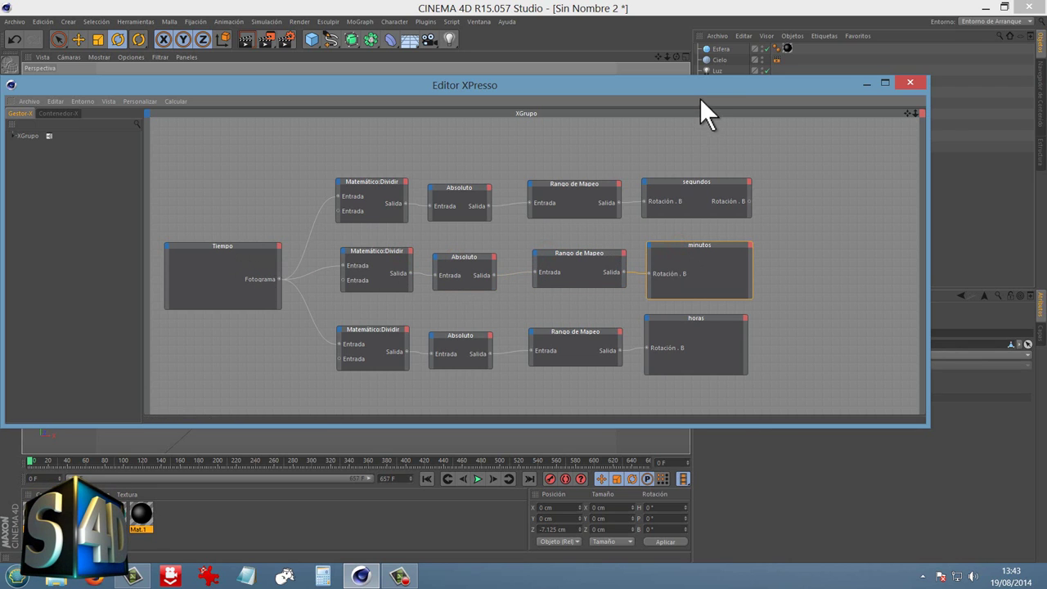
- Change the minutes Rango de Mapeo Entrada Superior from 60 to 1 and close the editor
drag(699, 88, 599, 65)
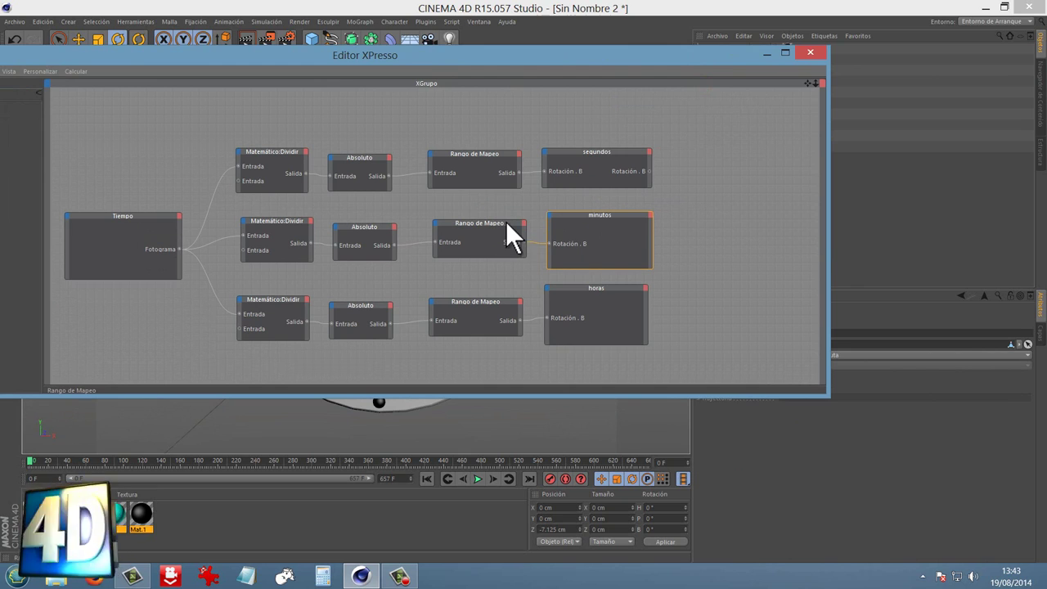
click(507, 225)
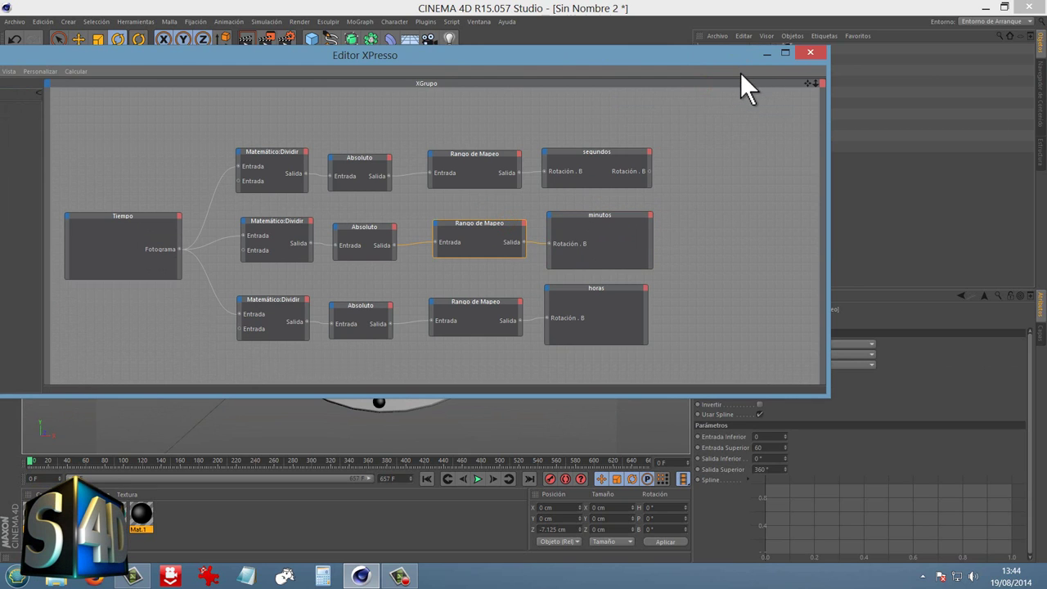
click(771, 447)
text(1)
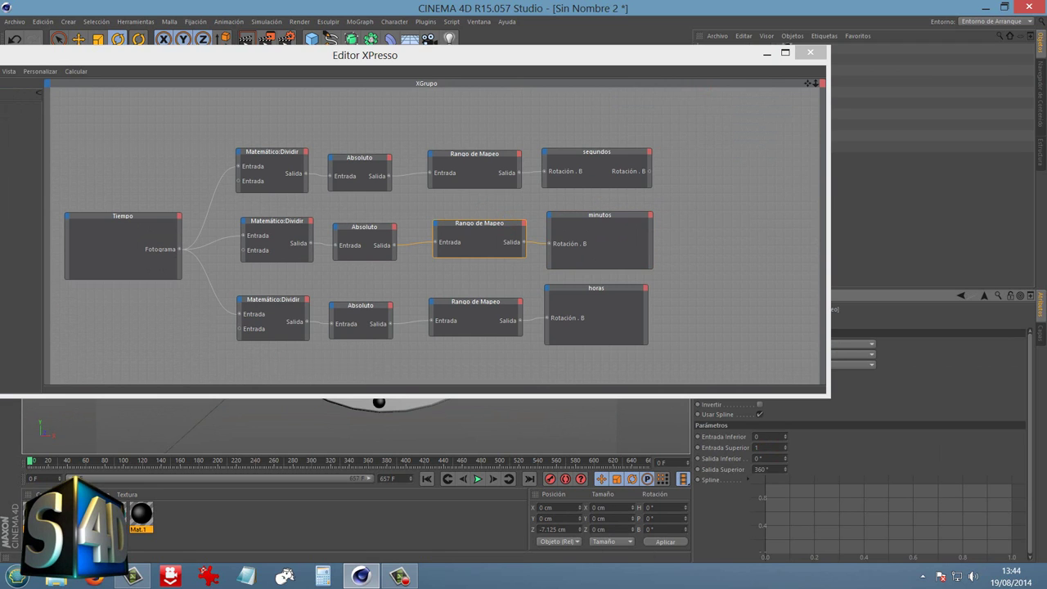
click(398, 576)
click(993, 523)
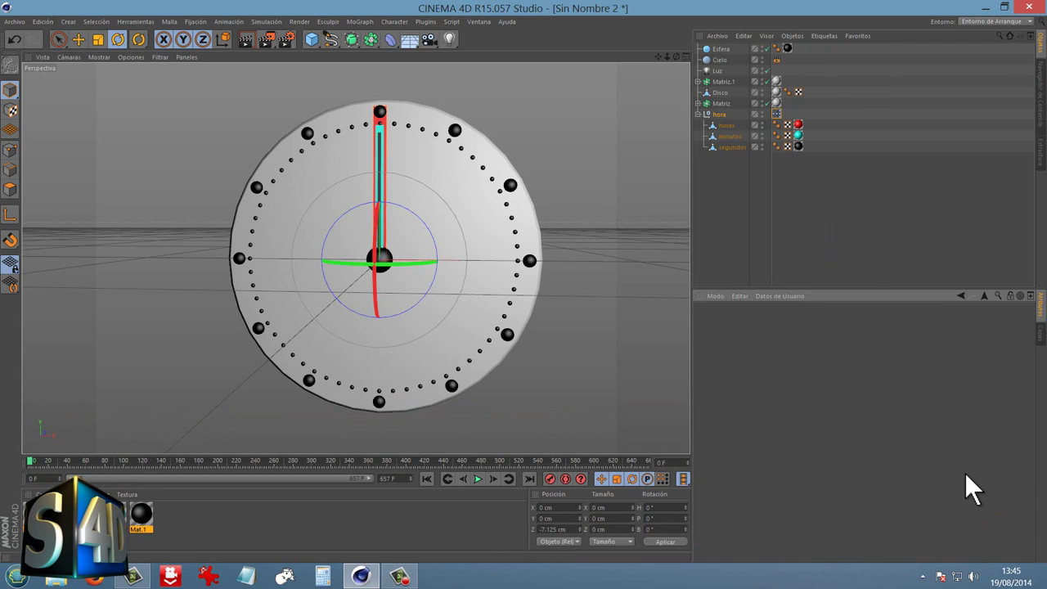
- Reopen the hora XPresso graph and set the minutes Rango de Mapeo Salida Superior to 6
double_click(776, 115)
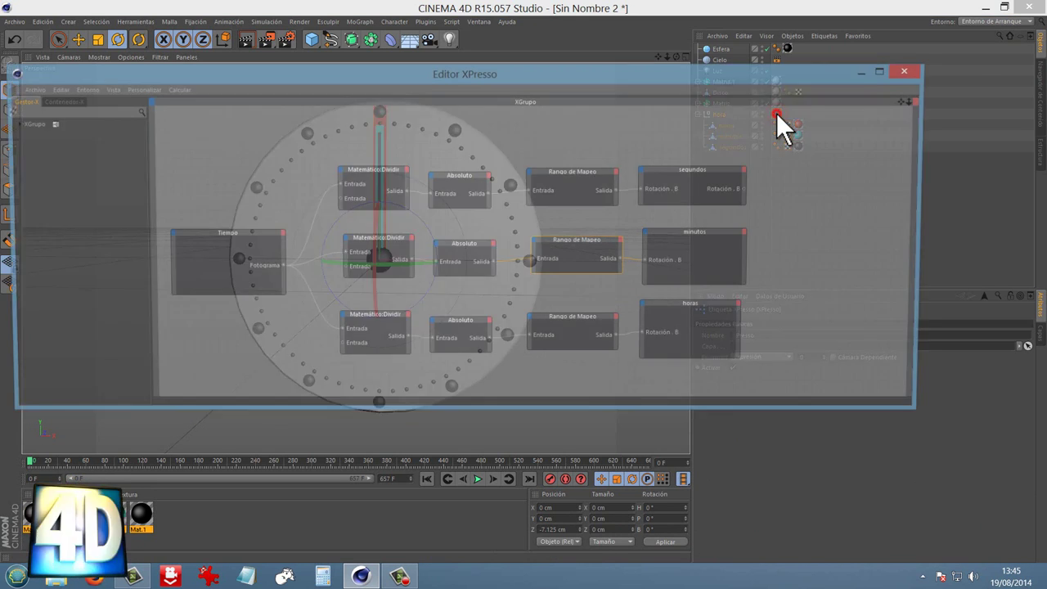
drag(681, 70, 491, 62)
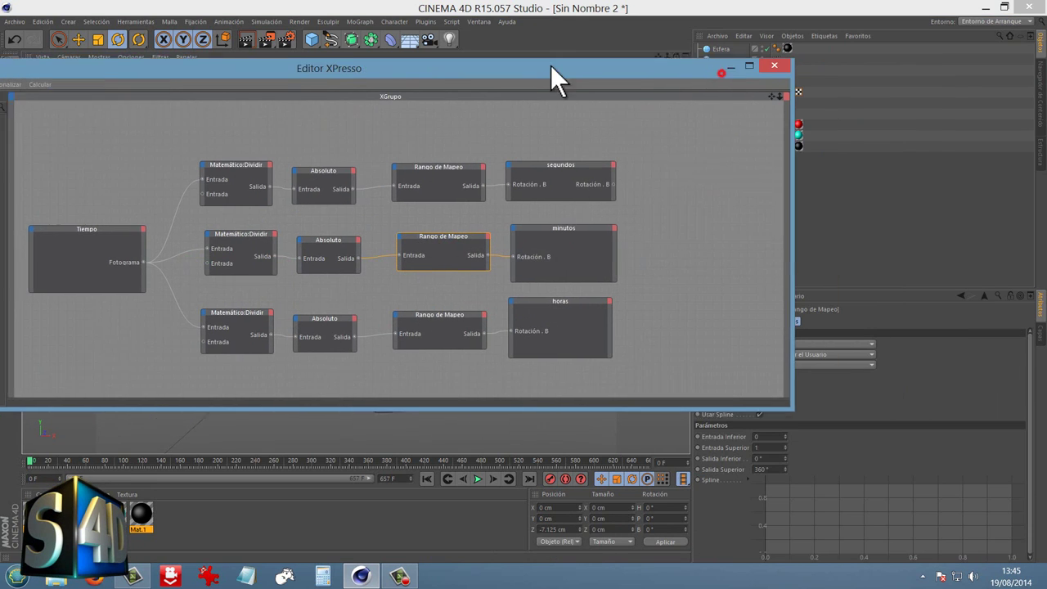
click(771, 469)
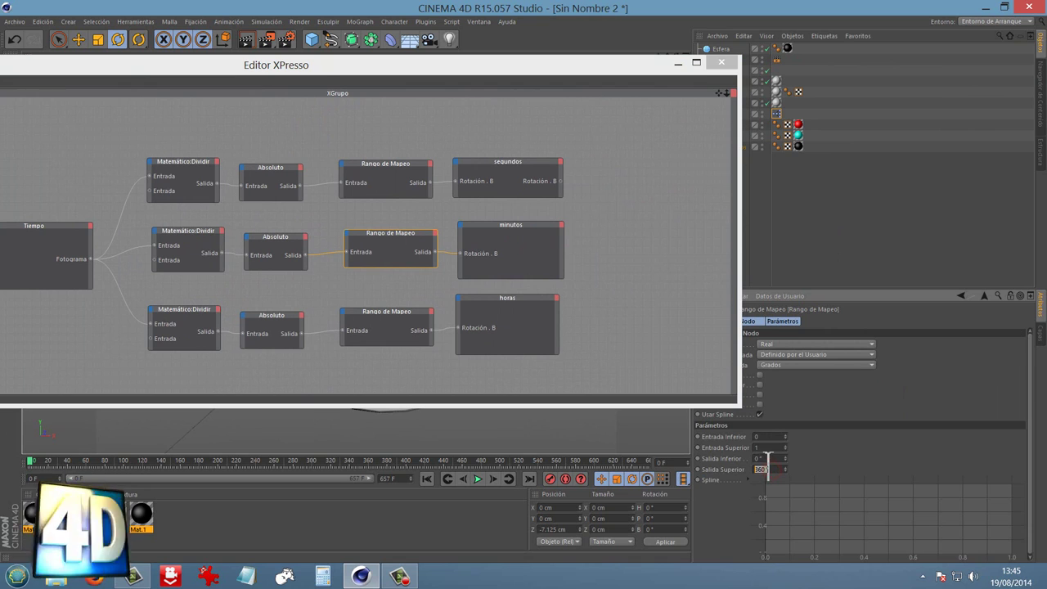
text(6)
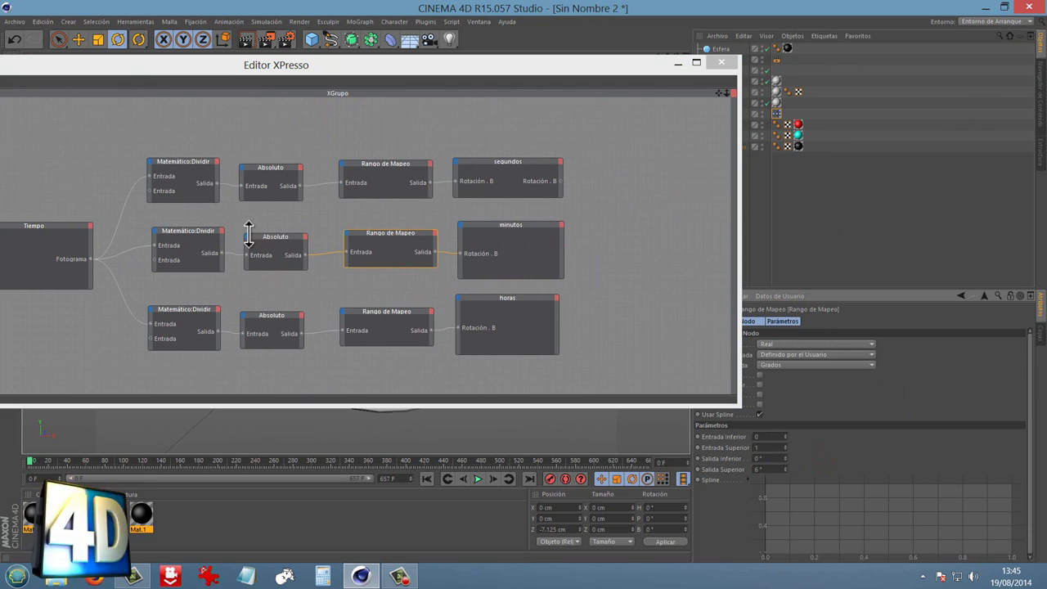
- Change the middle Matemático:Dividir divisor from 30 to 1800
click(181, 232)
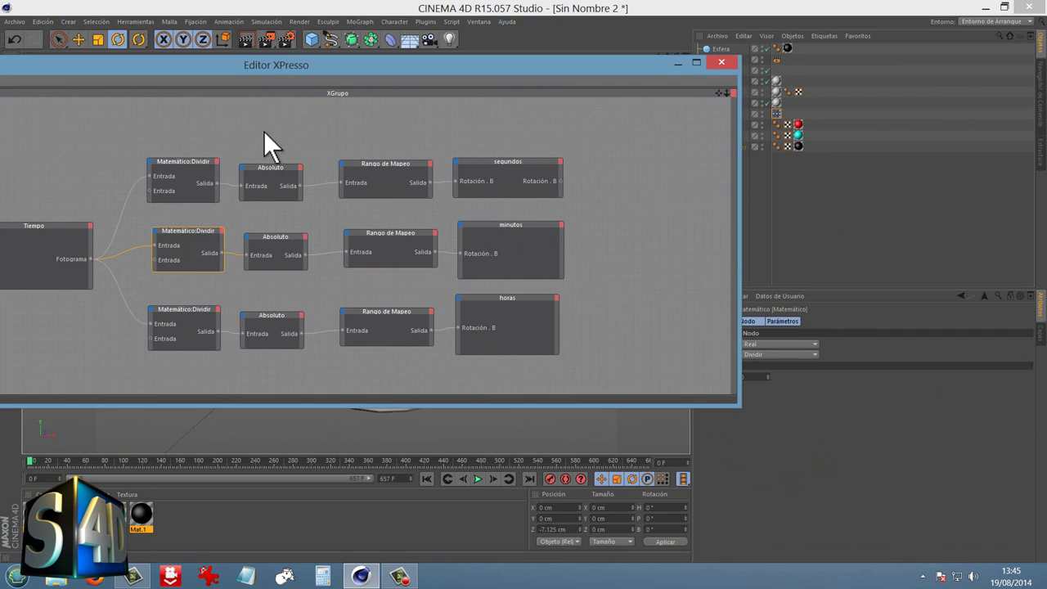
drag(187, 230, 178, 232)
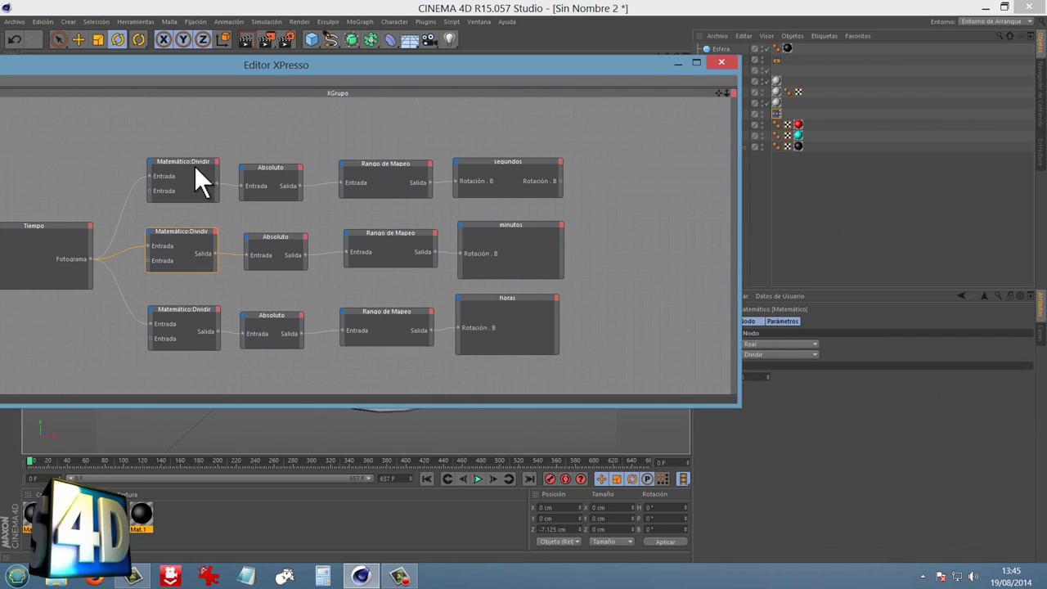
drag(546, 73, 519, 54)
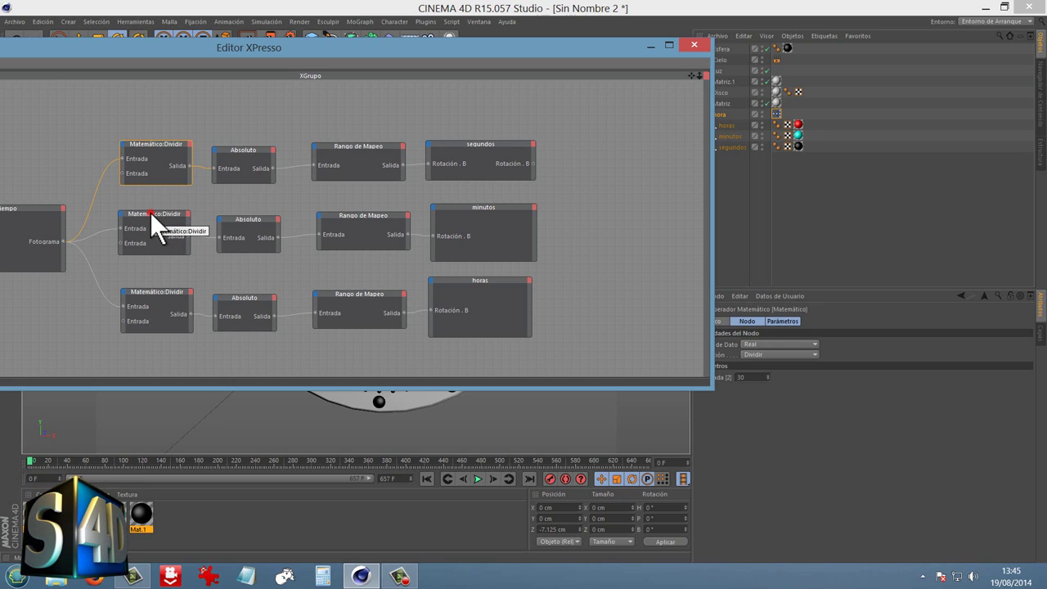
click(149, 211)
click(753, 377)
text(*60)
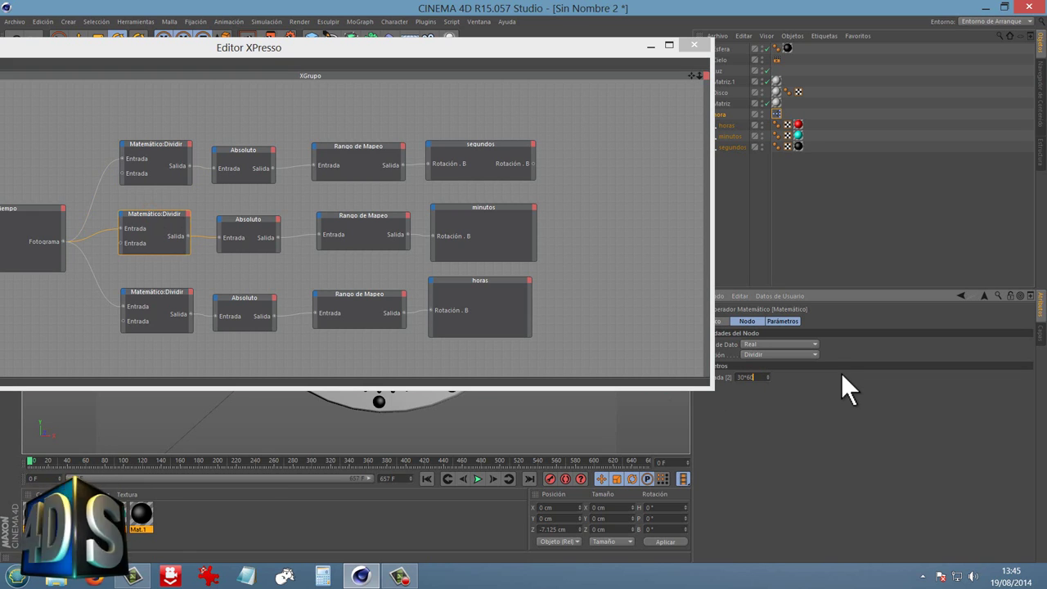
key(Return)
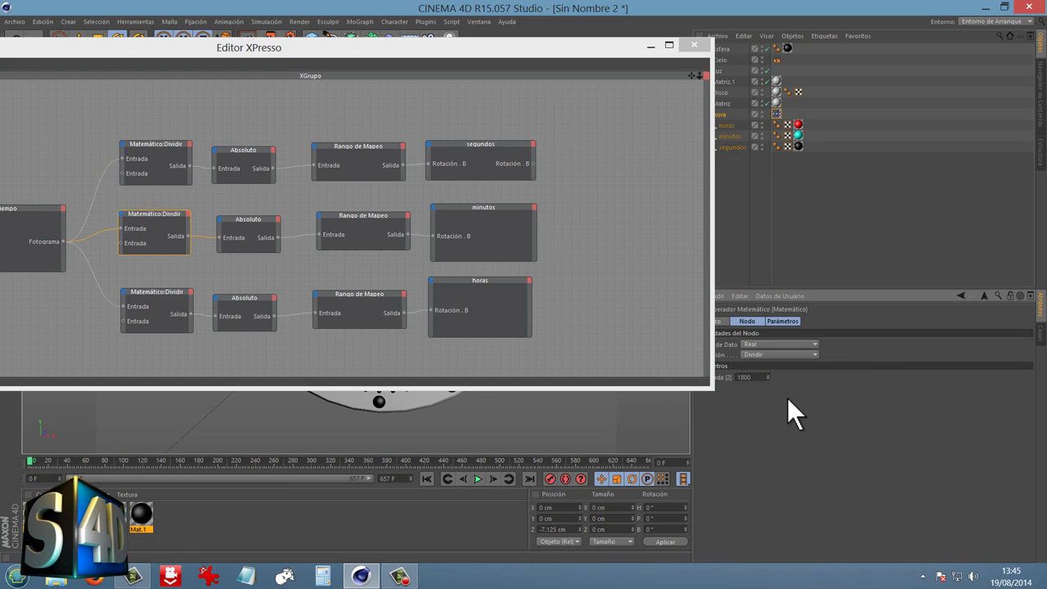
- Set the bottom Dividir divisor to 1800*60 (108000) and close the XPresso editor
click(151, 292)
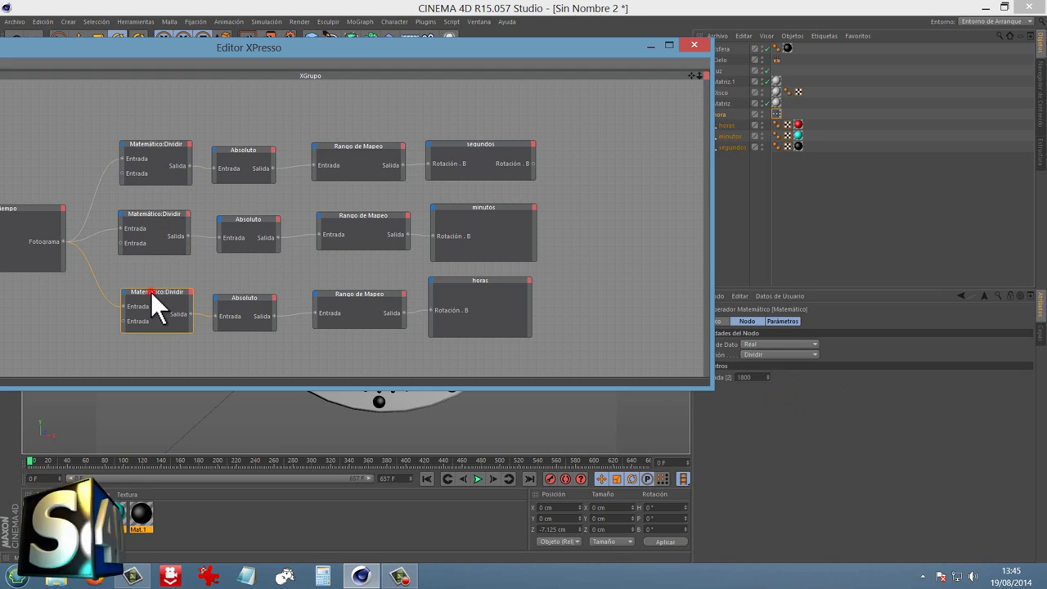
double_click(746, 377)
text(1800)
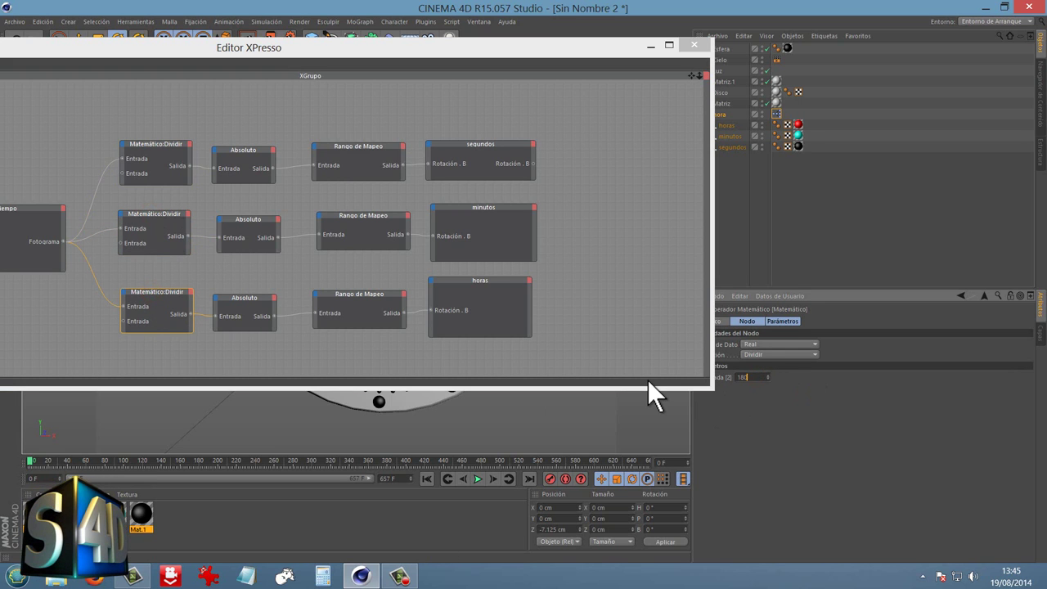
key(Return)
text(*60)
key(Return)
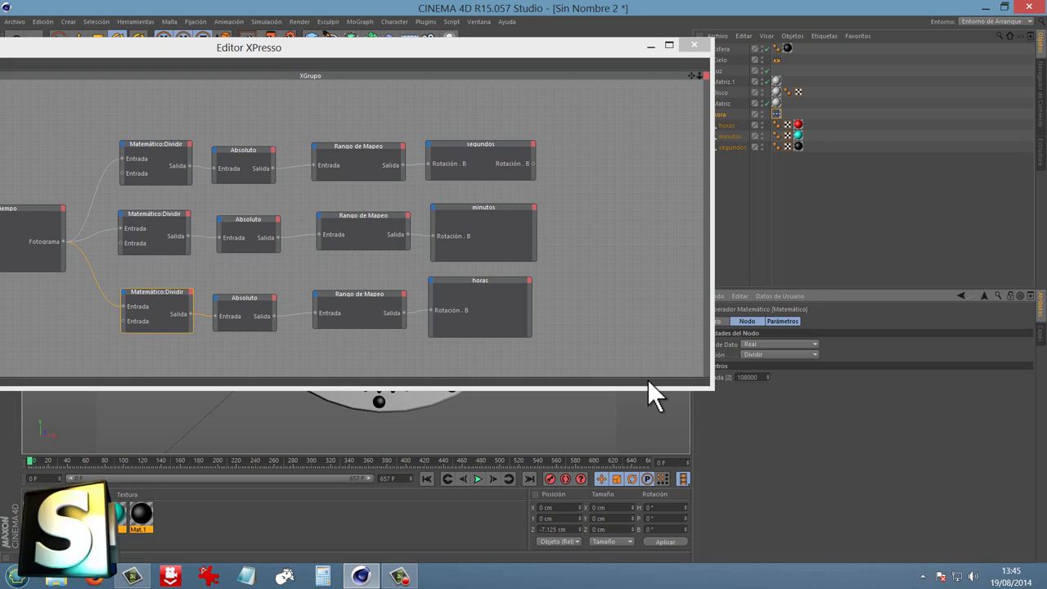
click(706, 48)
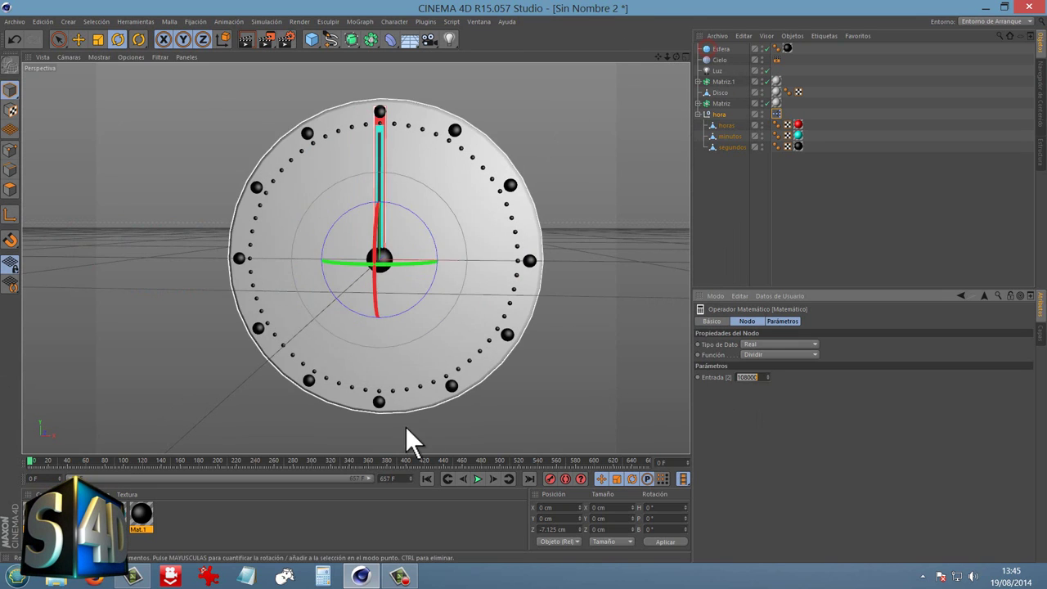
- Test playback, extend the scene end to 50000 frames, and scrub to watch the hands turn
click(478, 478)
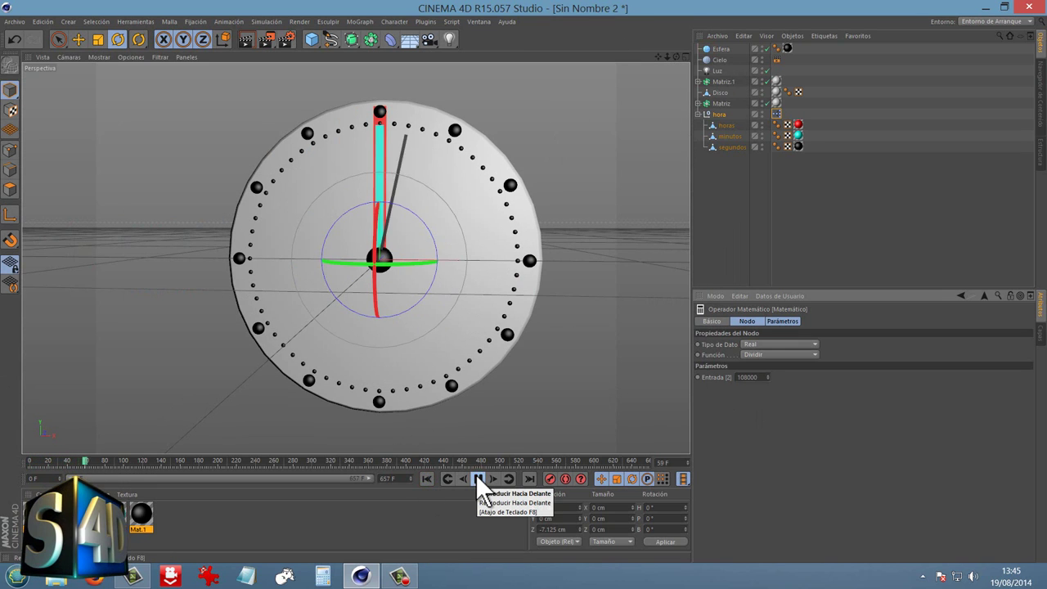
click(476, 477)
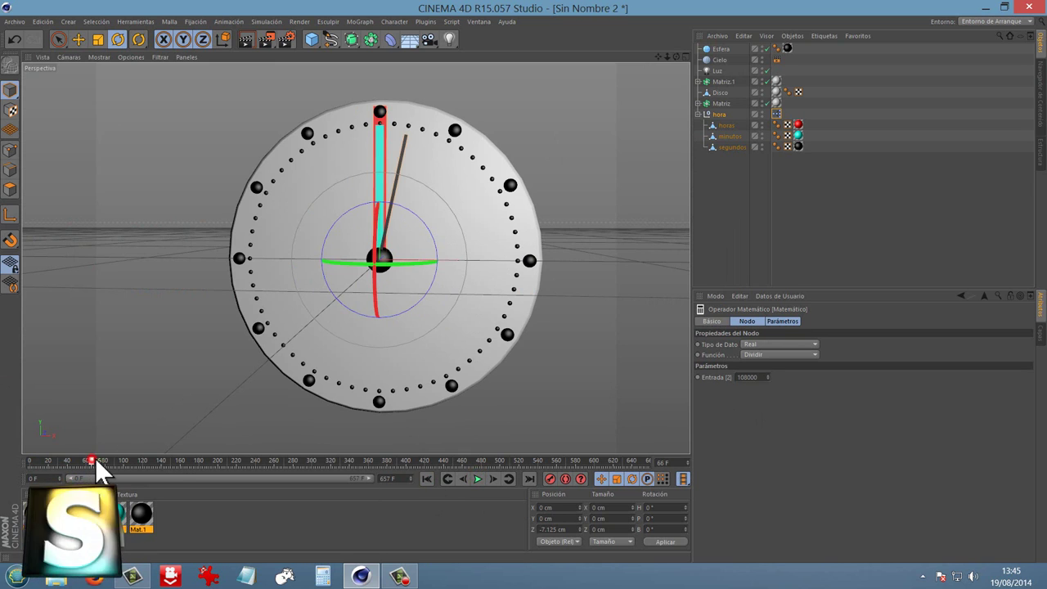
mouse_move(95, 457)
mouse_down()
mouse_move(292, 475)
mouse_move(596, 474)
mouse_move(647, 461)
mouse_up()
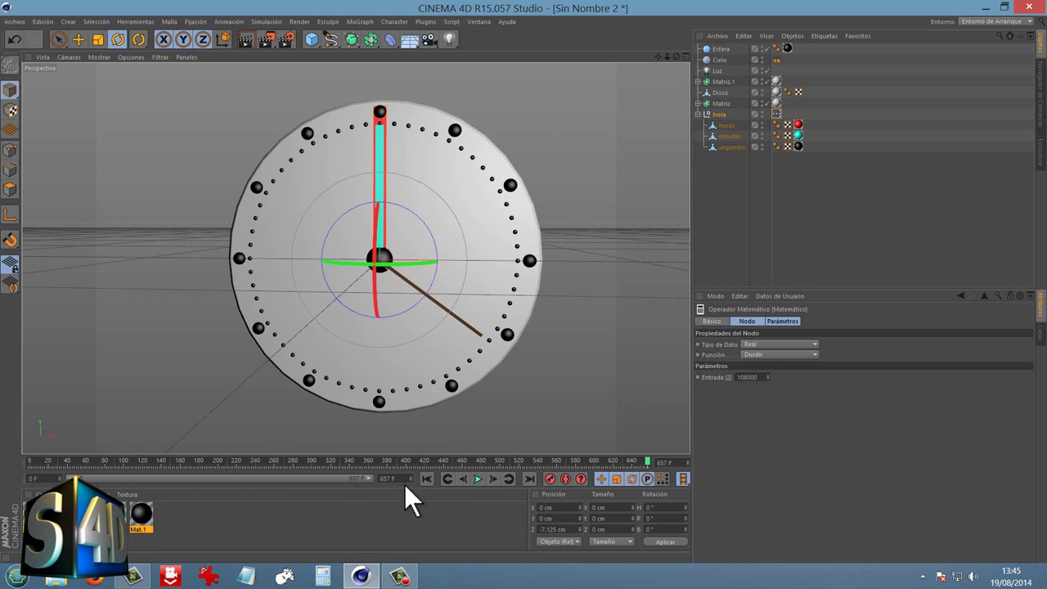
text(500)
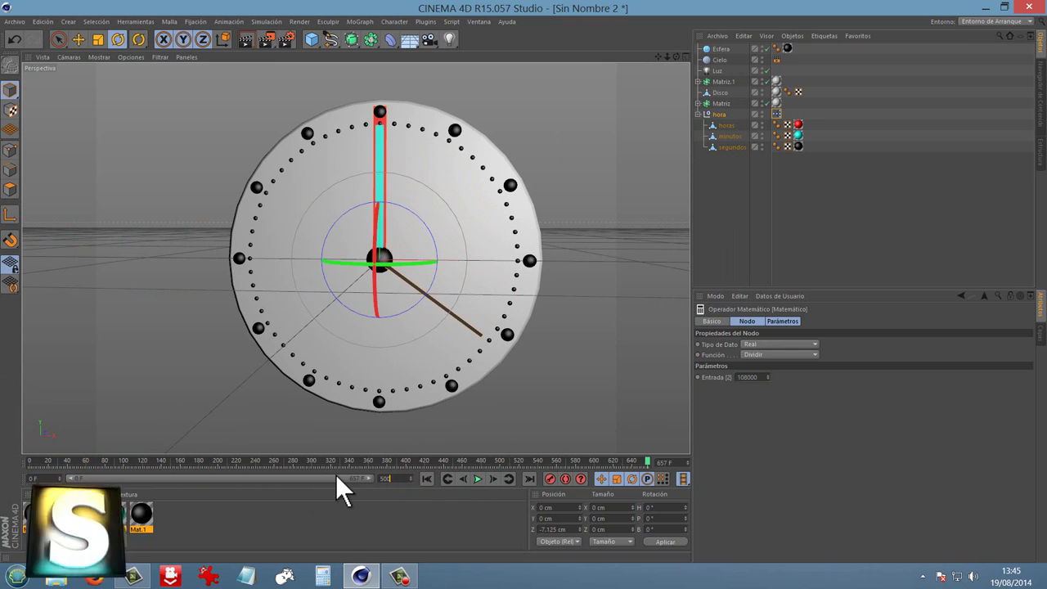
text(00)
key(Return)
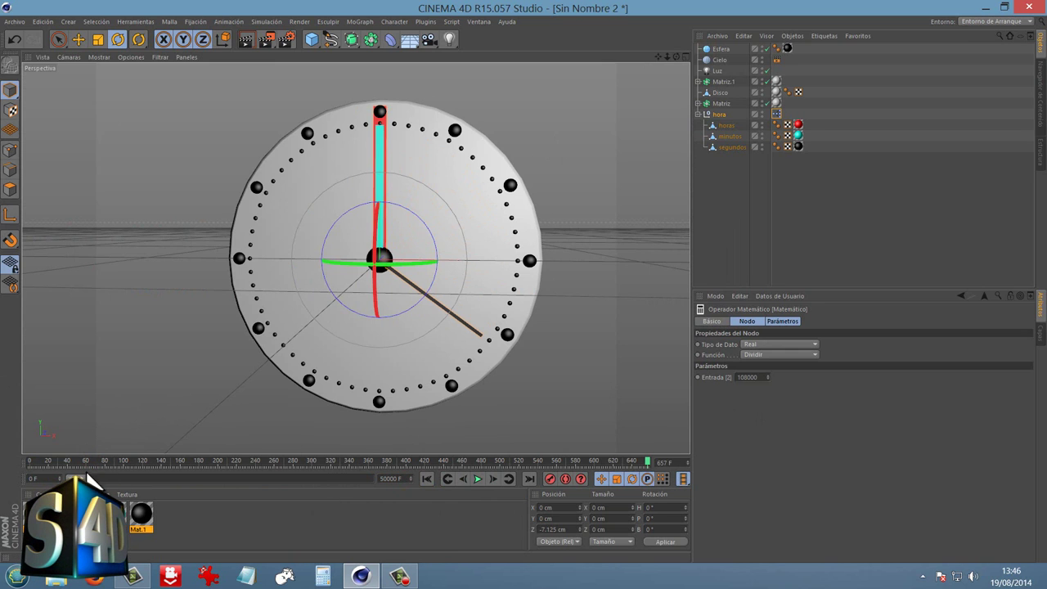
drag(116, 482, 381, 479)
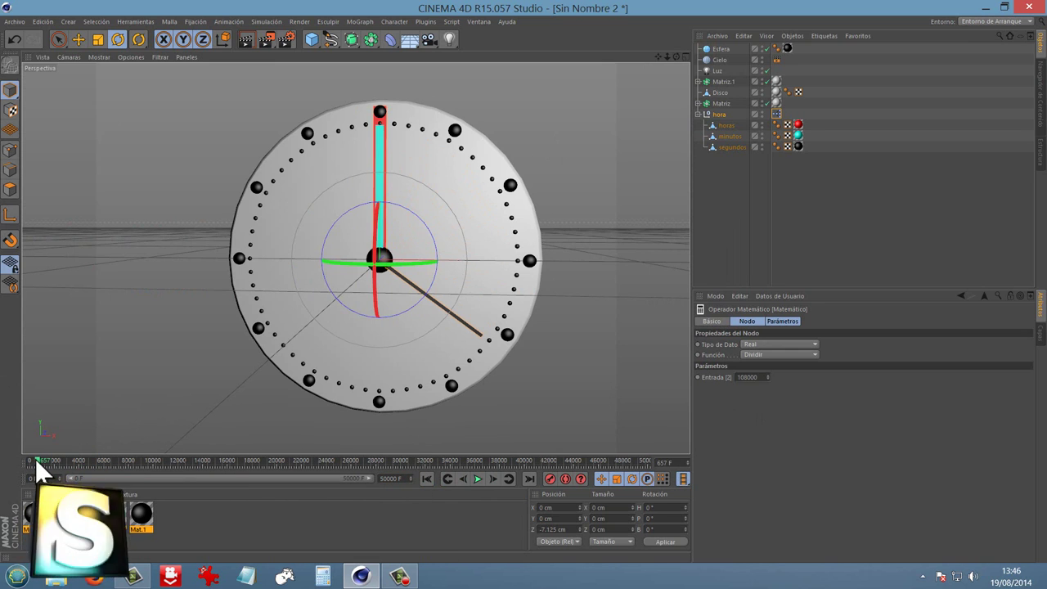
mouse_move(35, 463)
mouse_down()
mouse_move(65, 457)
mouse_move(31, 456)
mouse_move(55, 451)
mouse_move(69, 458)
mouse_up()
mouse_move(75, 450)
mouse_down()
mouse_move(189, 441)
mouse_move(651, 452)
mouse_up()
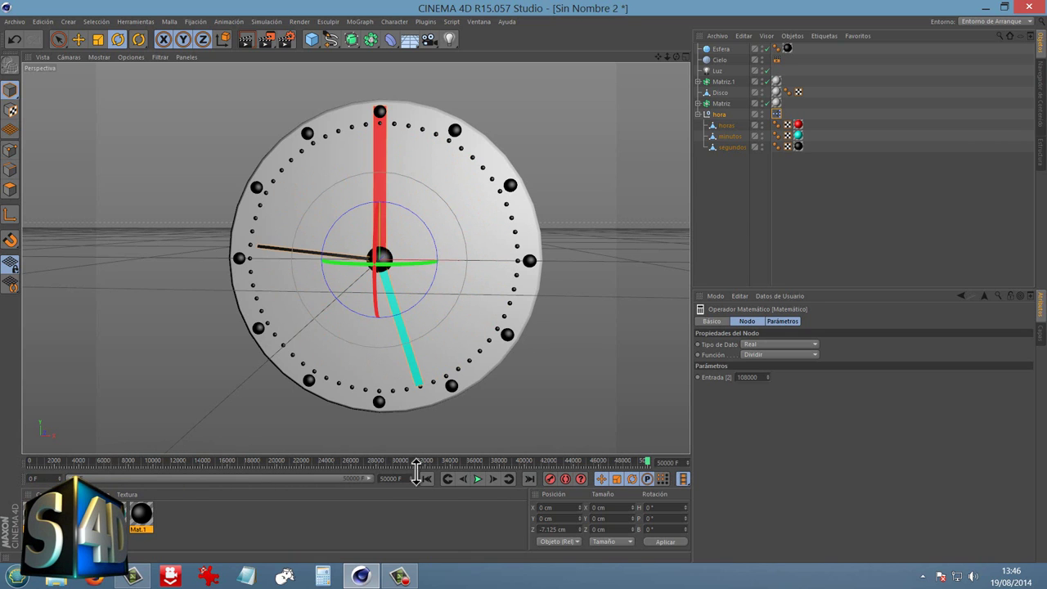
- Raise the scene end to 500000 frames, set the preview range to 286654, and scrub back to frame 0
click(411, 478)
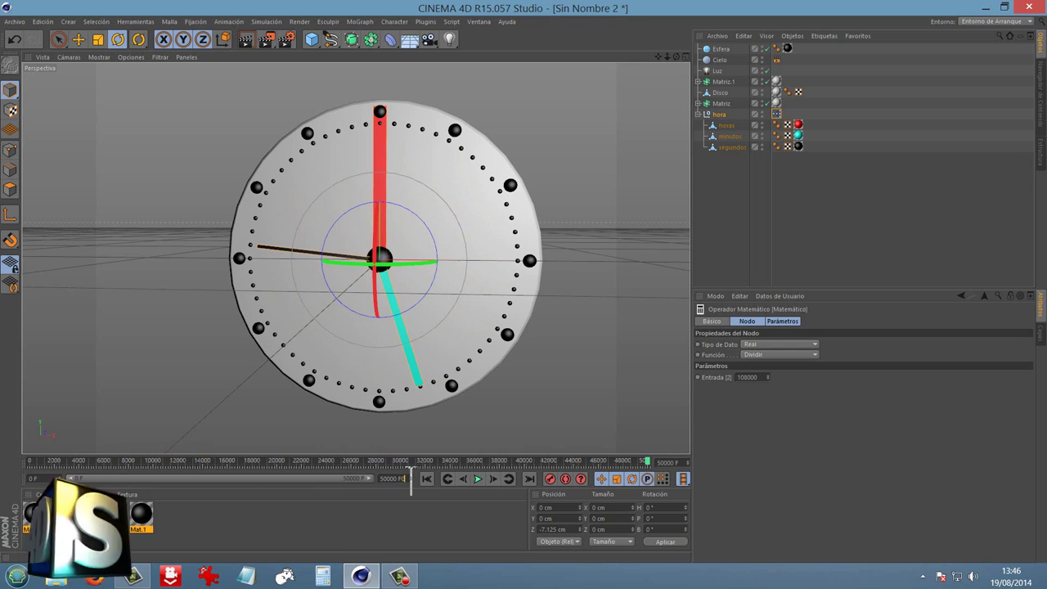
text(0)
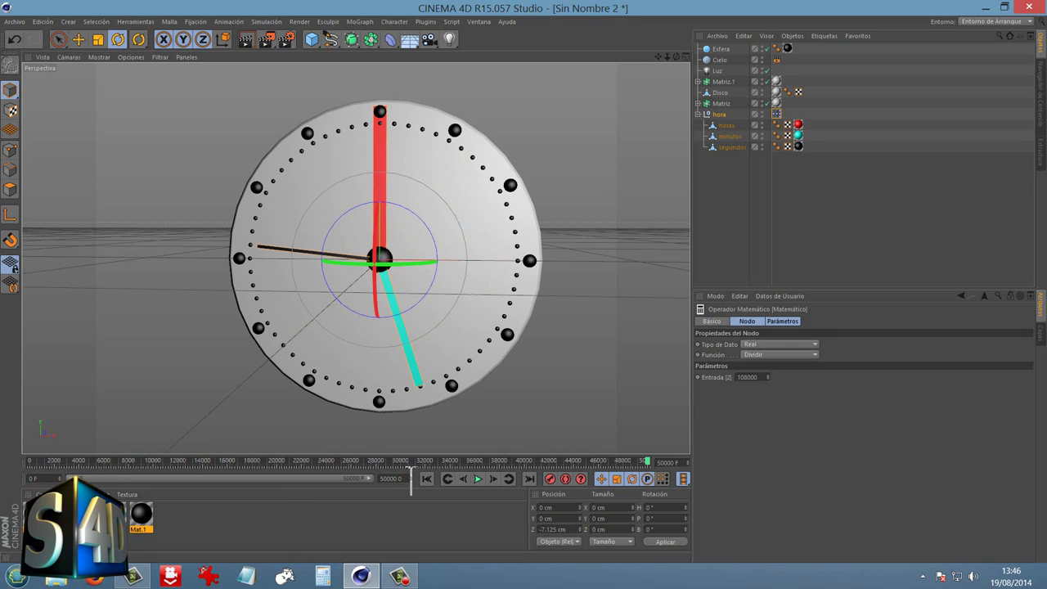
text(0)
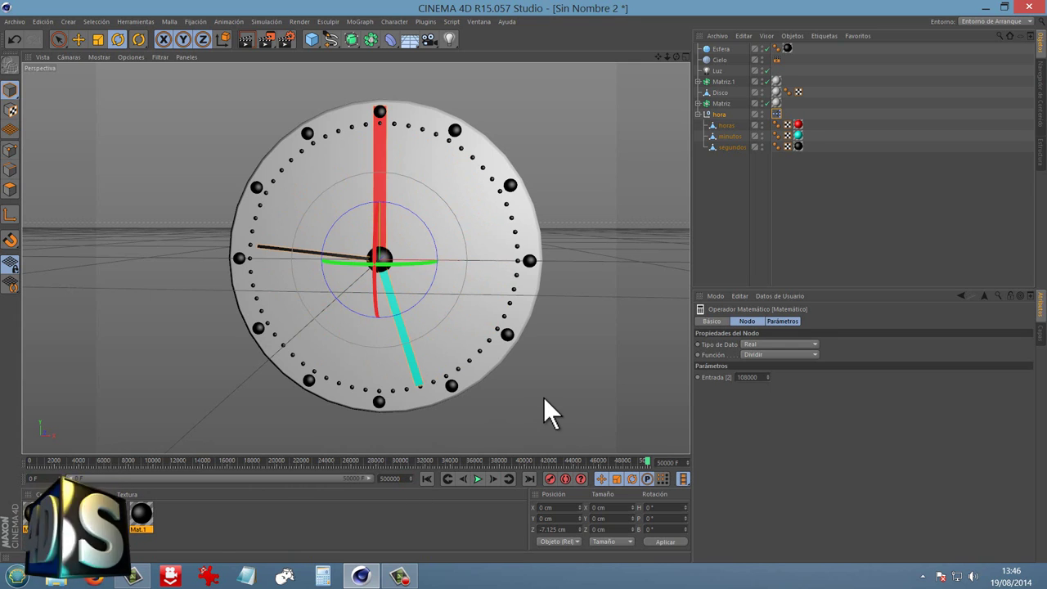
key(Return)
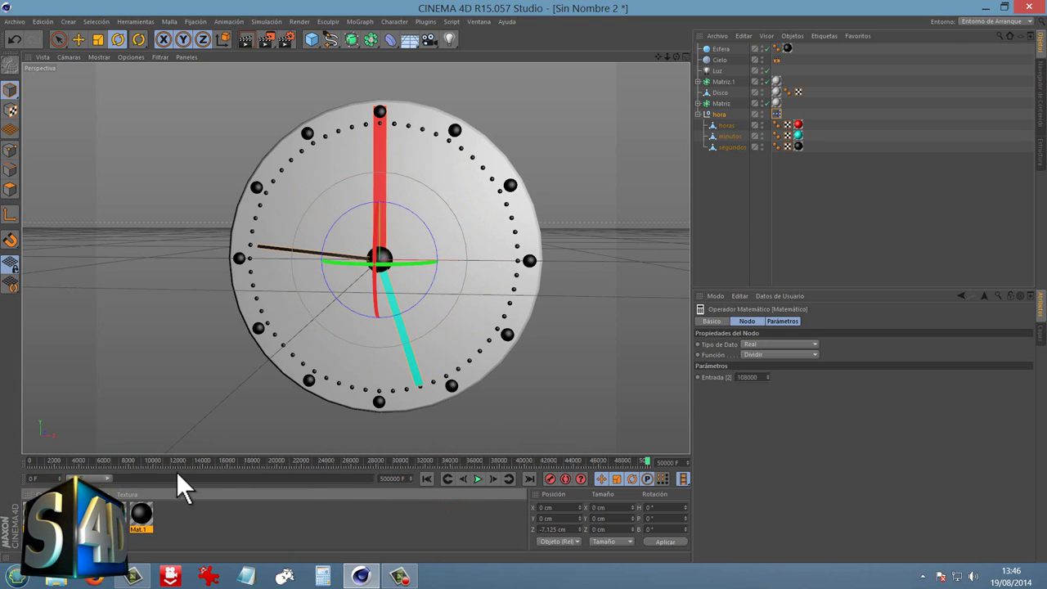
drag(110, 479, 335, 478)
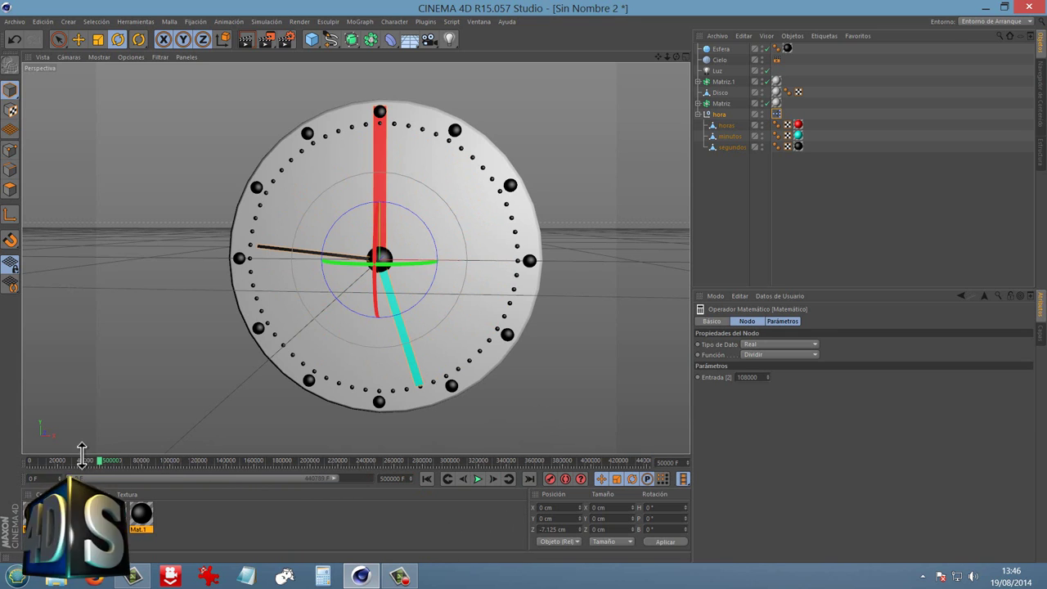
mouse_move(82, 460)
mouse_down()
mouse_move(186, 458)
mouse_move(13, 459)
mouse_move(334, 458)
mouse_up()
drag(271, 459, 30, 460)
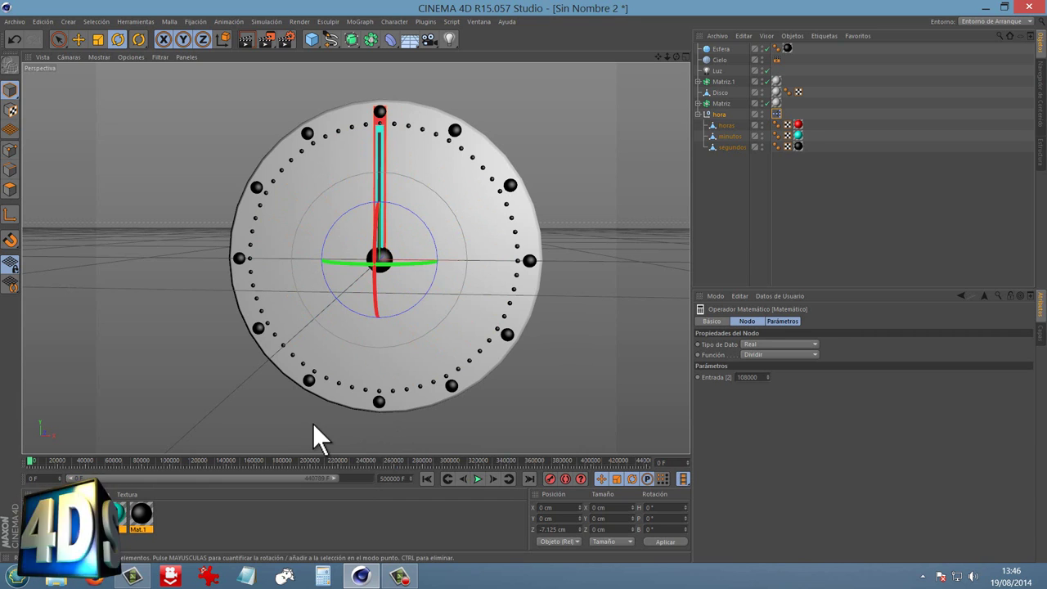
drag(329, 477, 246, 478)
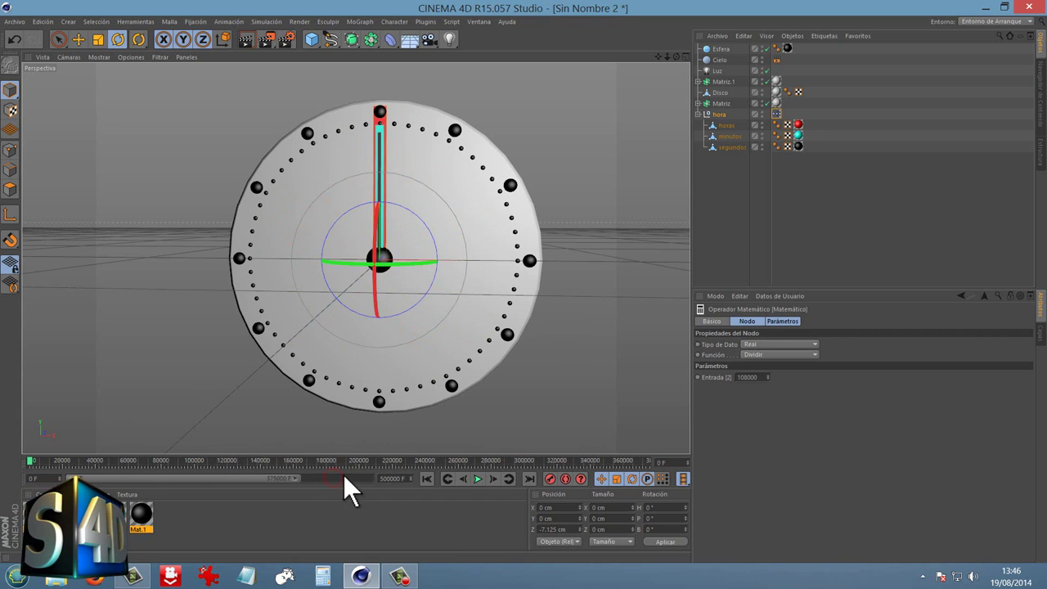
mouse_move(33, 459)
mouse_down()
mouse_move(490, 470)
mouse_move(25, 463)
mouse_up()
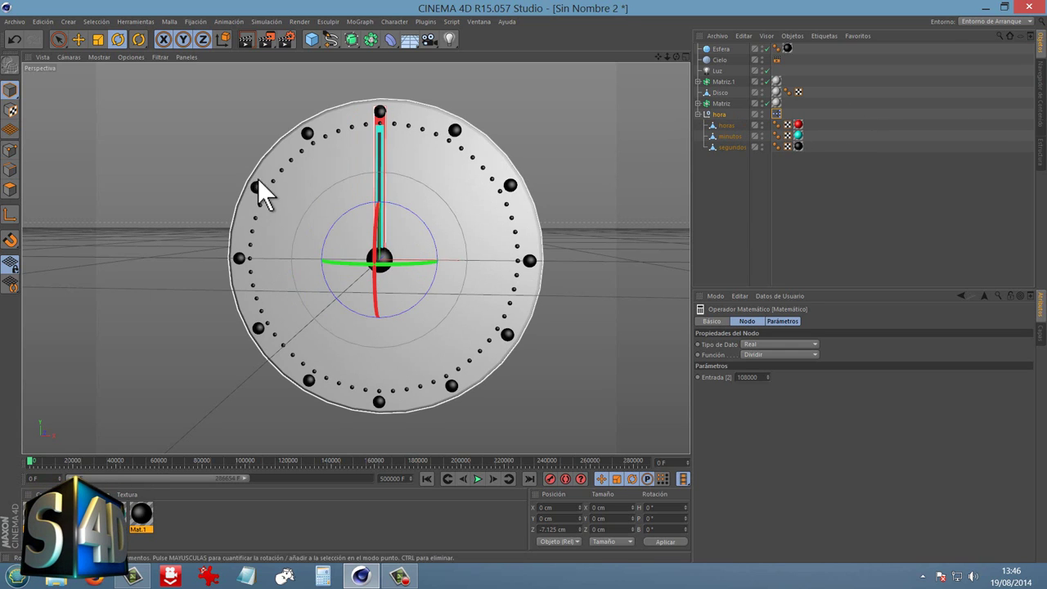
- Play and pause the clock animation, then scrub the timeline to check the hands
click(476, 479)
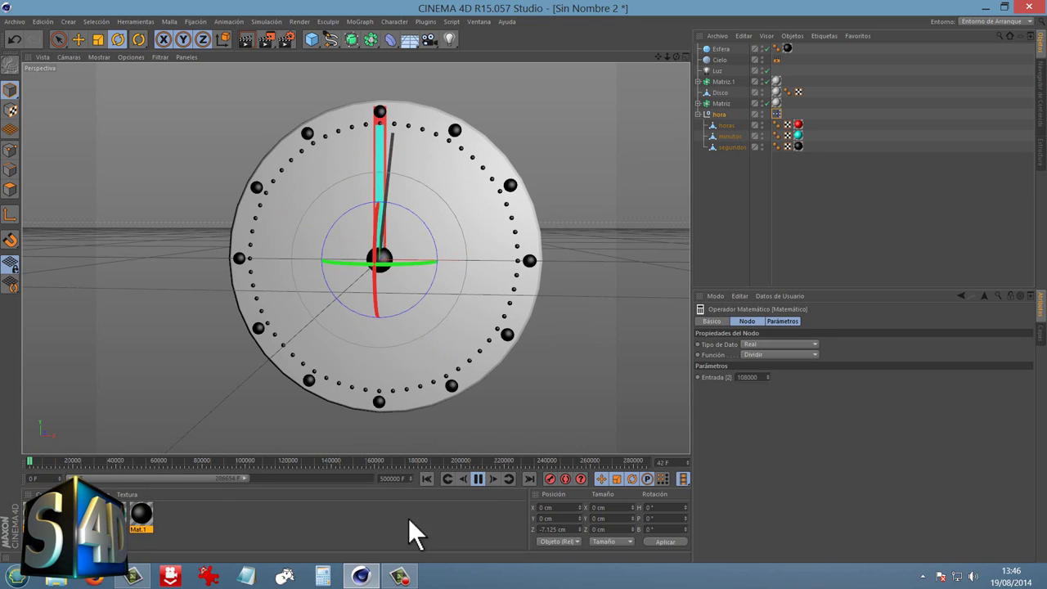
click(477, 478)
mouse_move(38, 460)
mouse_down()
mouse_move(389, 477)
mouse_move(31, 463)
mouse_up()
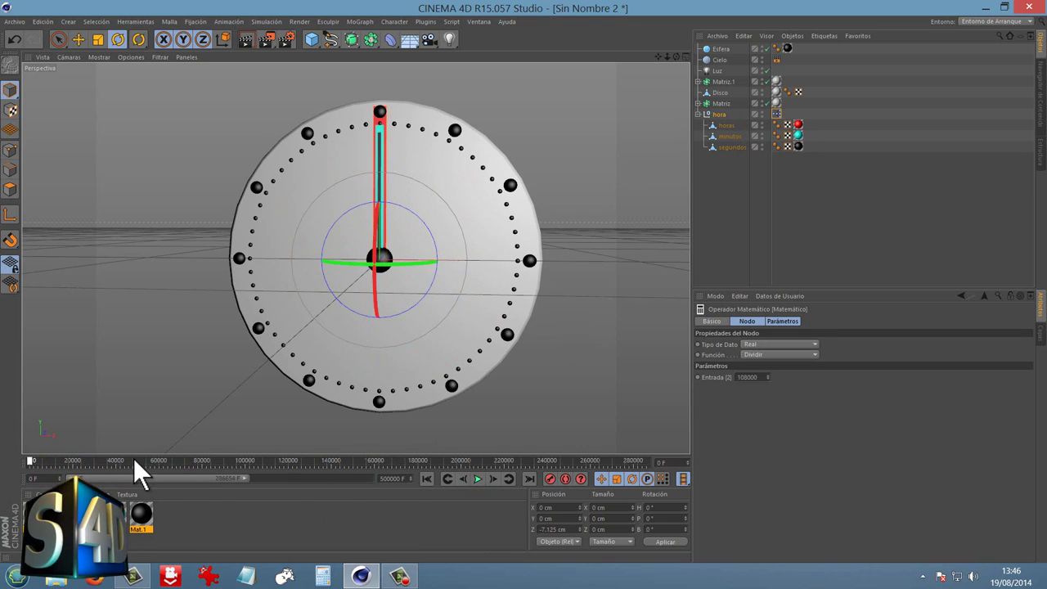
- Select the hora null to show its time multiplication factor of 44, and open the Ventana menu
click(736, 193)
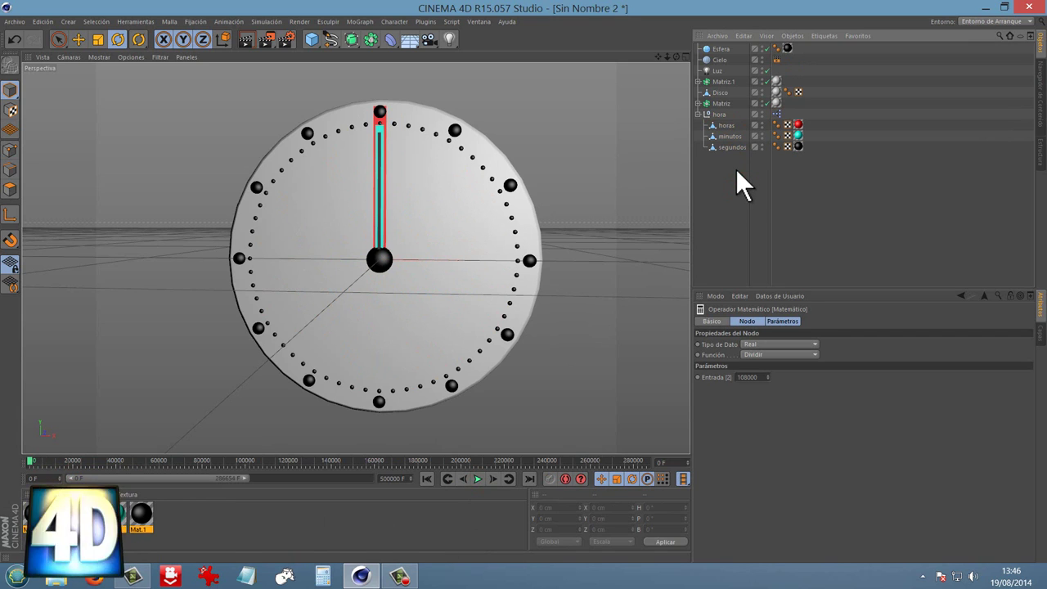
click(716, 113)
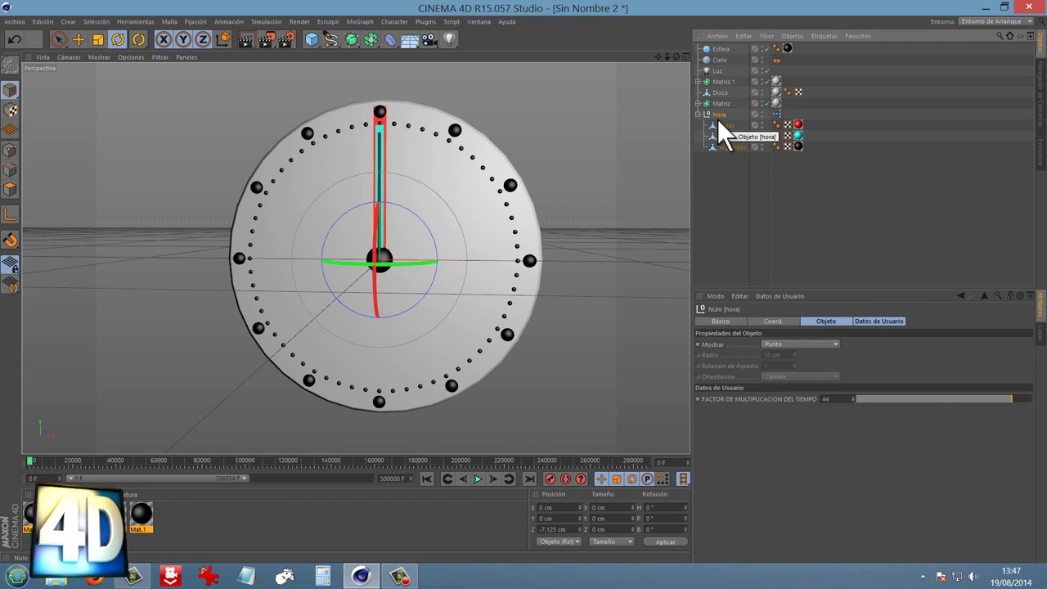
click(478, 22)
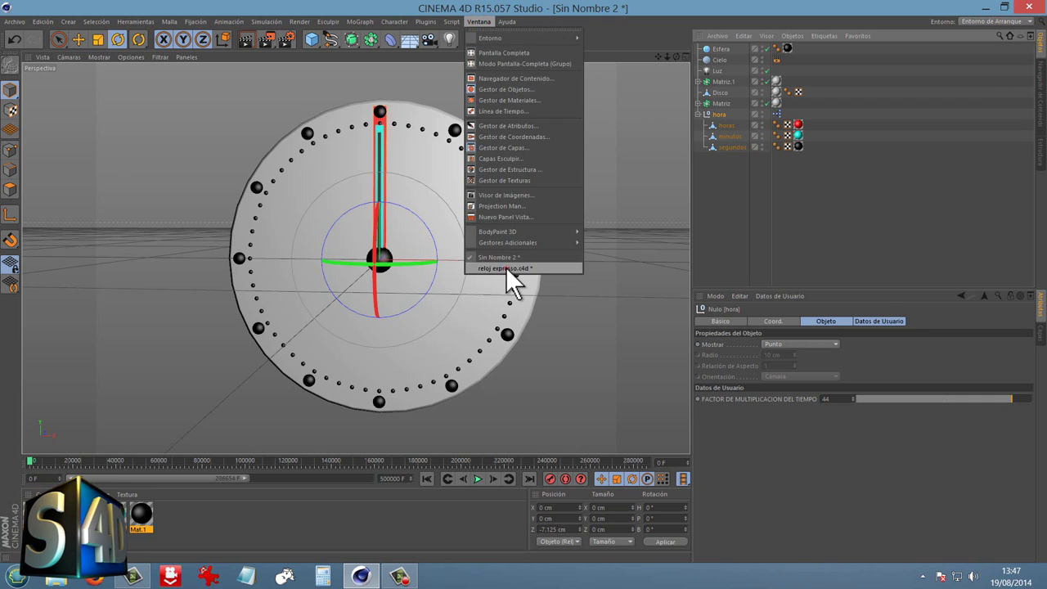
- Switch to reloj expresso.c4d and test-play its clock, returning to frame 0
click(505, 267)
mouse_move(41, 460)
mouse_down()
mouse_move(557, 461)
mouse_move(27, 458)
mouse_move(659, 458)
mouse_move(28, 460)
mouse_up()
click(477, 479)
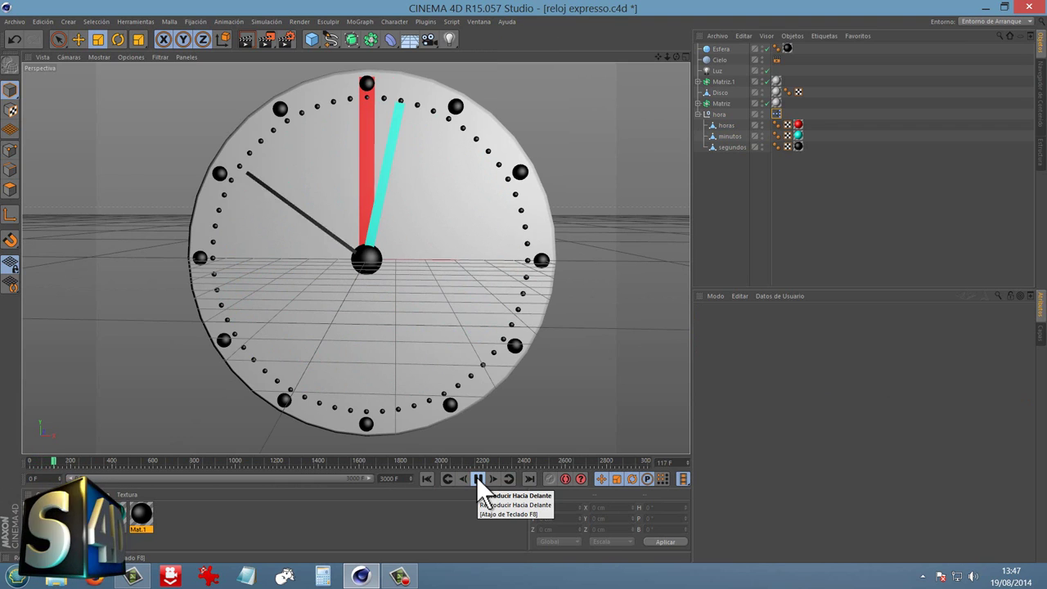
click(477, 479)
drag(56, 463, 12, 466)
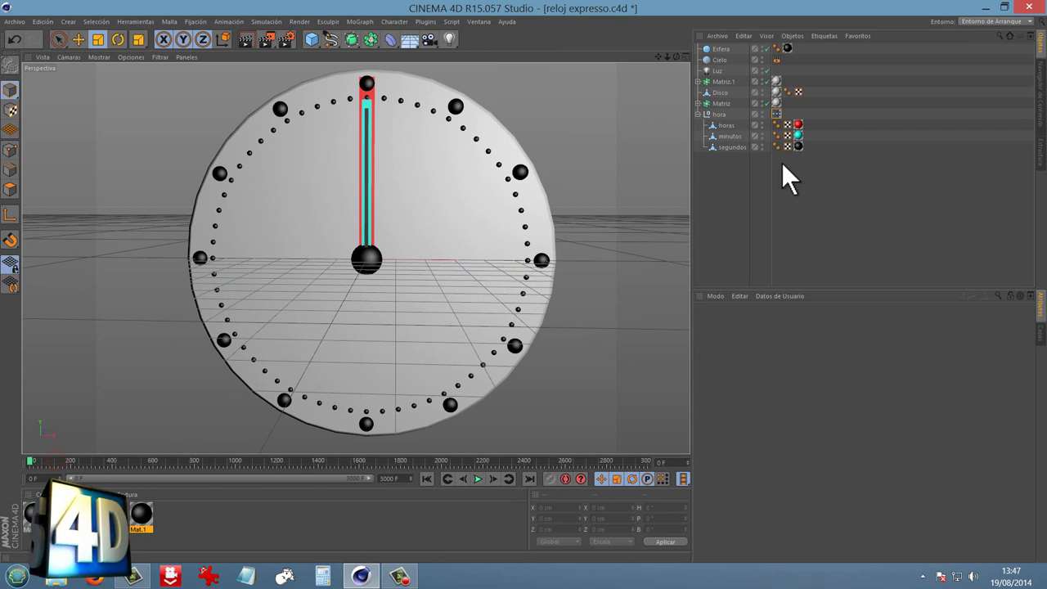
- Select the hora null for comparison, then switch back to the Sin Nombre 2 scene
click(720, 114)
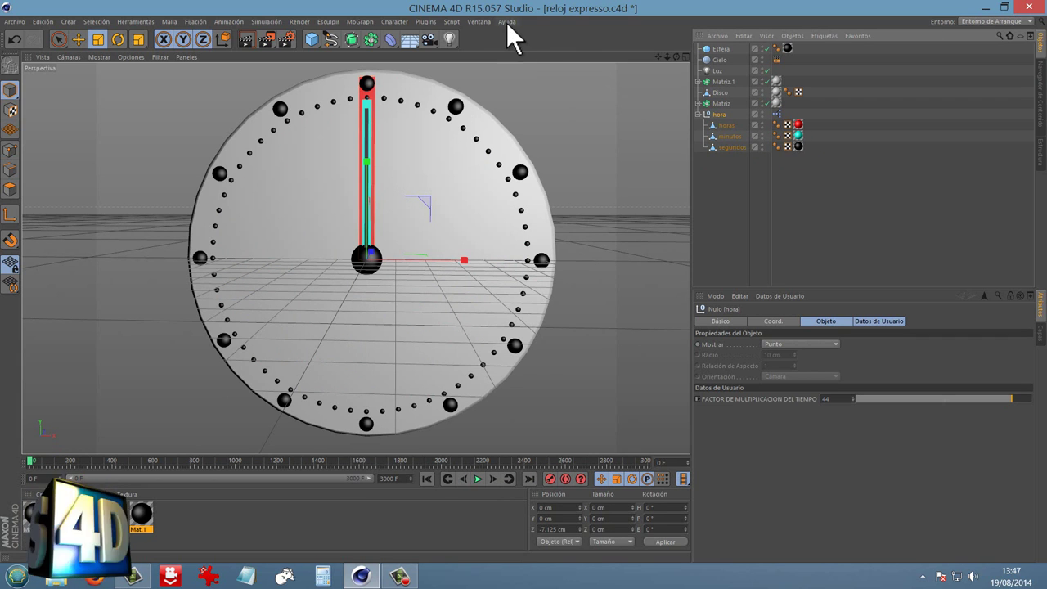
click(479, 21)
click(496, 257)
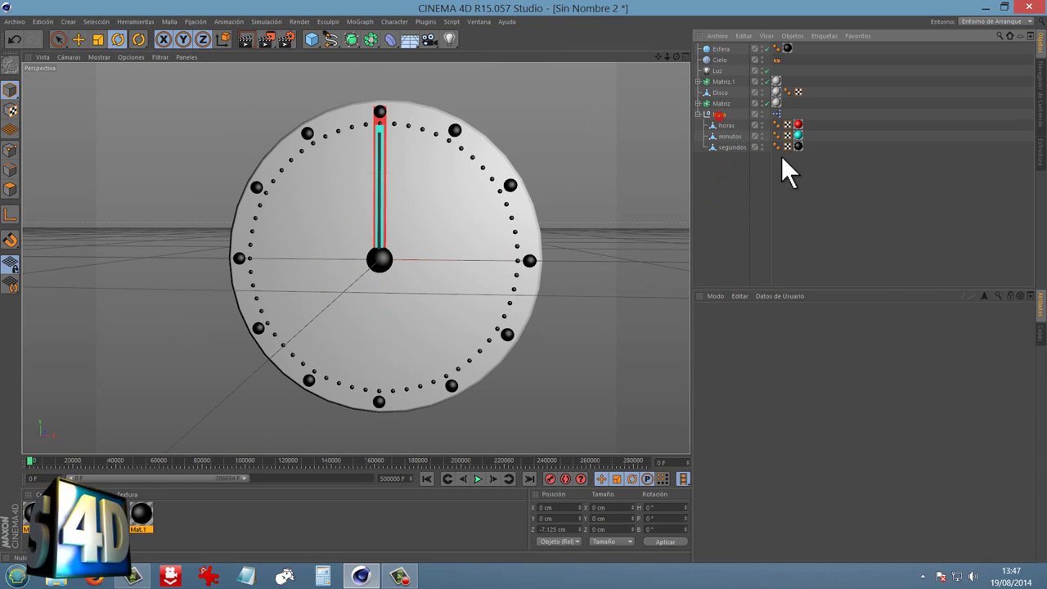
- Lower the hora null's time multiplication factor to 10
click(911, 399)
drag(918, 399, 891, 398)
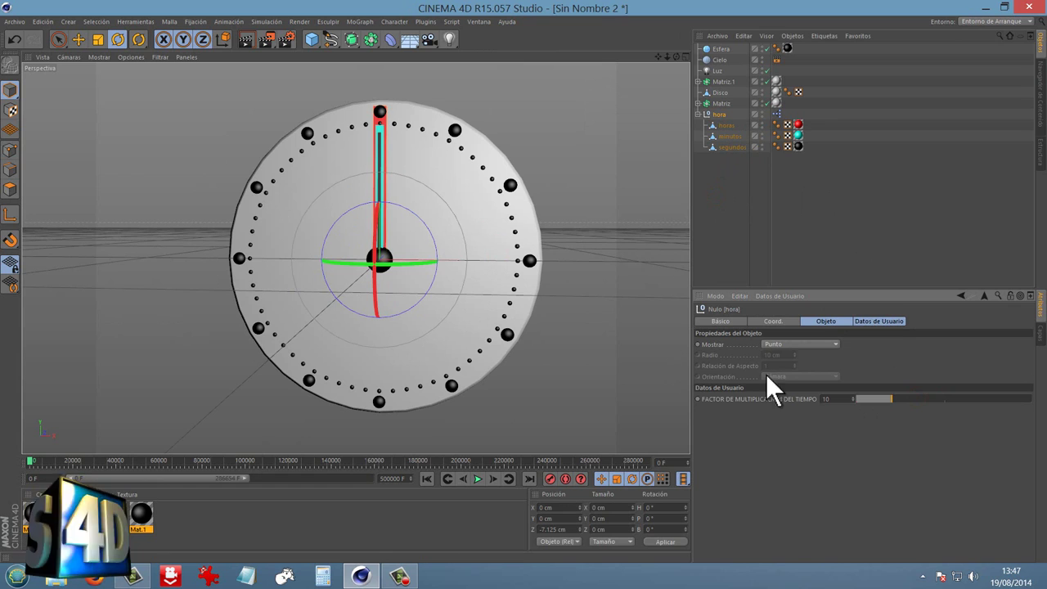
click(787, 296)
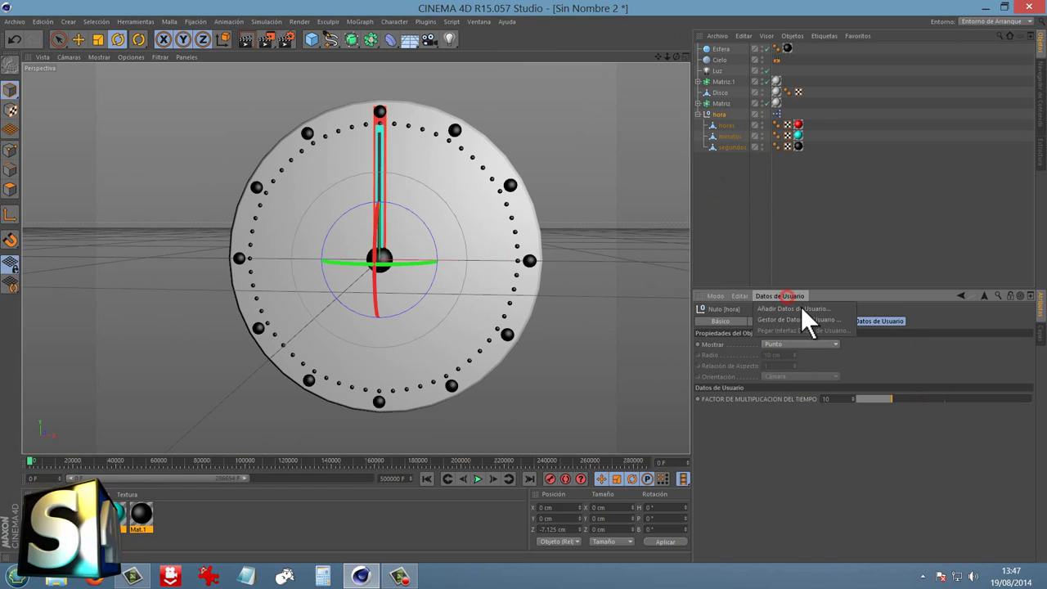
click(777, 319)
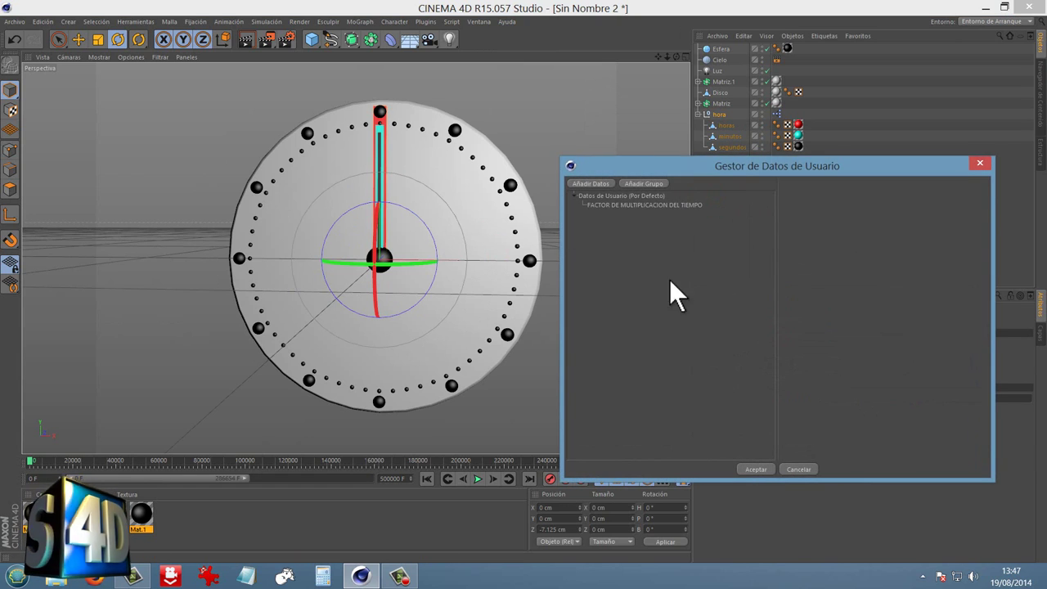
- Delete the factor entry in the user data manager, cancel to discard it, and scrub the timeline
click(607, 204)
key(Delete)
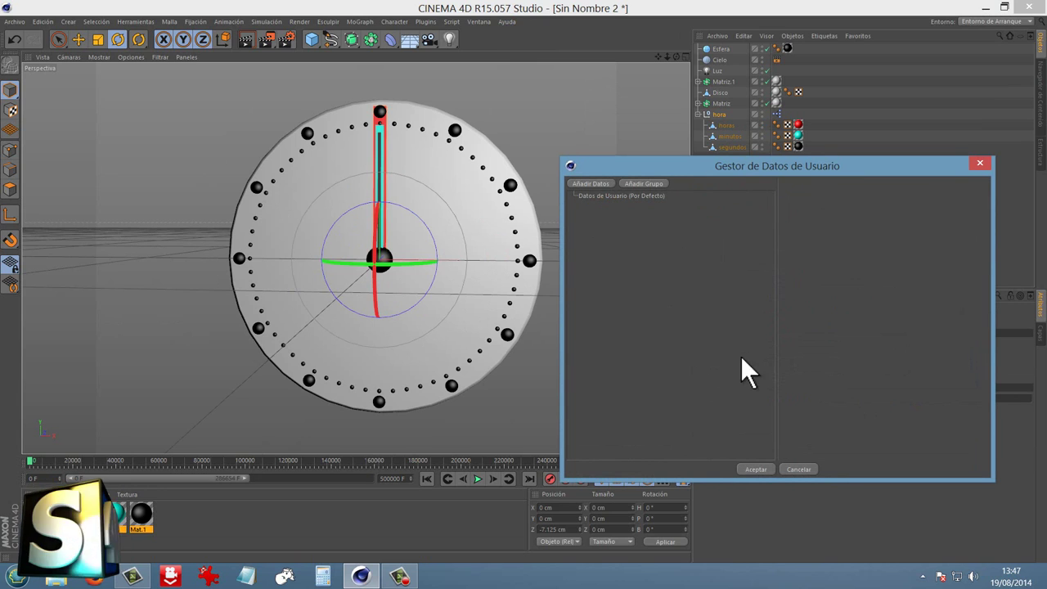
click(806, 468)
click(703, 205)
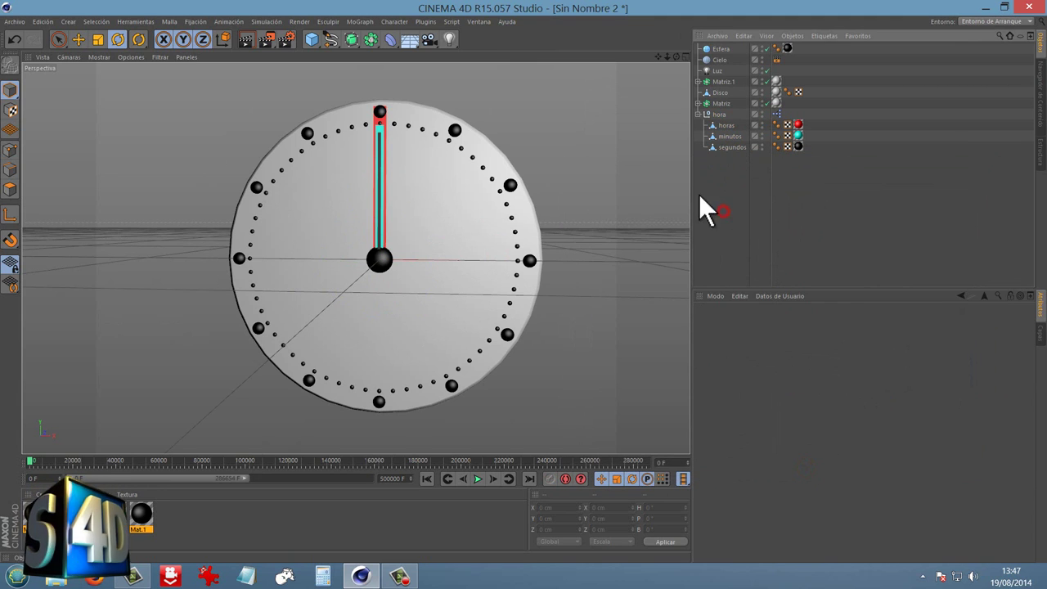
drag(51, 462, 123, 462)
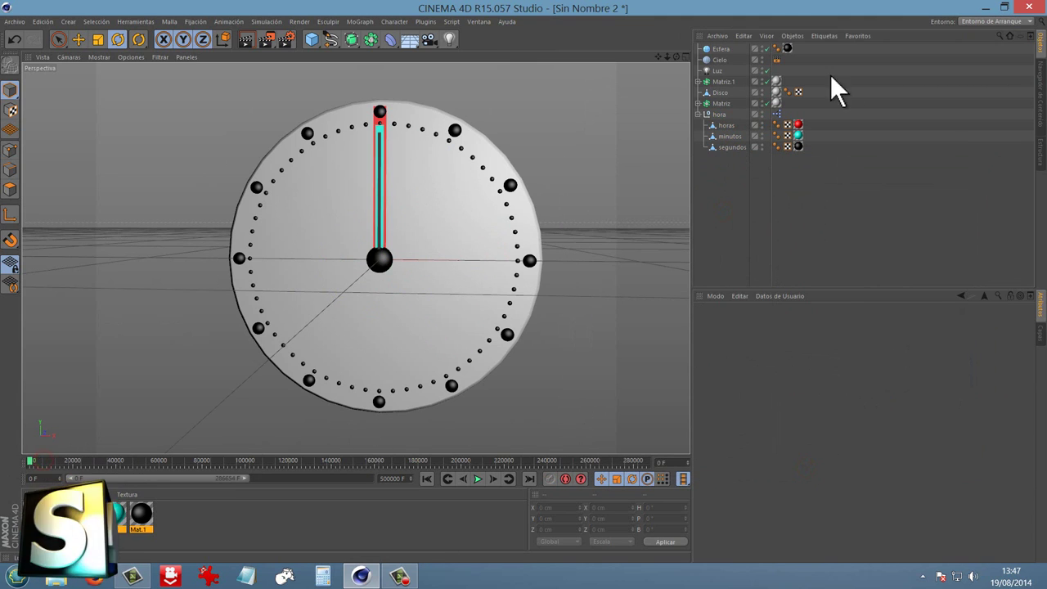
- Inspect the XPresso chain full screen, nudging the Tiempo node and back, then reselect the hora null
double_click(776, 115)
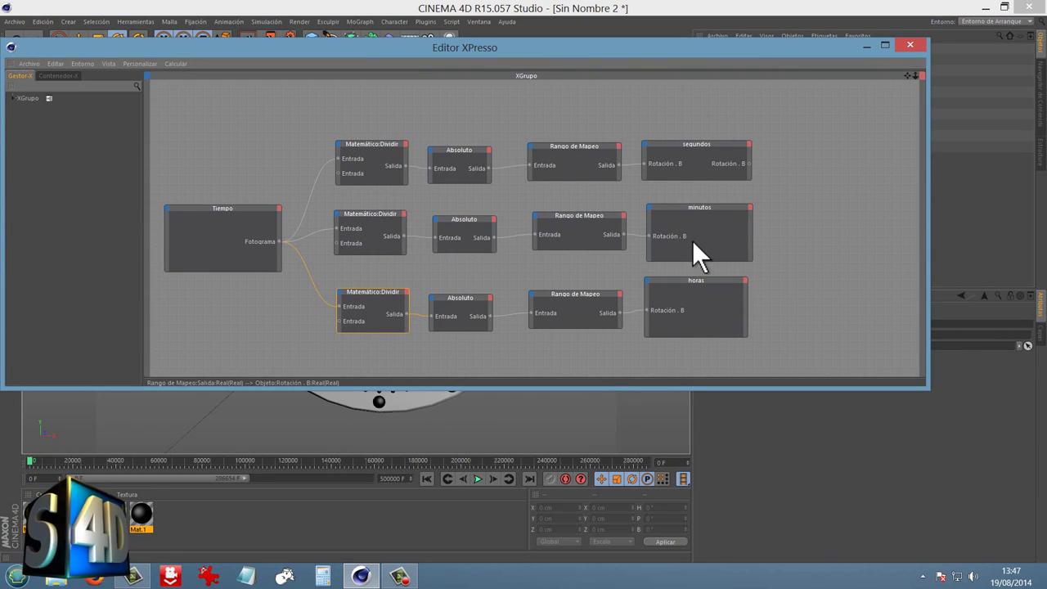
drag(245, 210, 269, 210)
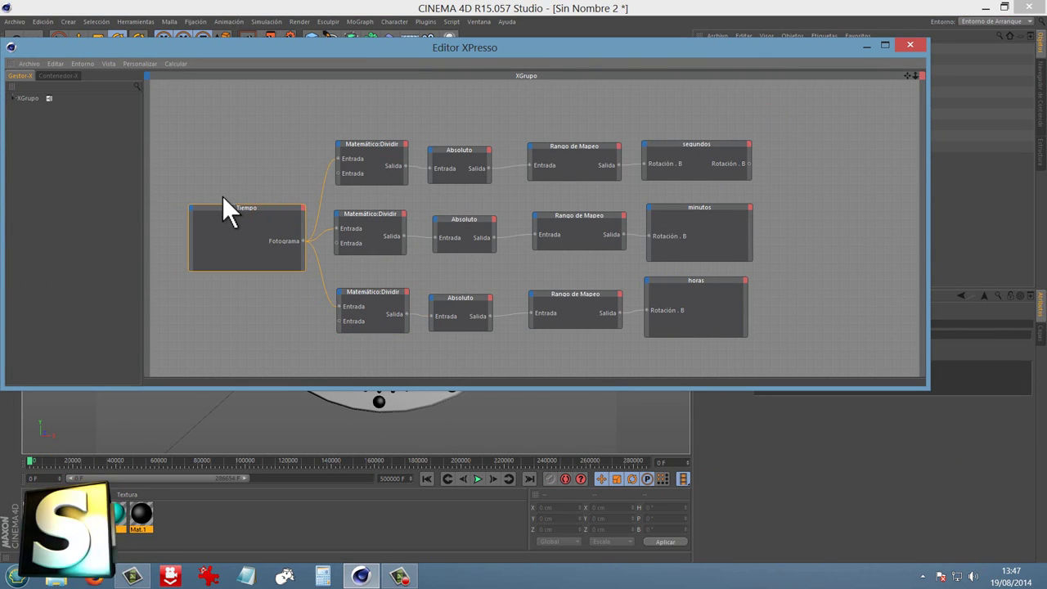
double_click(730, 49)
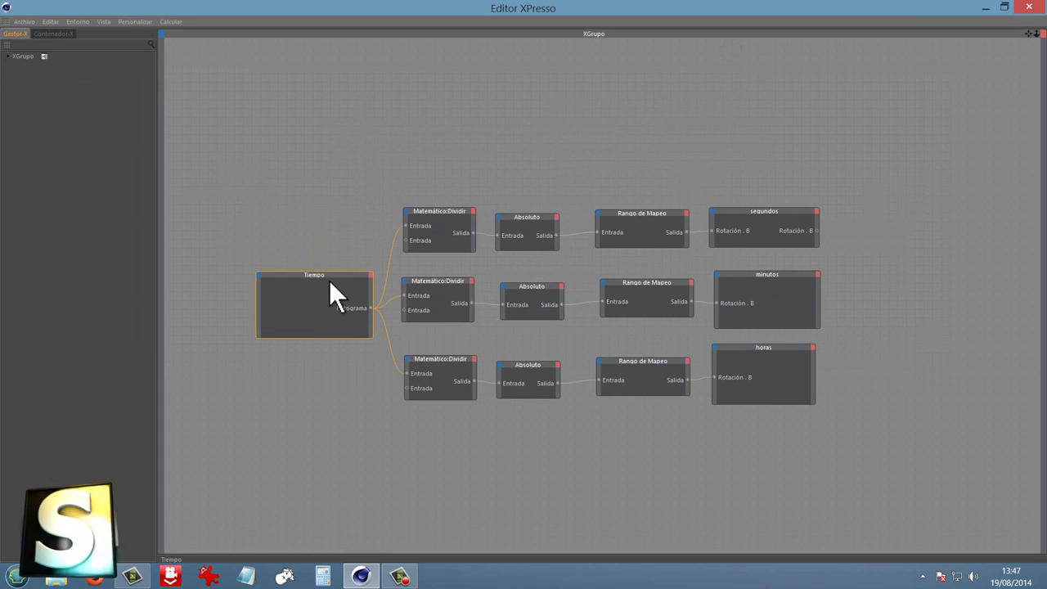
drag(328, 280, 305, 282)
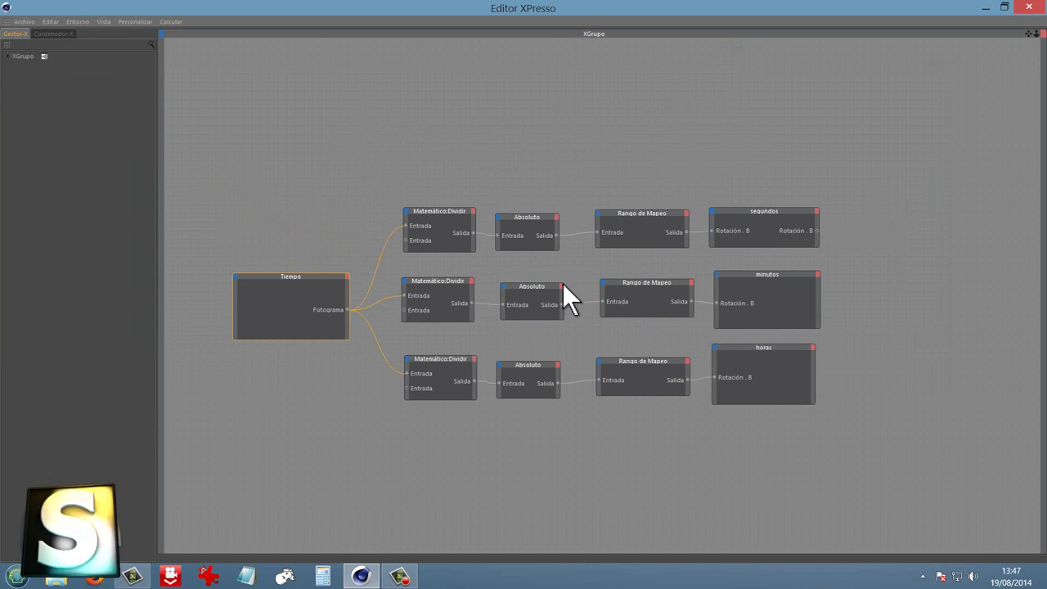
click(987, 7)
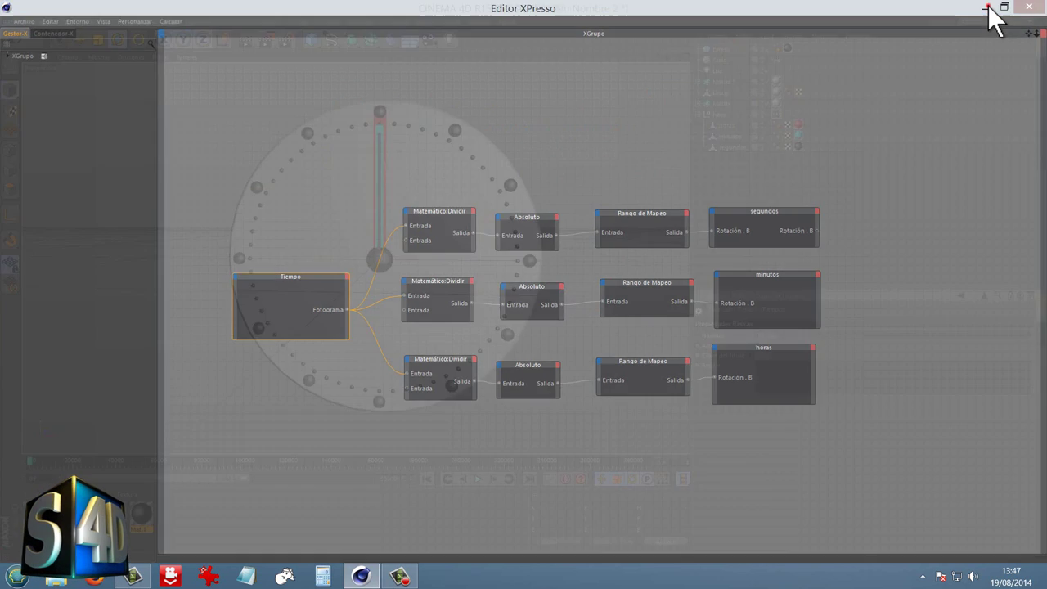
click(717, 114)
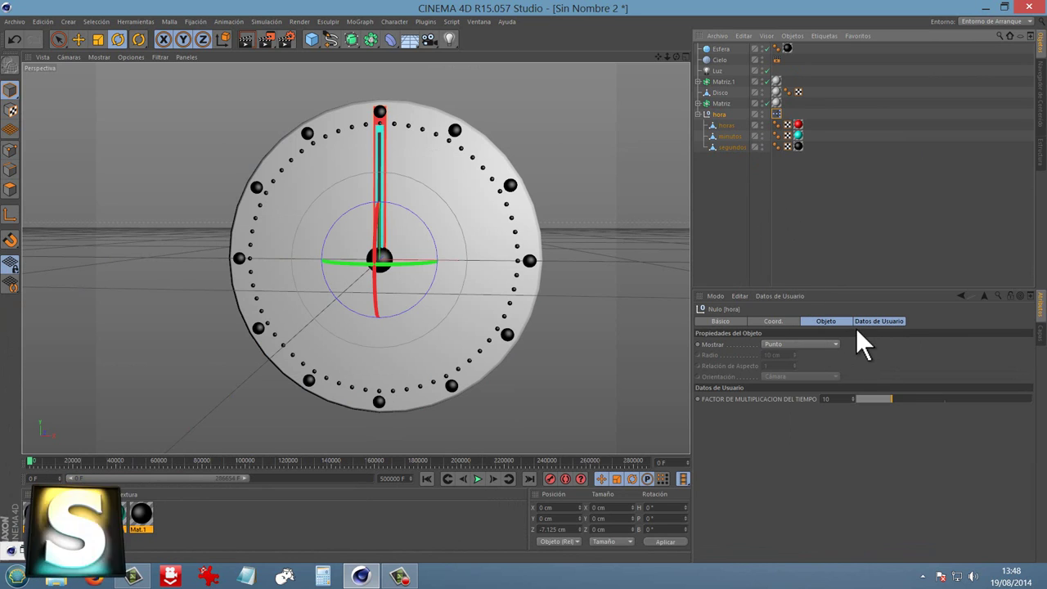
- Replace hora's old time factor user data with a new entry named 'multiplicar tiempo'
click(788, 297)
click(789, 322)
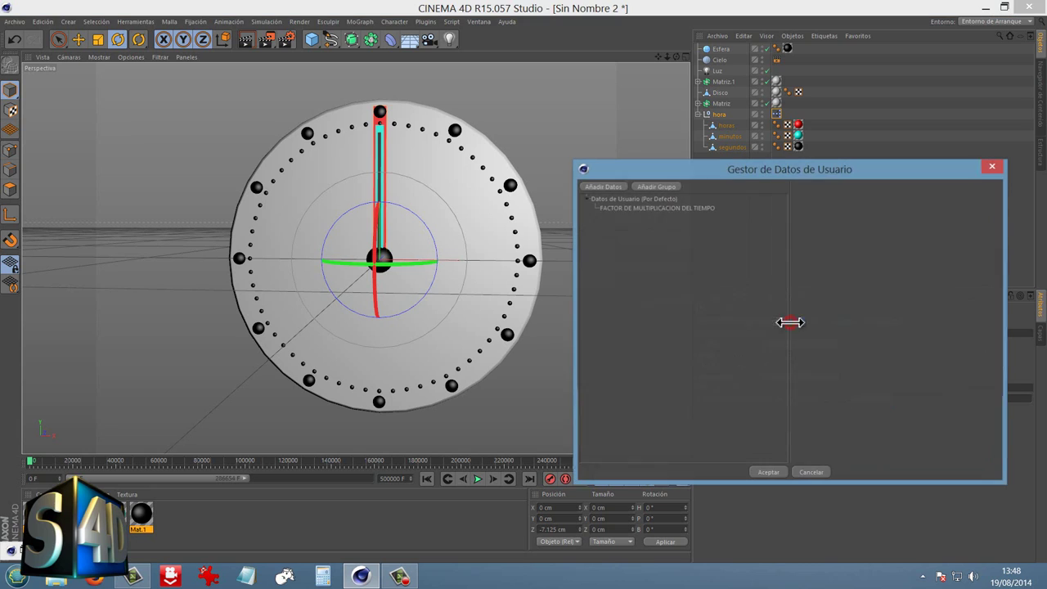
click(665, 209)
key(Delete)
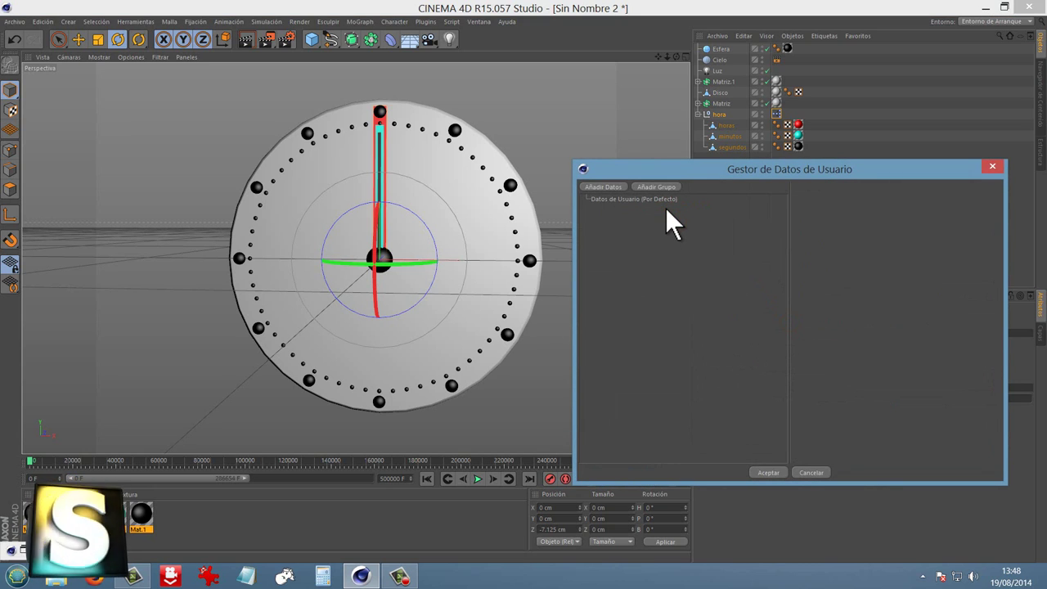
click(603, 188)
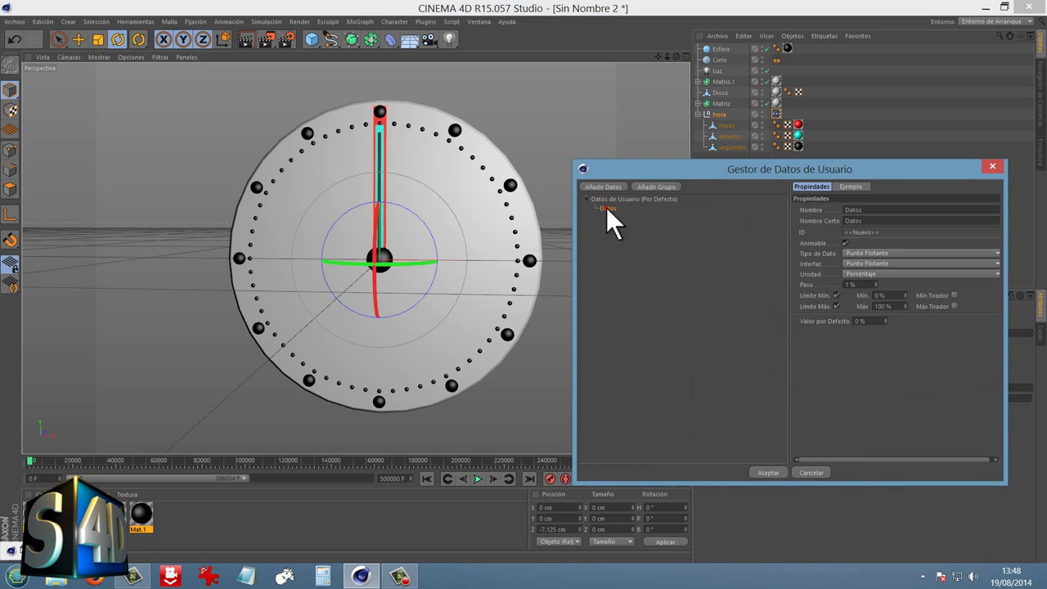
text(mi)
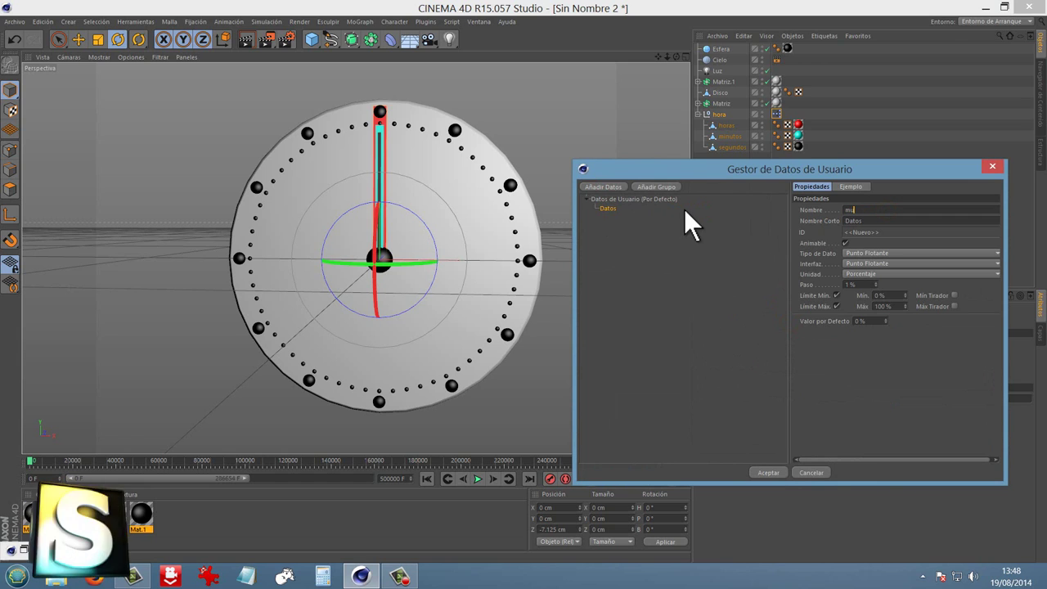
text(iplicar ti)
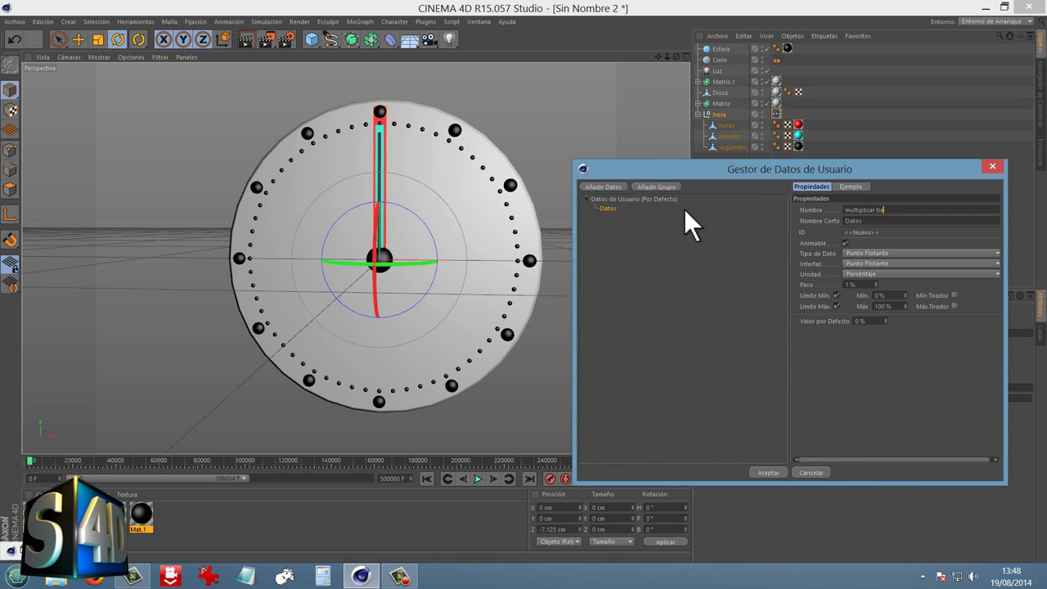
text(empo)
- Make 'multiplicar tiempo' an Entero (integer) type and preview it with value 5
click(884, 254)
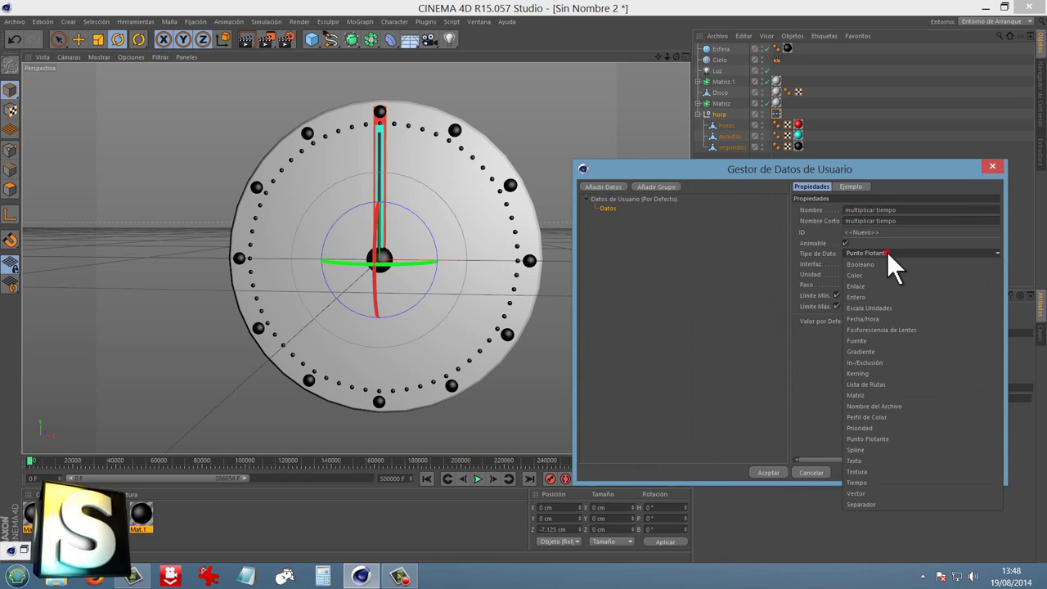
click(891, 248)
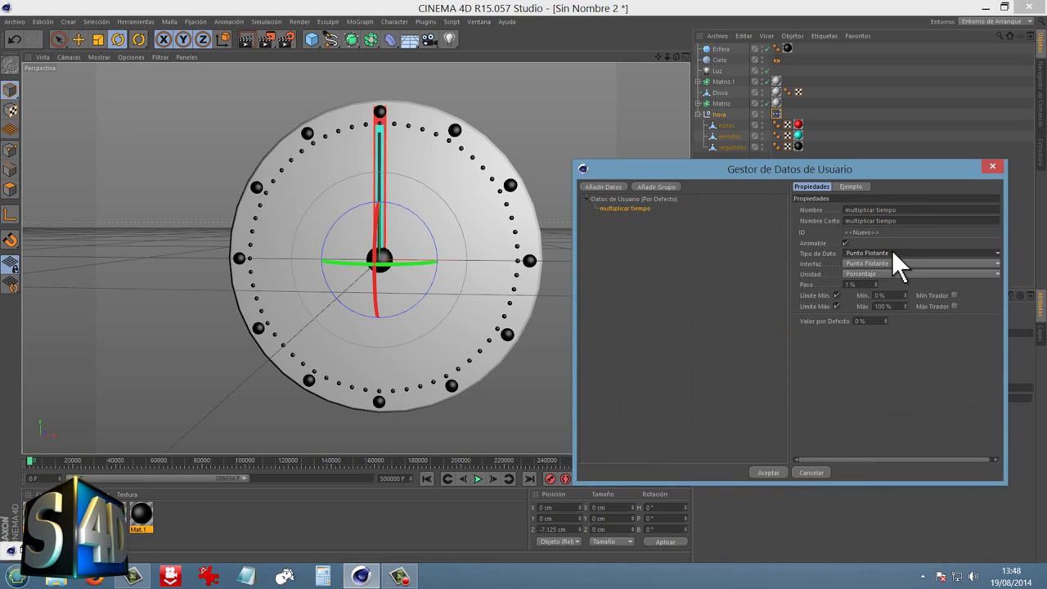
click(892, 252)
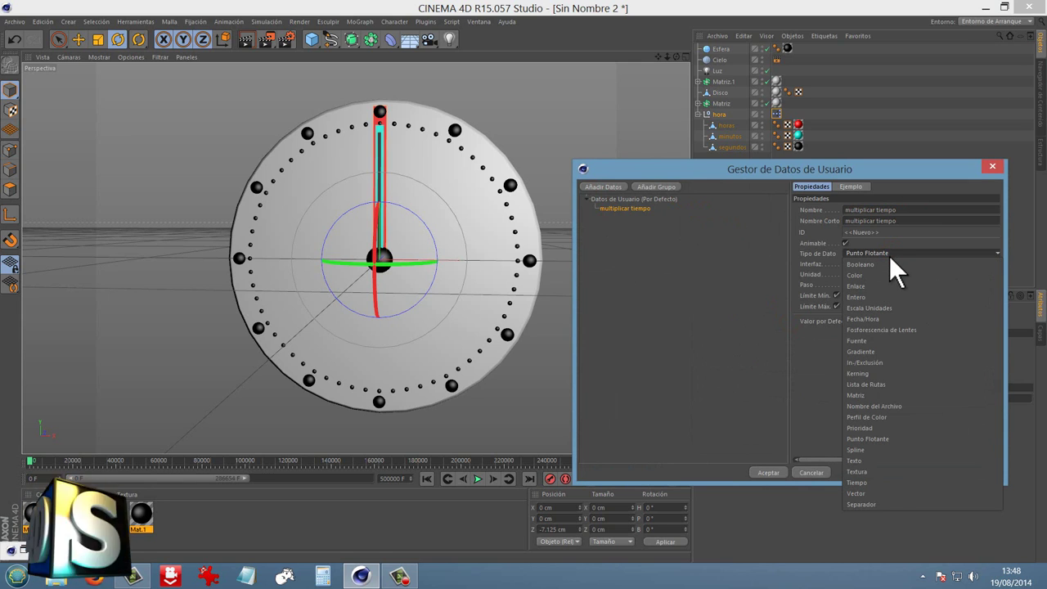
click(861, 296)
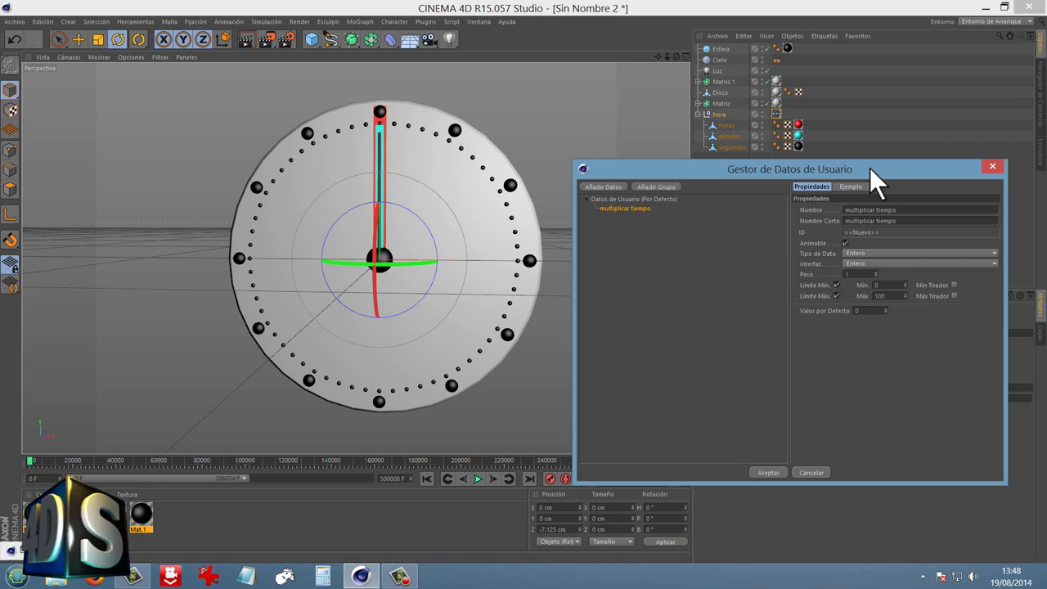
click(850, 187)
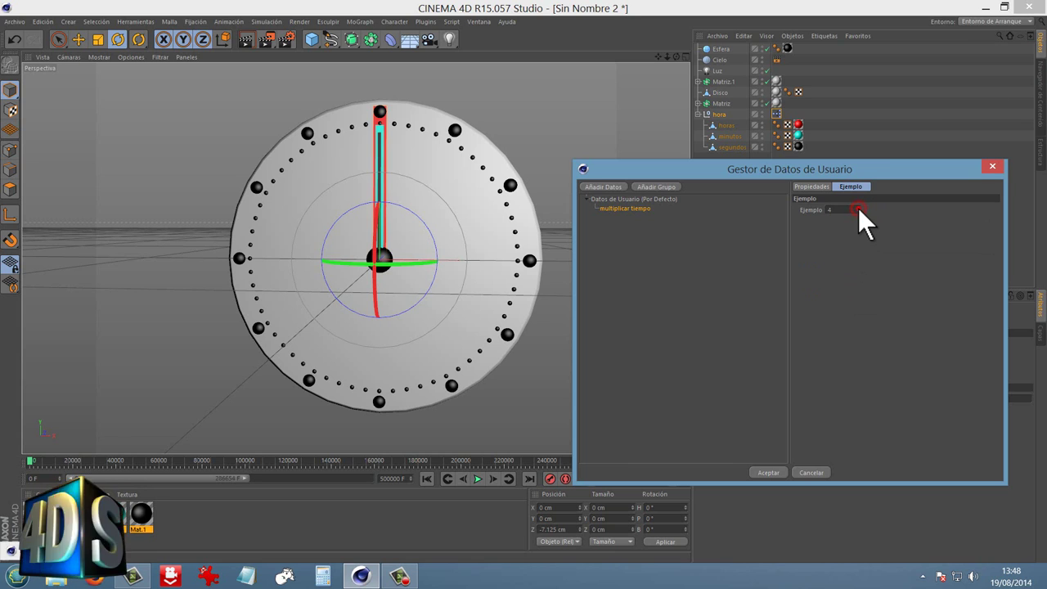
click(857, 207)
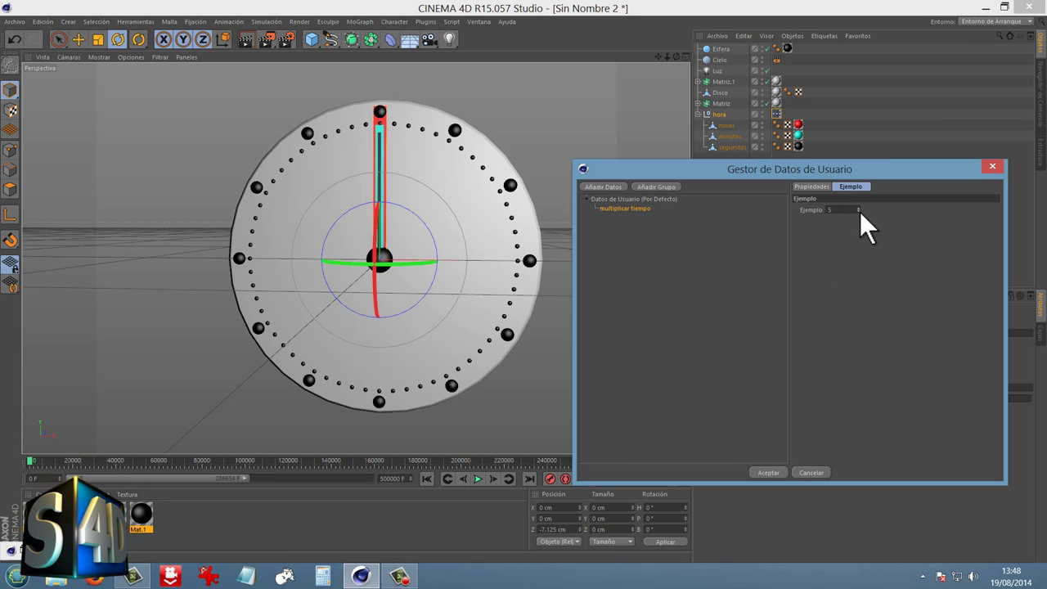
click(818, 188)
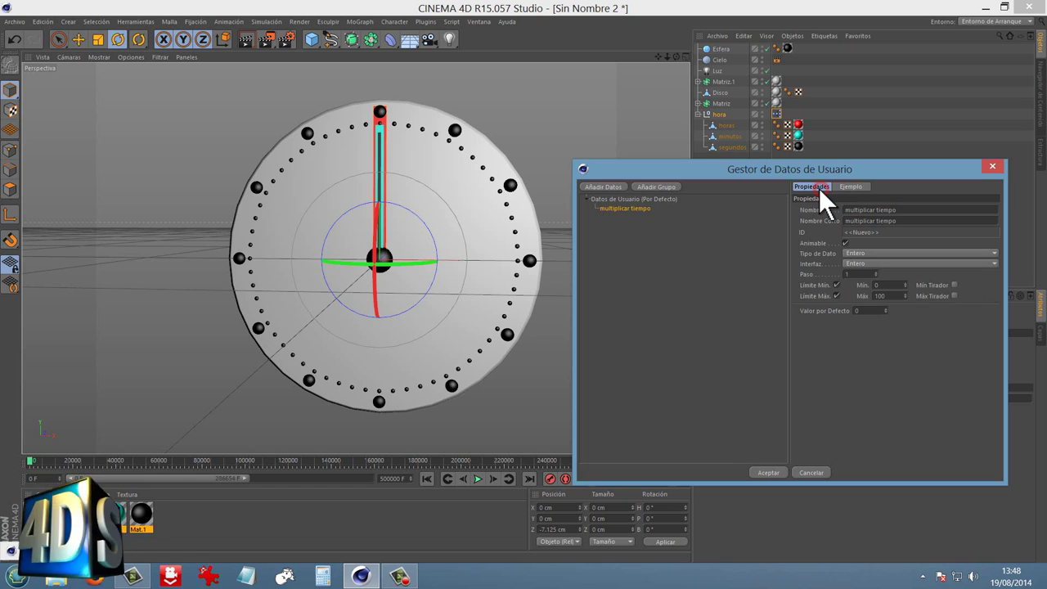
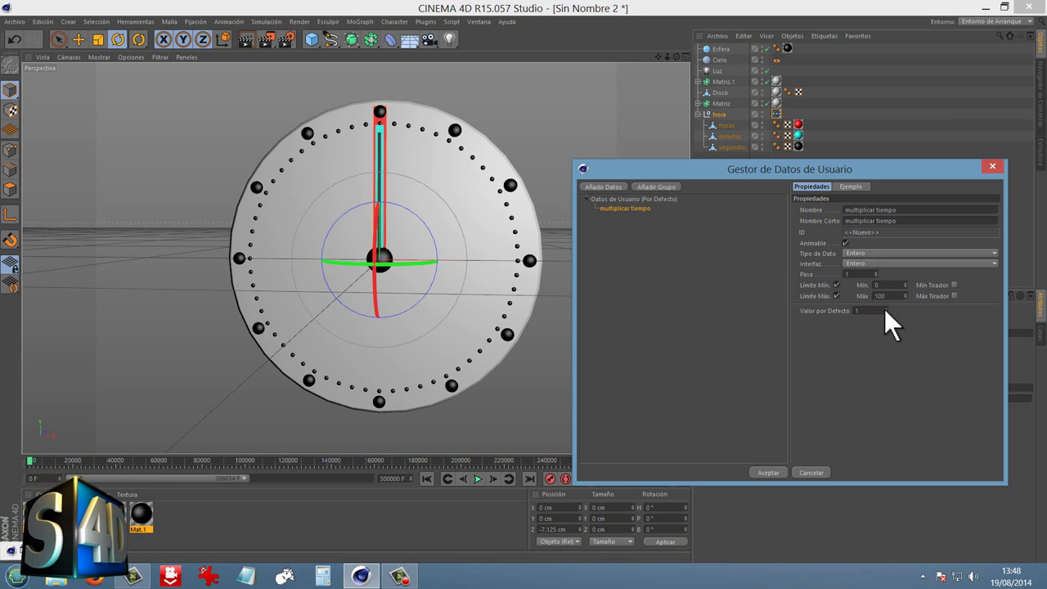
- Confirm the integer user-data field 'multiplicar tiempo' and re-check its properties in the manager
click(771, 472)
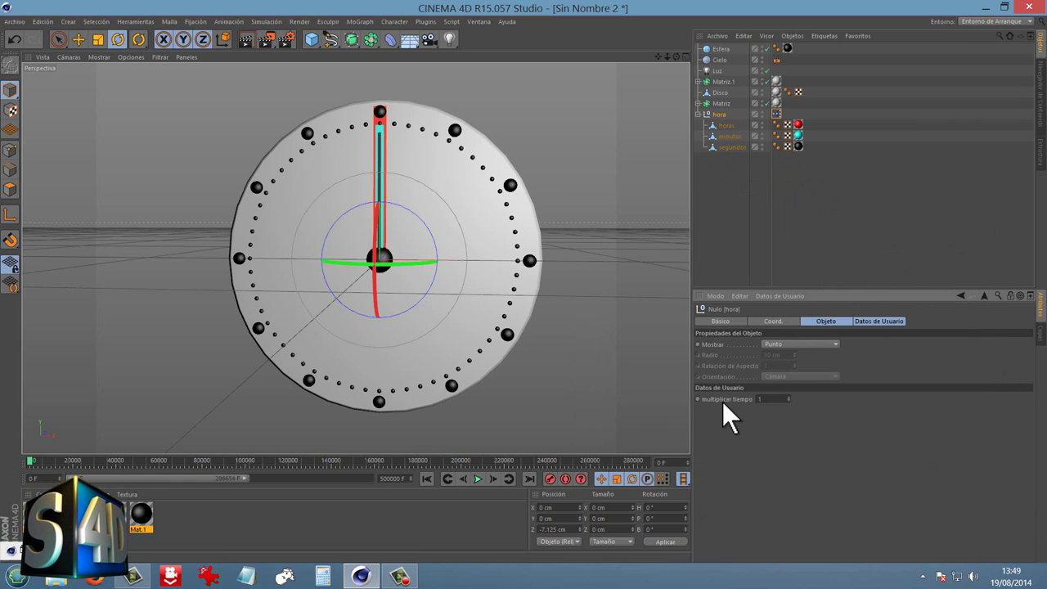
click(782, 295)
click(810, 331)
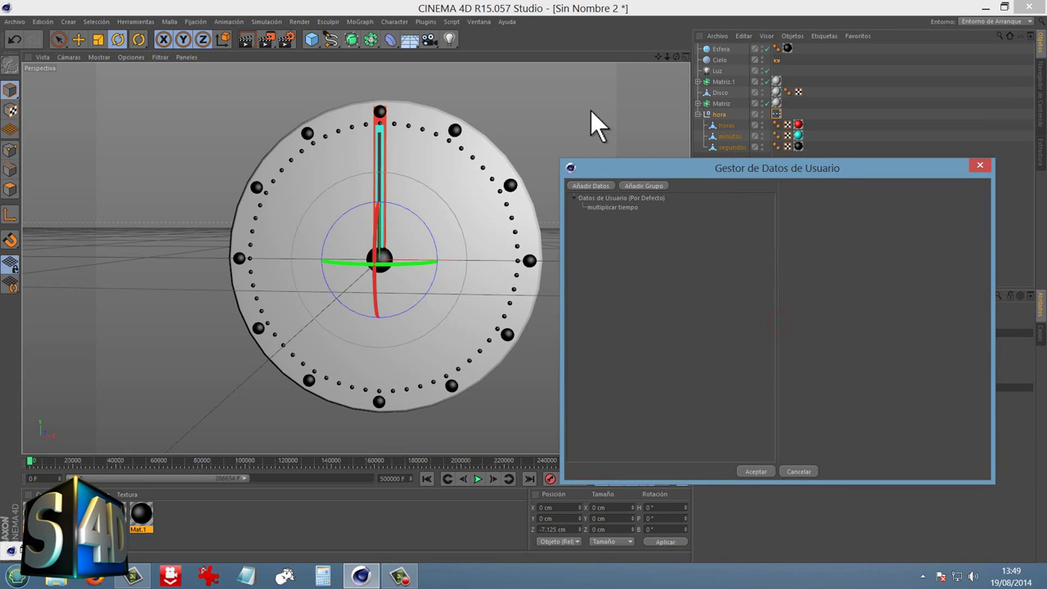
click(607, 208)
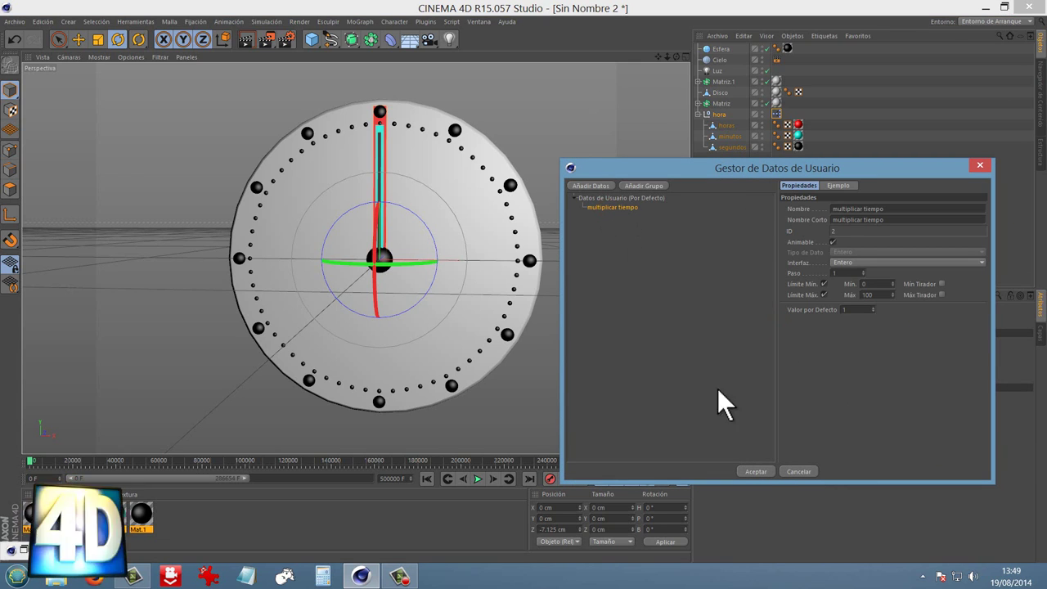
click(756, 470)
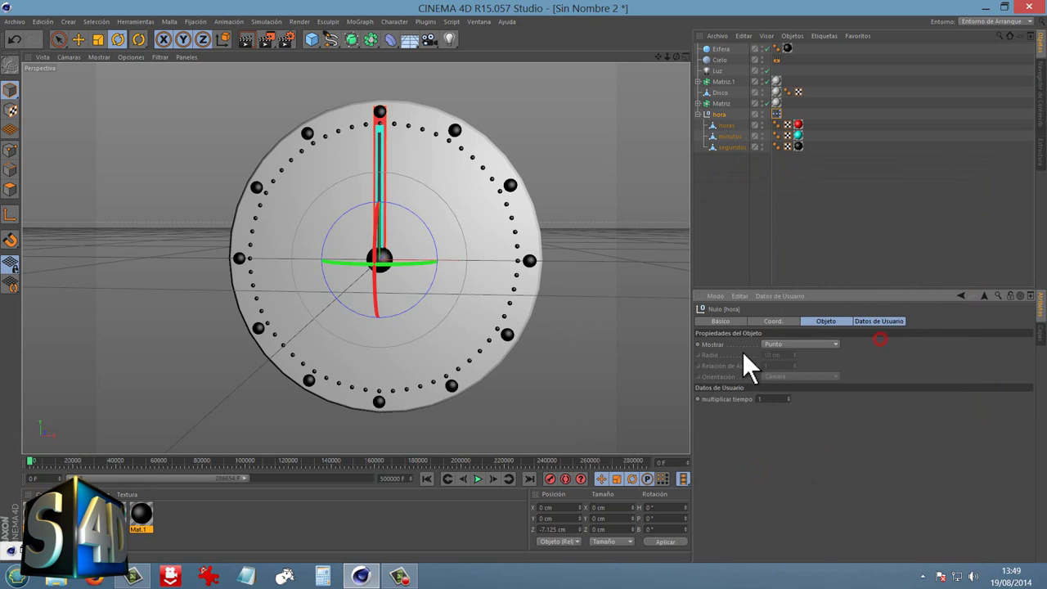
- Show hora's Datos de Usuario page in the Attributes panel
click(736, 322)
click(775, 322)
click(825, 321)
click(875, 322)
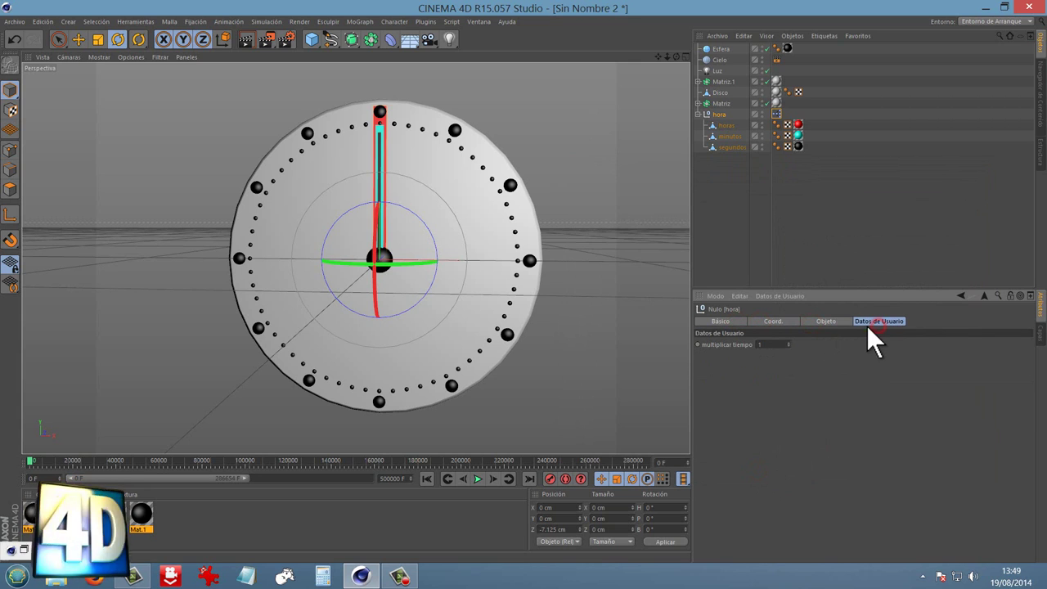
- Open hora's XPresso editor and drop the hora object in as a node
double_click(776, 113)
drag(808, 7, 835, 212)
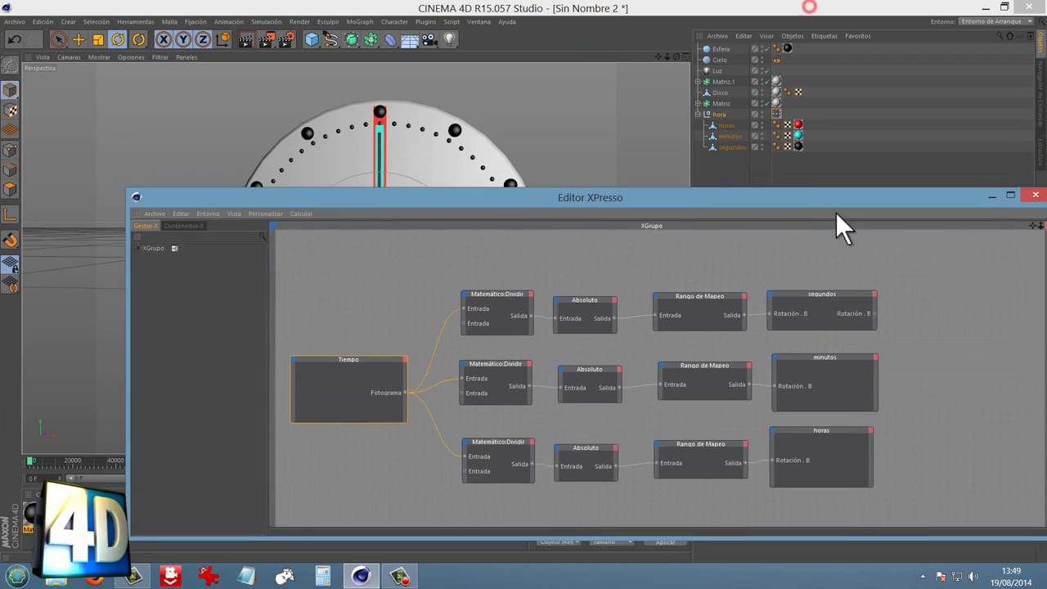
drag(313, 286, 343, 293)
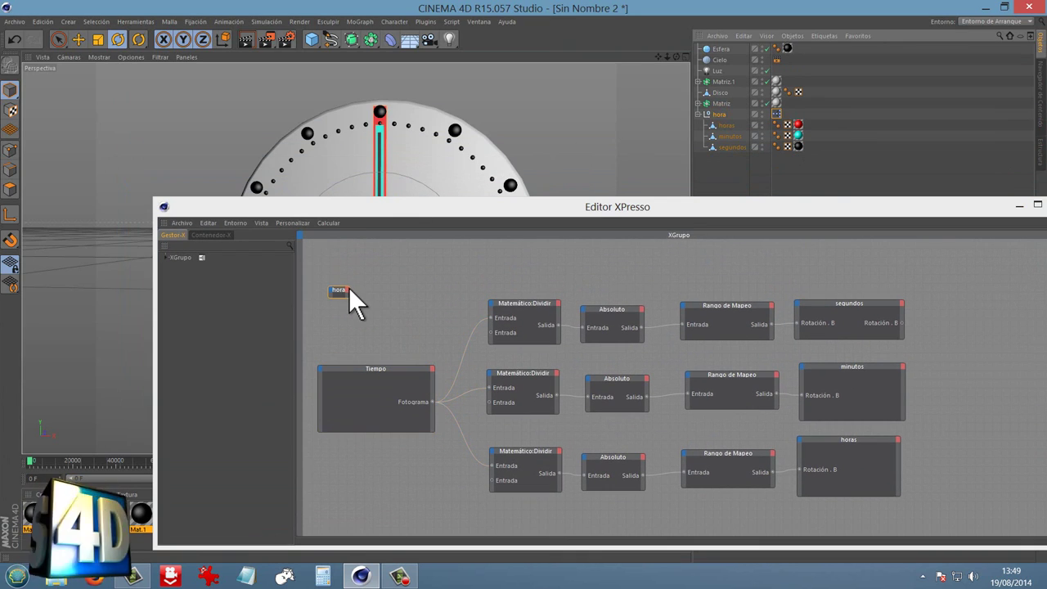
mouse_move(349, 287)
mouse_down()
mouse_move(427, 239)
mouse_move(393, 279)
mouse_up()
- Give the hora node a 'multiplicar tiempo' output port and shift the other nodes right
click(412, 278)
mouse_move(443, 296)
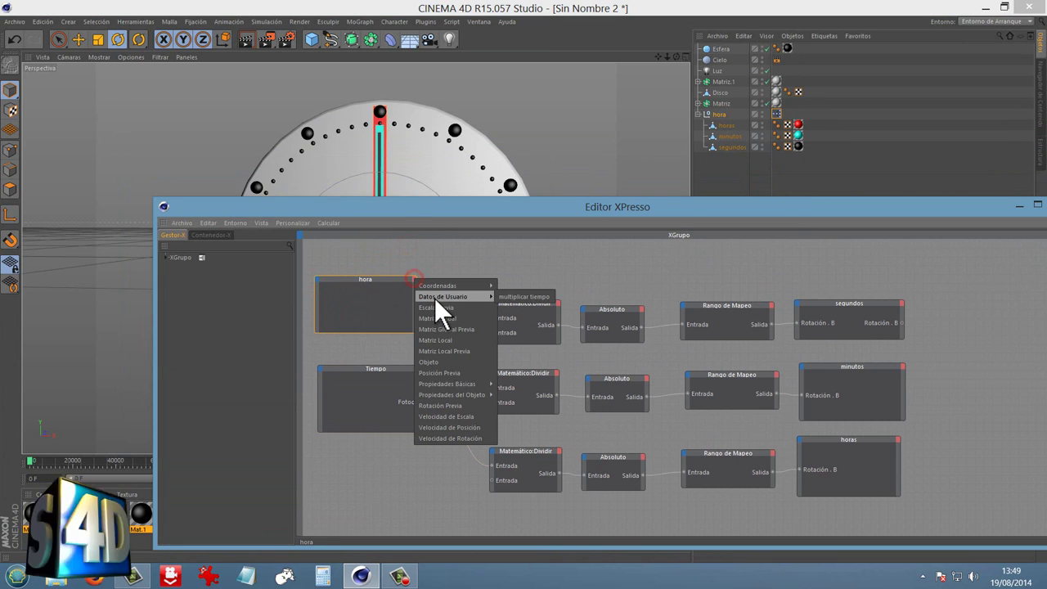
click(512, 297)
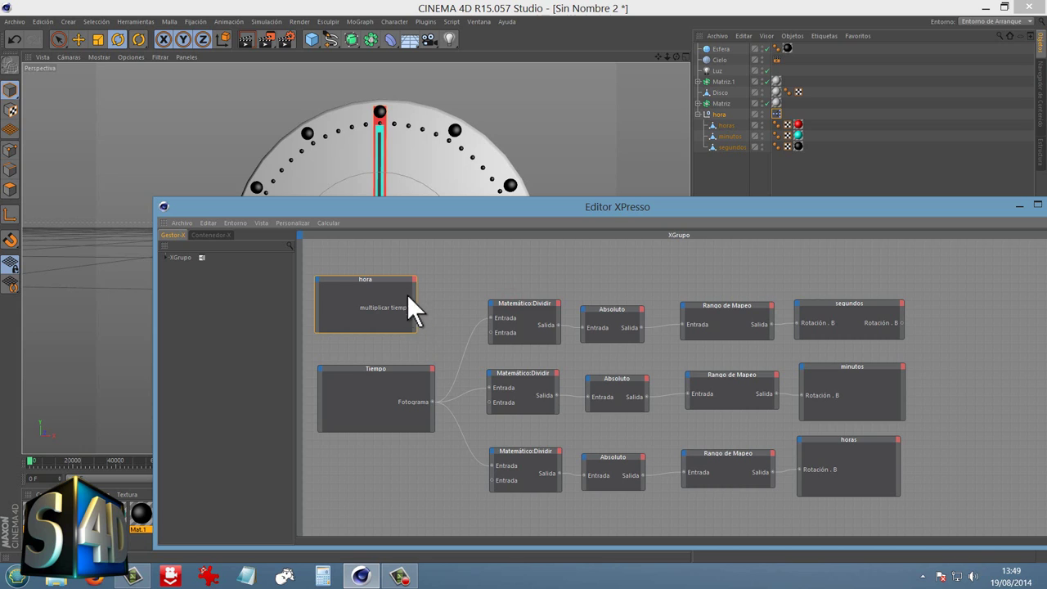
drag(391, 275, 397, 268)
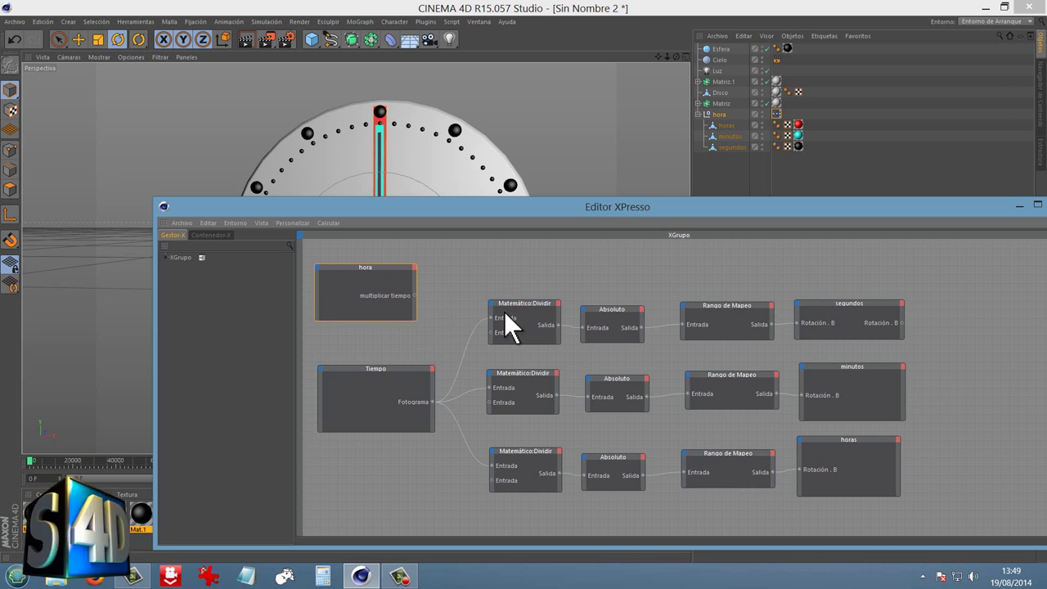
drag(468, 302, 954, 514)
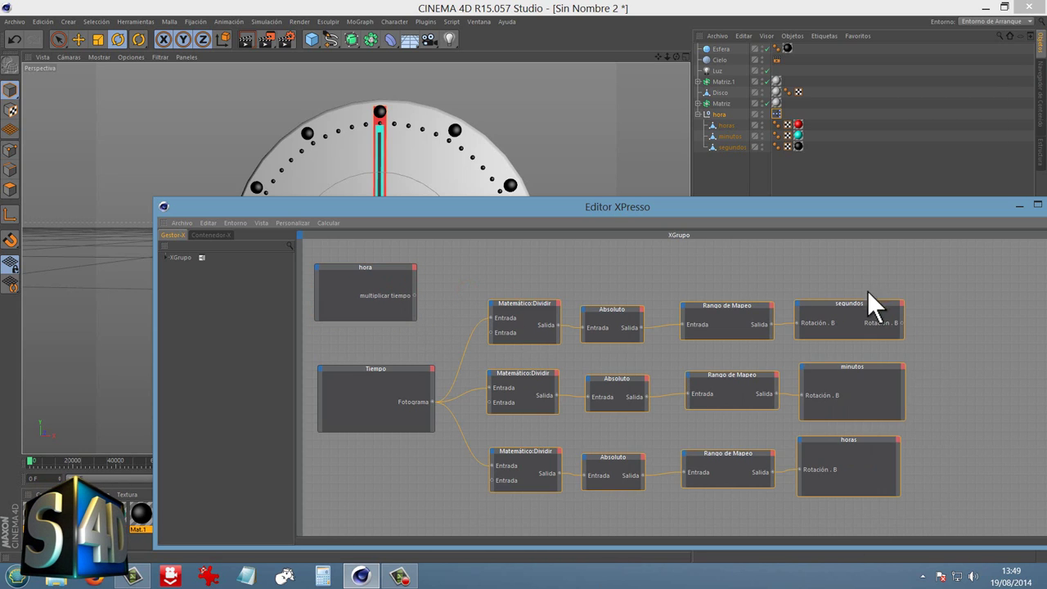
mouse_move(867, 304)
mouse_down()
mouse_move(920, 315)
mouse_move(976, 301)
mouse_up()
- Create a Matemático node and wire 'multiplicar tiempo' and Tiempo's Fotograma into it
right_click(460, 285)
mouse_move(494, 293)
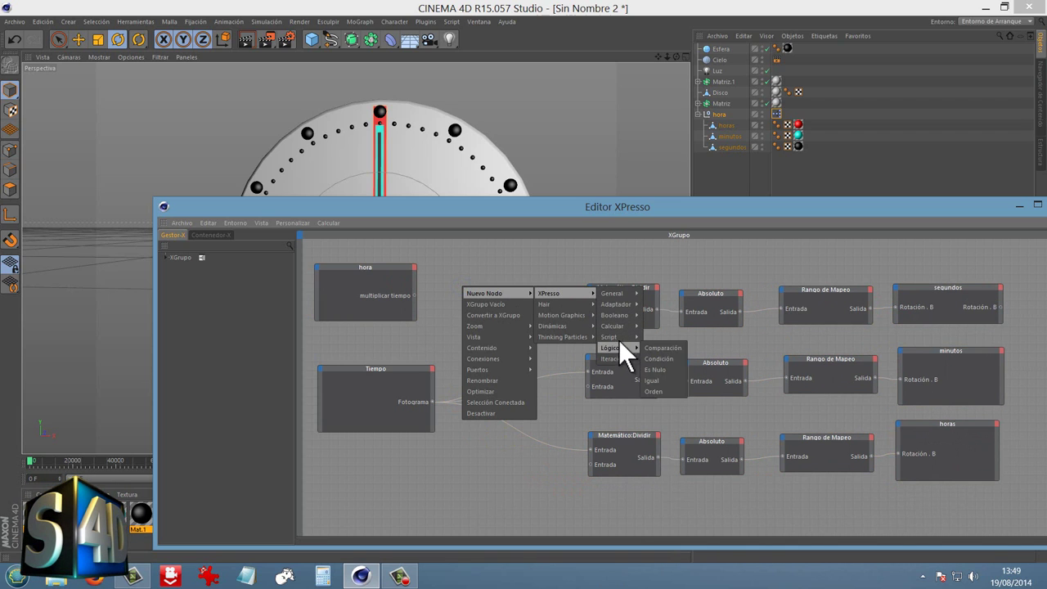
mouse_move(613, 326)
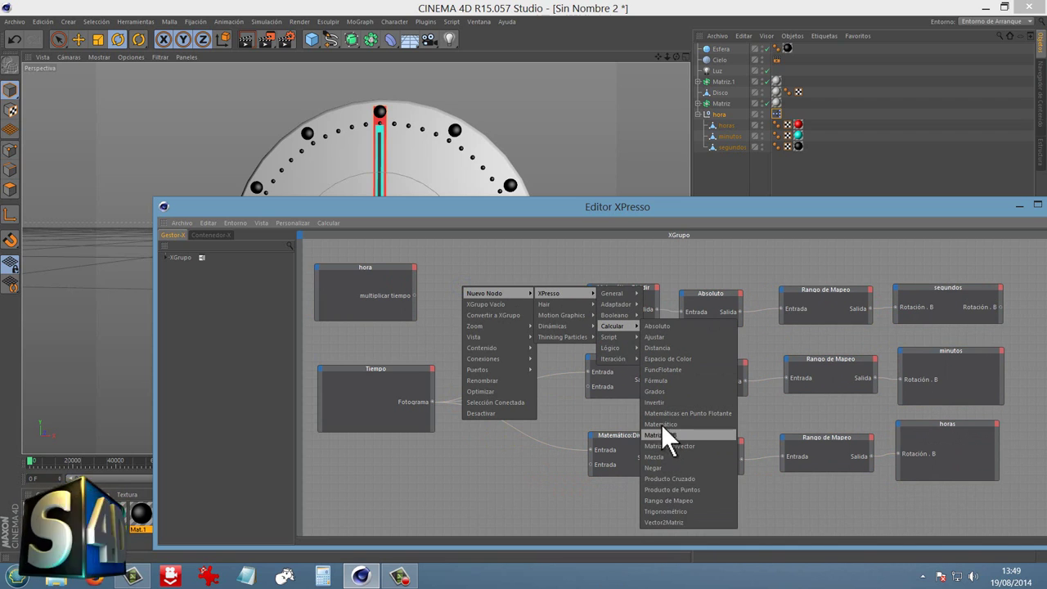
click(669, 424)
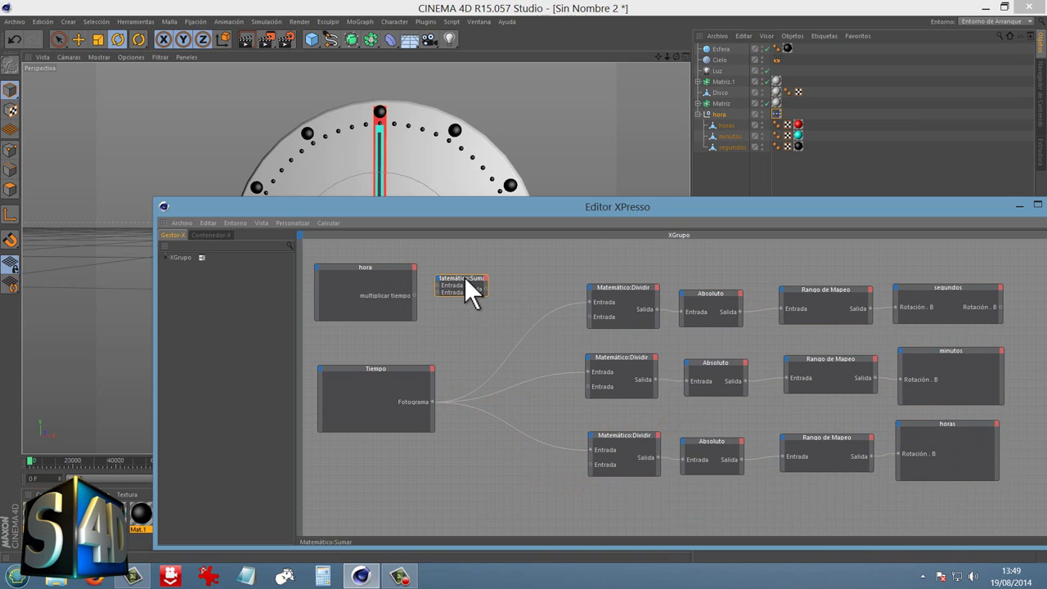
drag(463, 278, 502, 288)
drag(415, 294, 462, 293)
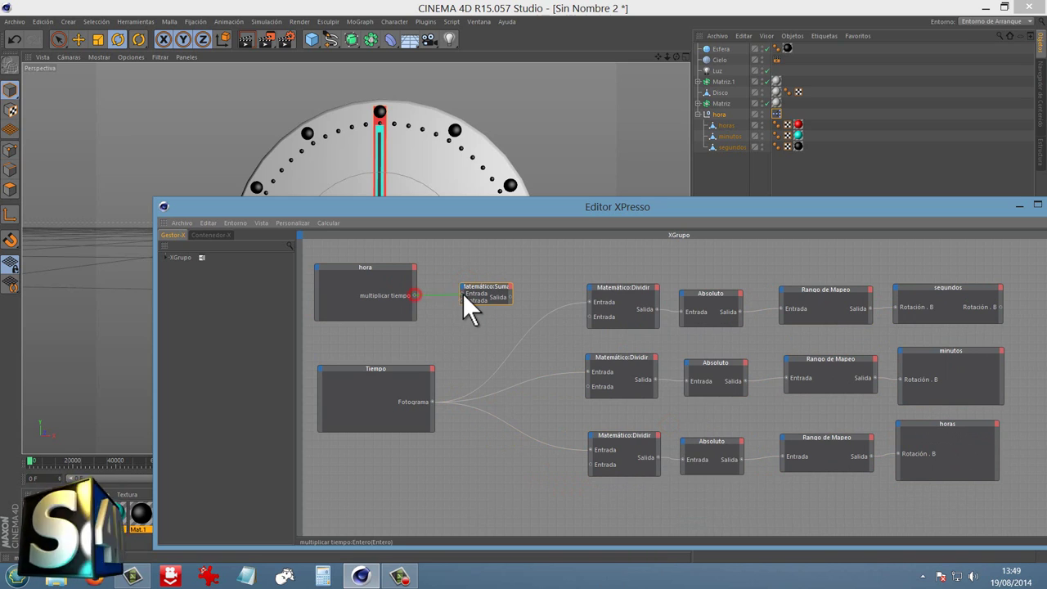
click(431, 398)
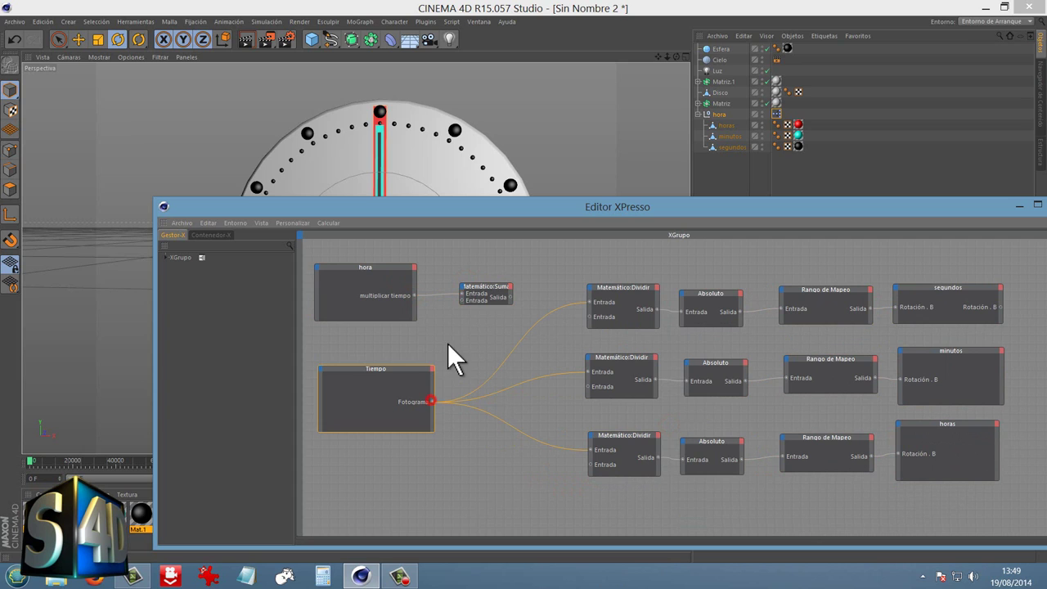
drag(461, 300, 434, 401)
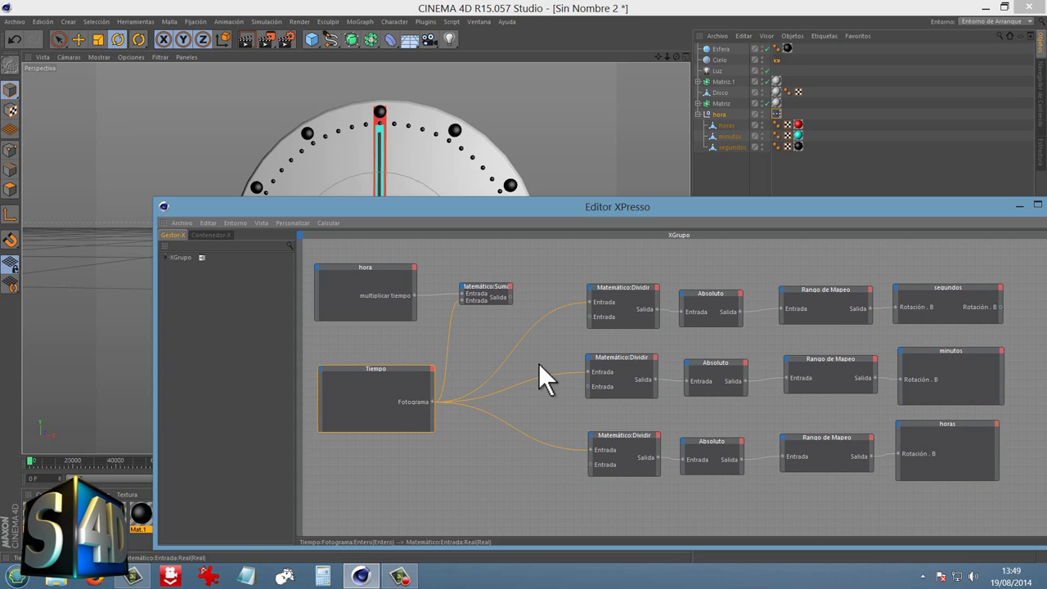
- Replace Tiempo's old wires so the math node's output feeds all three Dividir nodes
click(508, 426)
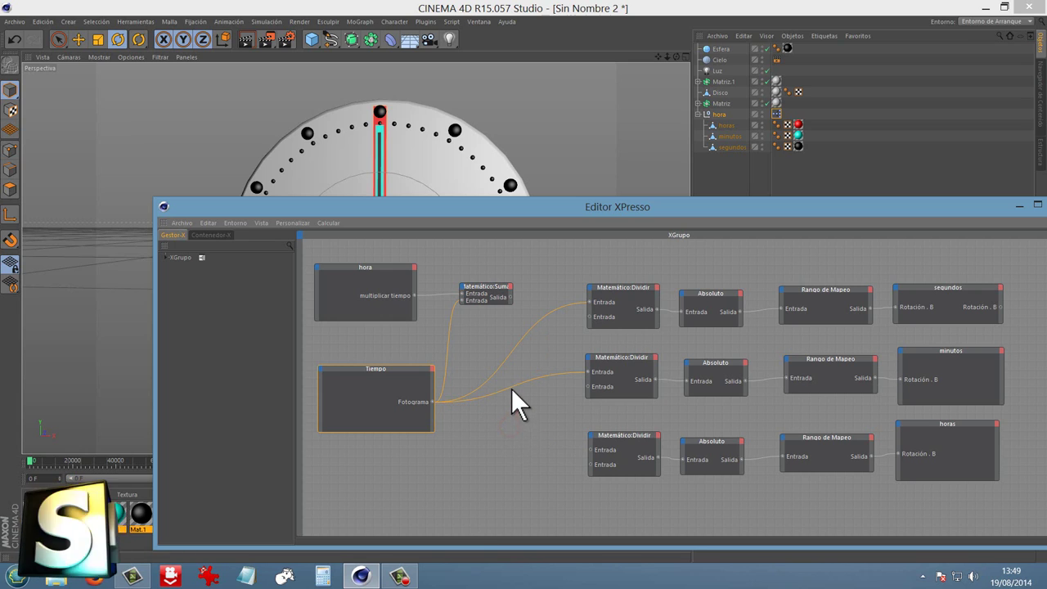
click(511, 389)
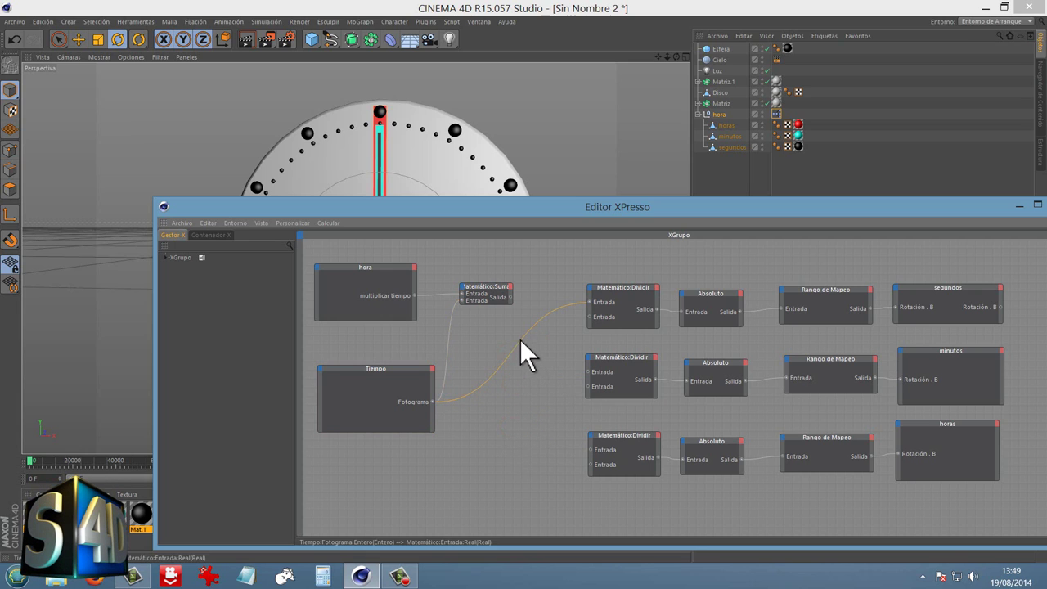
click(520, 338)
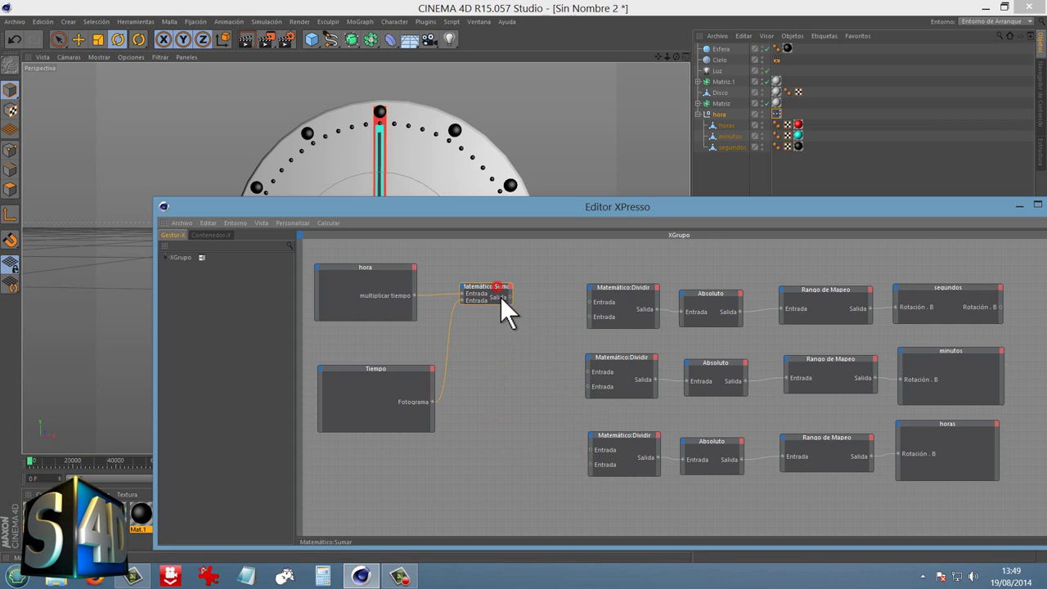
mouse_move(499, 285)
mouse_down()
mouse_move(503, 344)
mouse_move(519, 354)
mouse_up()
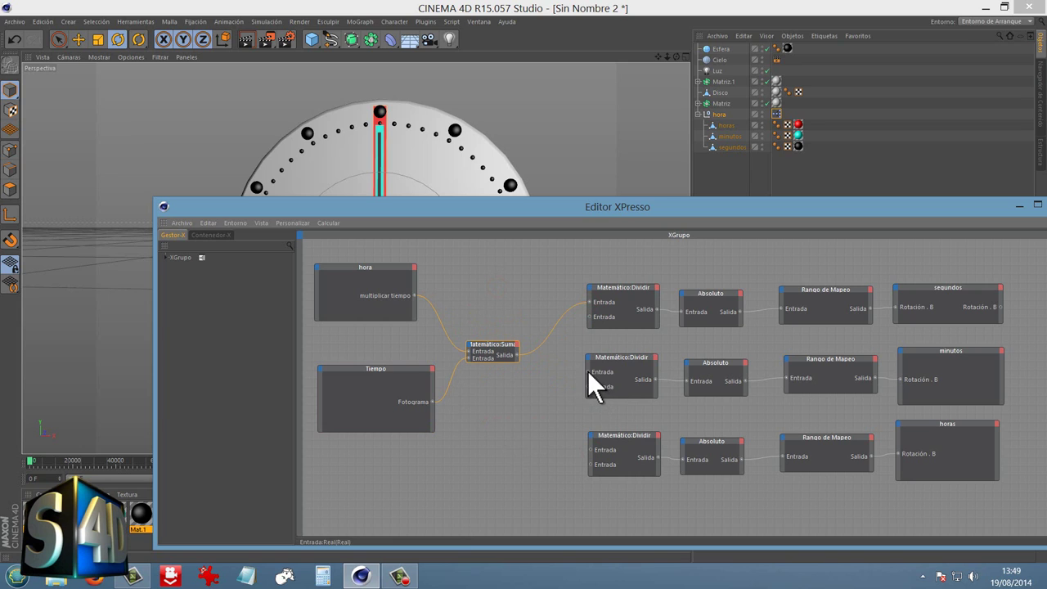
drag(587, 373, 518, 355)
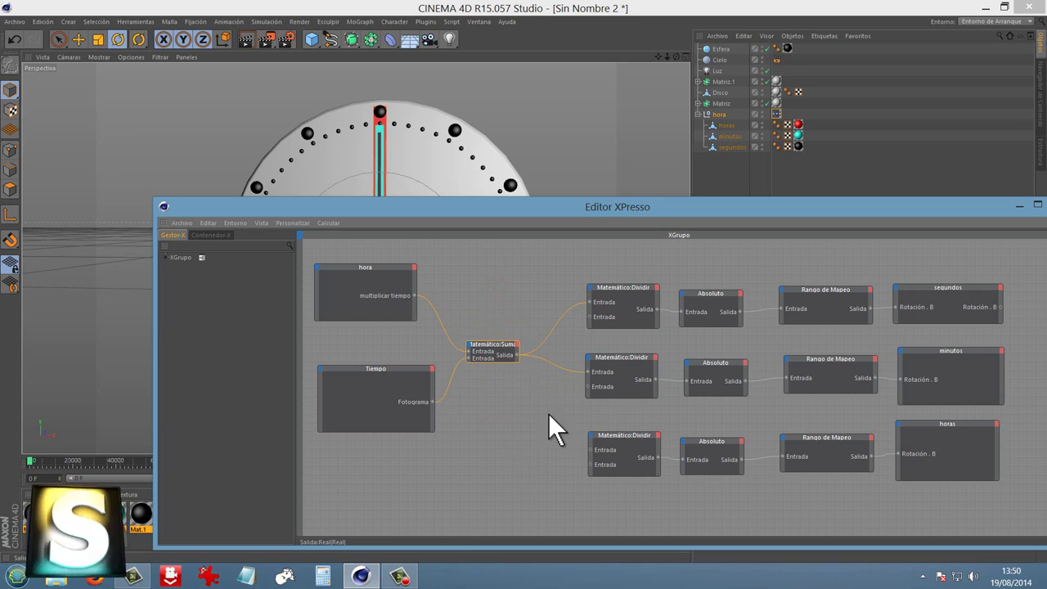
drag(590, 448, 516, 355)
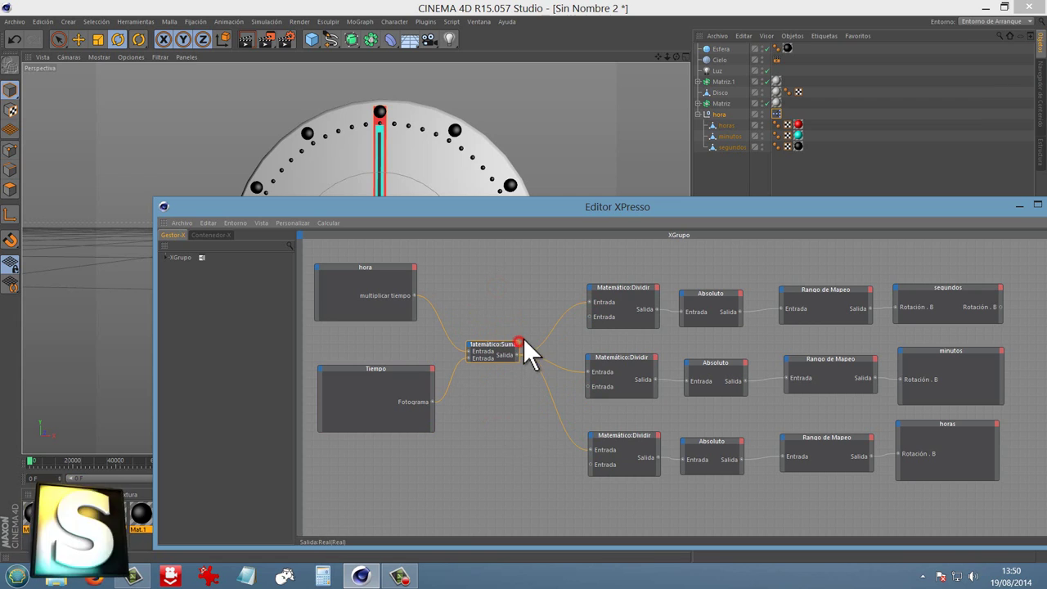
drag(519, 341, 552, 314)
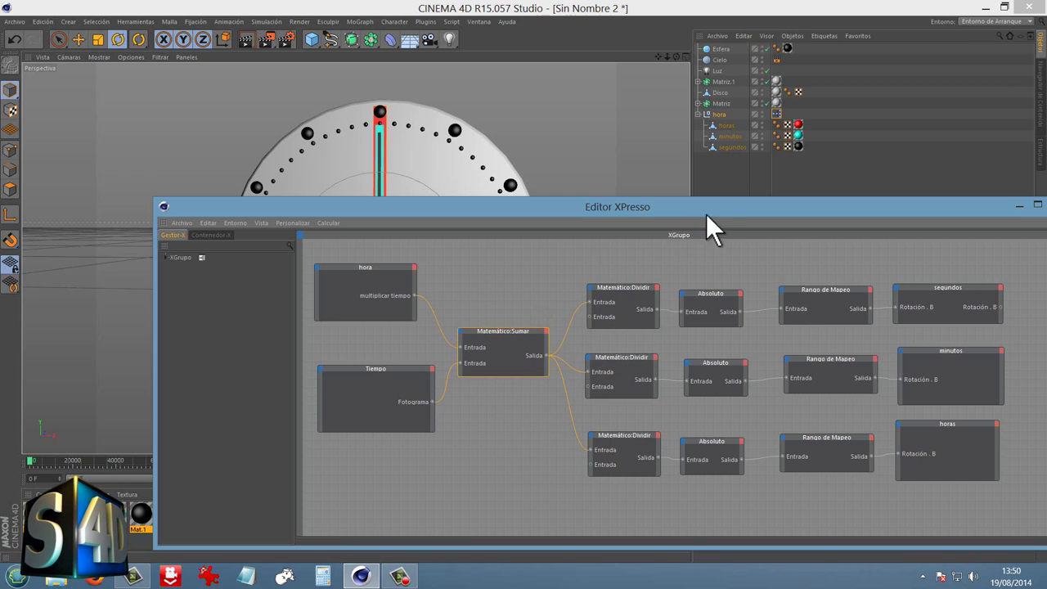
drag(706, 214, 224, 216)
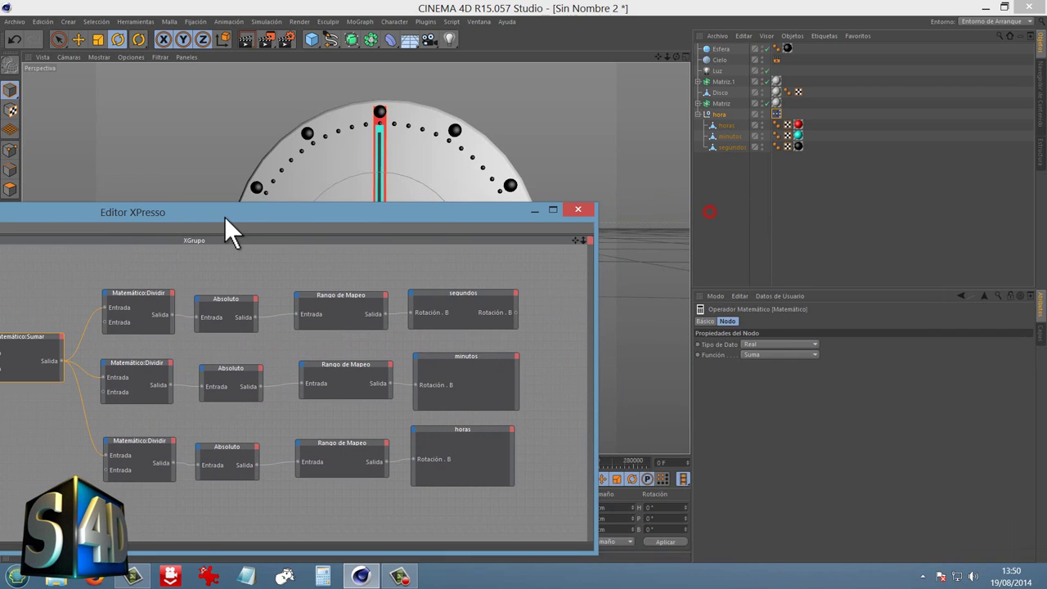
- Set the math node's Función to Multiplicar, then play the animation and select hora
click(762, 354)
click(767, 387)
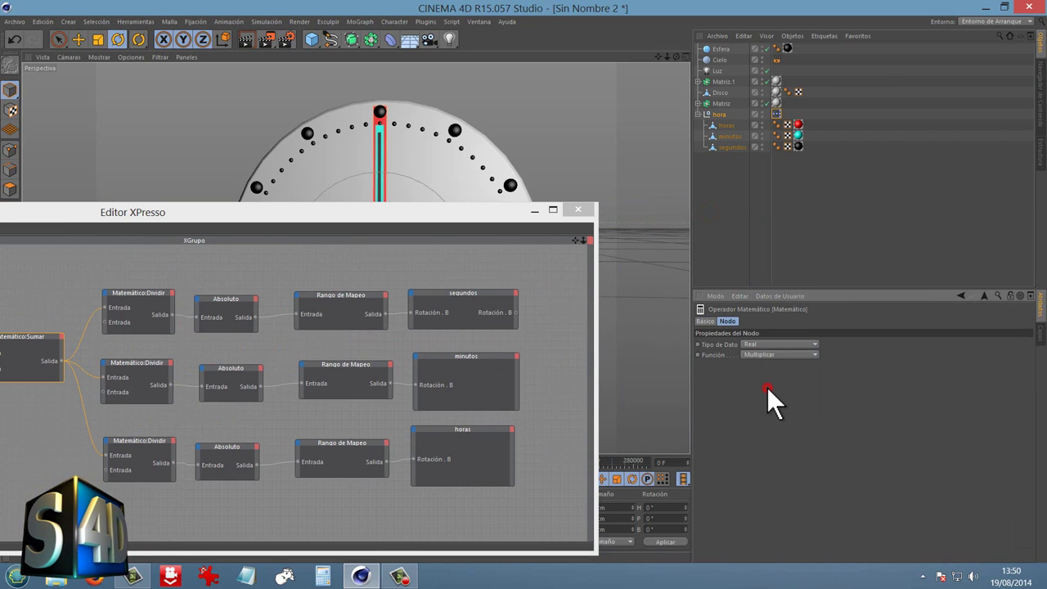
click(586, 210)
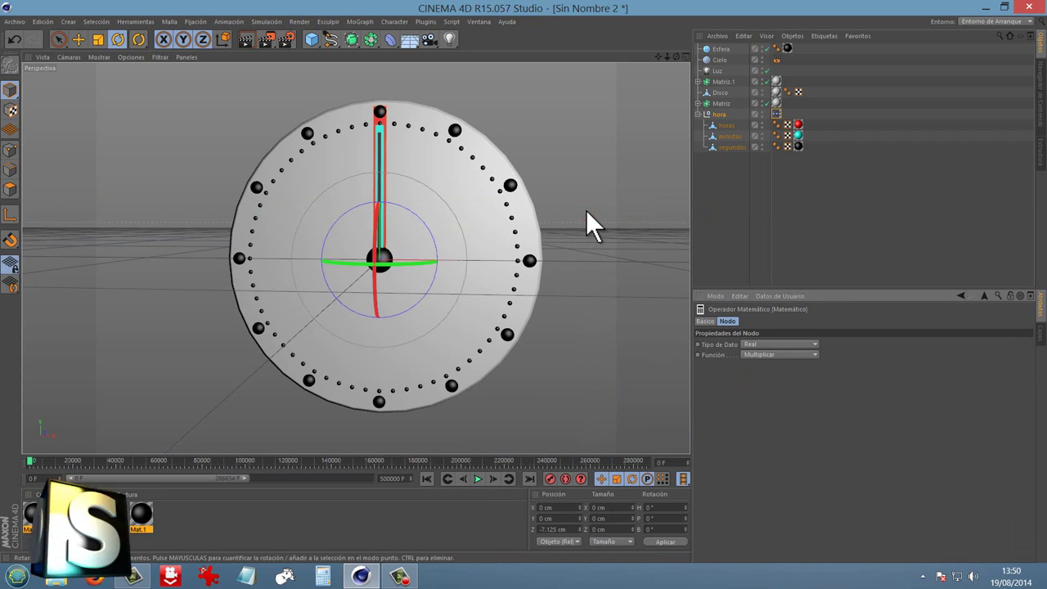
click(480, 478)
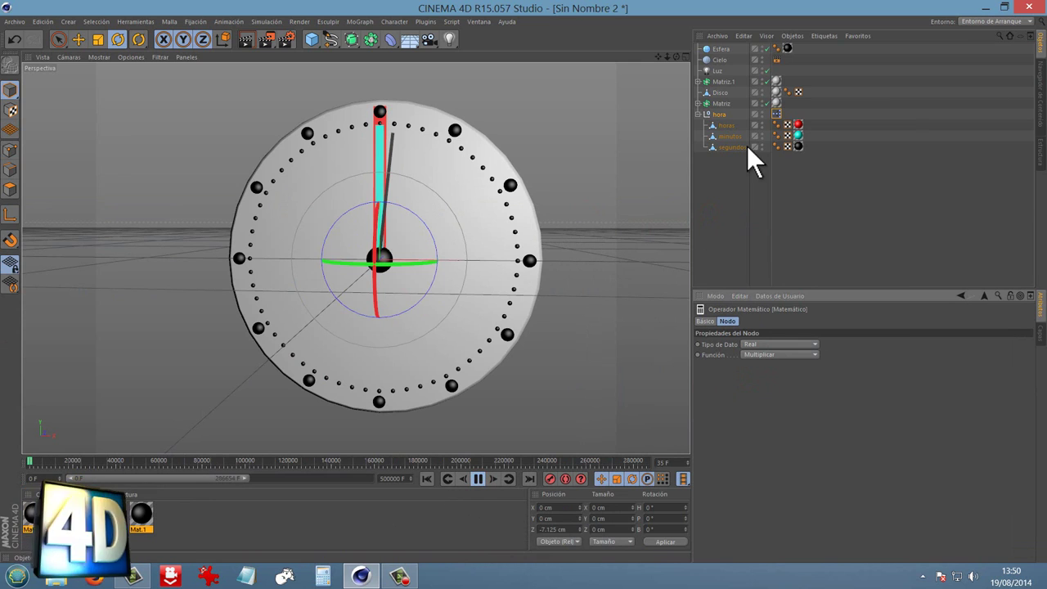
click(719, 114)
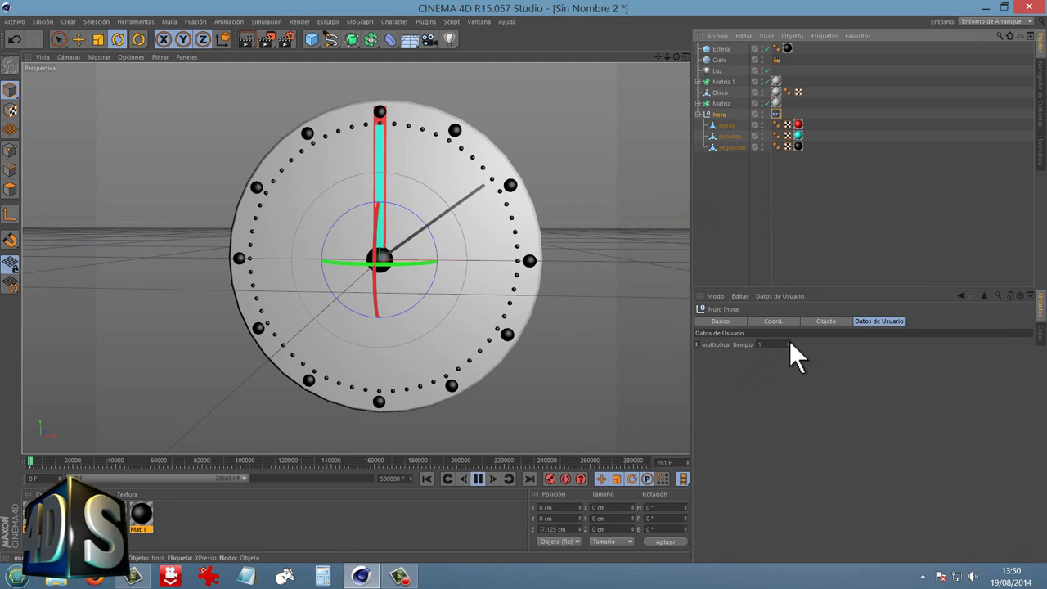
- Set multiplicar tiempo to 100 and play the clock from around frame 53337
drag(789, 341, 747, 341)
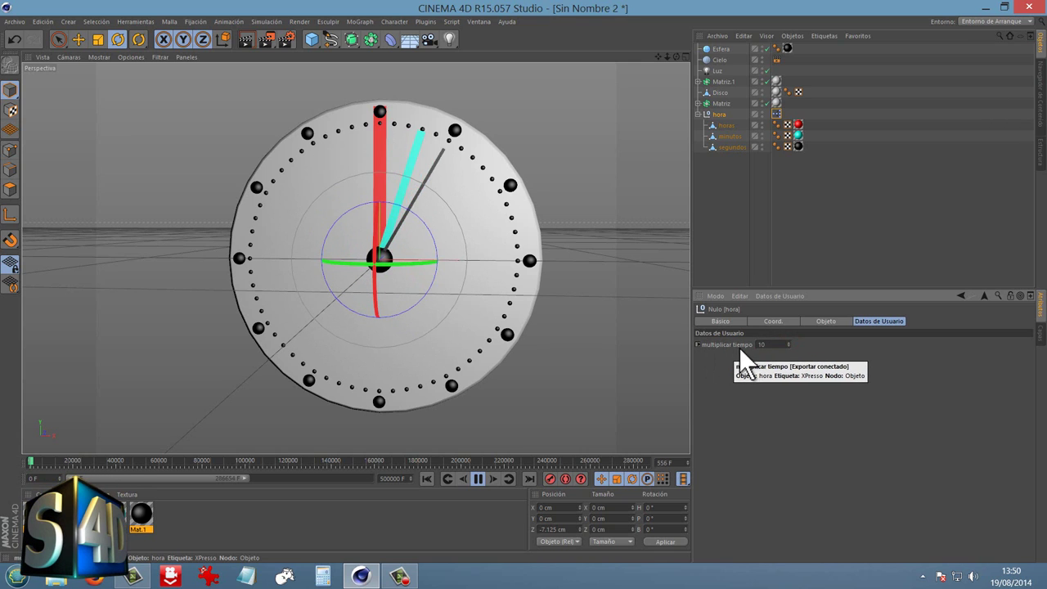
click(776, 344)
text(100)
key(Return)
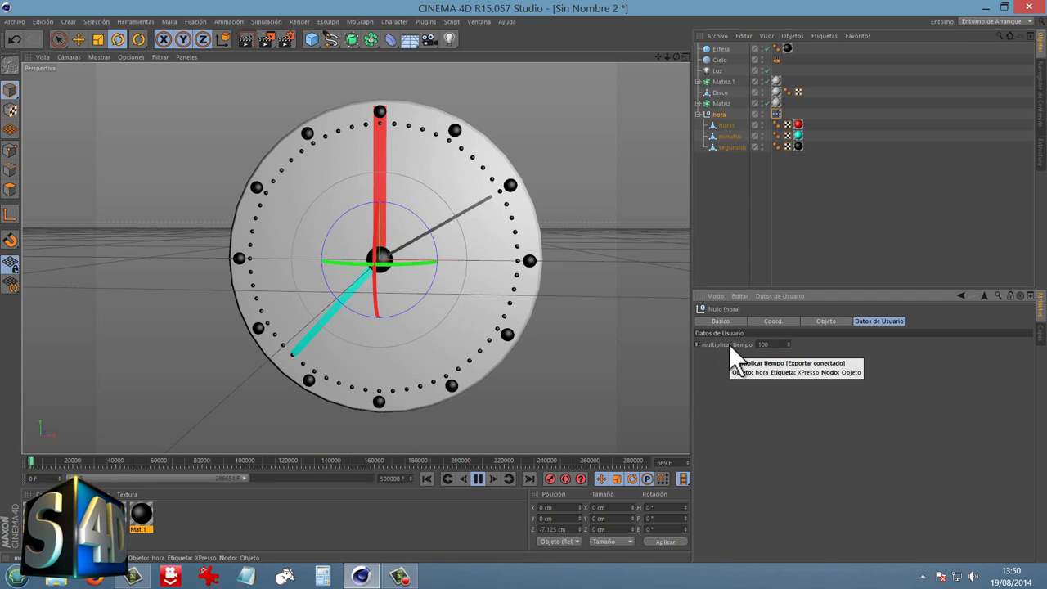
drag(153, 462, 168, 461)
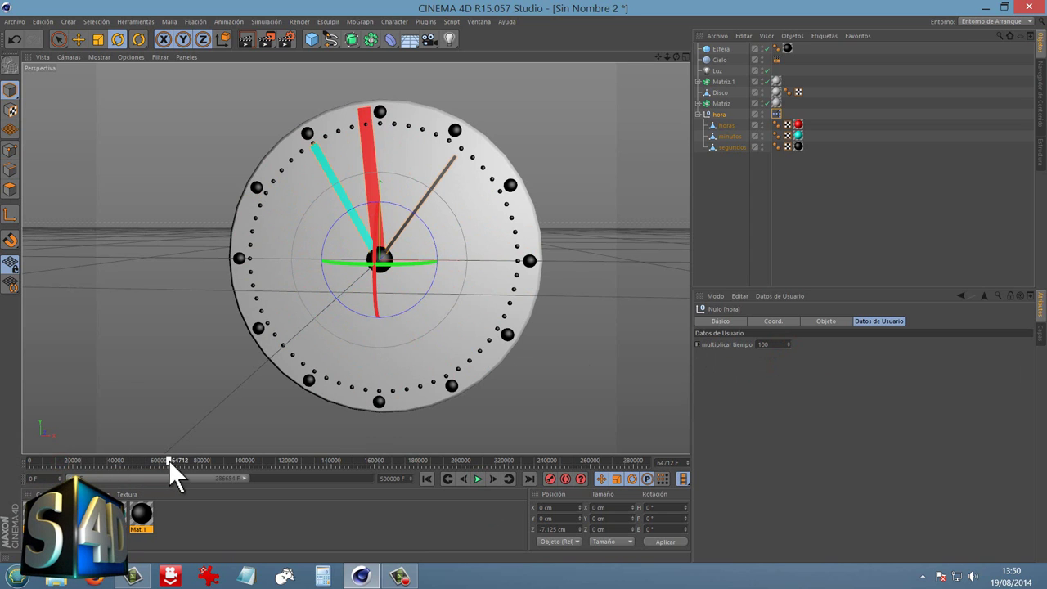
click(478, 479)
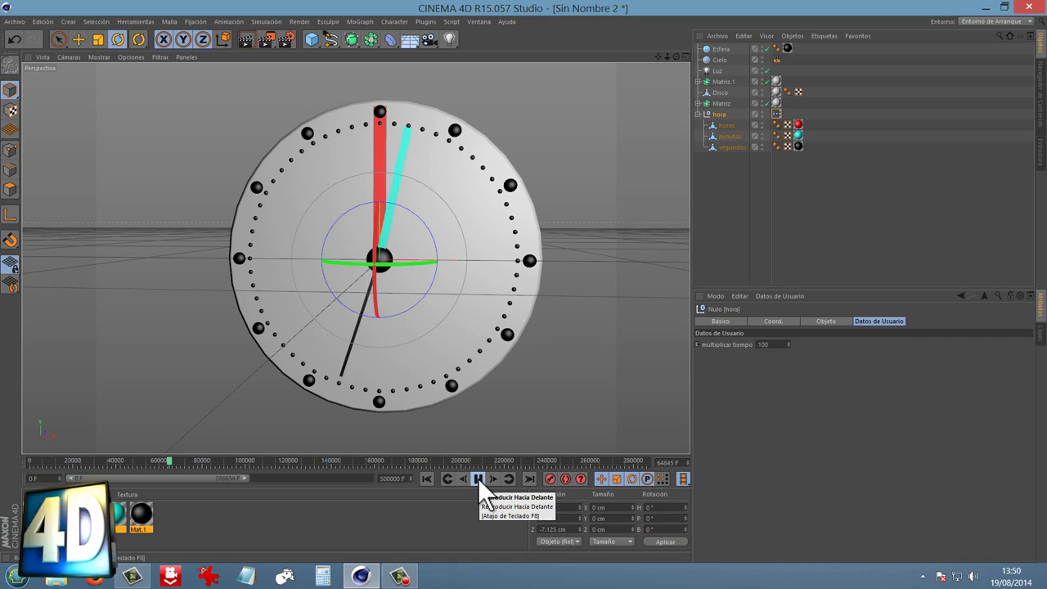
click(478, 479)
- Lower multiplicar tiempo to 10 and play the animation to watch the hands
double_click(771, 345)
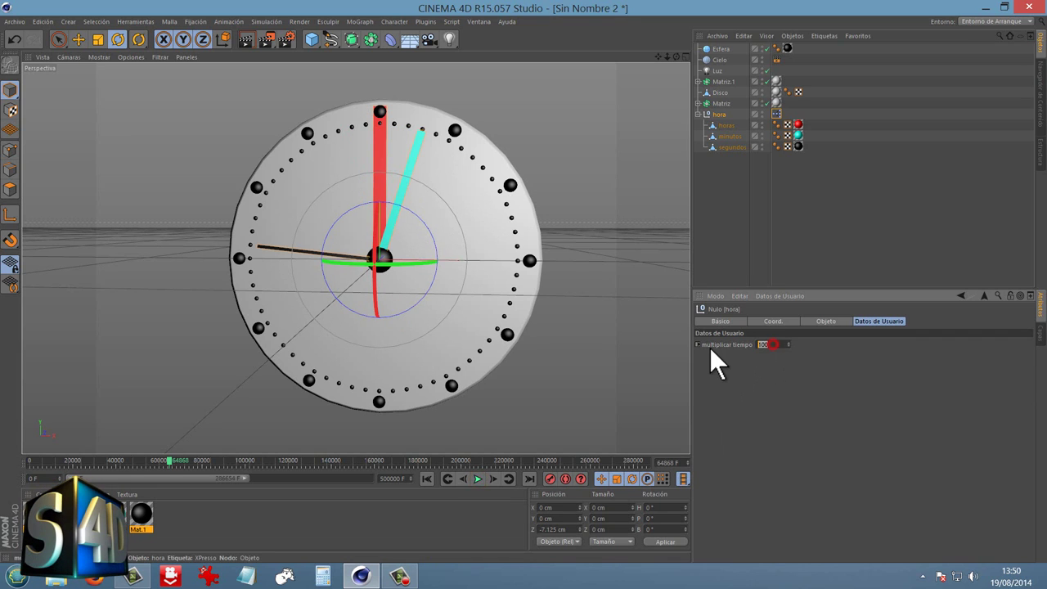
text(10)
key(Return)
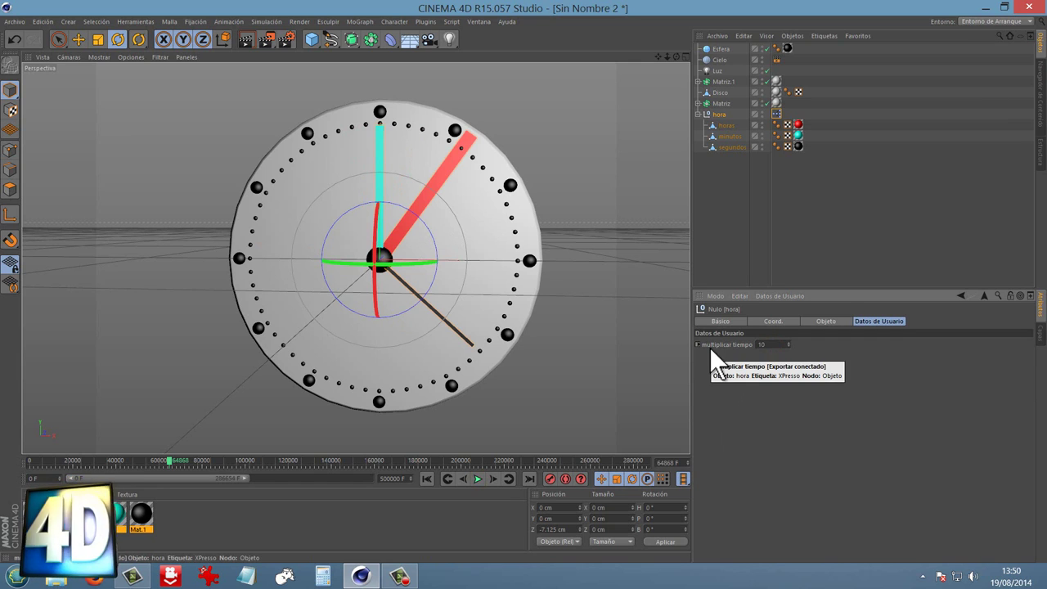
click(478, 479)
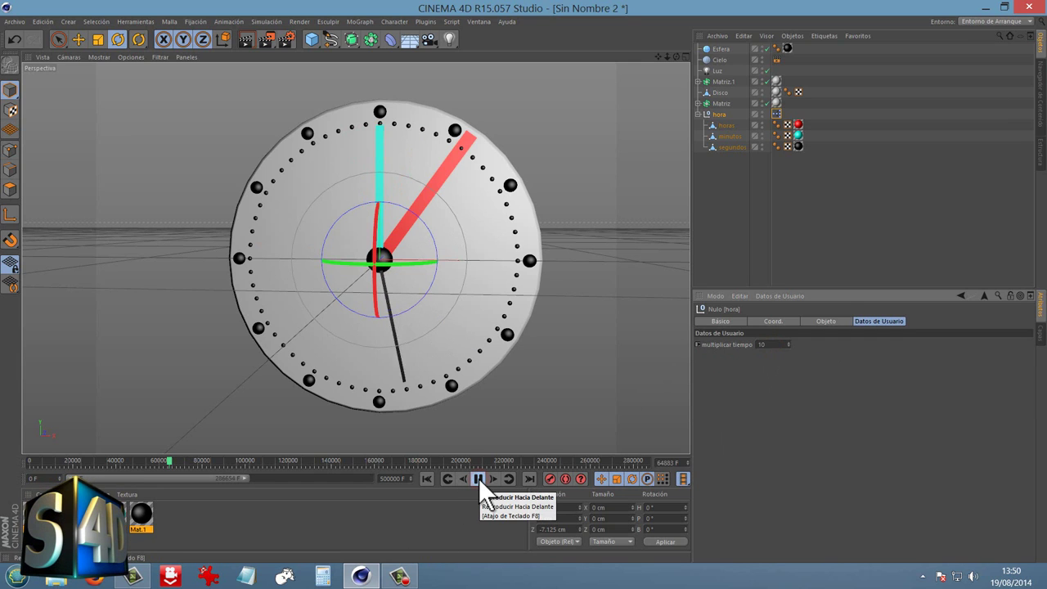
click(478, 478)
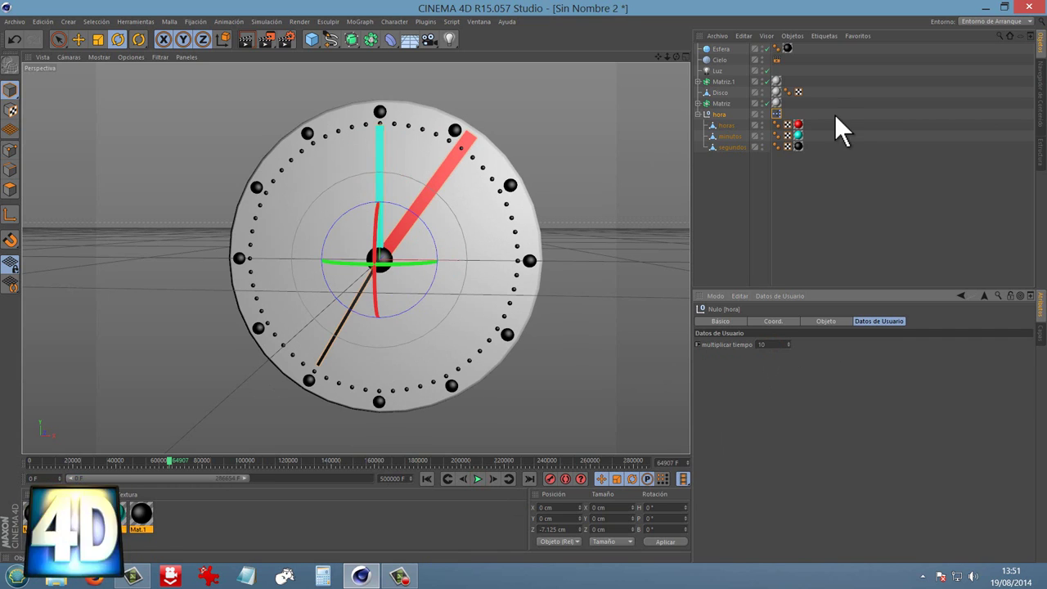
- Open and enlarge the XPresso editor, then reposition the Tiempo, hora and Multiplicar nodes
double_click(776, 113)
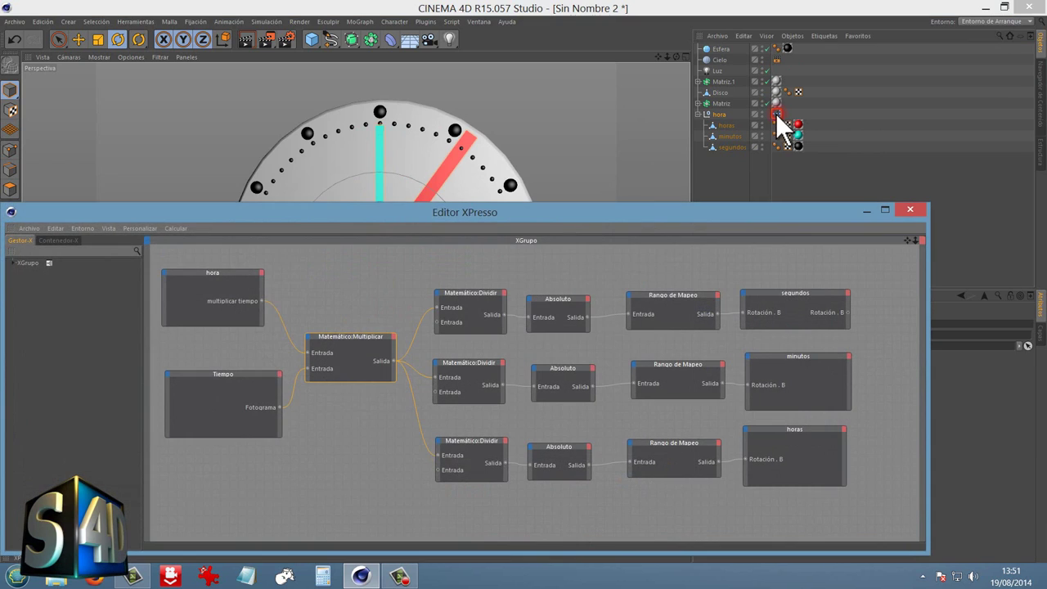
drag(581, 217, 593, 180)
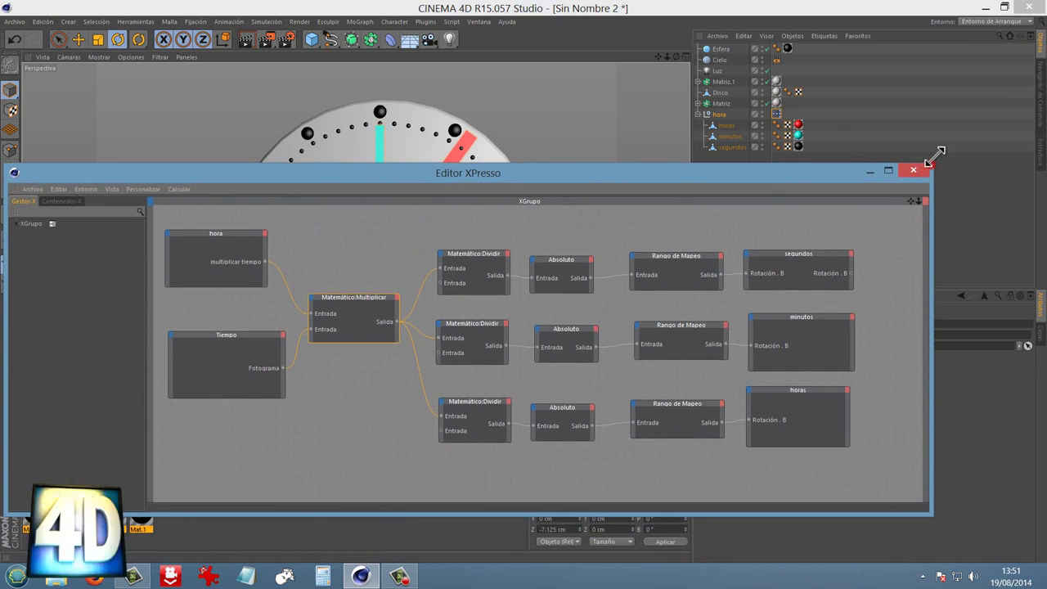
drag(932, 165, 1007, 90)
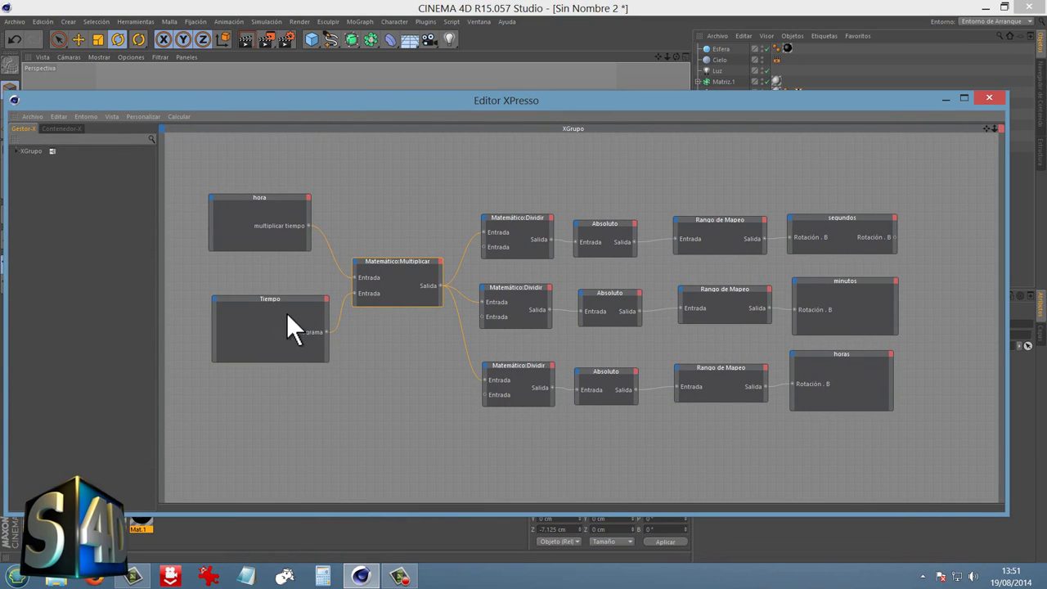
drag(297, 302, 284, 314)
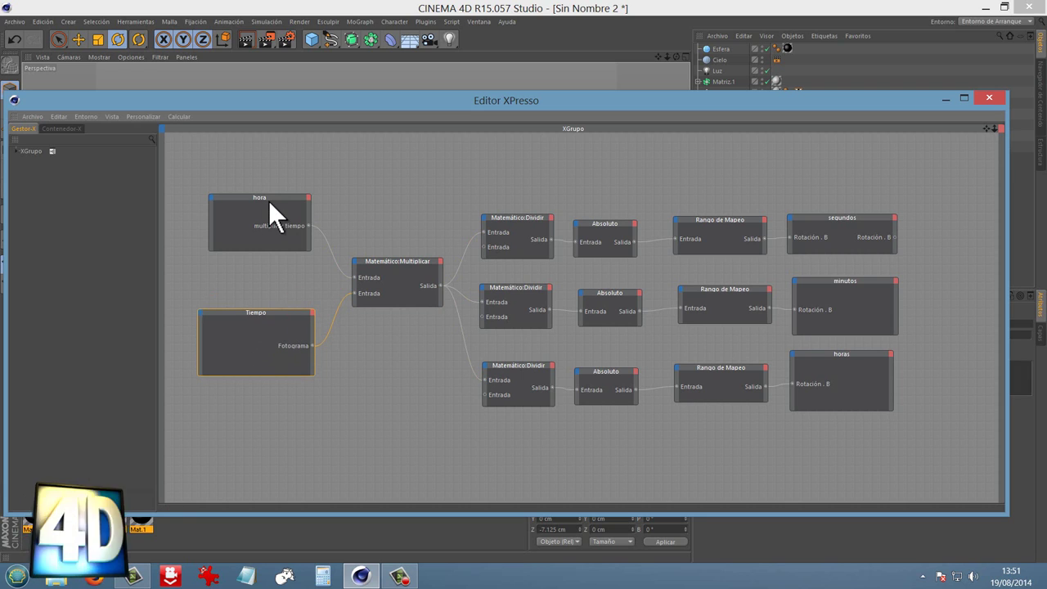
drag(269, 200, 258, 203)
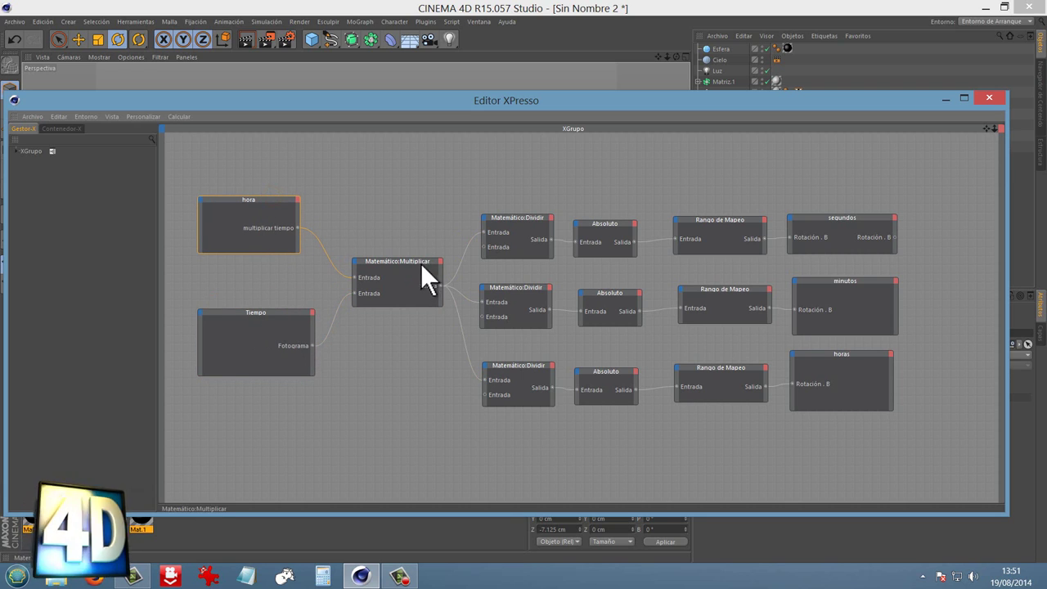
drag(421, 265, 416, 278)
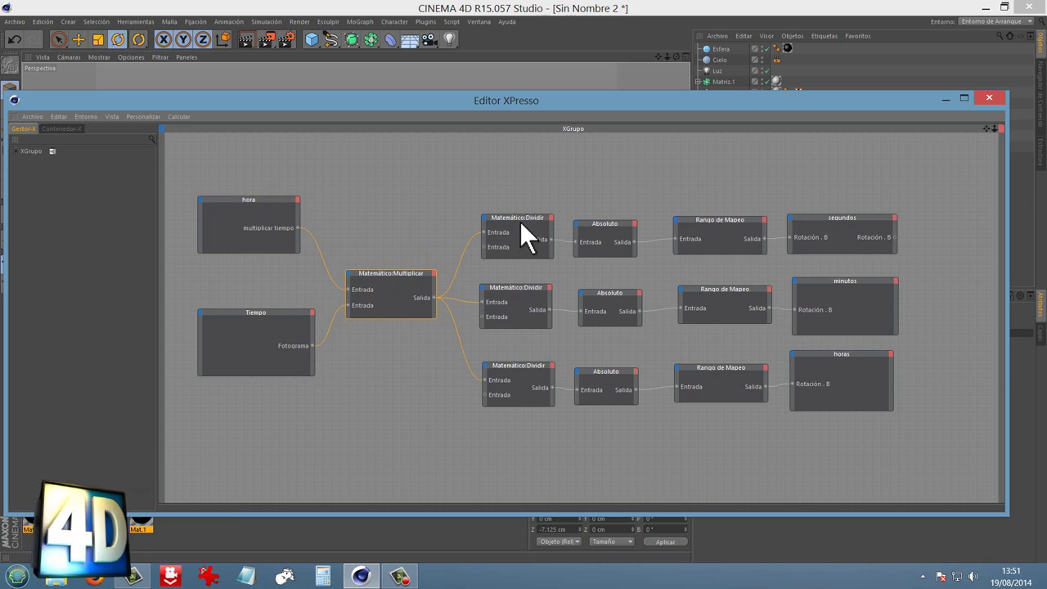
- Inspect the Dividir nodes (108000 divisor) and the three Rango de Mapeo nodes, then close the editor
click(505, 290)
drag(768, 103, 470, 97)
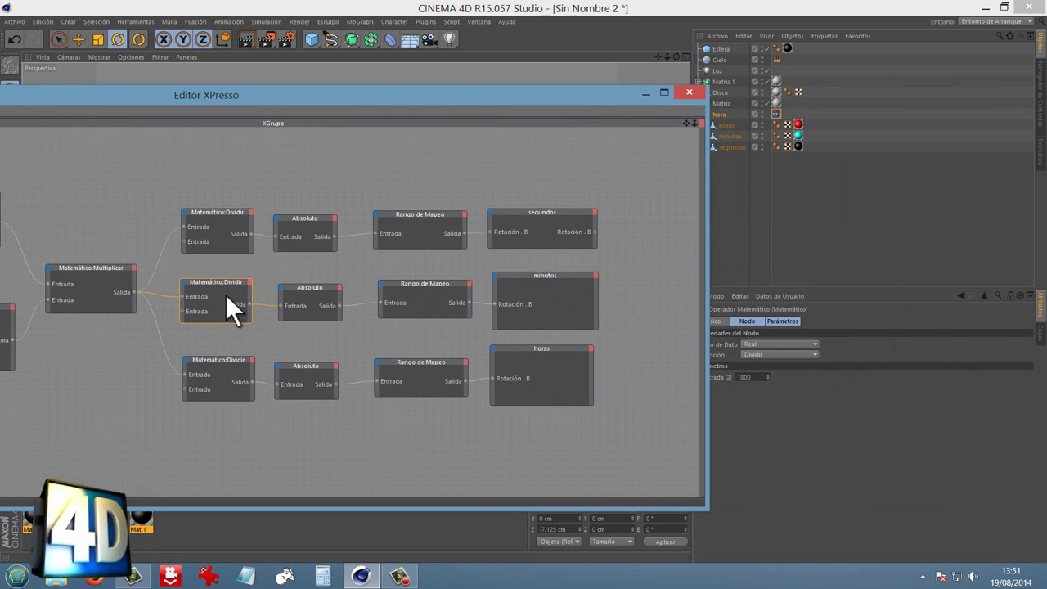
click(221, 359)
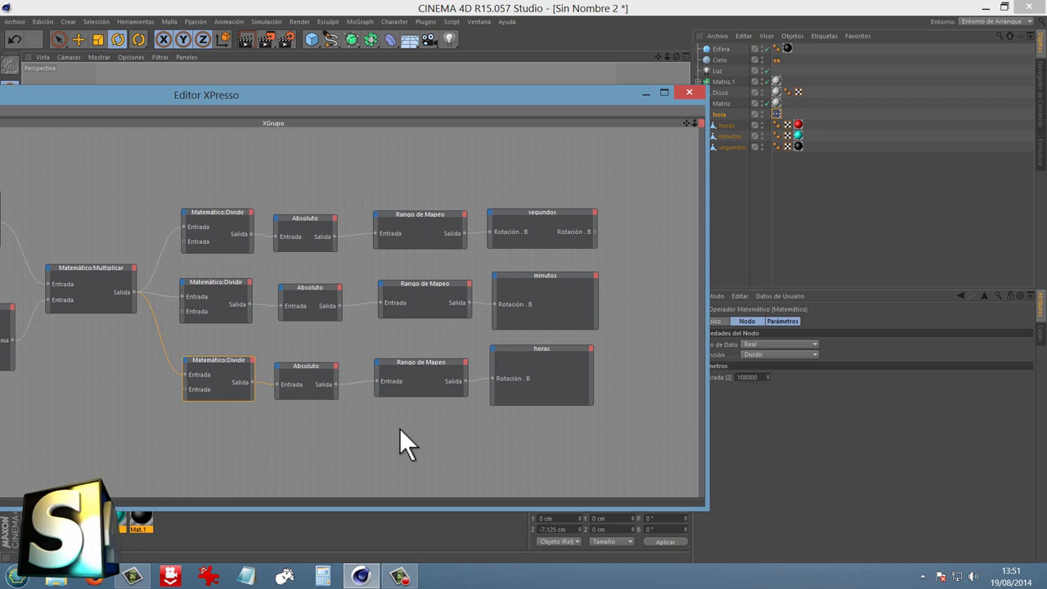
click(449, 214)
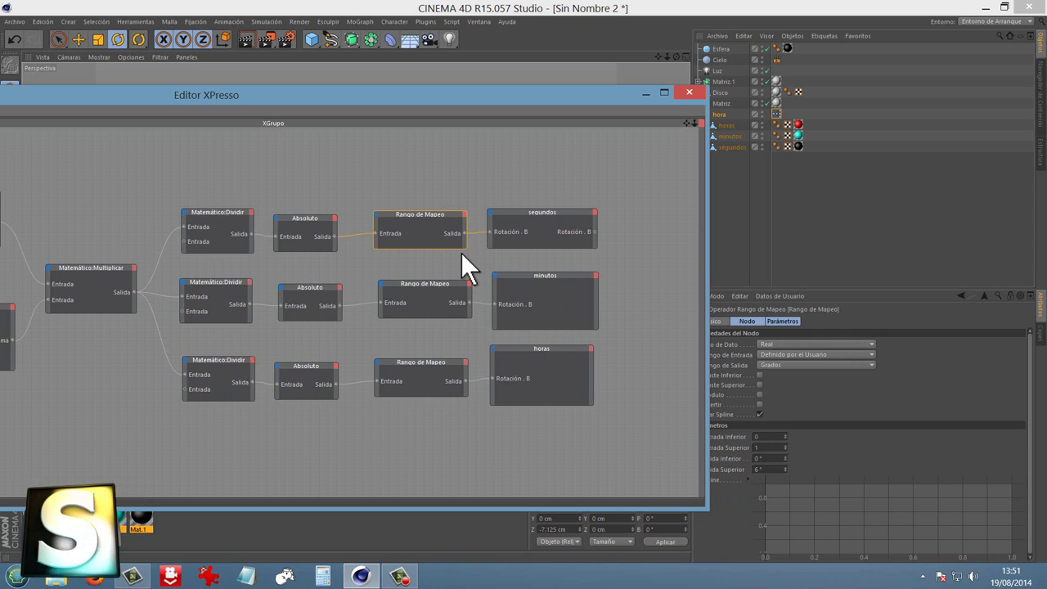
click(433, 286)
click(432, 358)
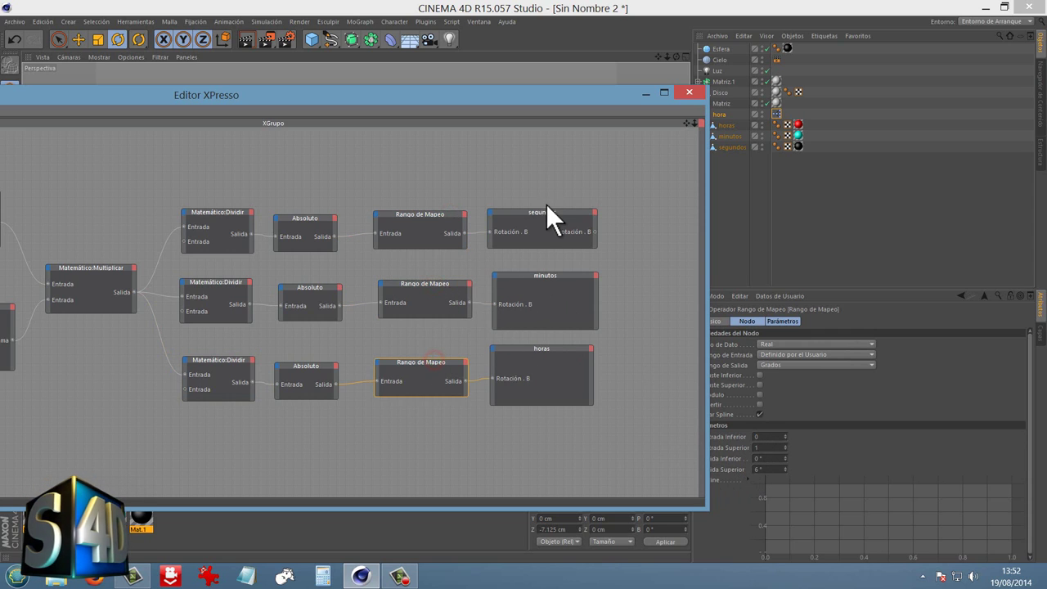
click(689, 92)
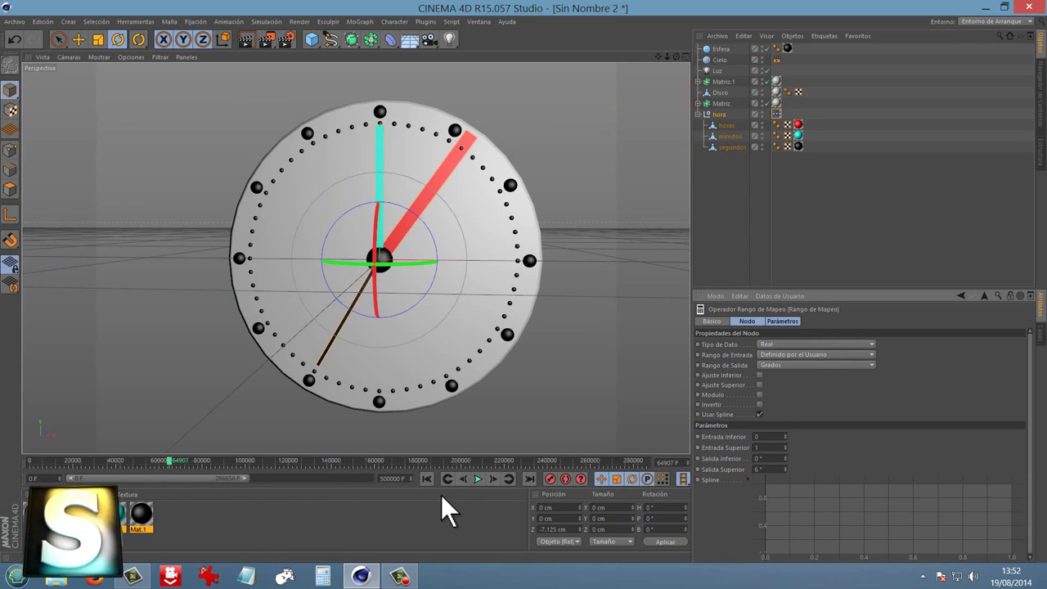
- Play the animation briefly, then bring up the hora null's user data
click(476, 479)
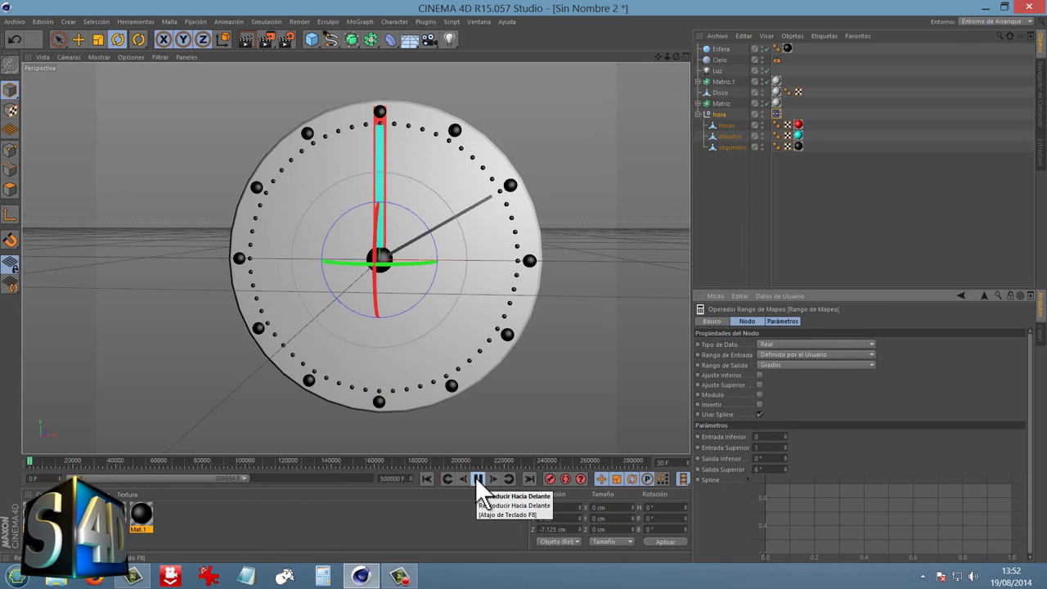
click(476, 480)
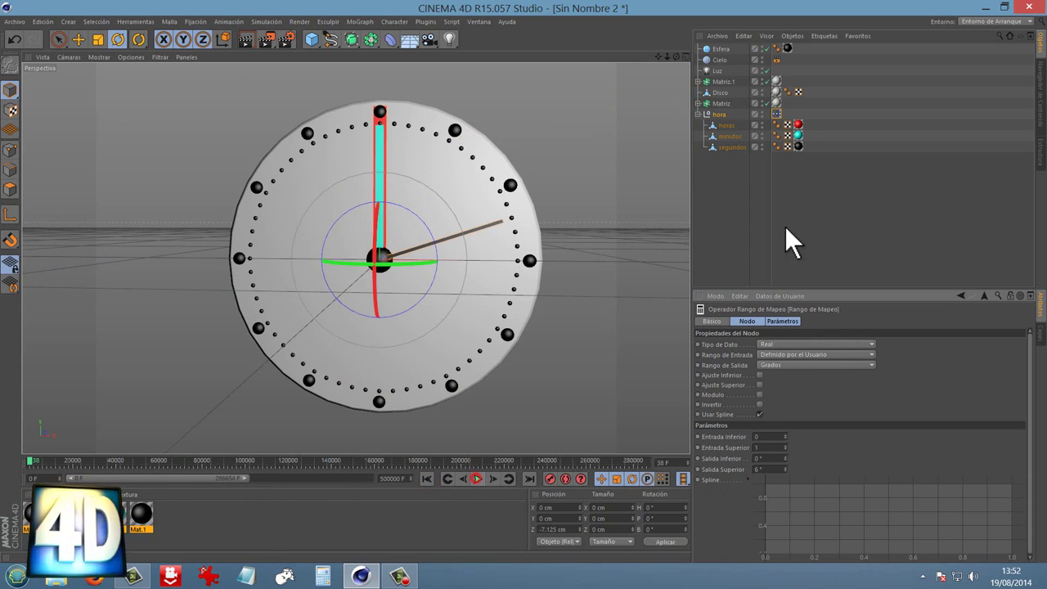
click(778, 115)
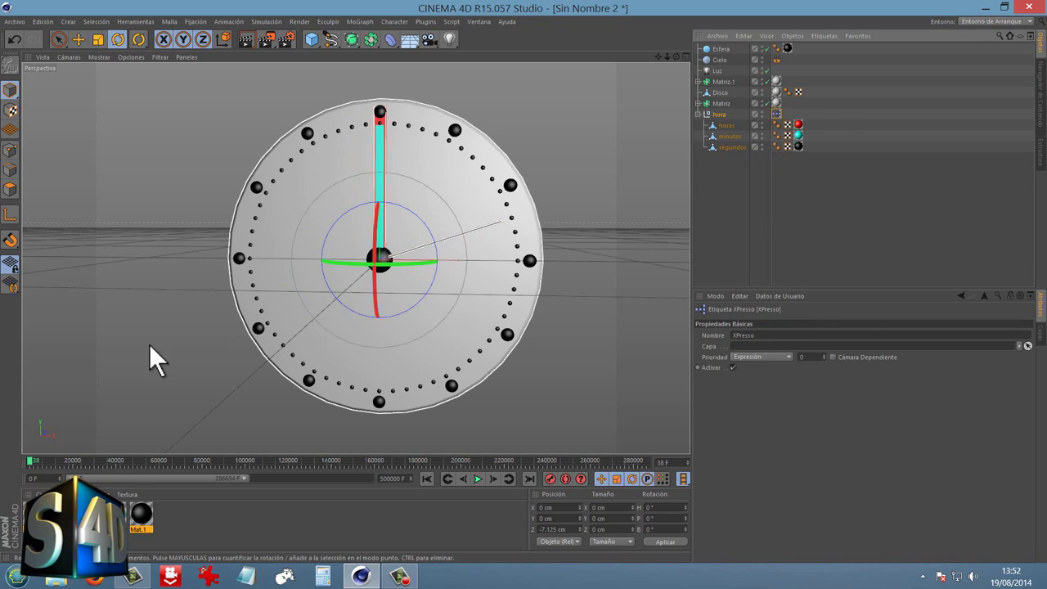
click(718, 114)
- Enter 60 for multiplicar tiempo and watch the hands sweep before stopping playback
click(768, 345)
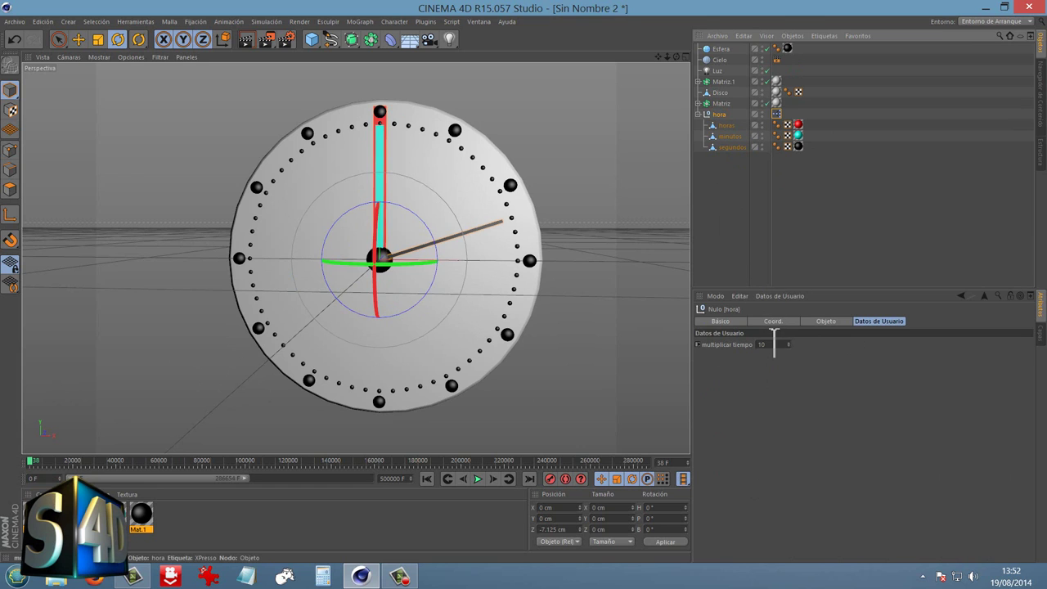
text(60)
key(Return)
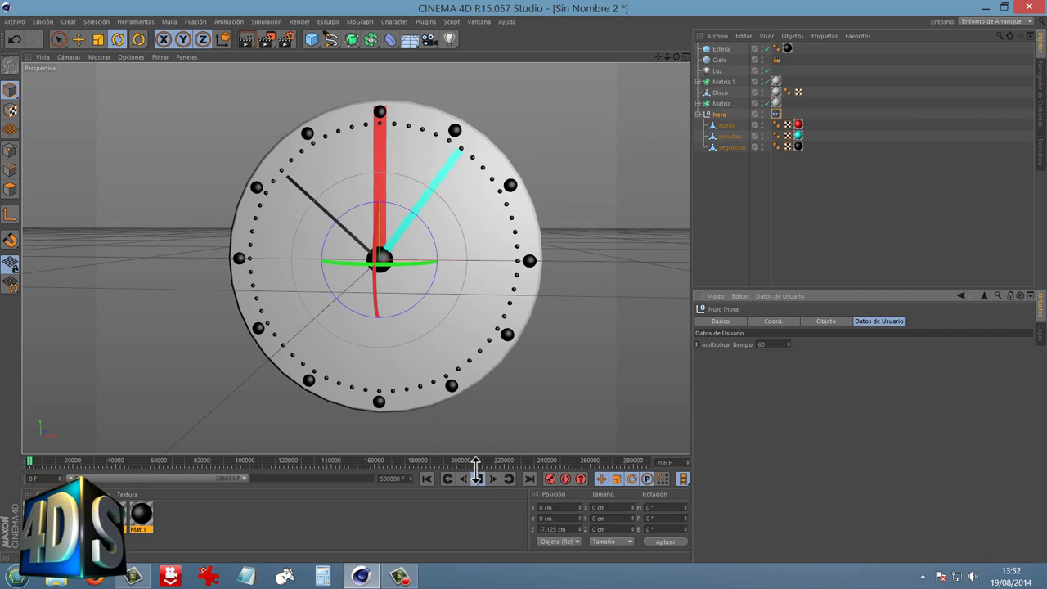
click(477, 479)
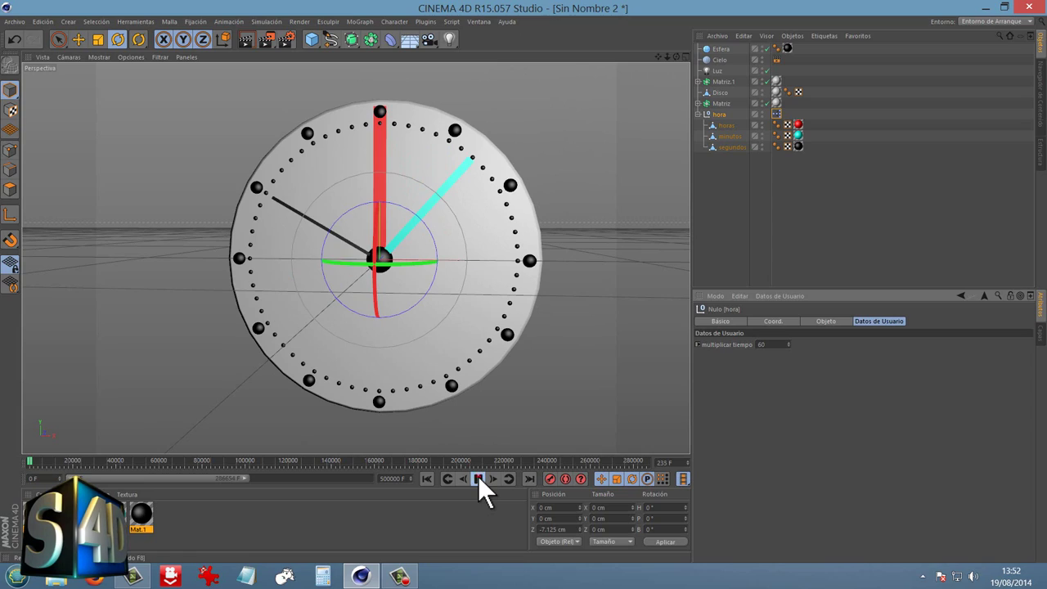
click(401, 576)
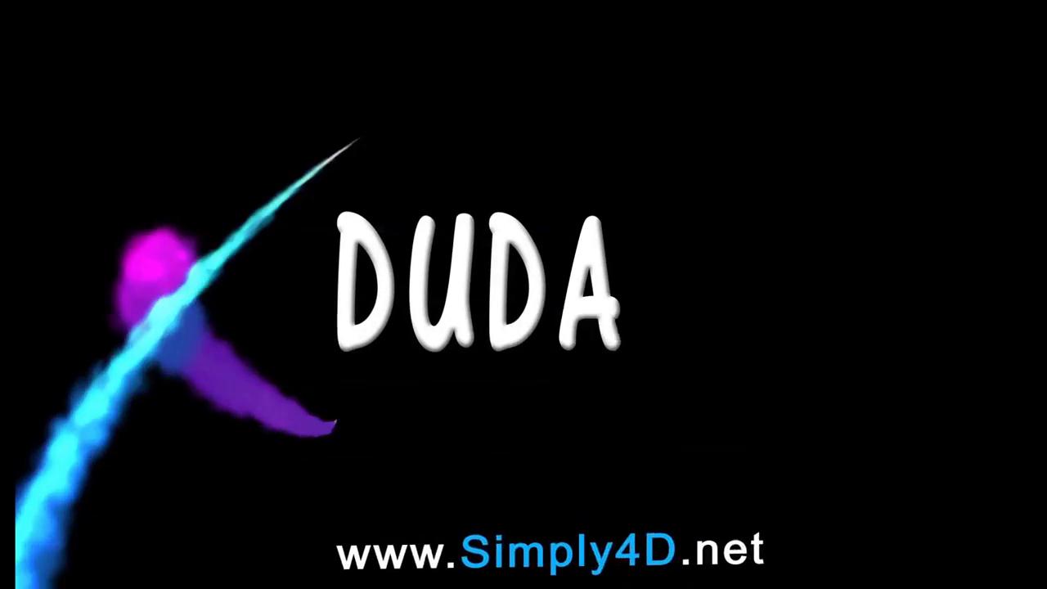